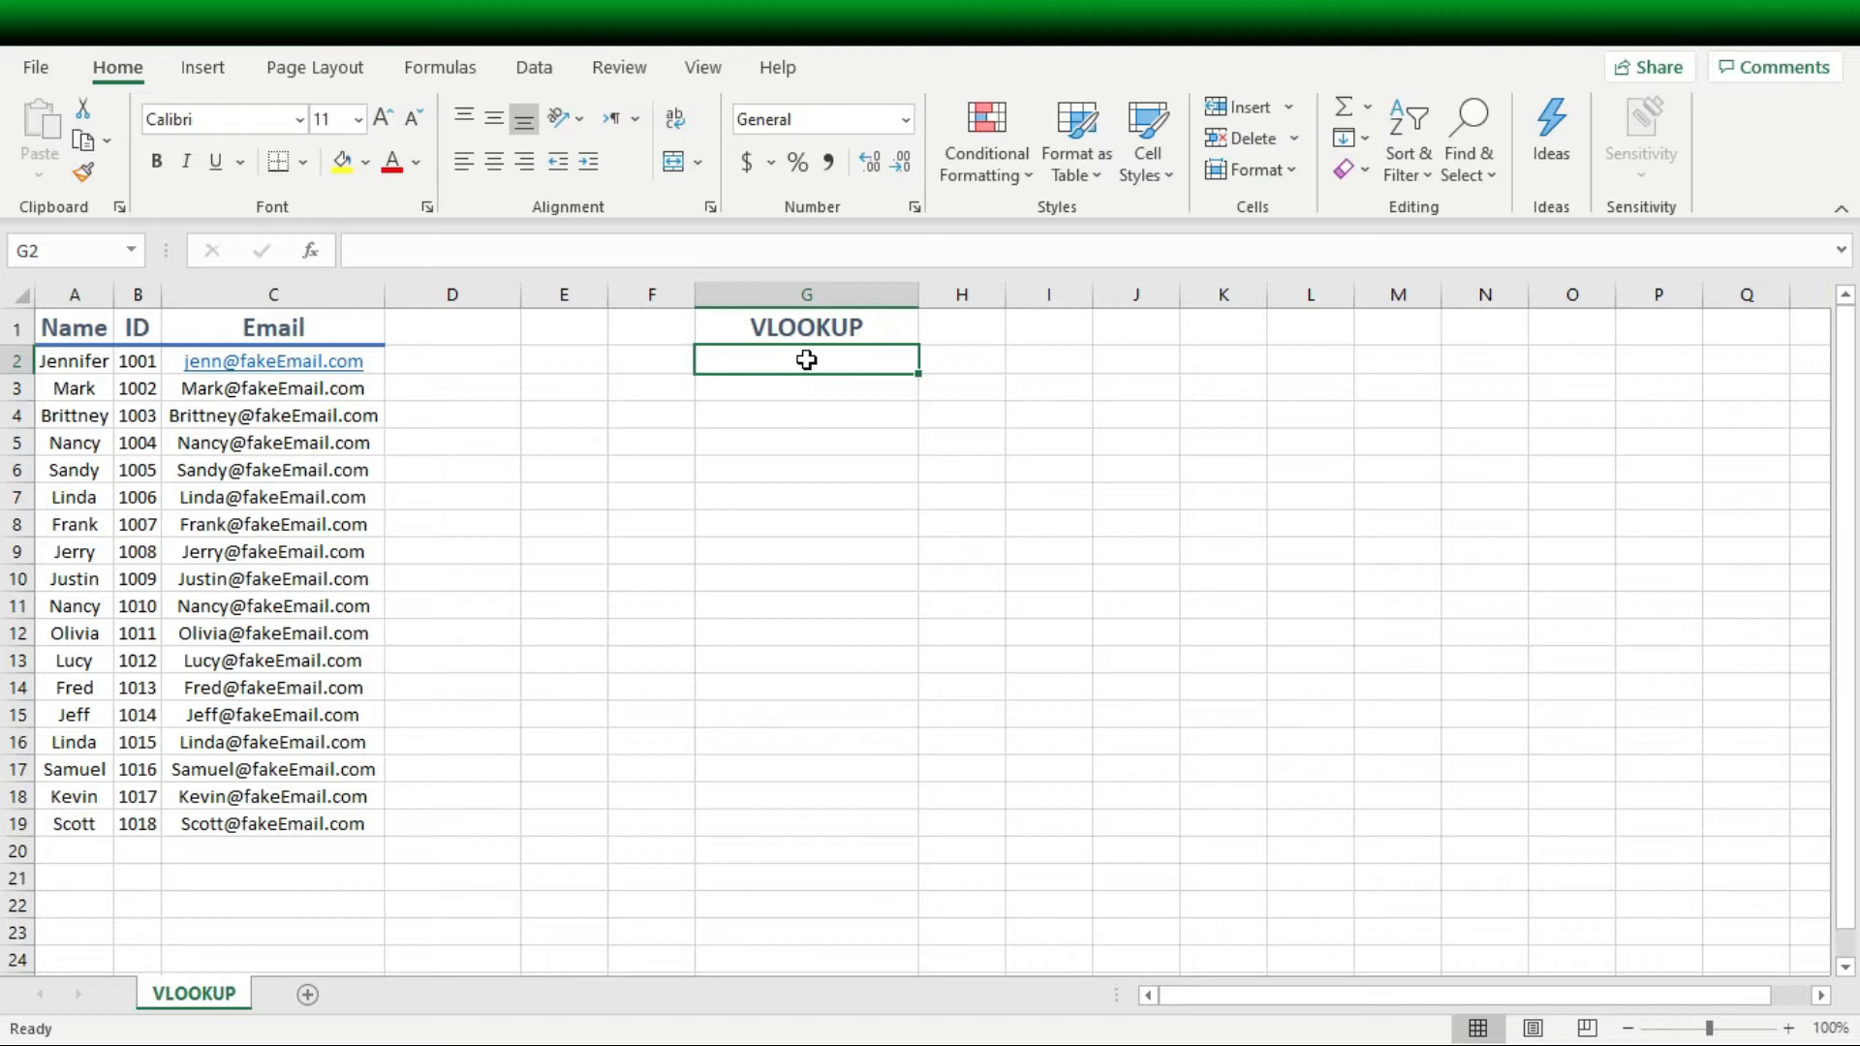
# - Begin a VLOOKUP formula in G2 with the name from A18 as a quoted text lookup value and A2:B19 as the table array
pyautogui.write('=')
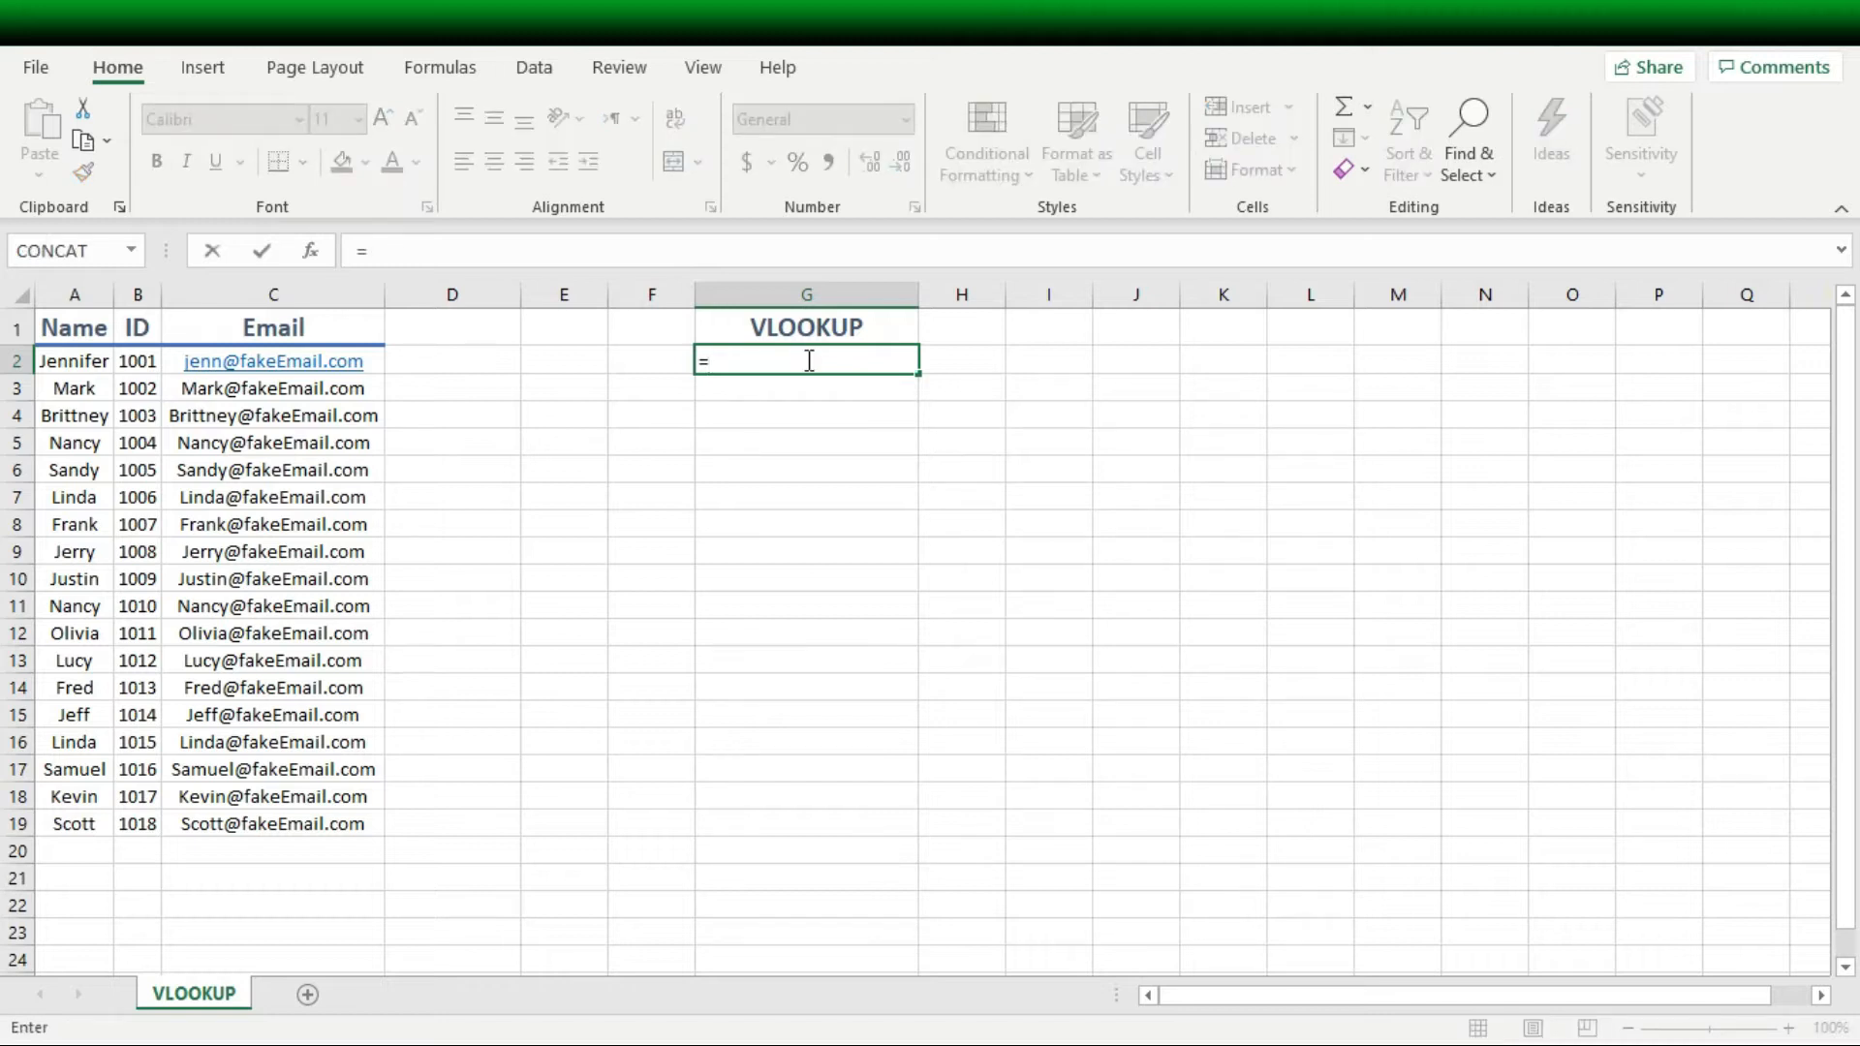
pyautogui.write('v')
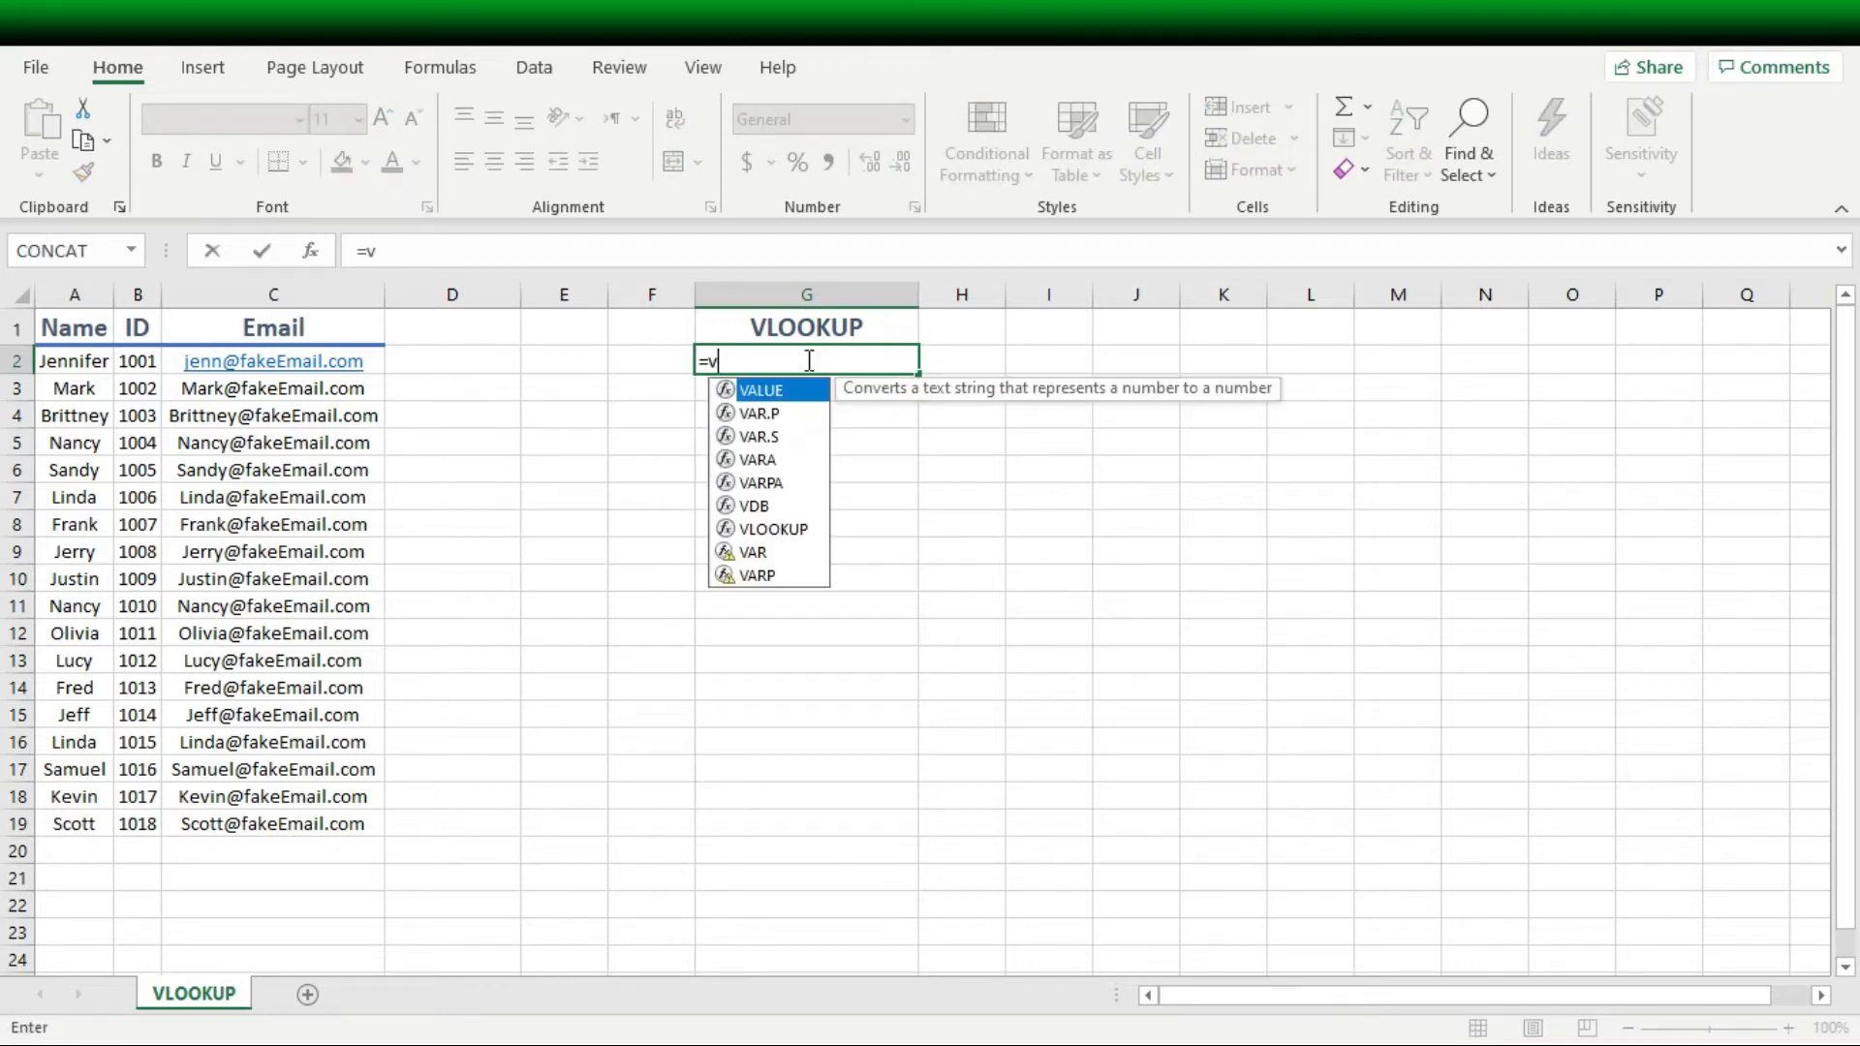
pyautogui.write('loo')
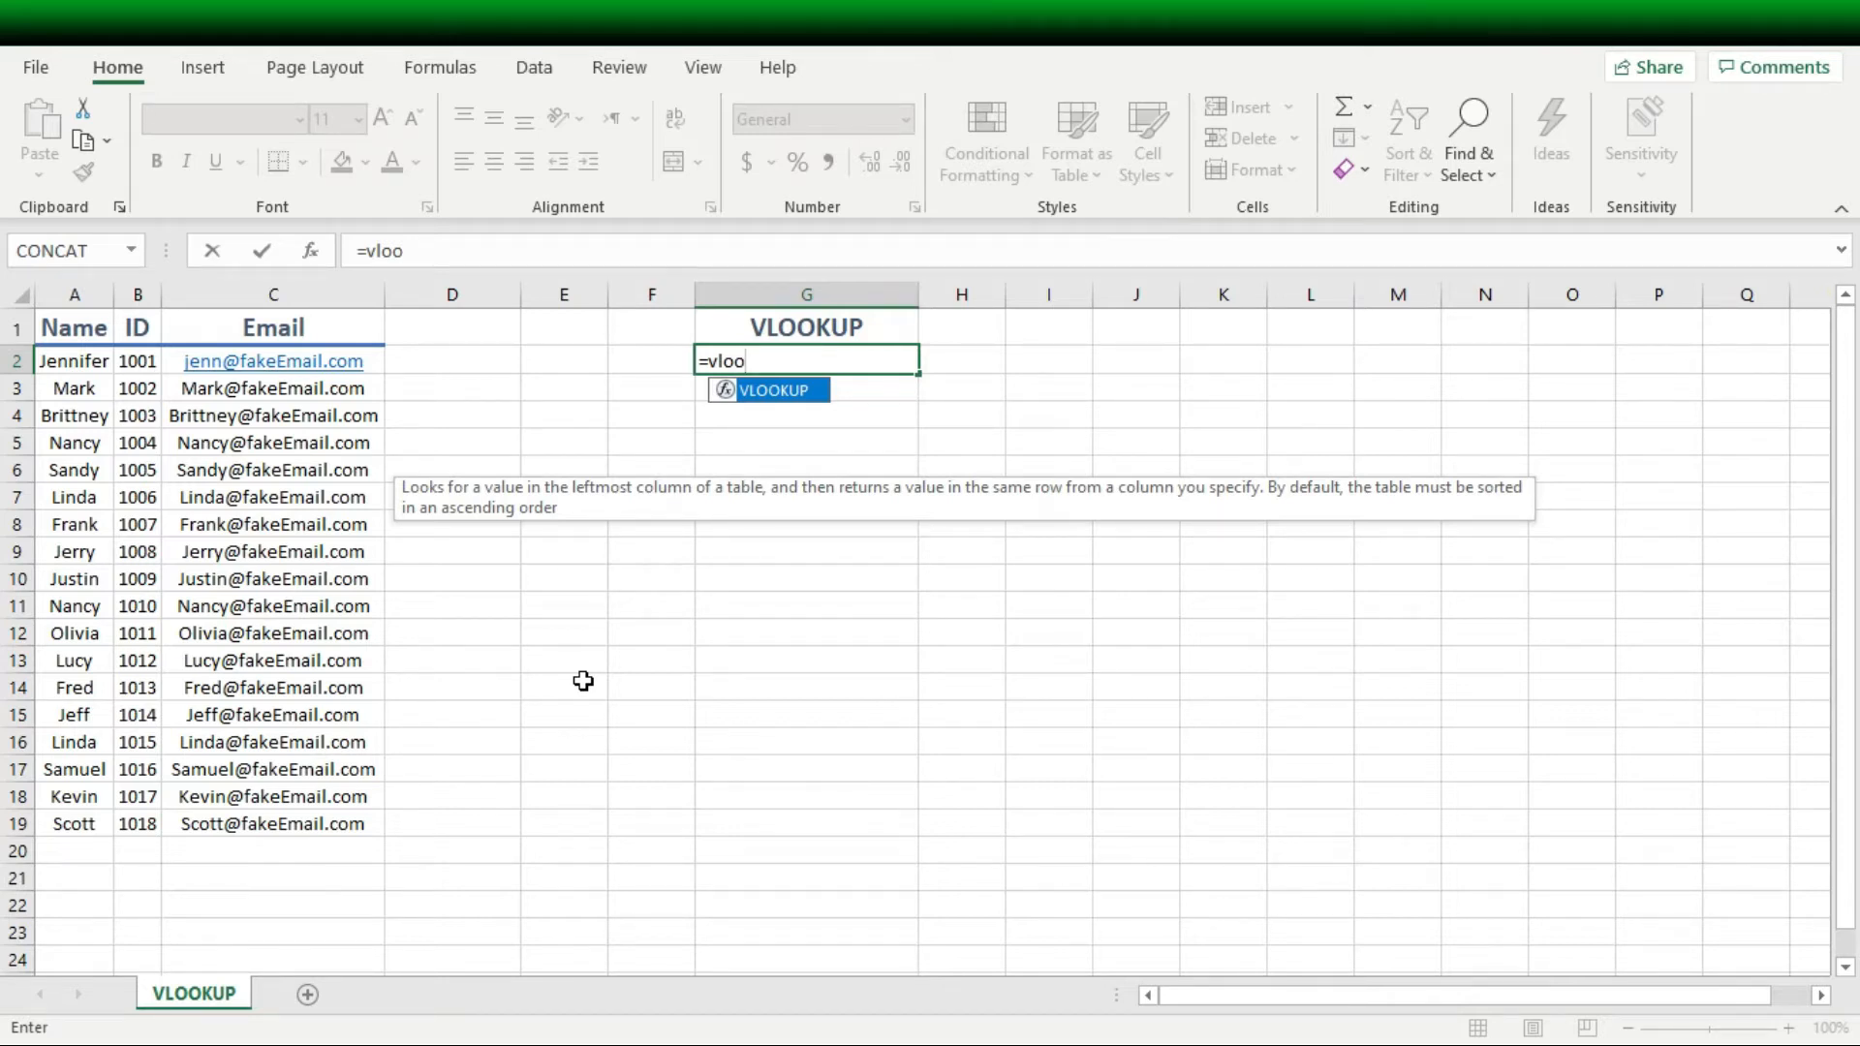
pyautogui.press('Tab')
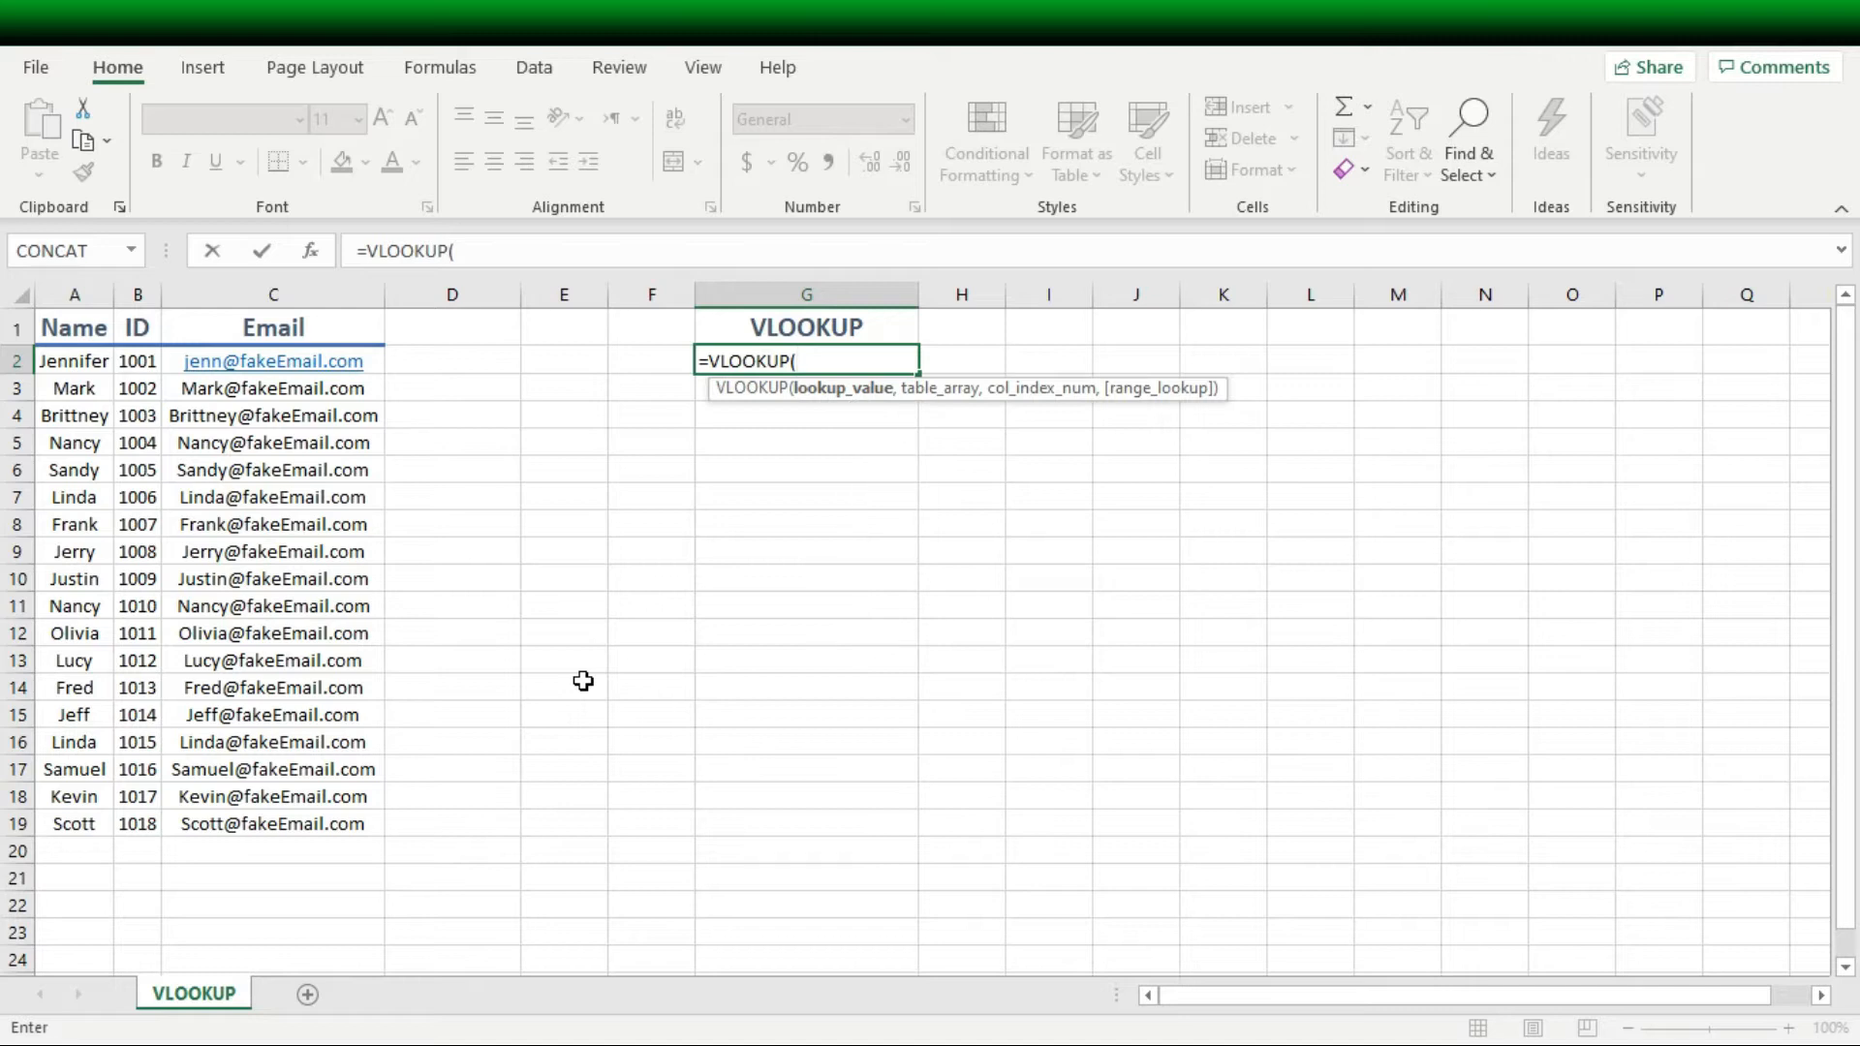
pyautogui.write('"kevin",')
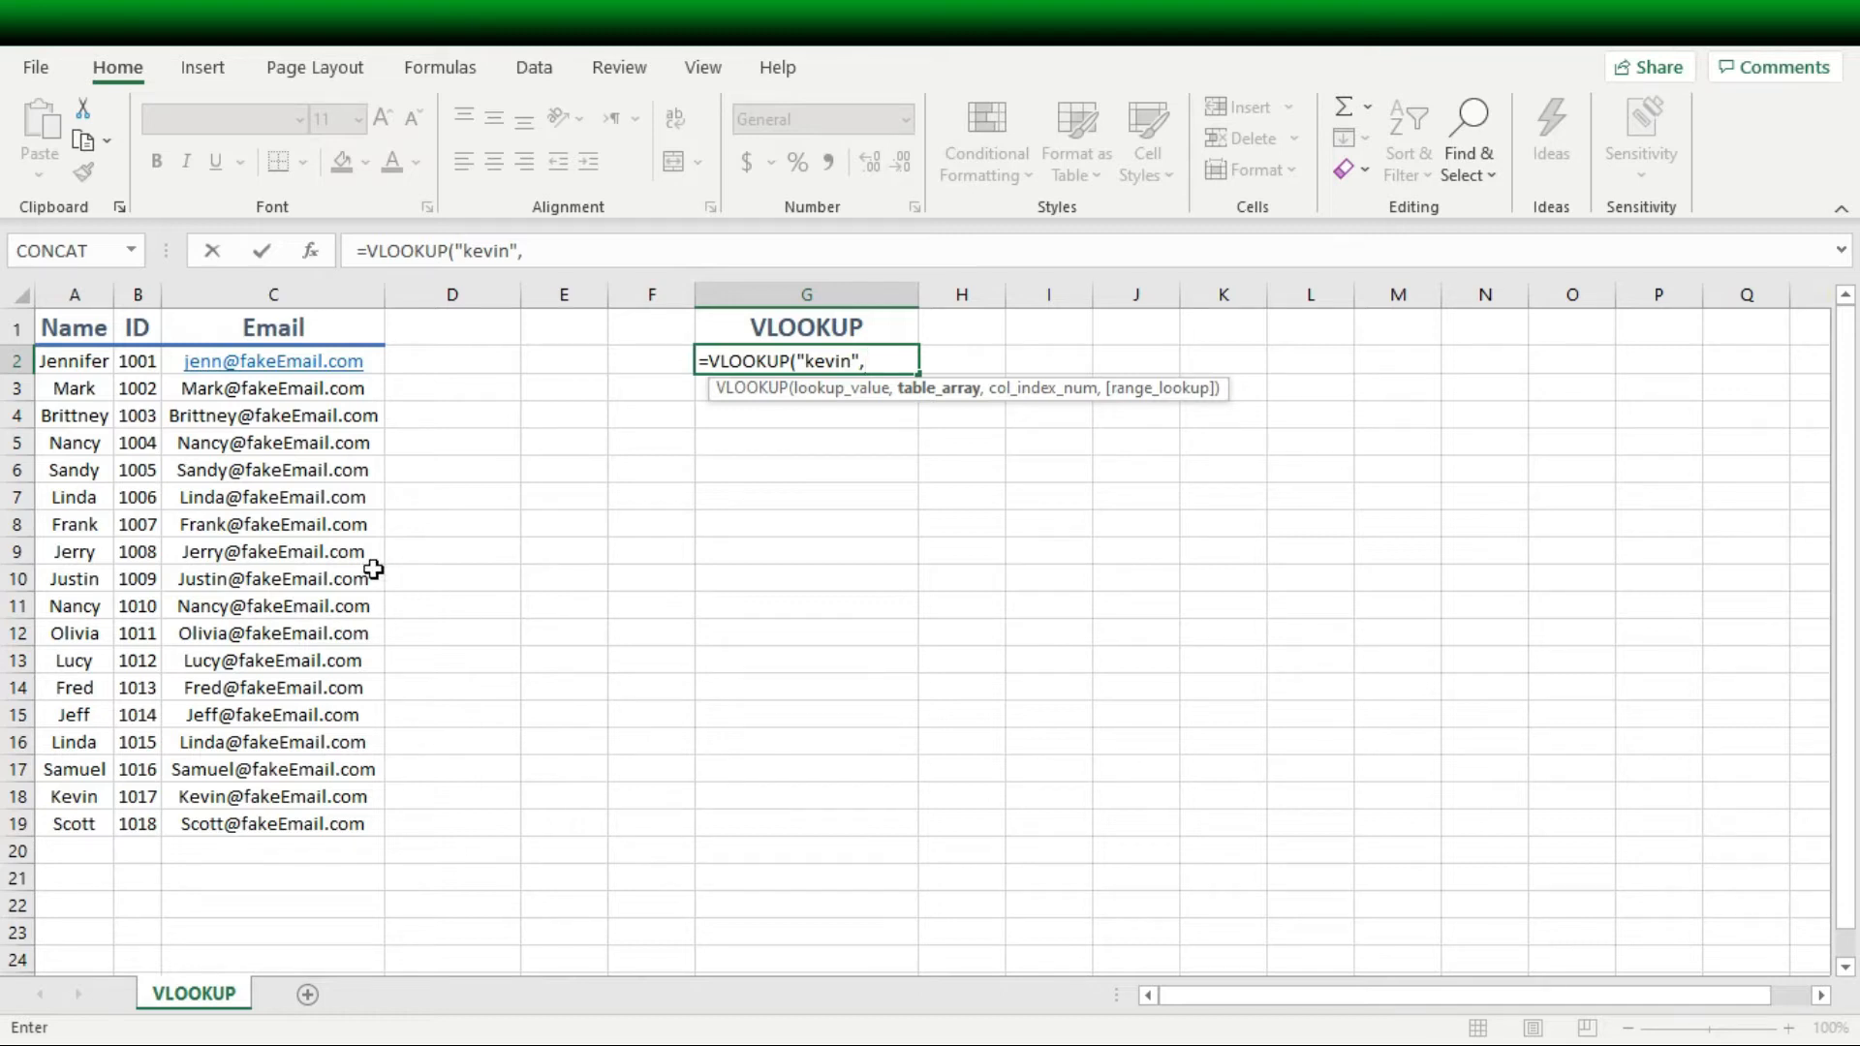
pyautogui.moveTo(66, 361); pyautogui.dragTo(141, 835)
pyautogui.write(',')
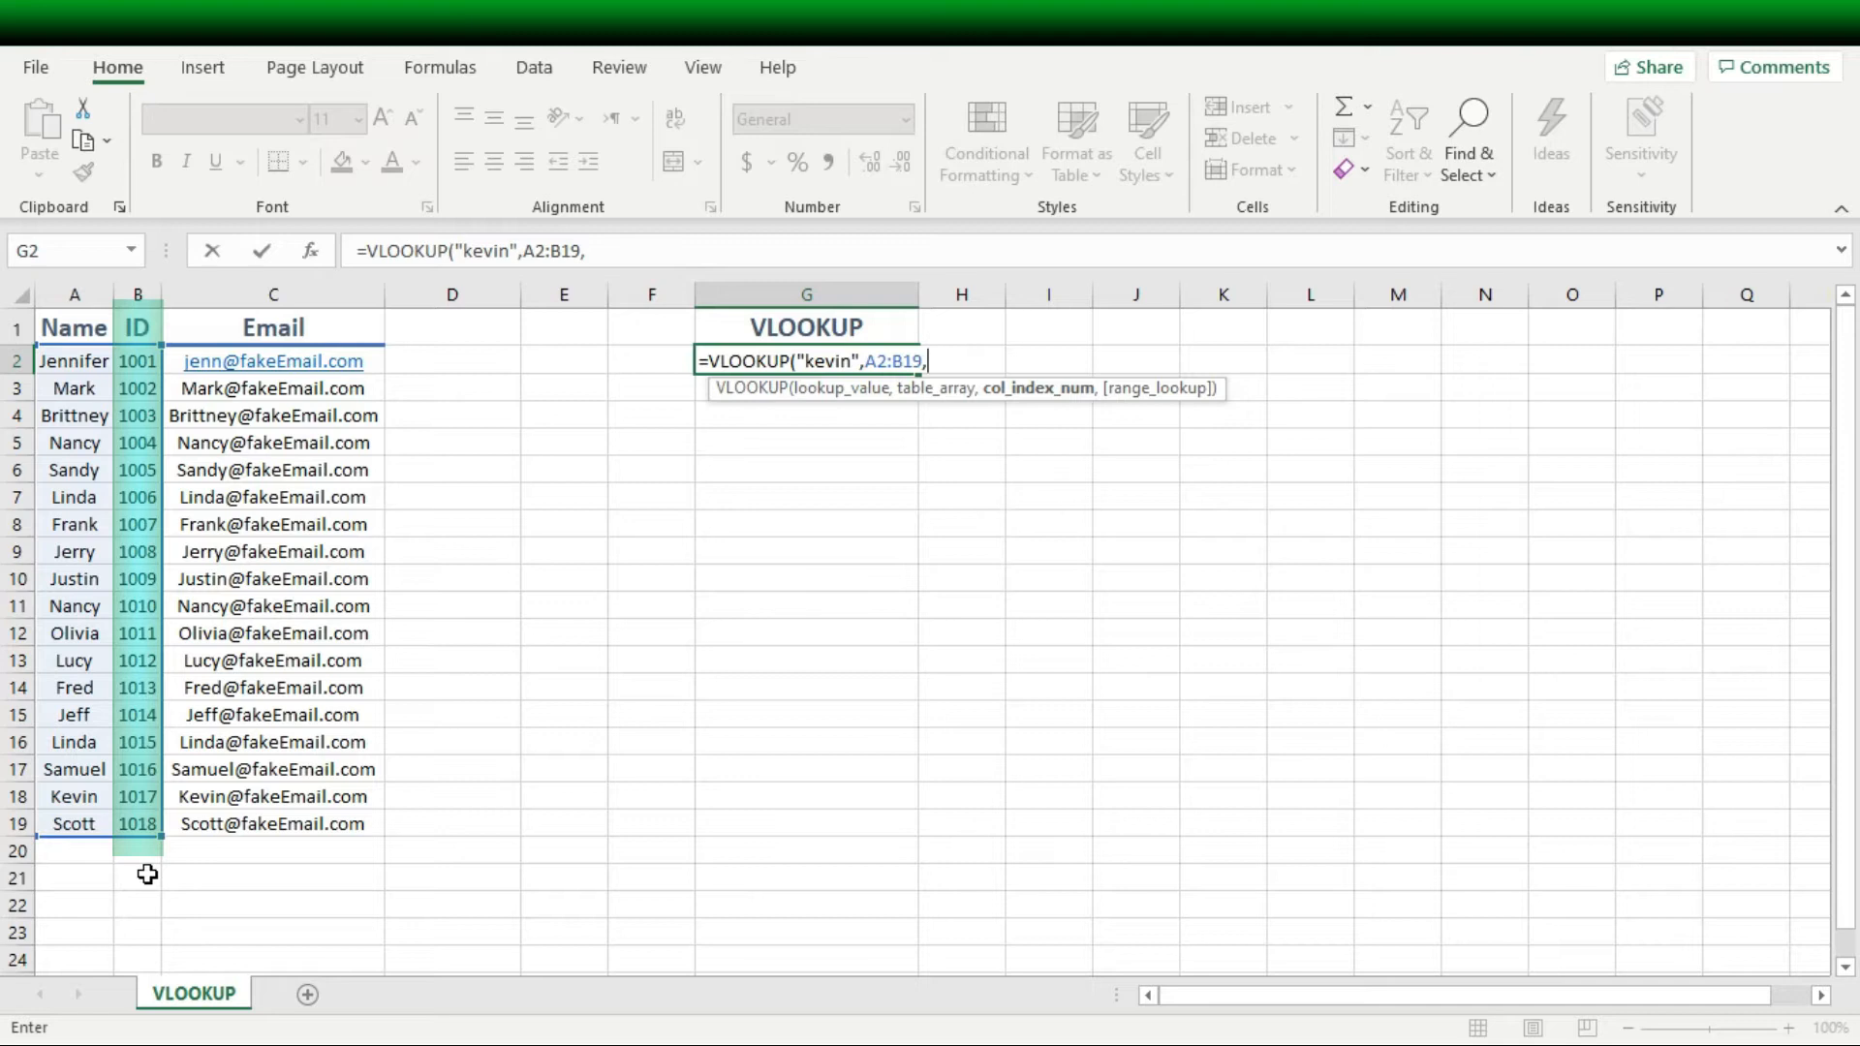
# - Complete the G2 VLOOKUP formula with column index 2 and FALSE for an exact match
pyautogui.write('2')
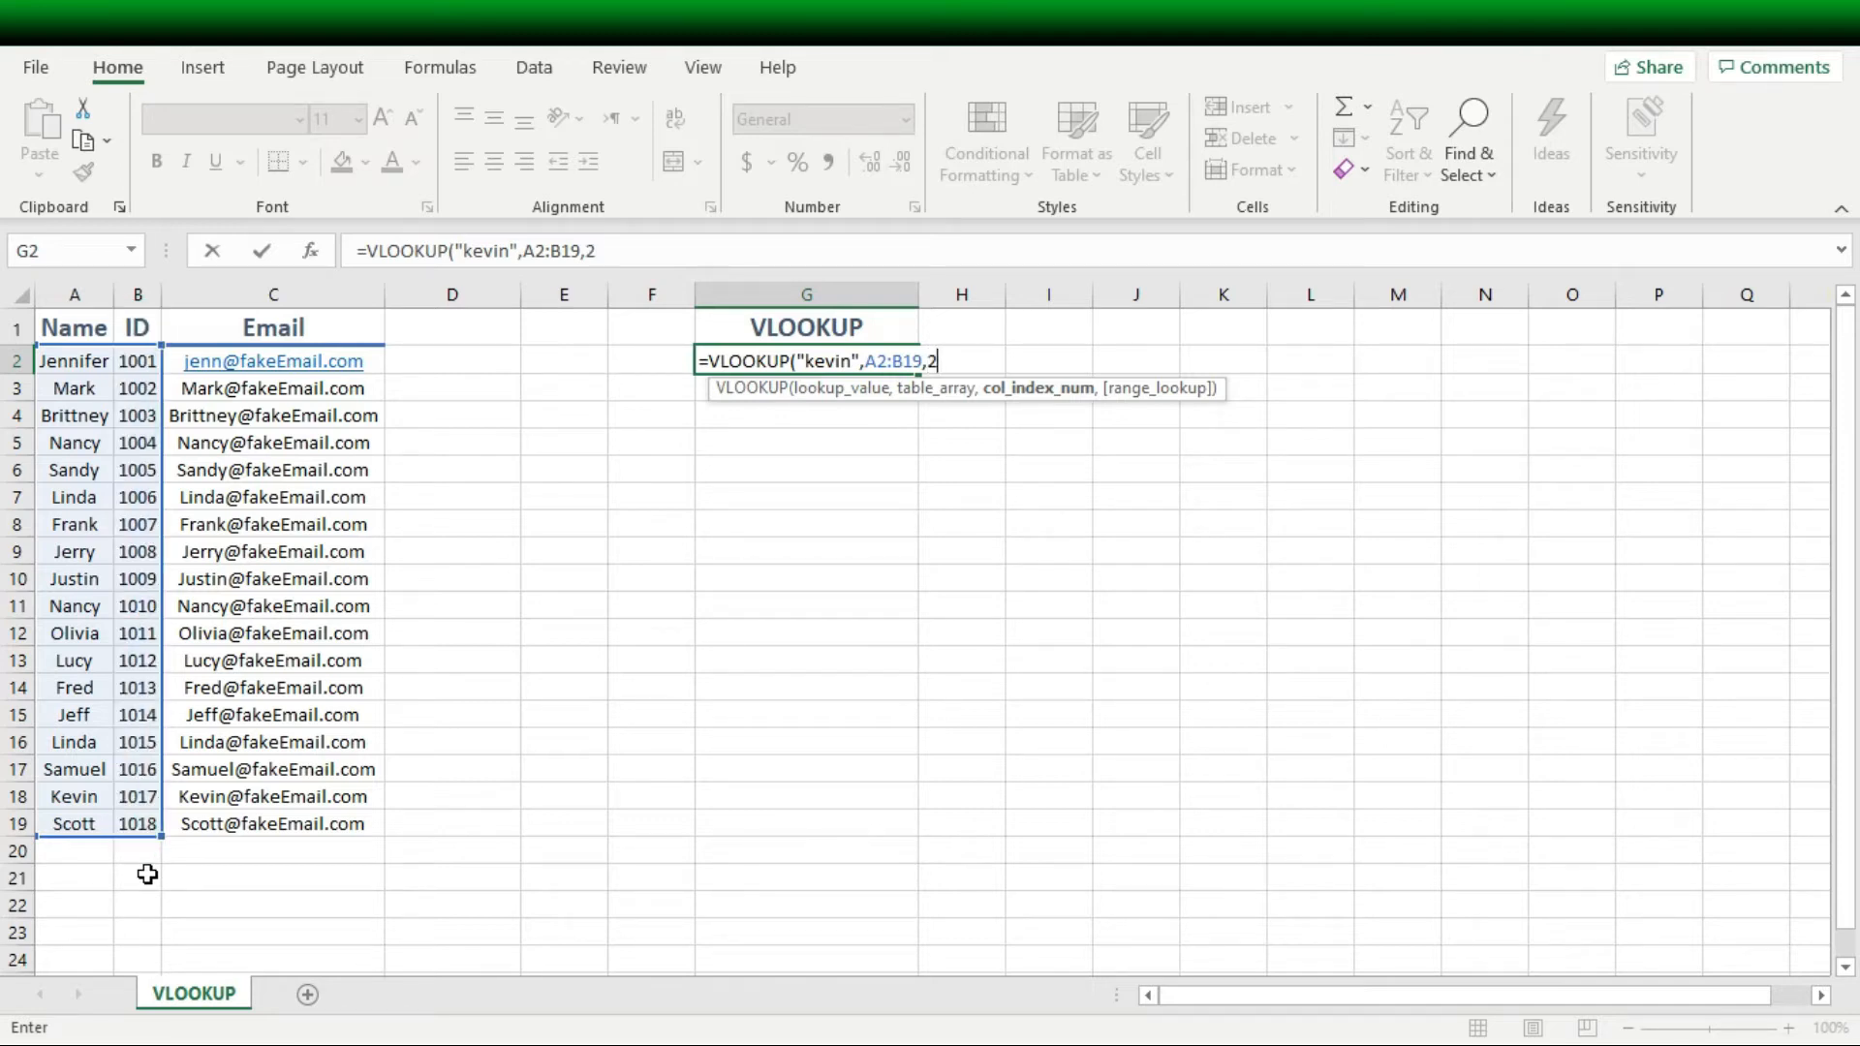
pyautogui.write(',')
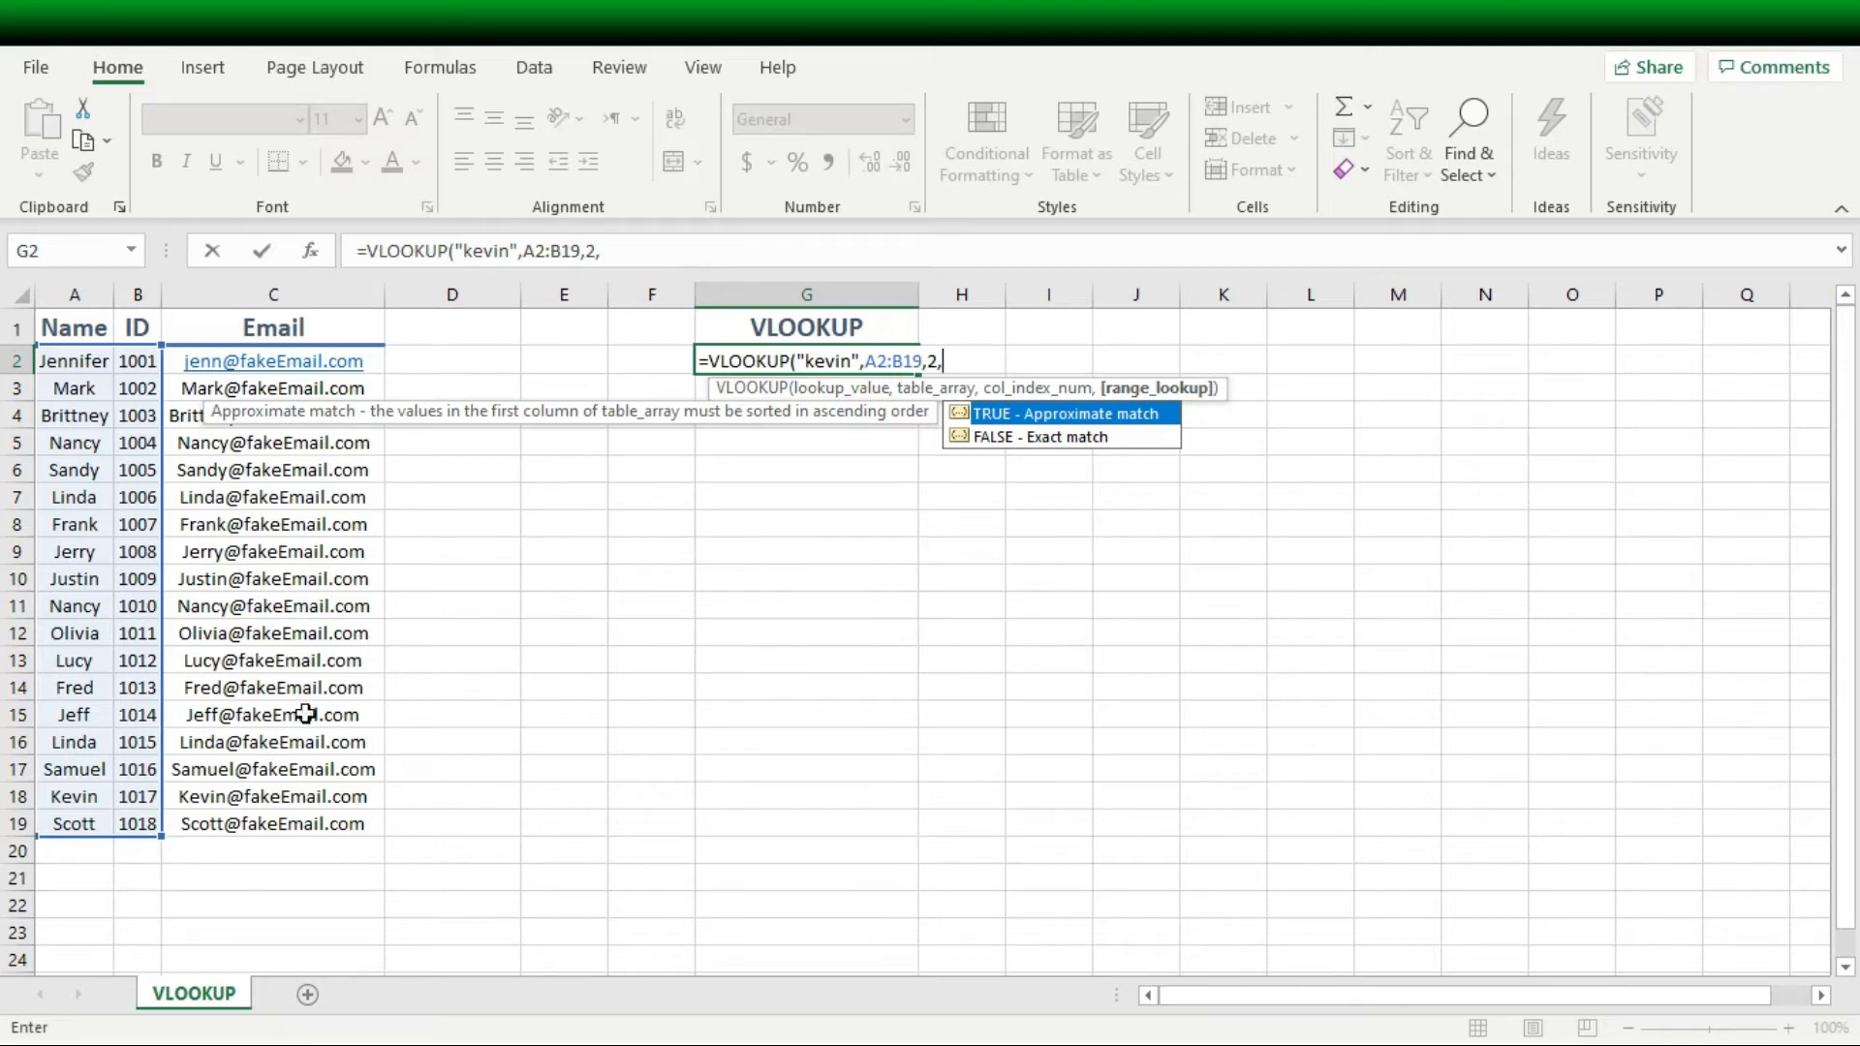
pyautogui.moveTo(481, 408); pyautogui.dragTo(809, 482)
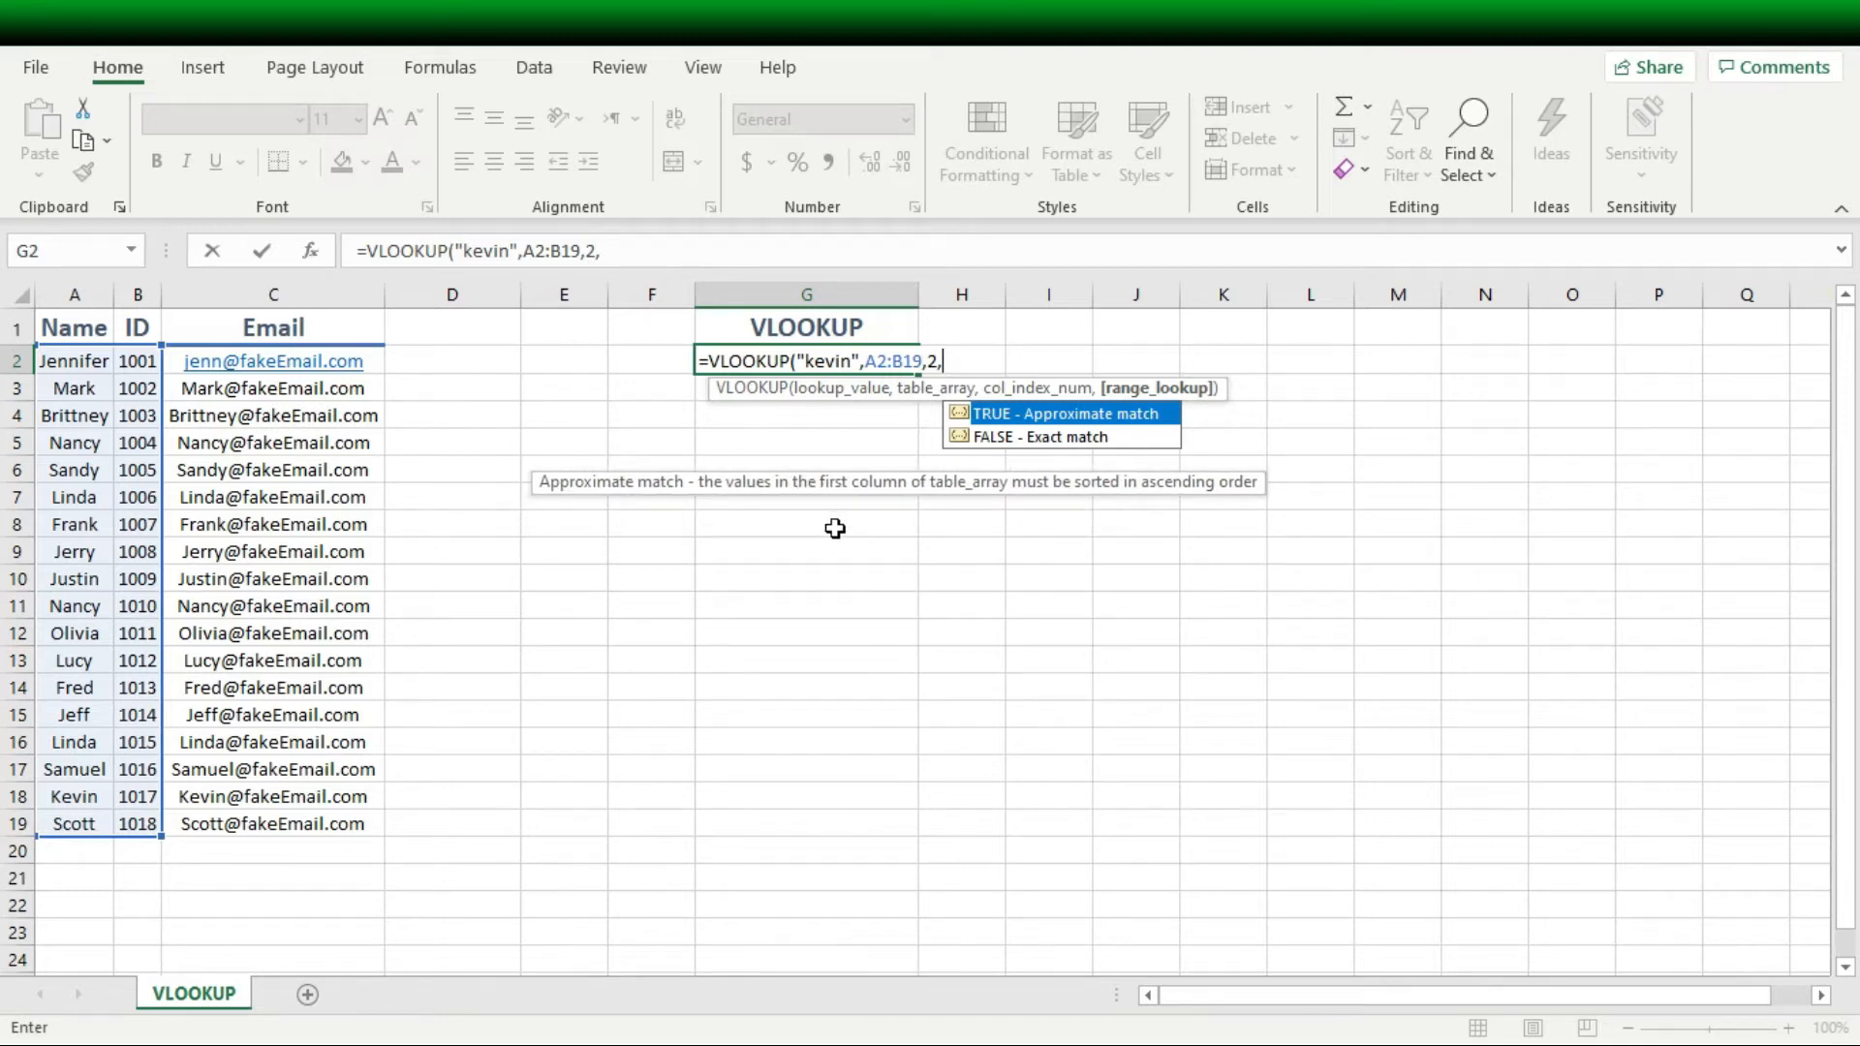
pyautogui.click(1054, 438)
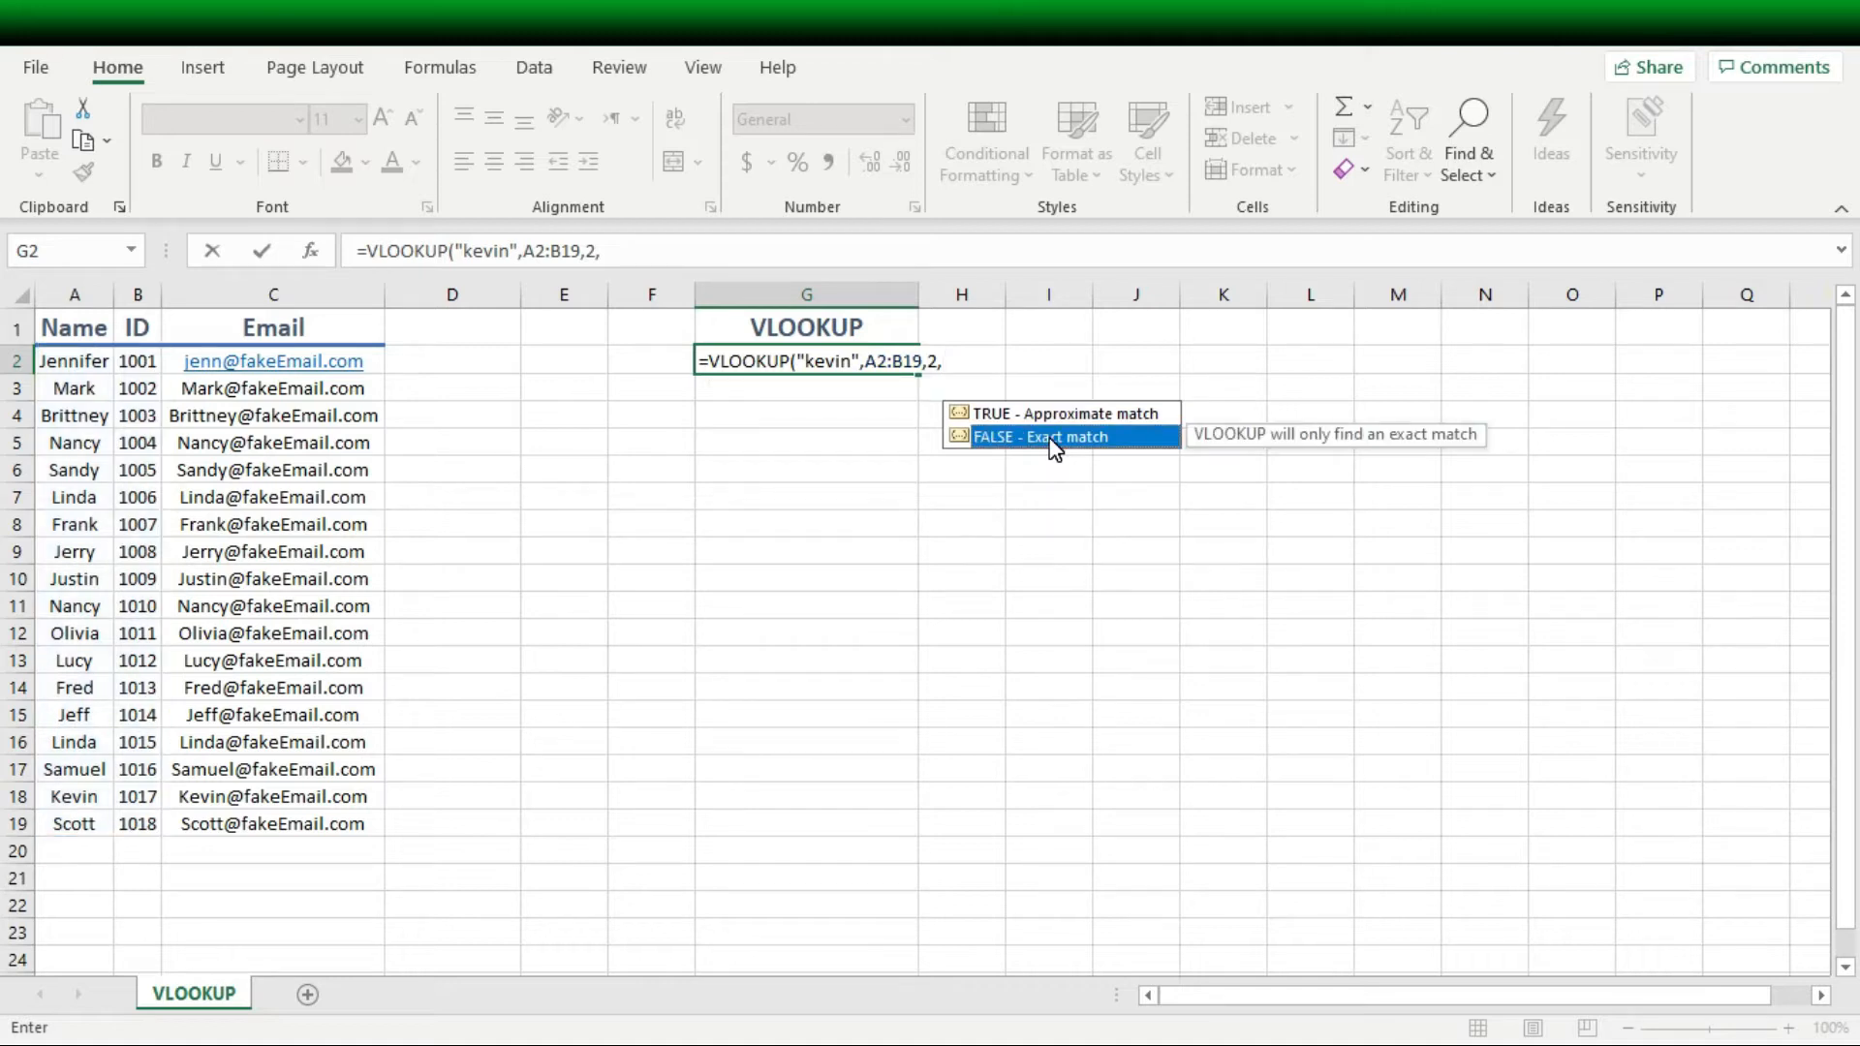
pyautogui.doubleClick(1054, 440)
pyautogui.press('Return')
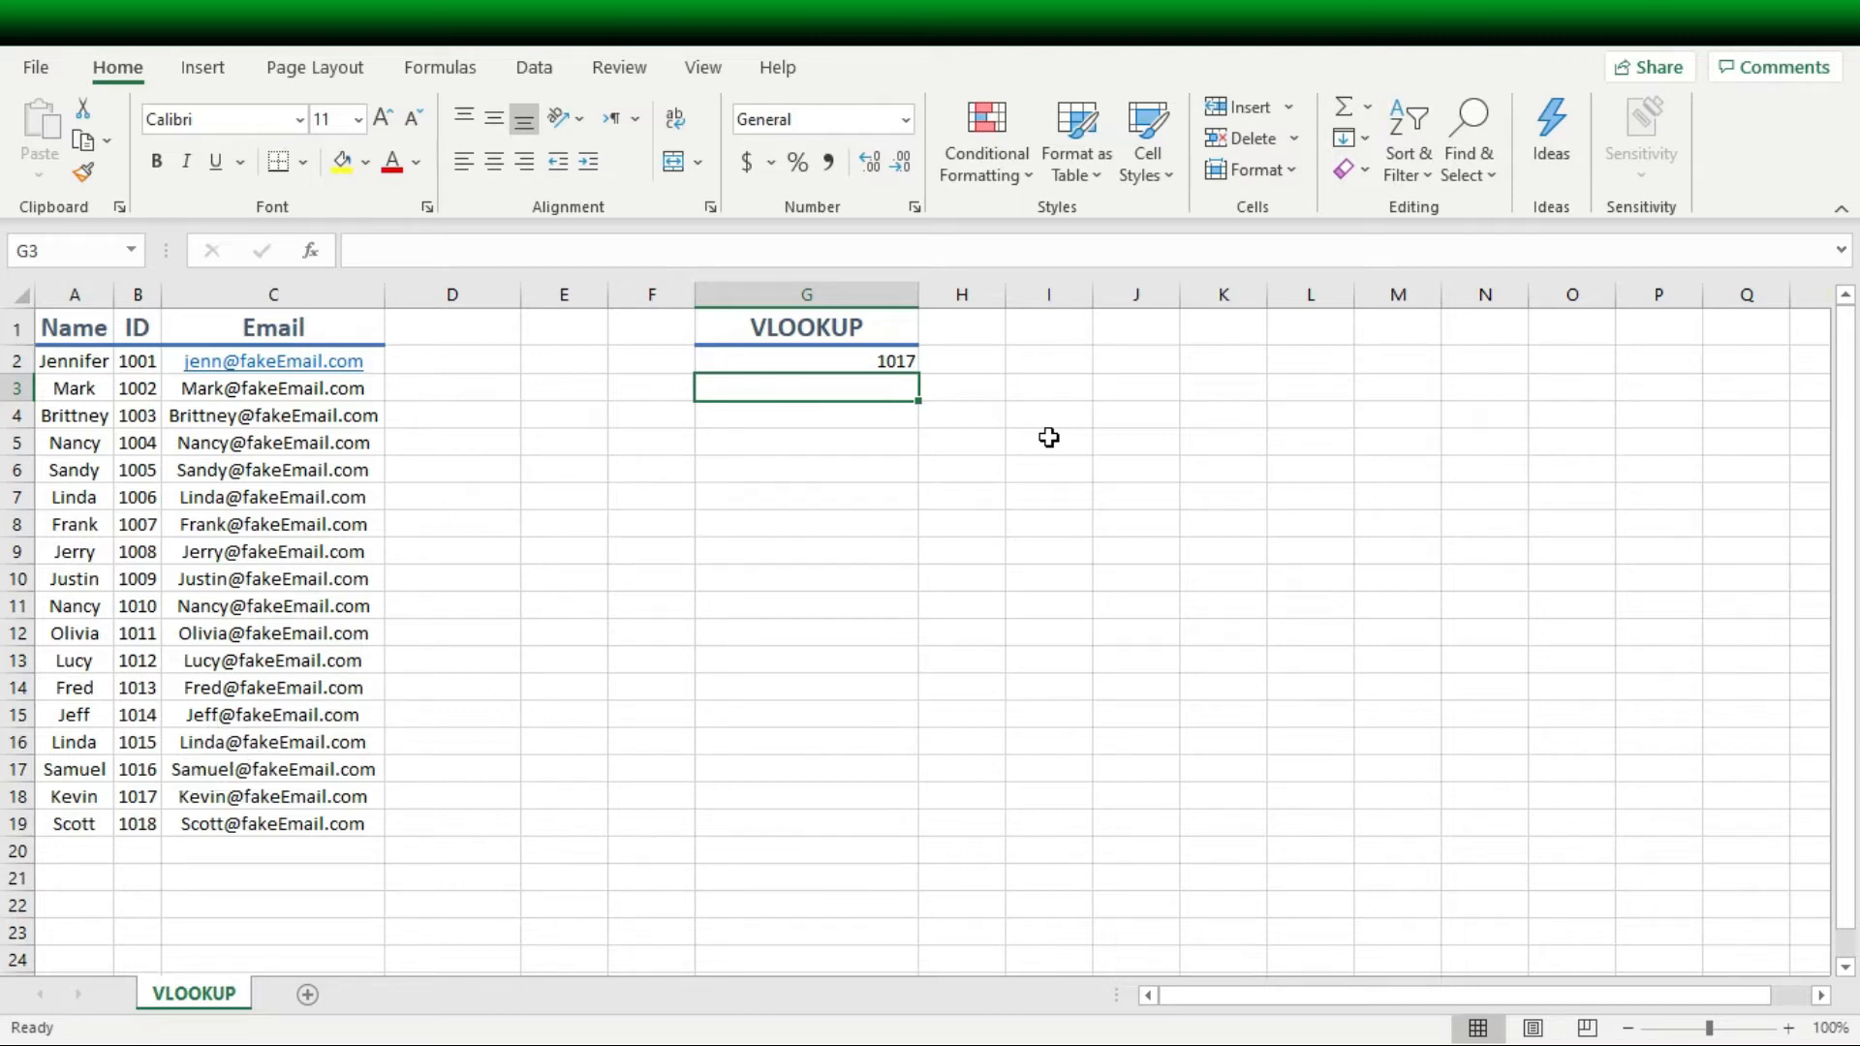
# - Replace the quoted lookup name in the G2 formula with the name from A9
pyautogui.click(805, 362)
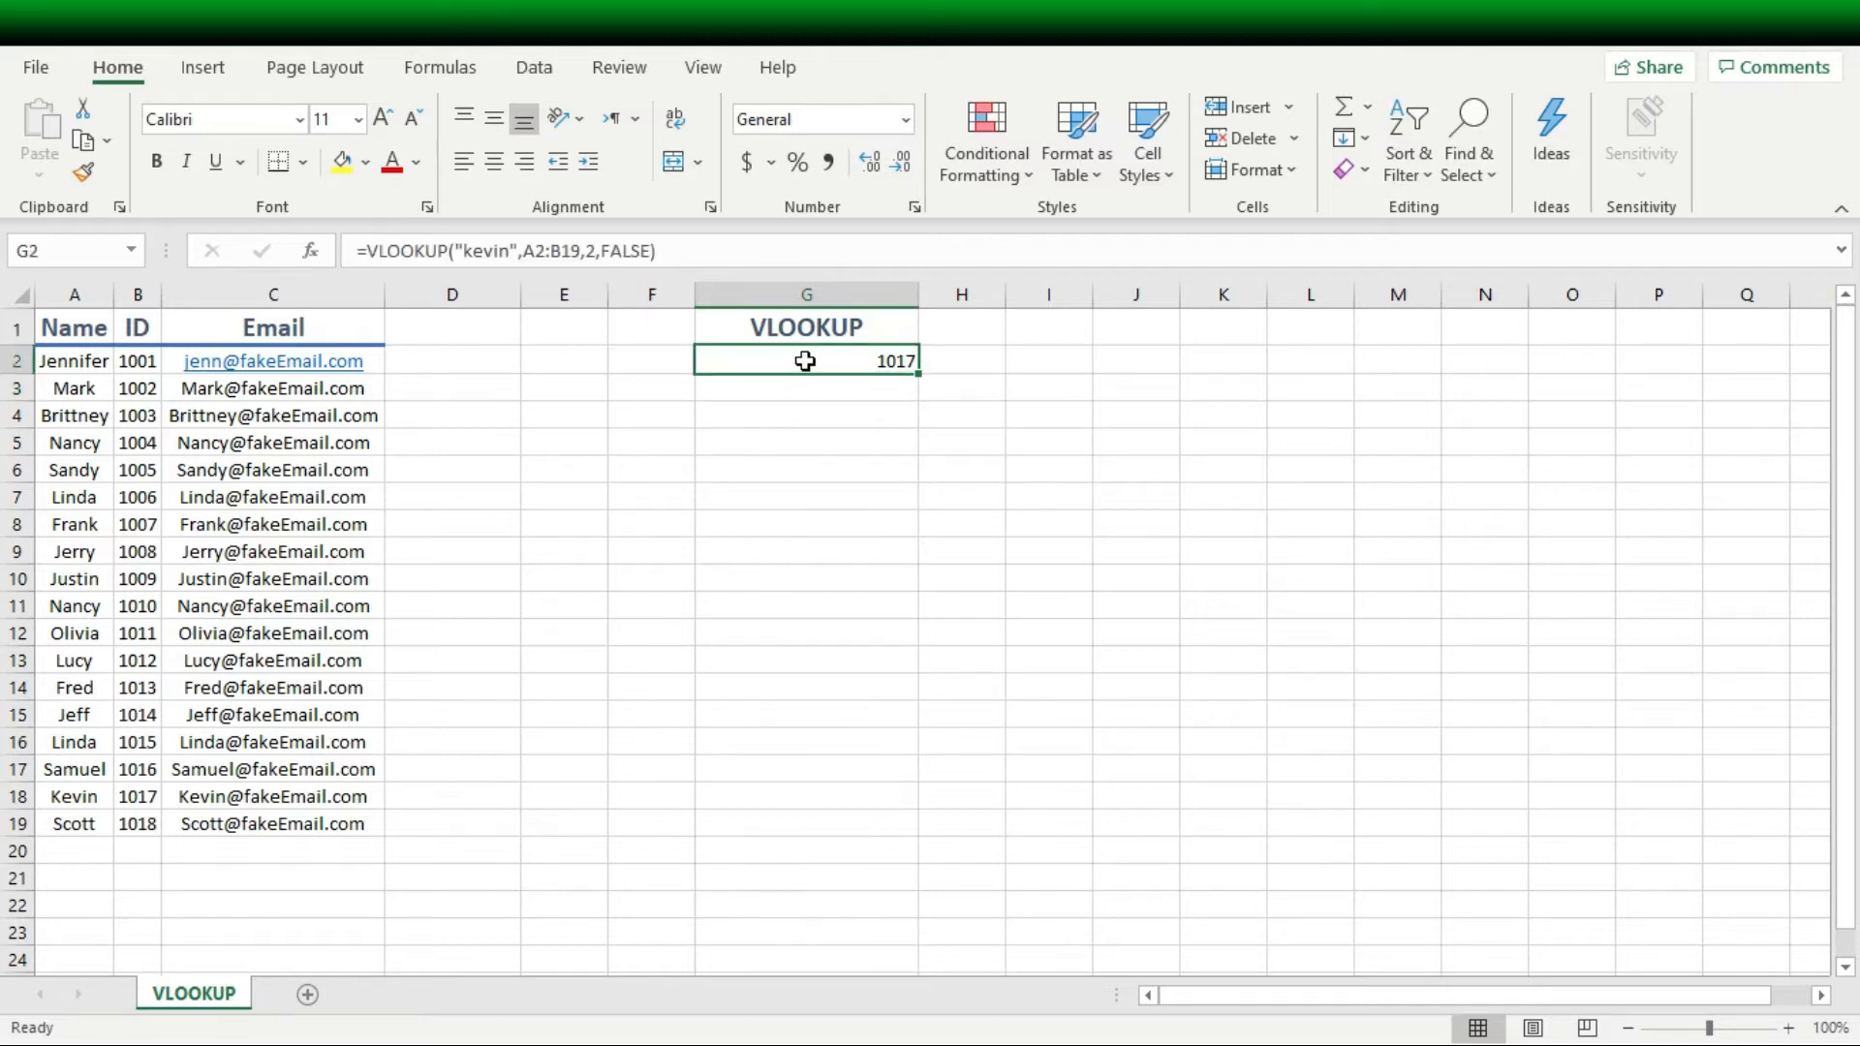
pyautogui.click(513, 252)
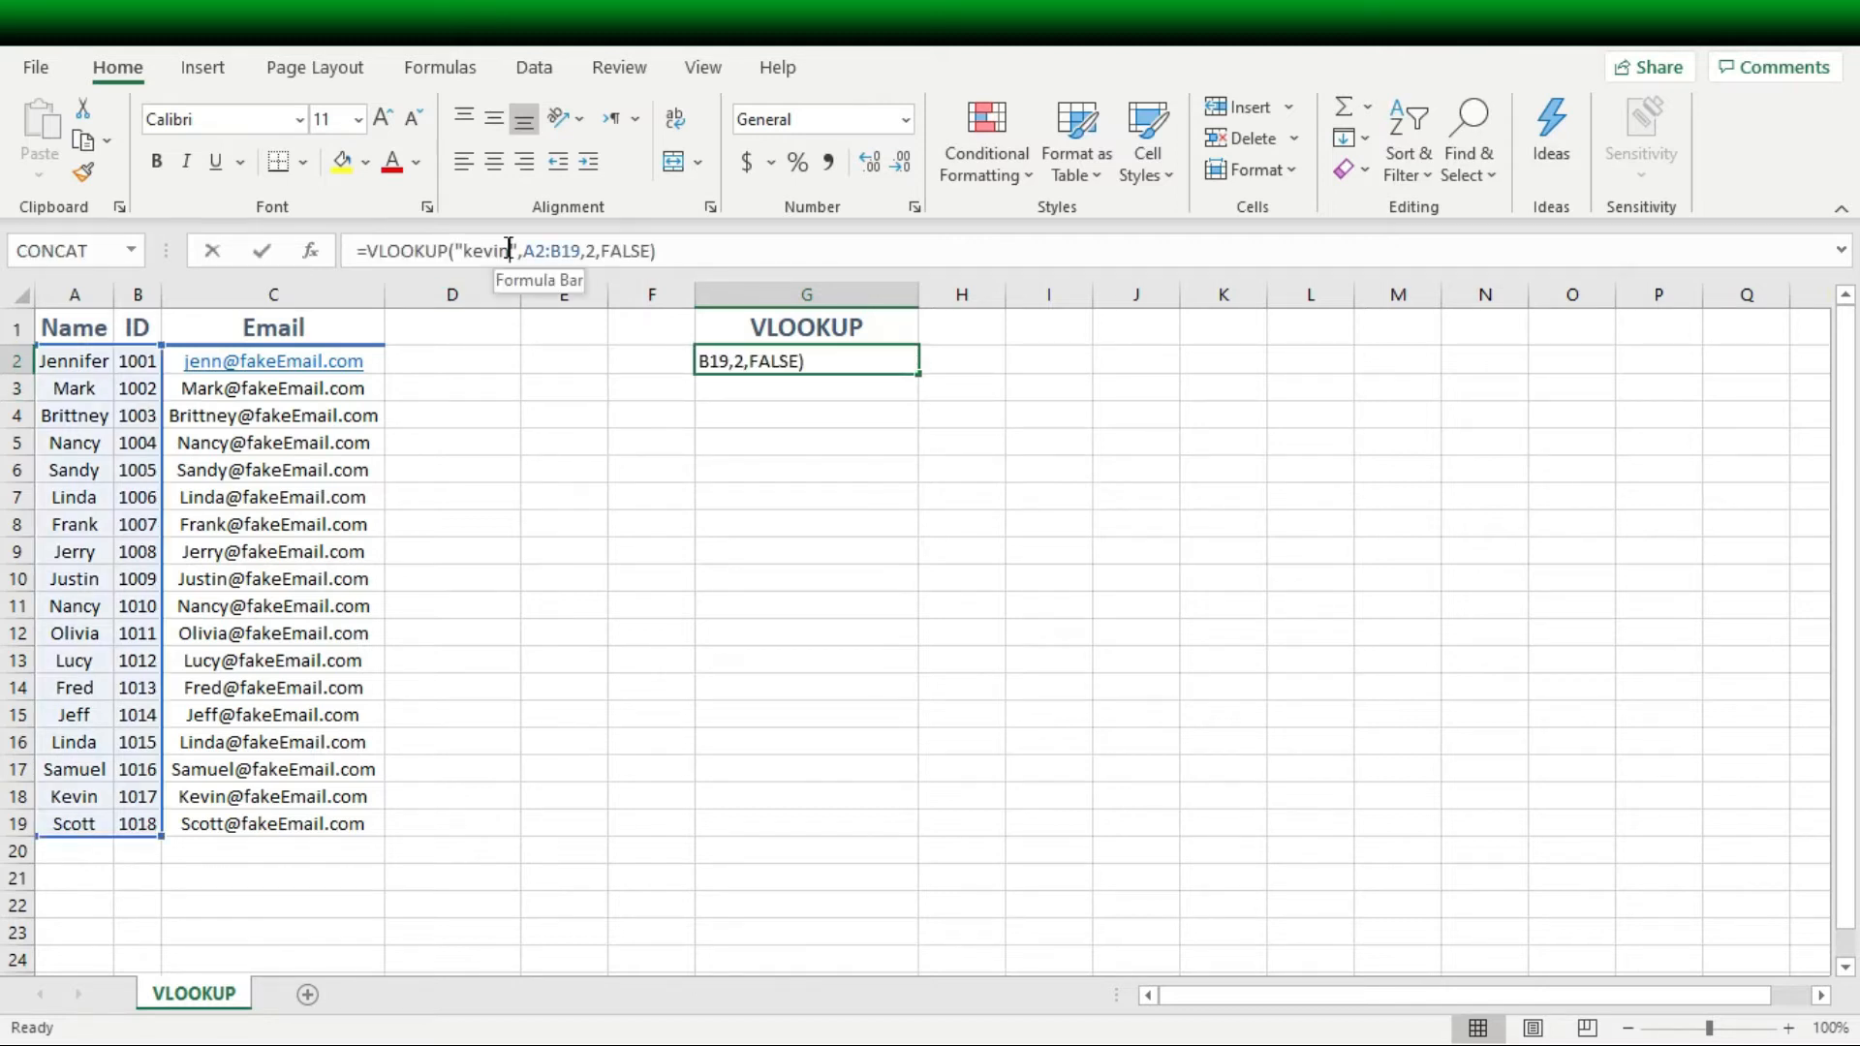
pyautogui.press('BackSpace')
pyautogui.press('BackSpace')
pyautogui.press('BackSpace')
pyautogui.press('BackSpace')
pyautogui.press('BackSpace')
pyautogui.write('jerry')
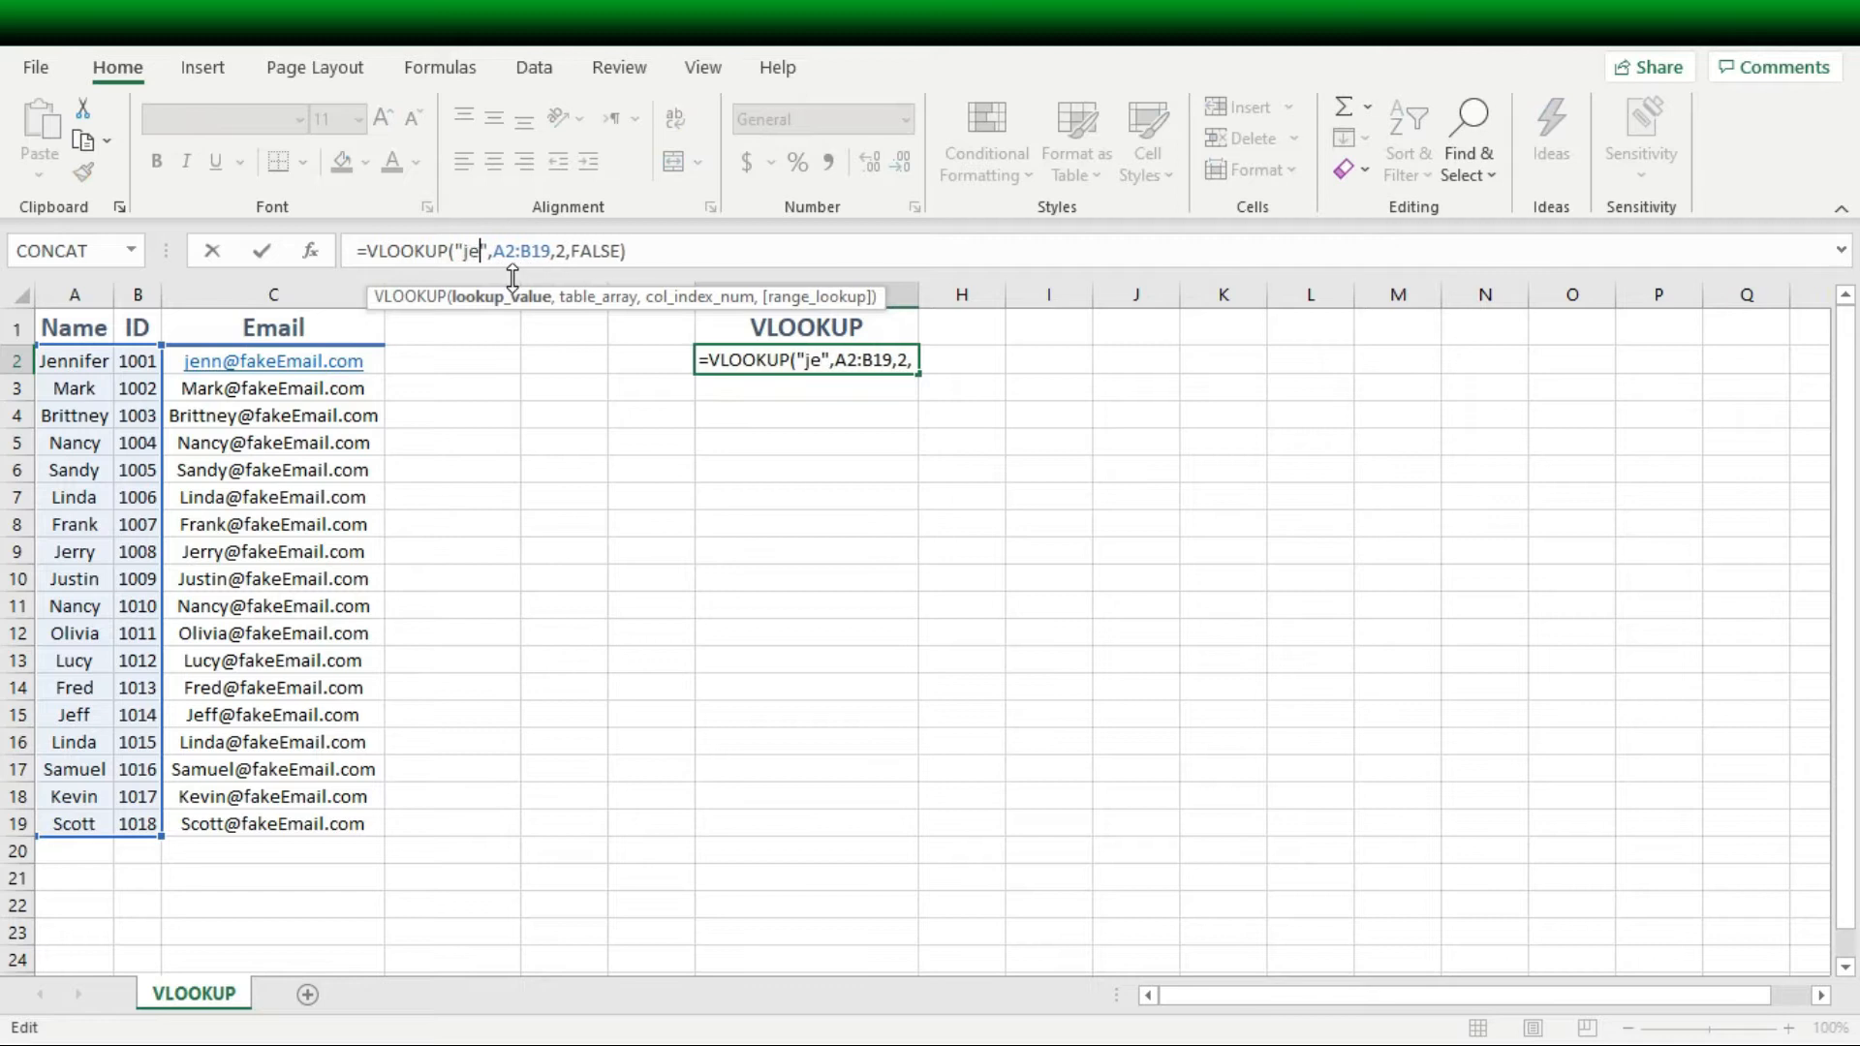
pyautogui.press('Return')
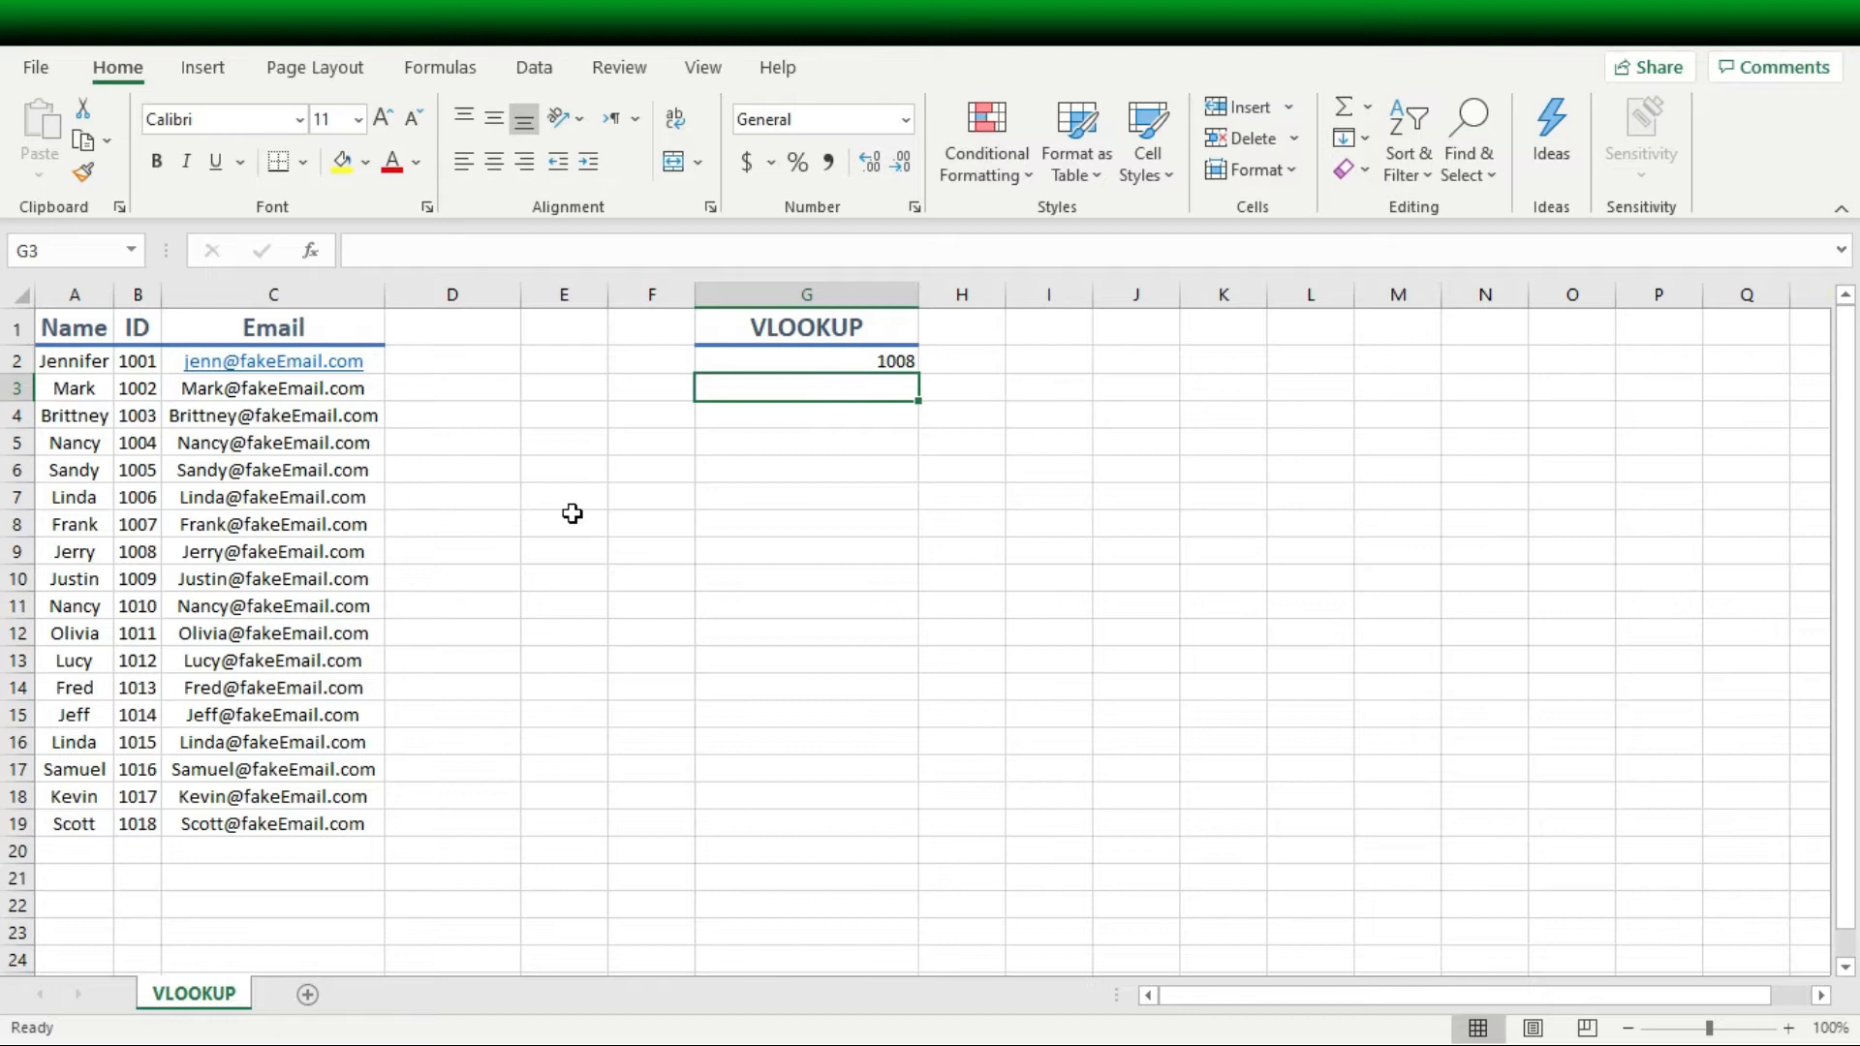
# - Add data validation to cell F2 that allows a List with the source =$A$2:$A$19
pyautogui.click(642, 361)
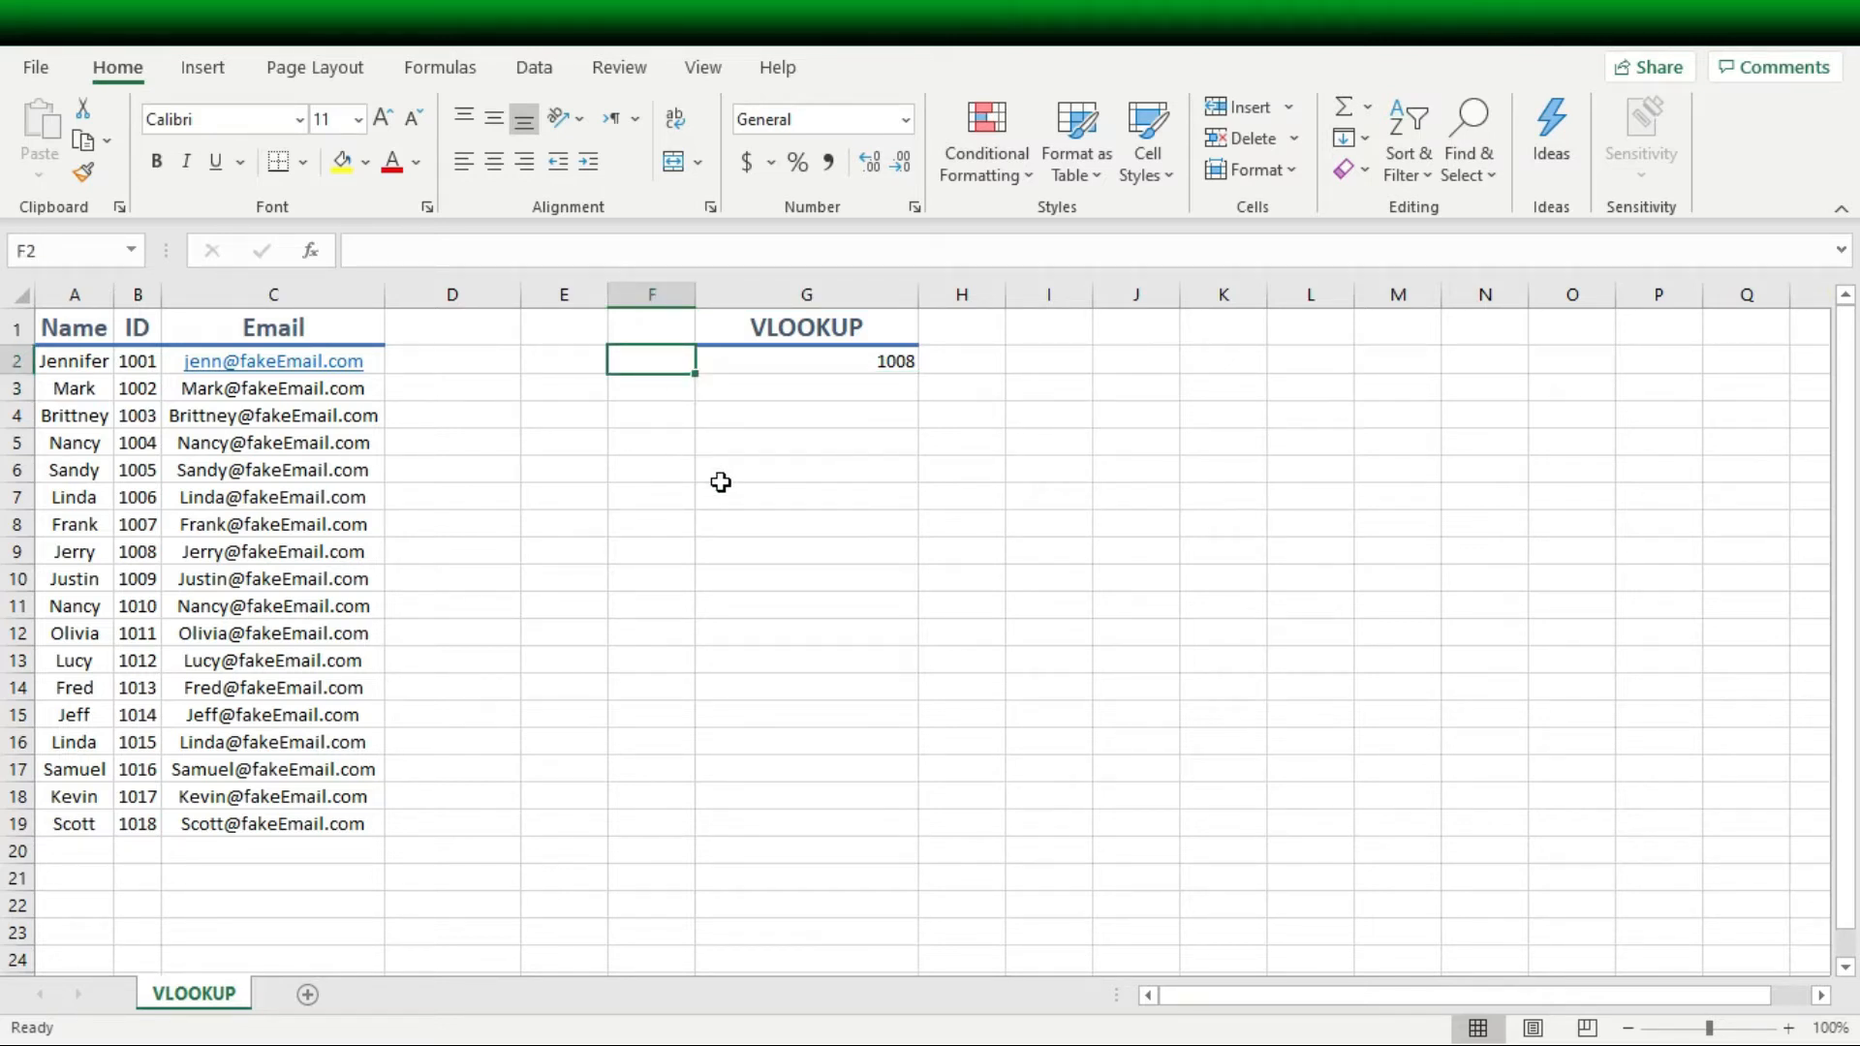
pyautogui.click(556, 76)
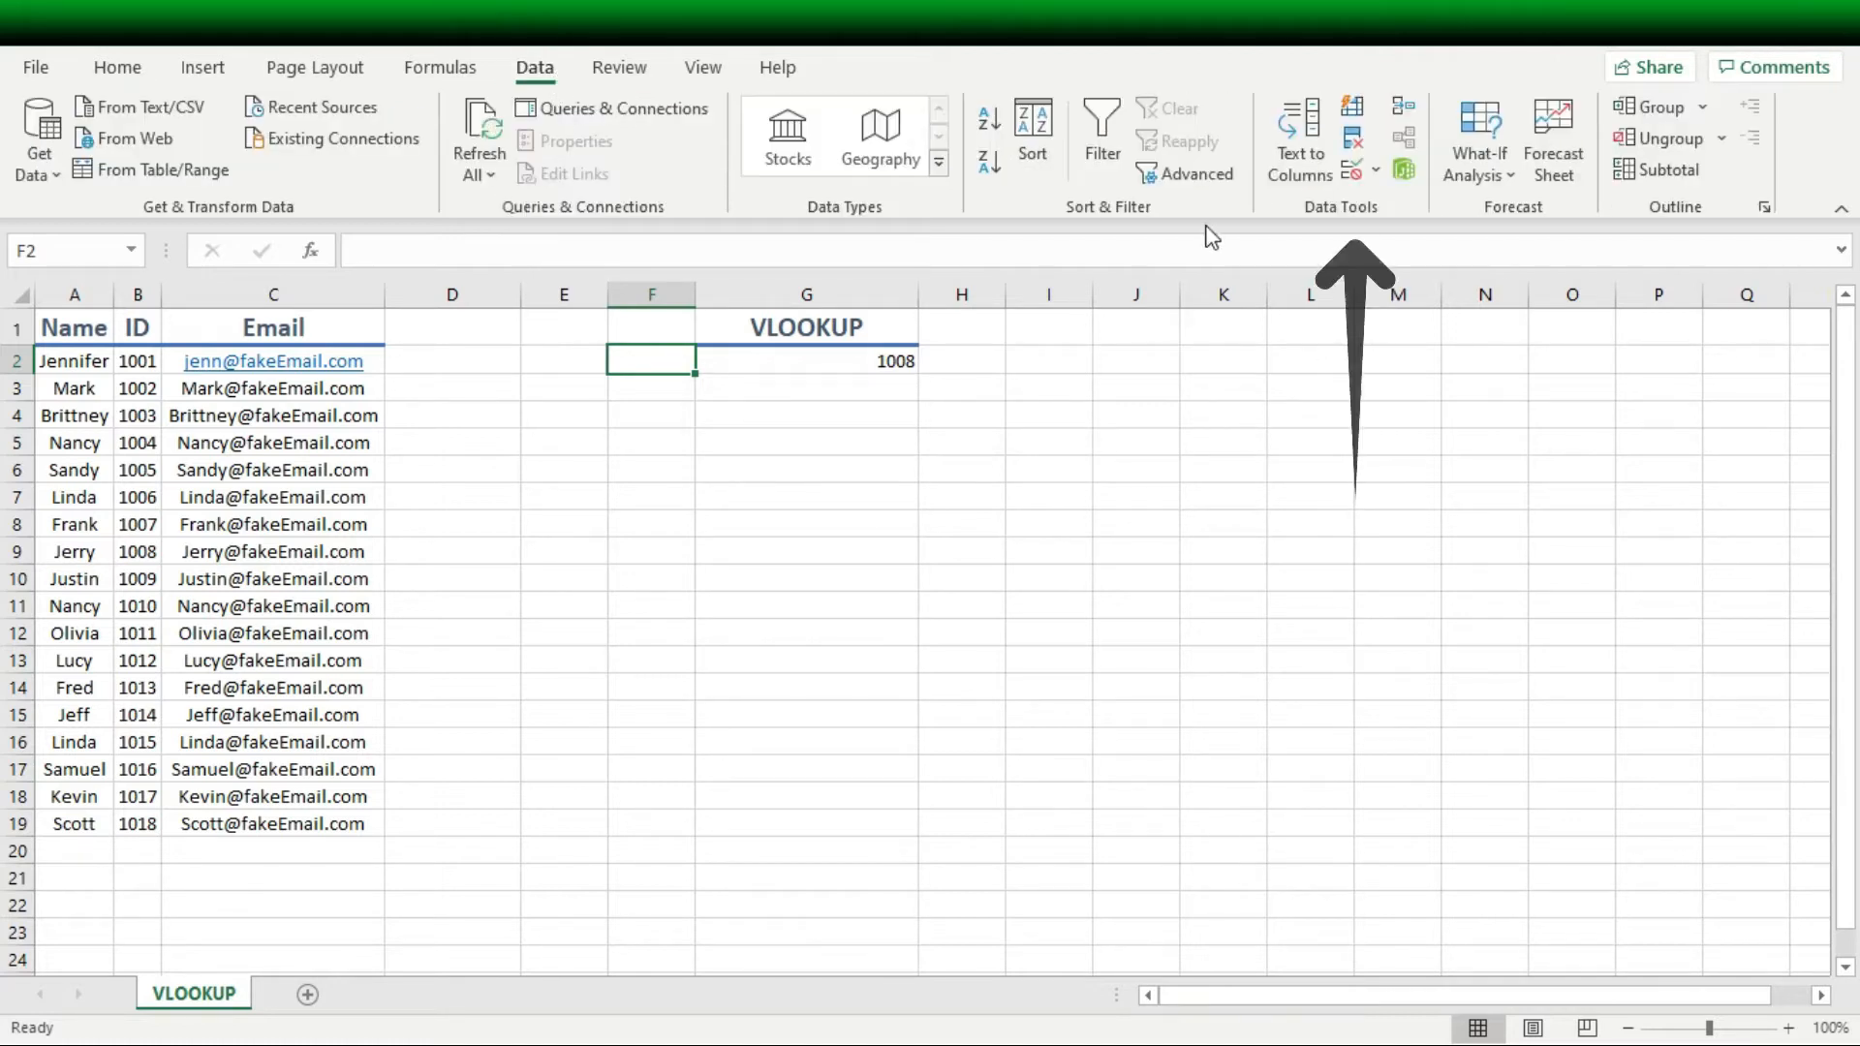
pyautogui.click(1352, 172)
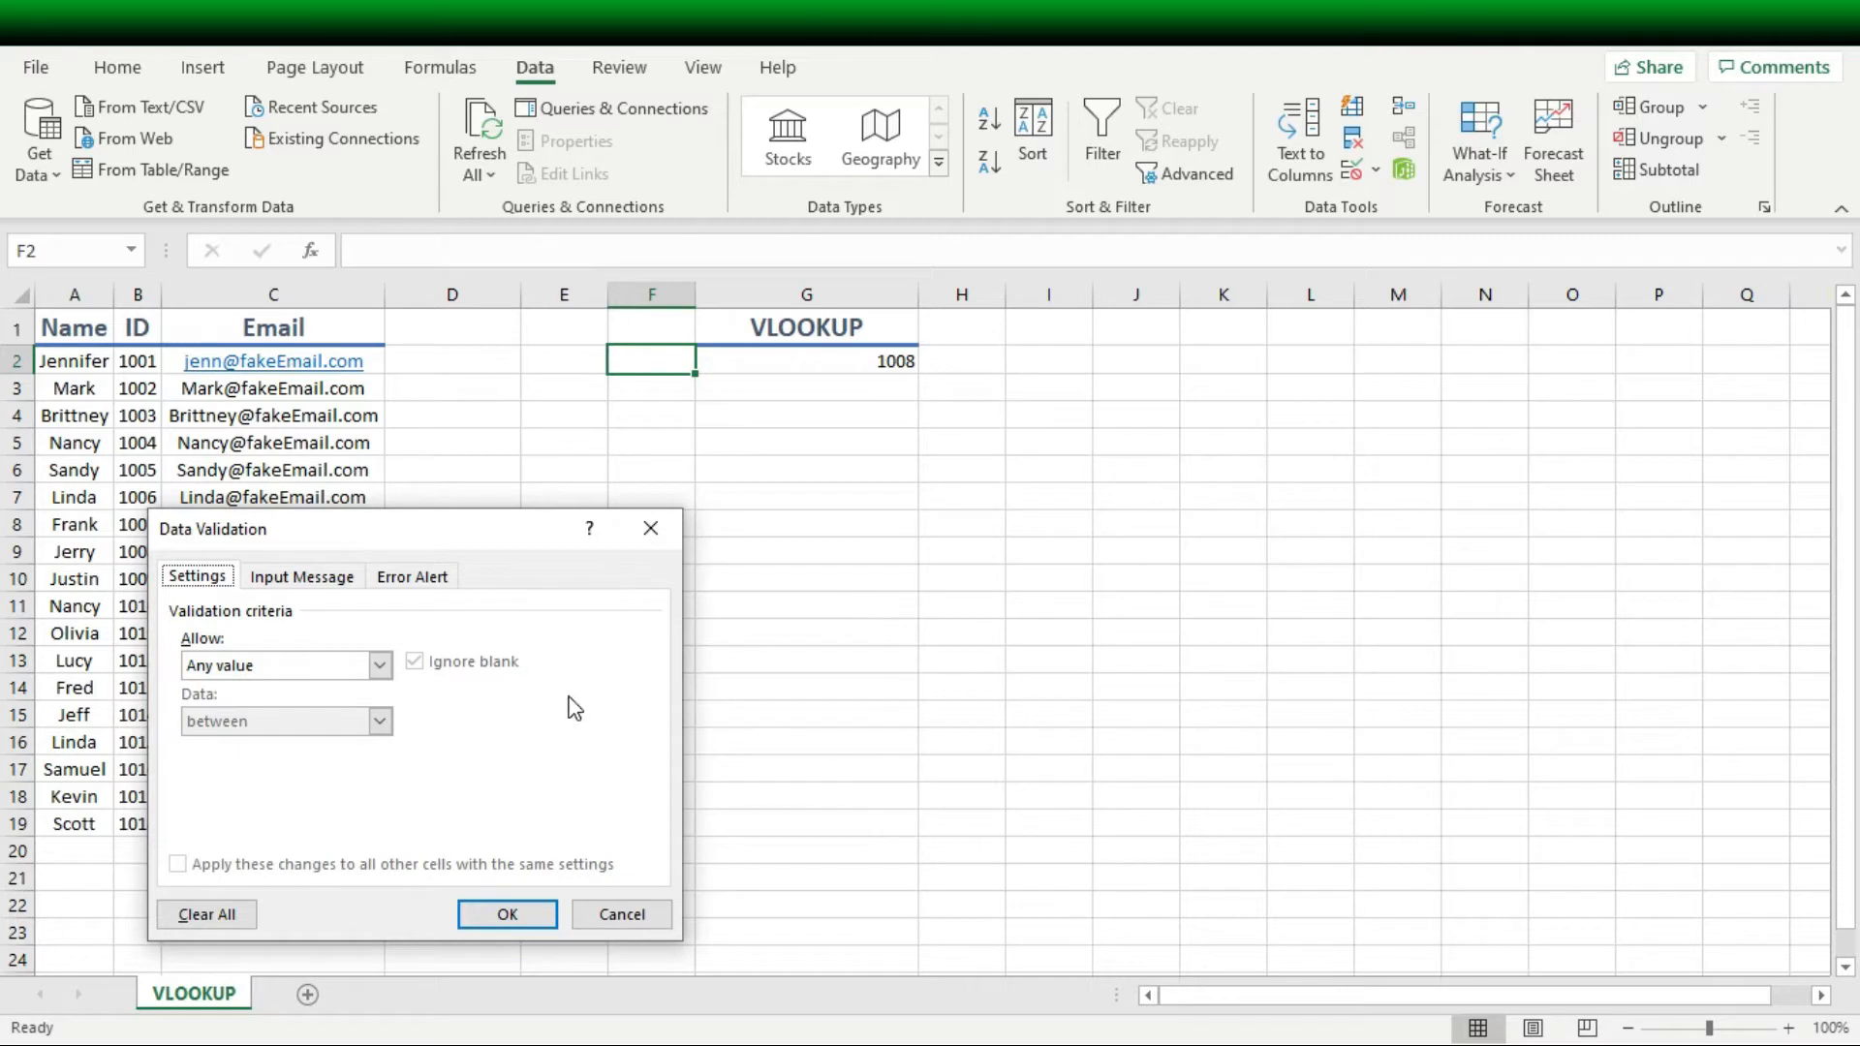
pyautogui.click(379, 666)
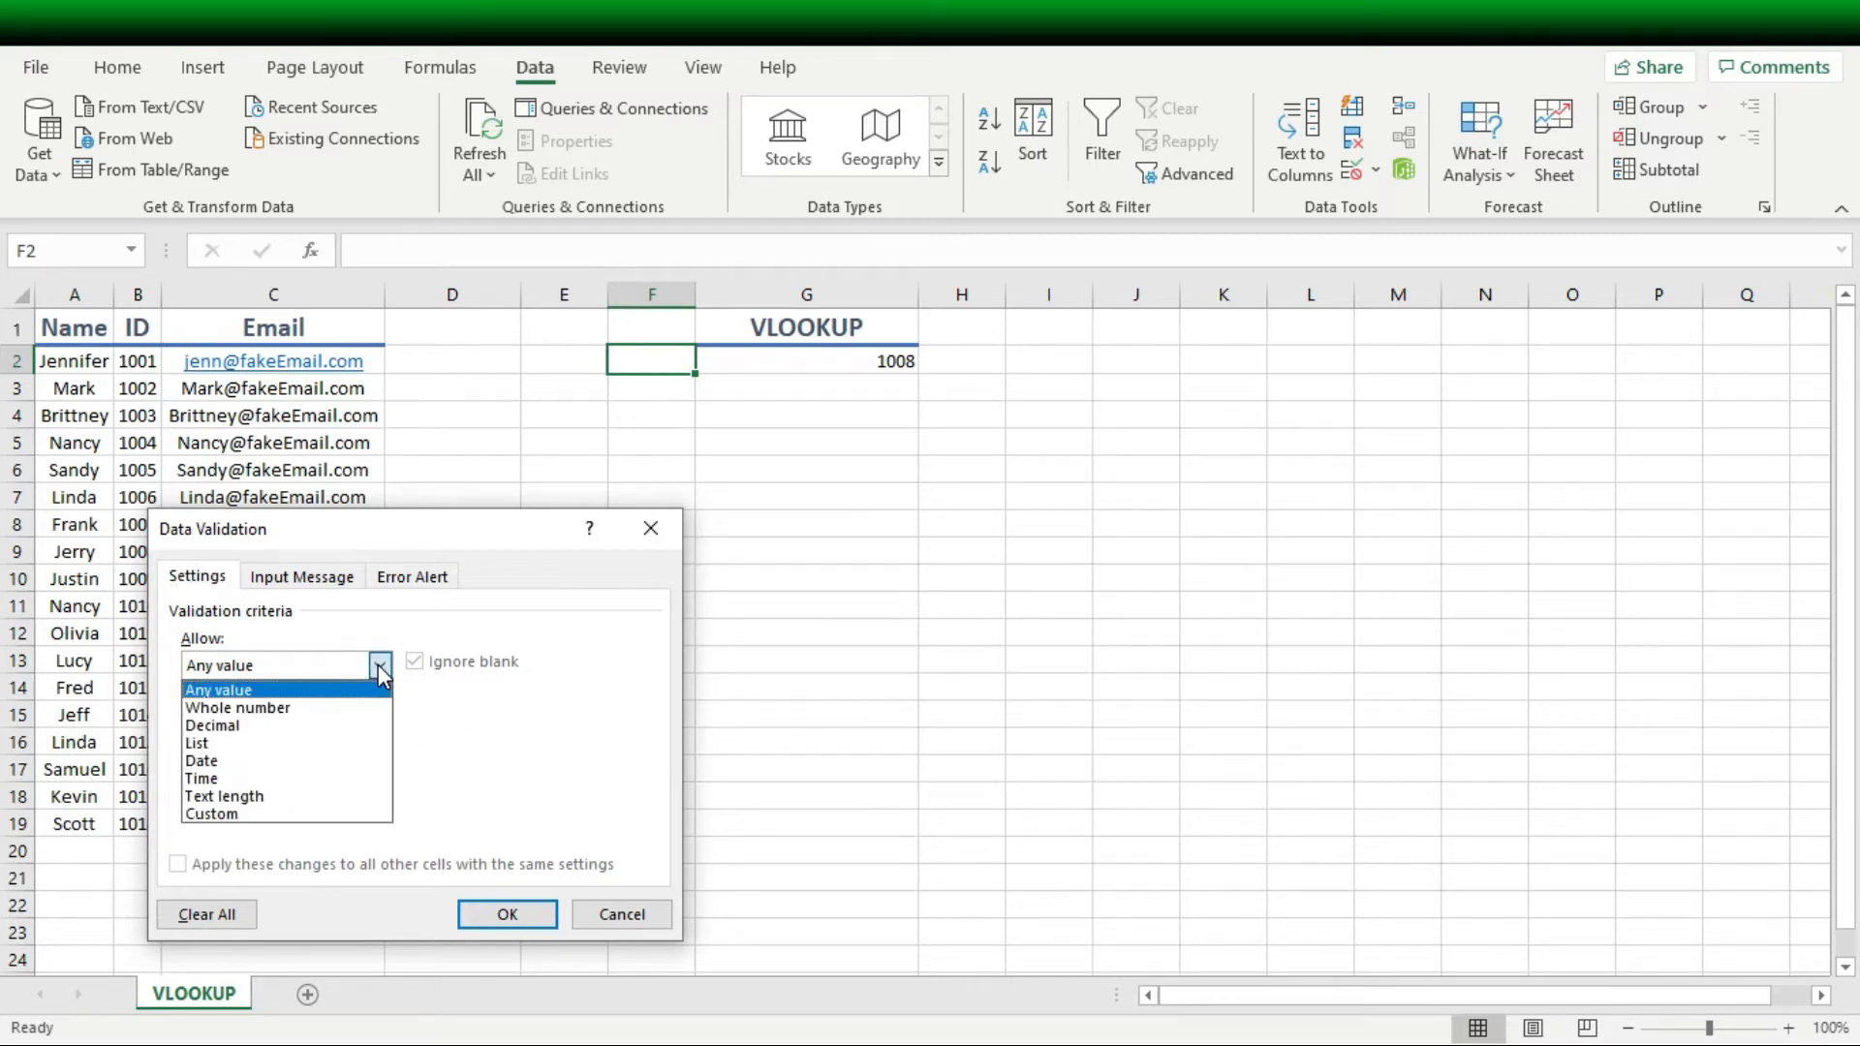
pyautogui.click(219, 743)
pyautogui.click(253, 775)
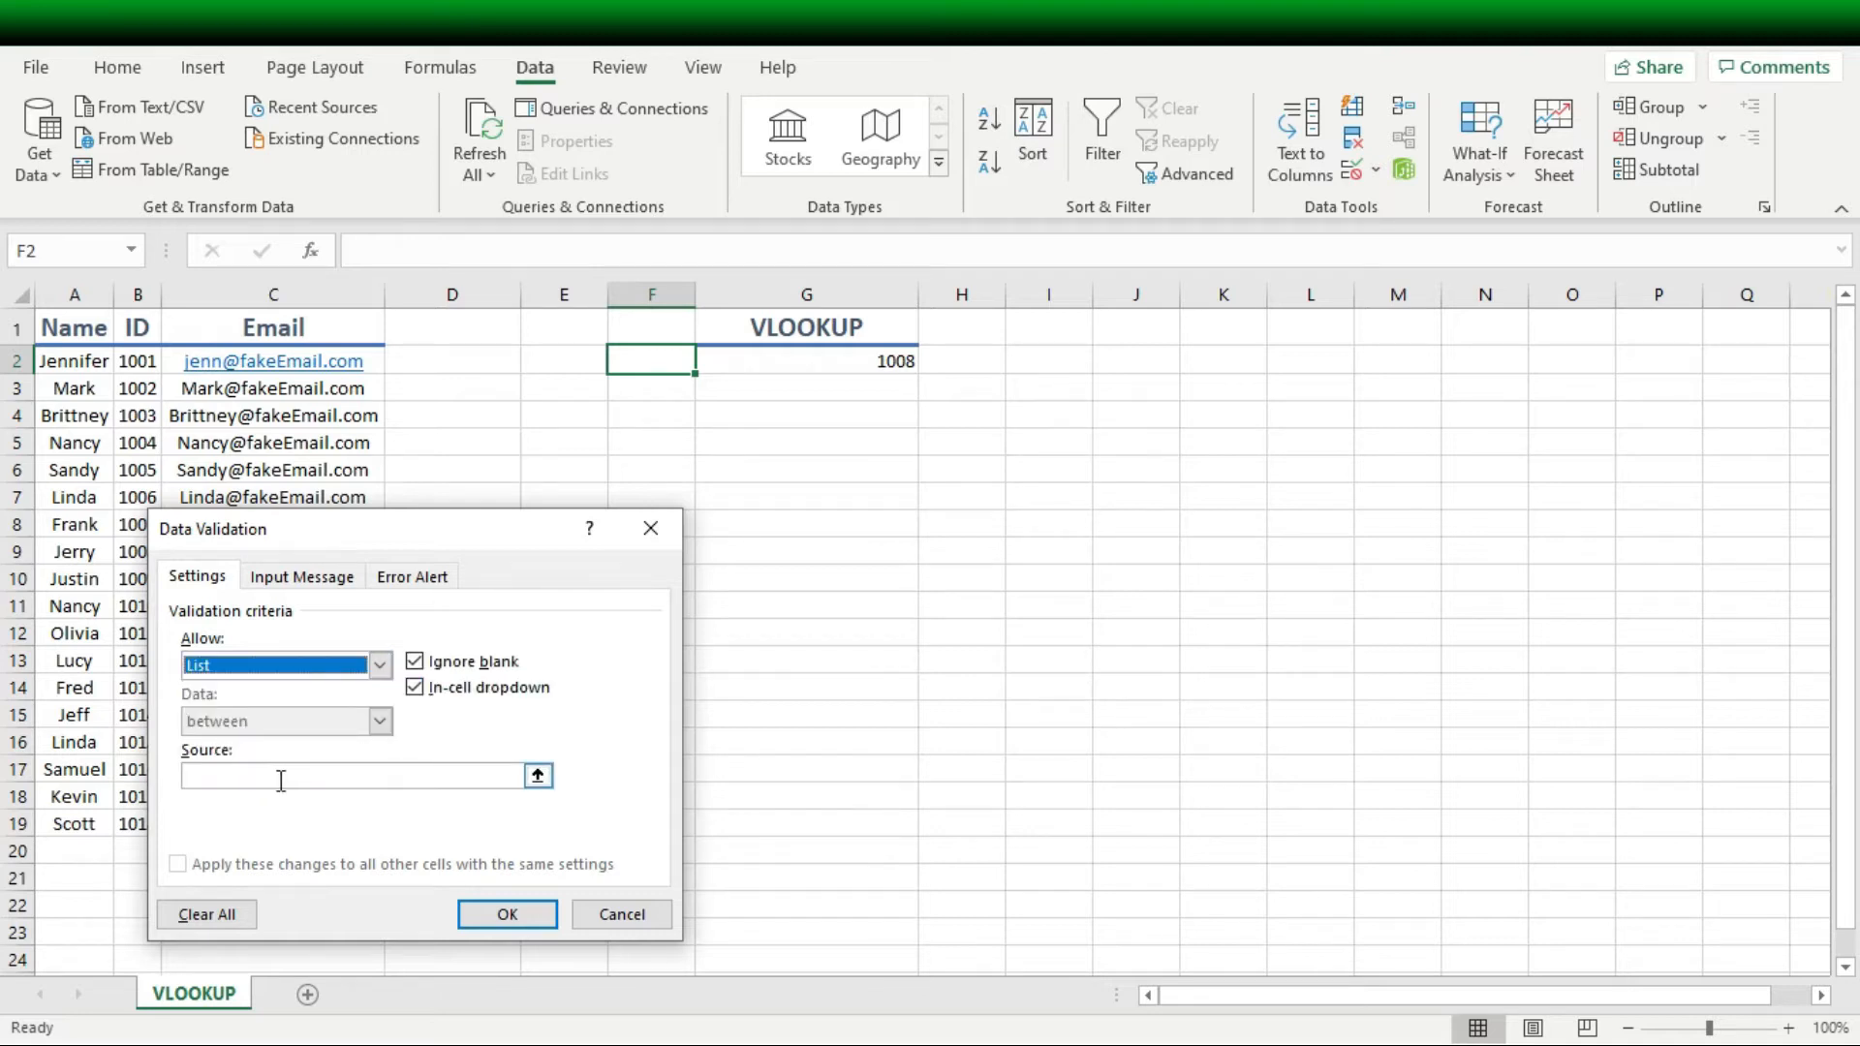
pyautogui.click(281, 781)
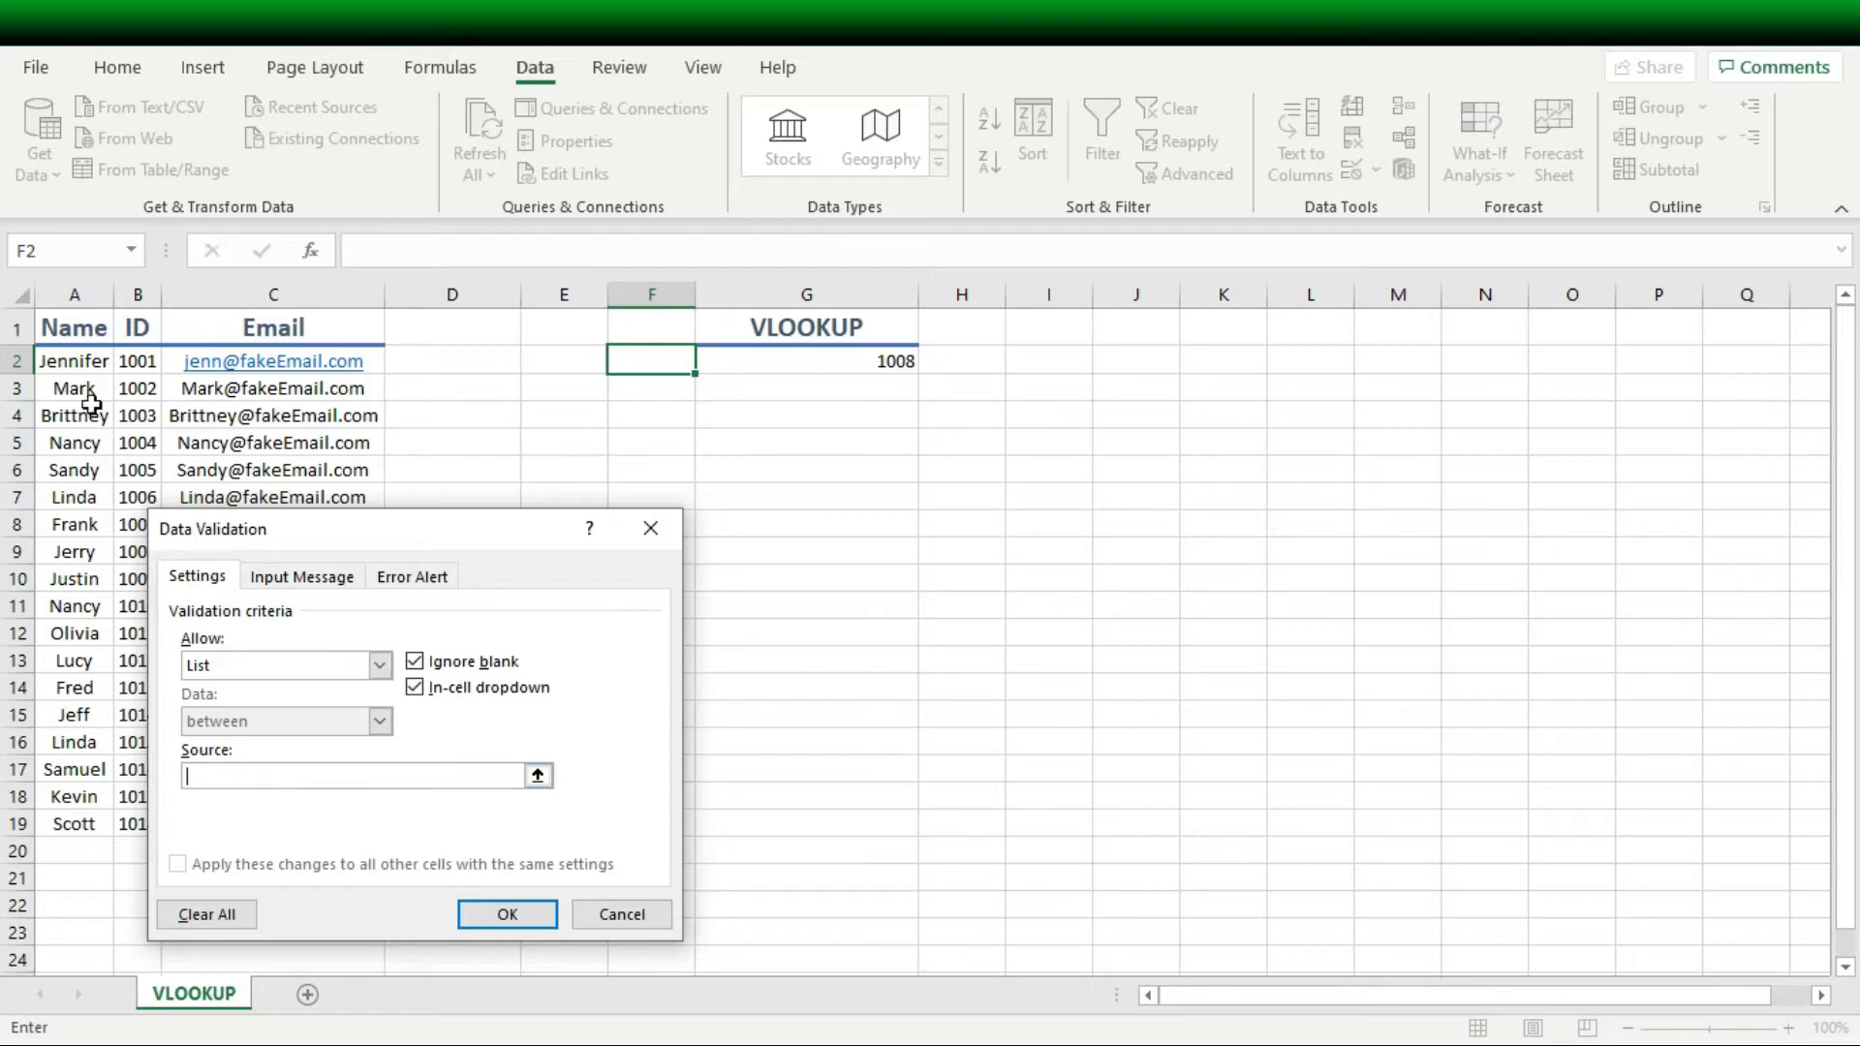
pyautogui.moveTo(71, 363); pyautogui.dragTo(78, 827)
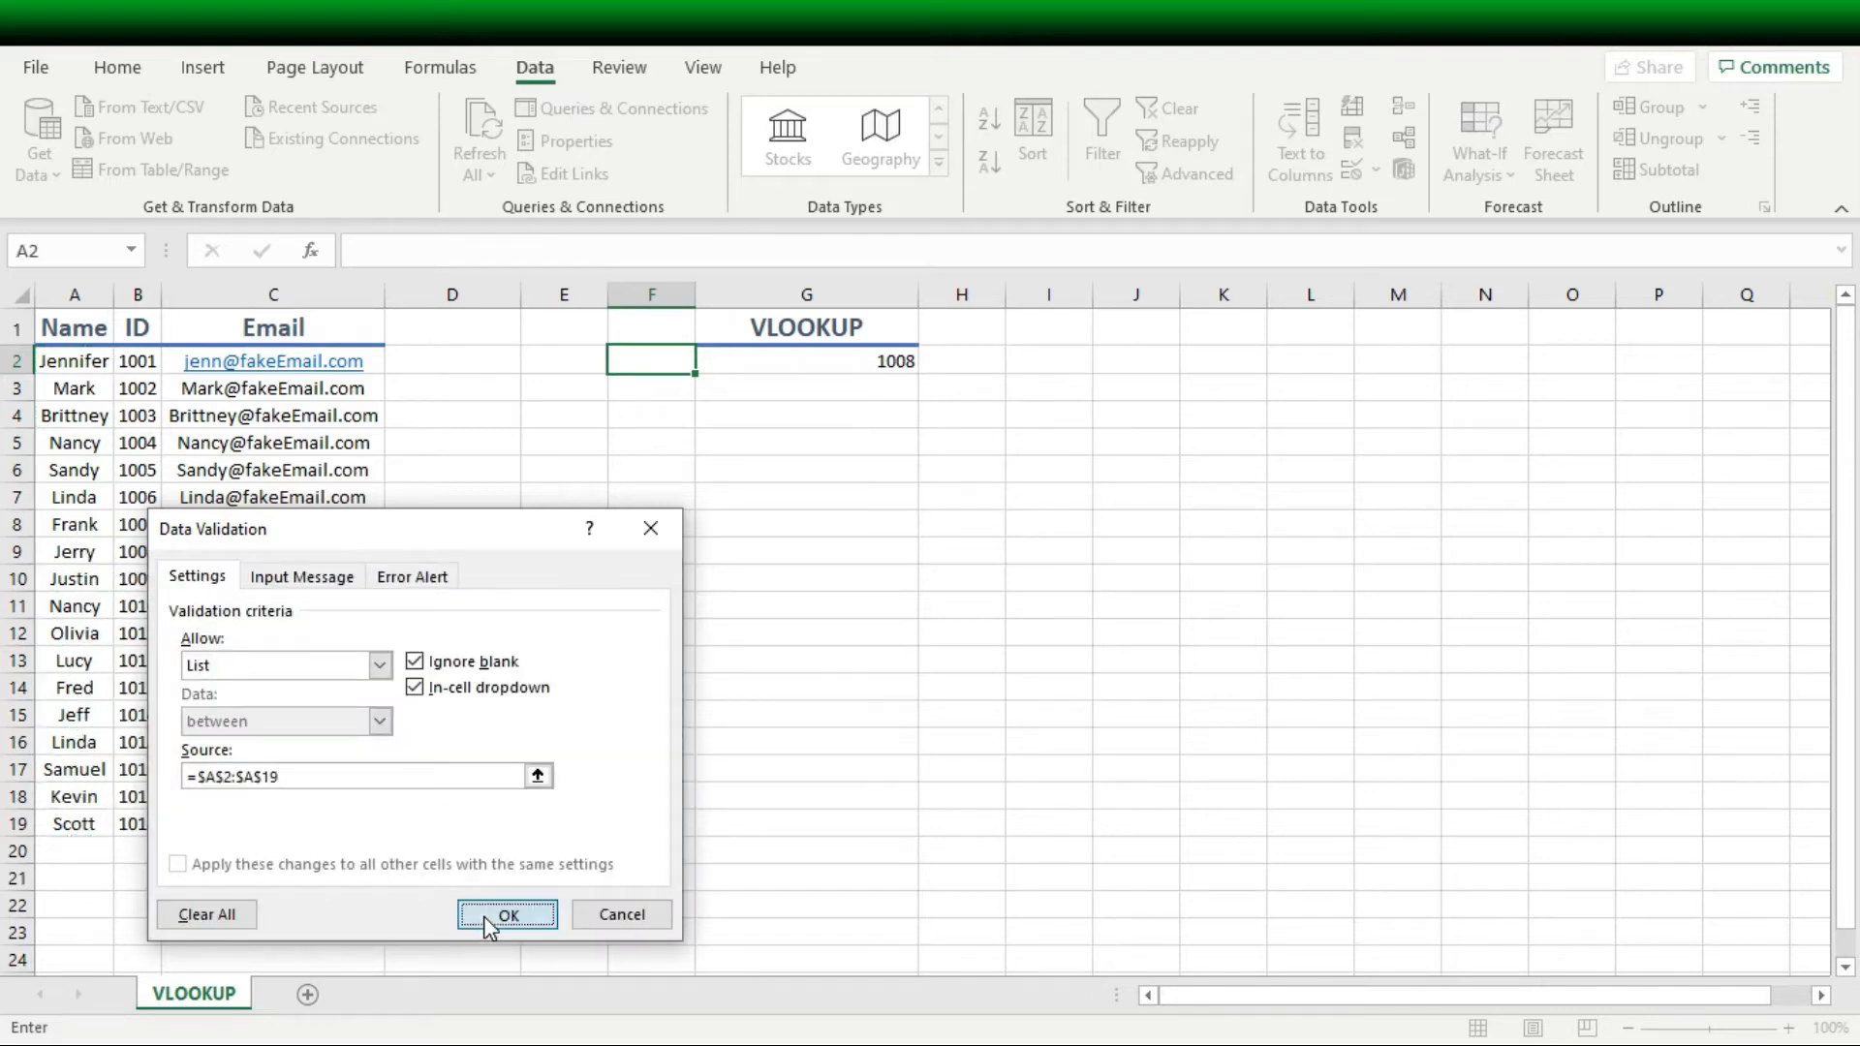
pyautogui.click(503, 912)
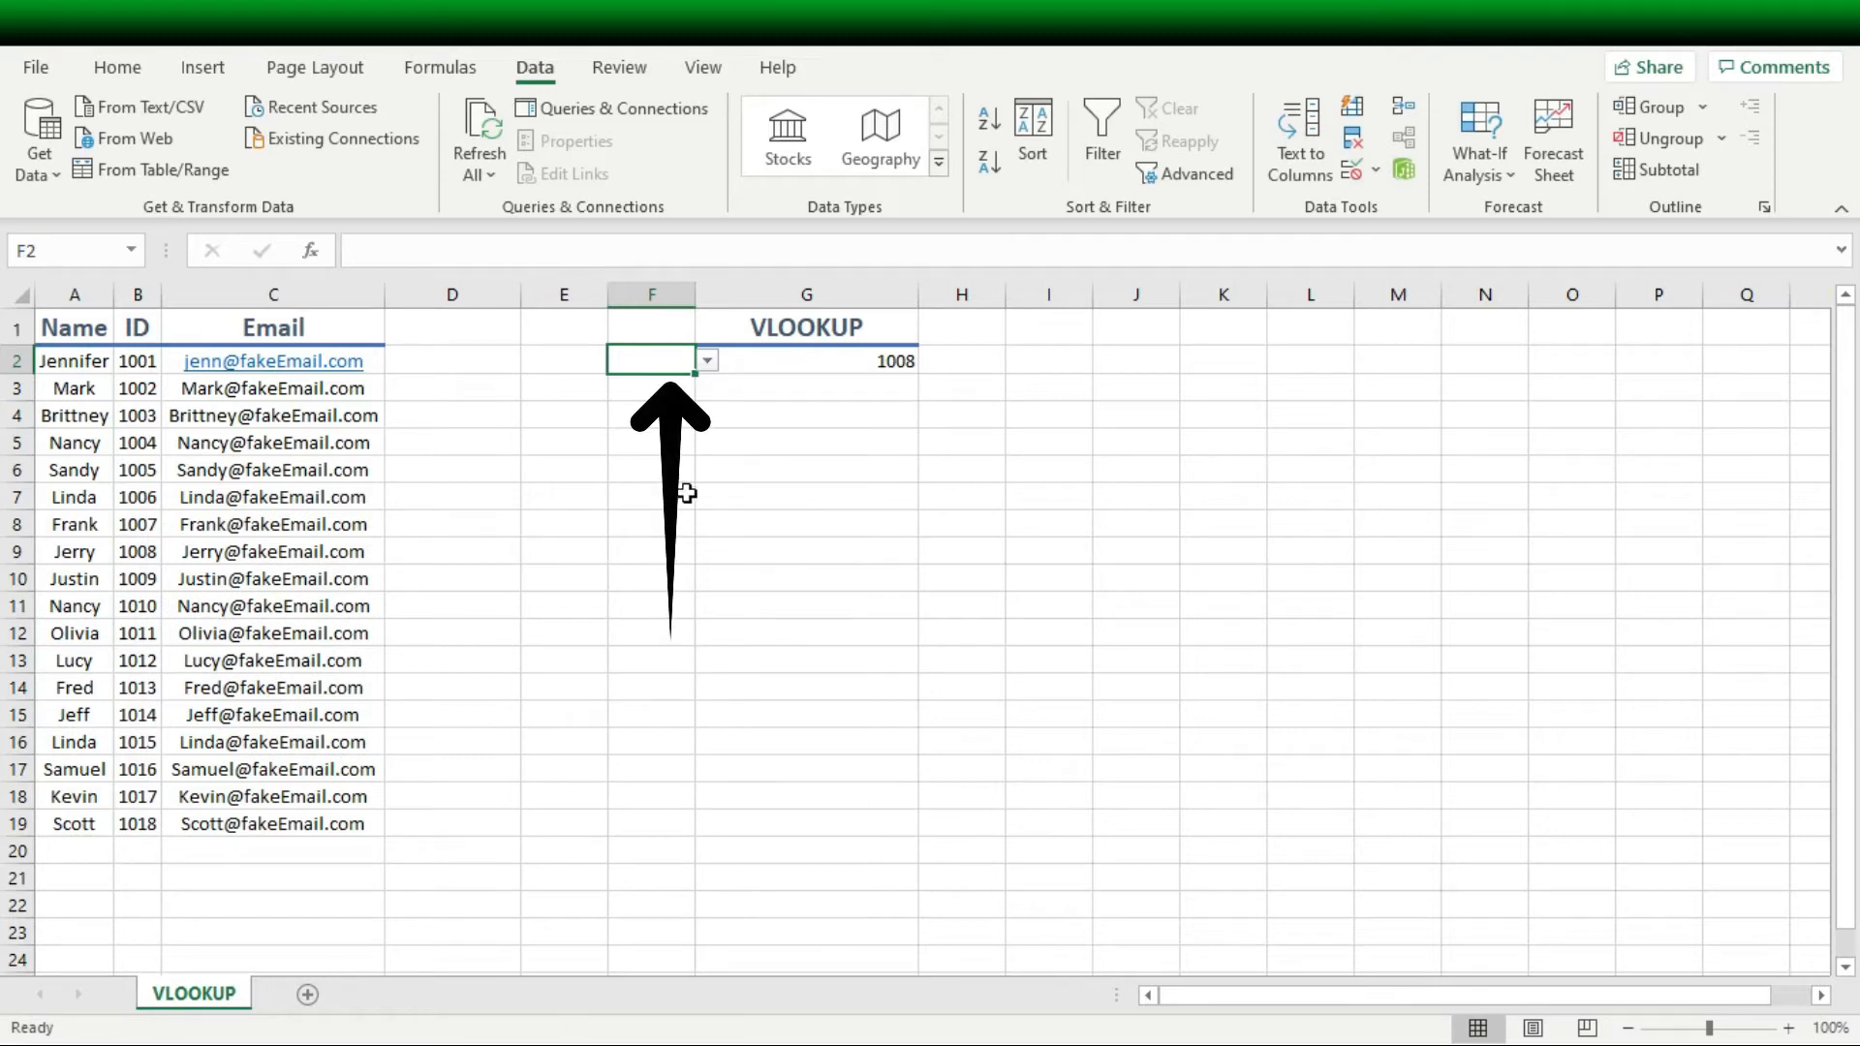
# - Choose the name from A12 in the dropdown list of cell F2
pyautogui.click(708, 363)
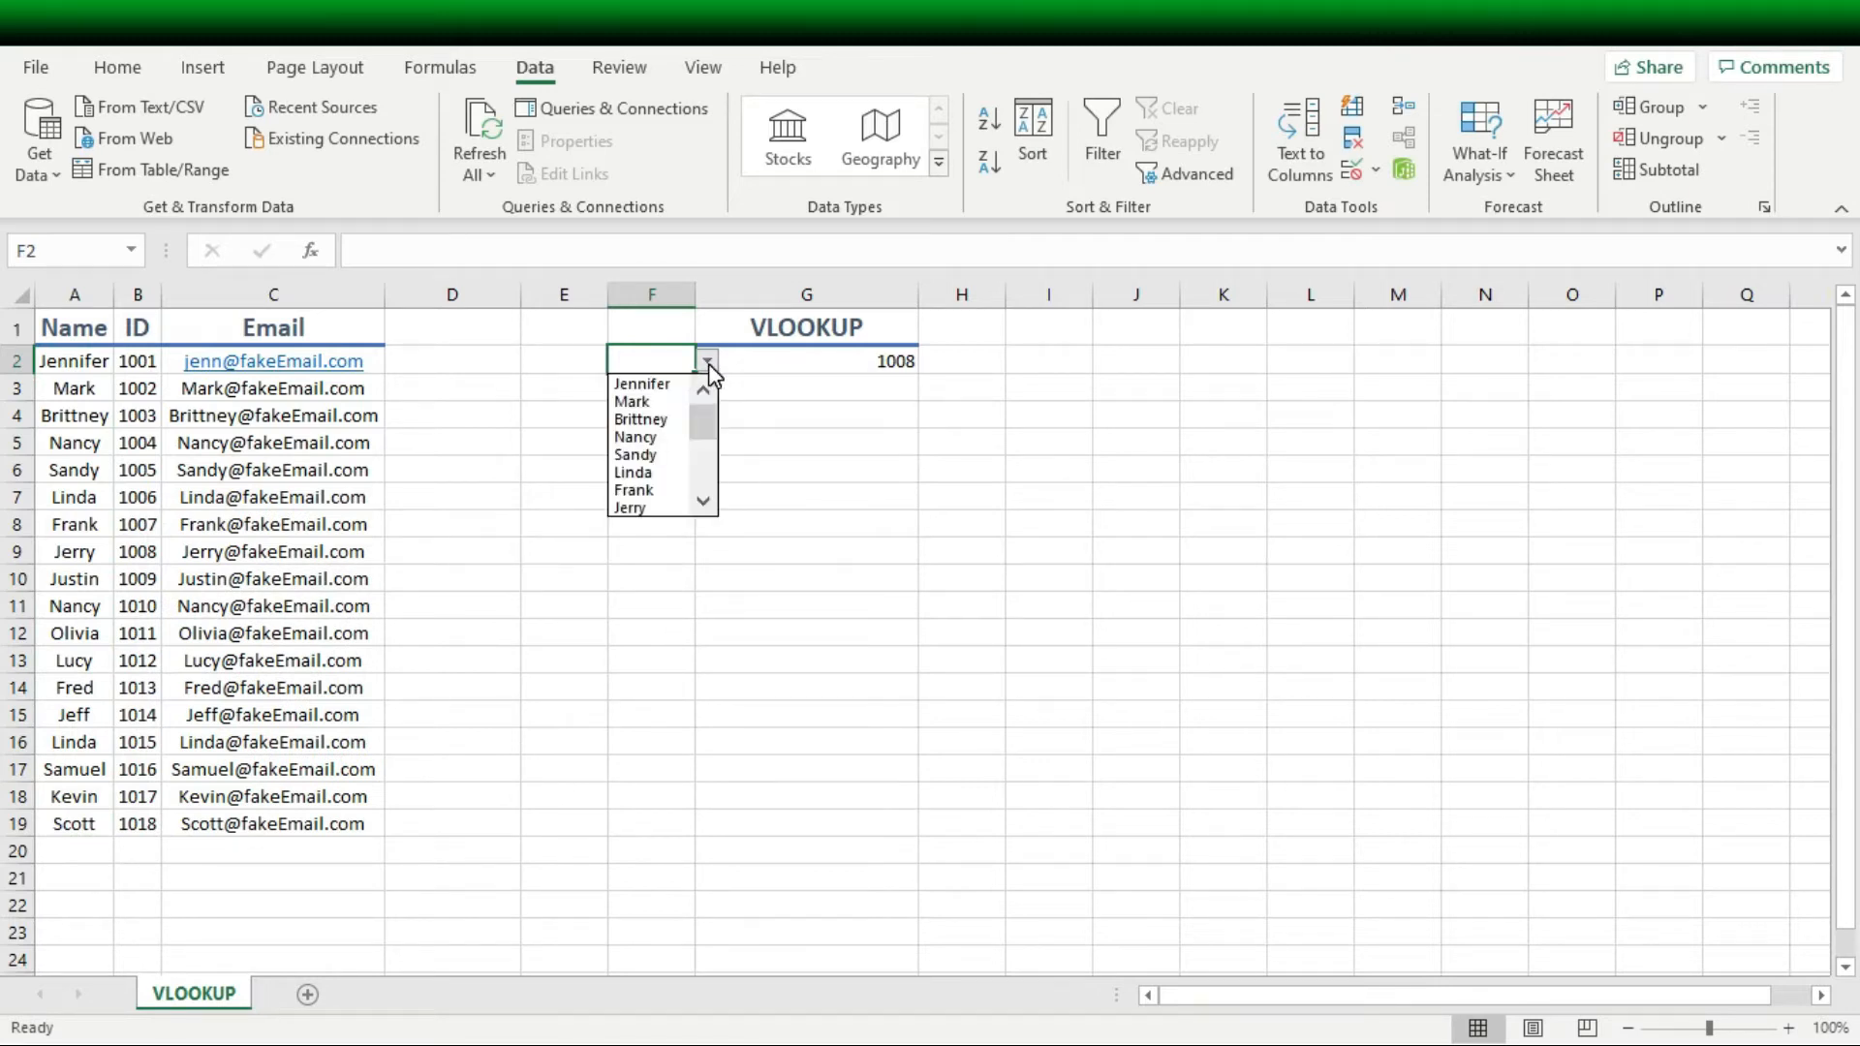
pyautogui.click(706, 501)
pyautogui.click(707, 501)
pyautogui.click(708, 501)
pyautogui.click(706, 501)
pyautogui.click(706, 501)
pyautogui.click(706, 500)
pyautogui.click(706, 500)
pyautogui.click(706, 501)
pyautogui.click(706, 501)
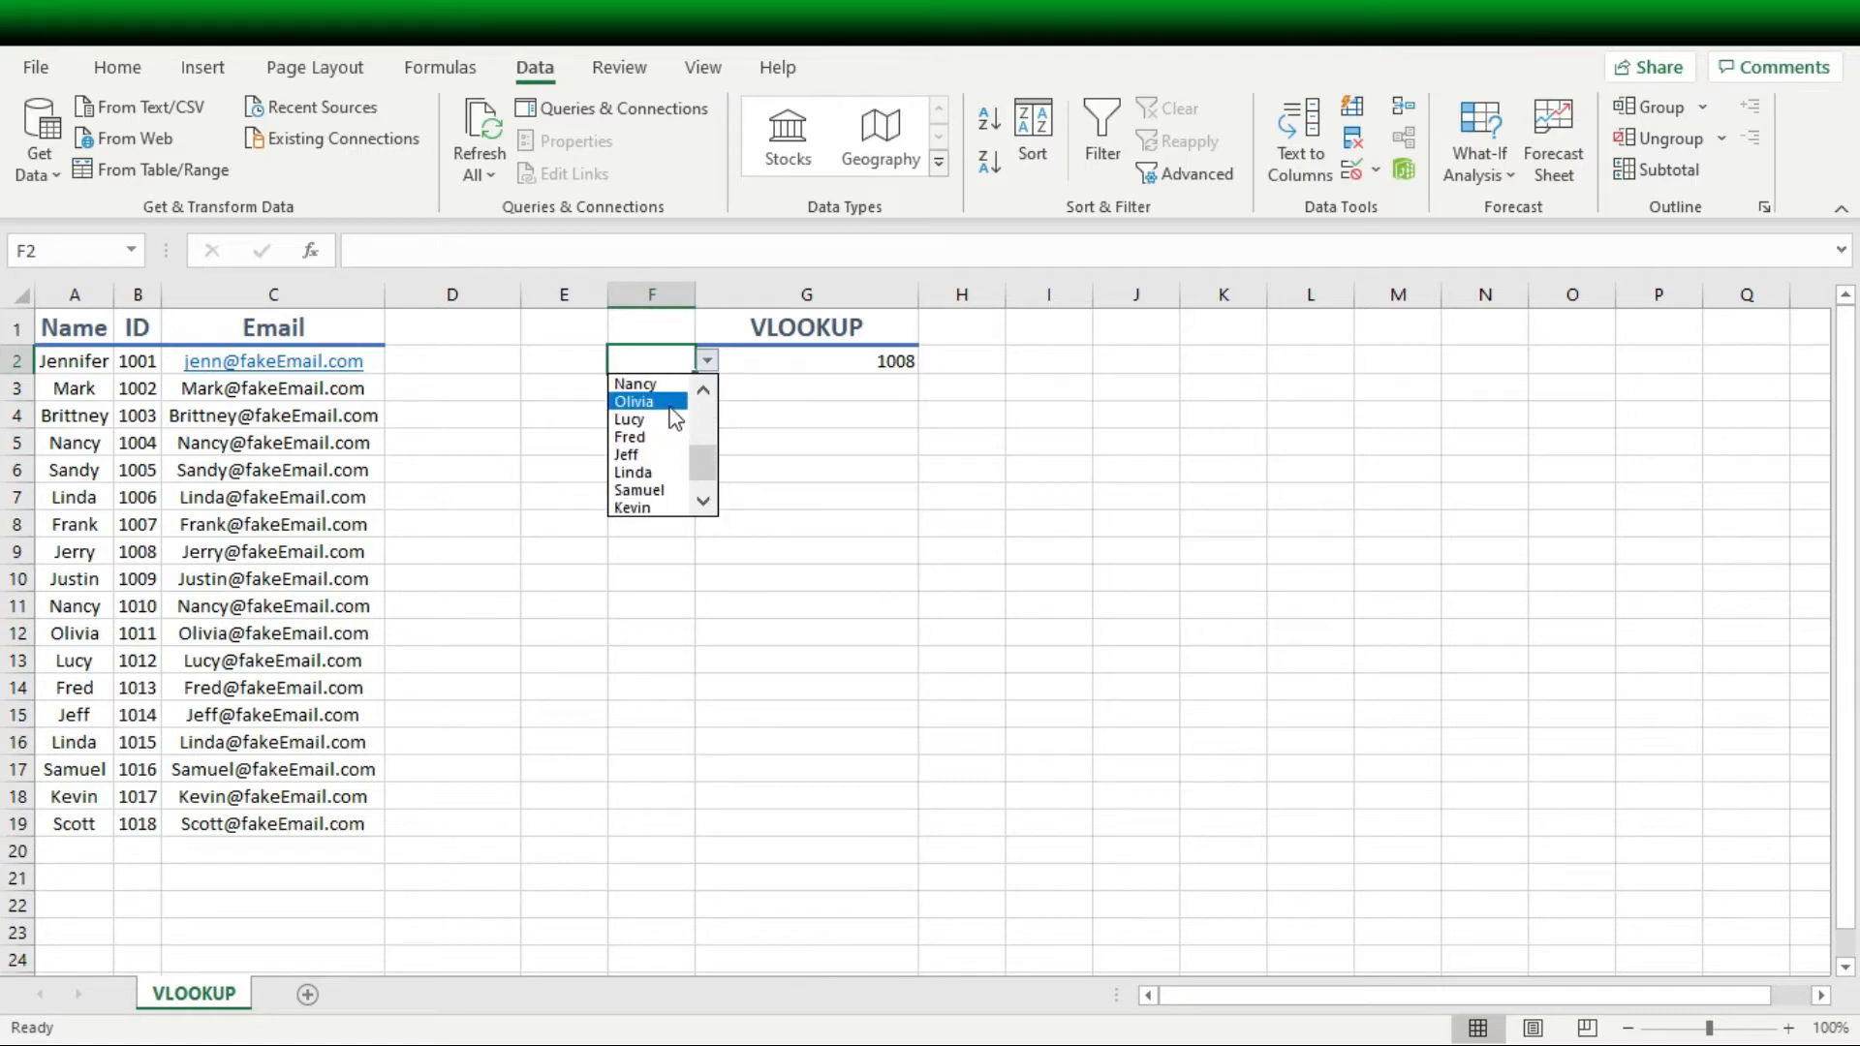
pyautogui.click(634, 402)
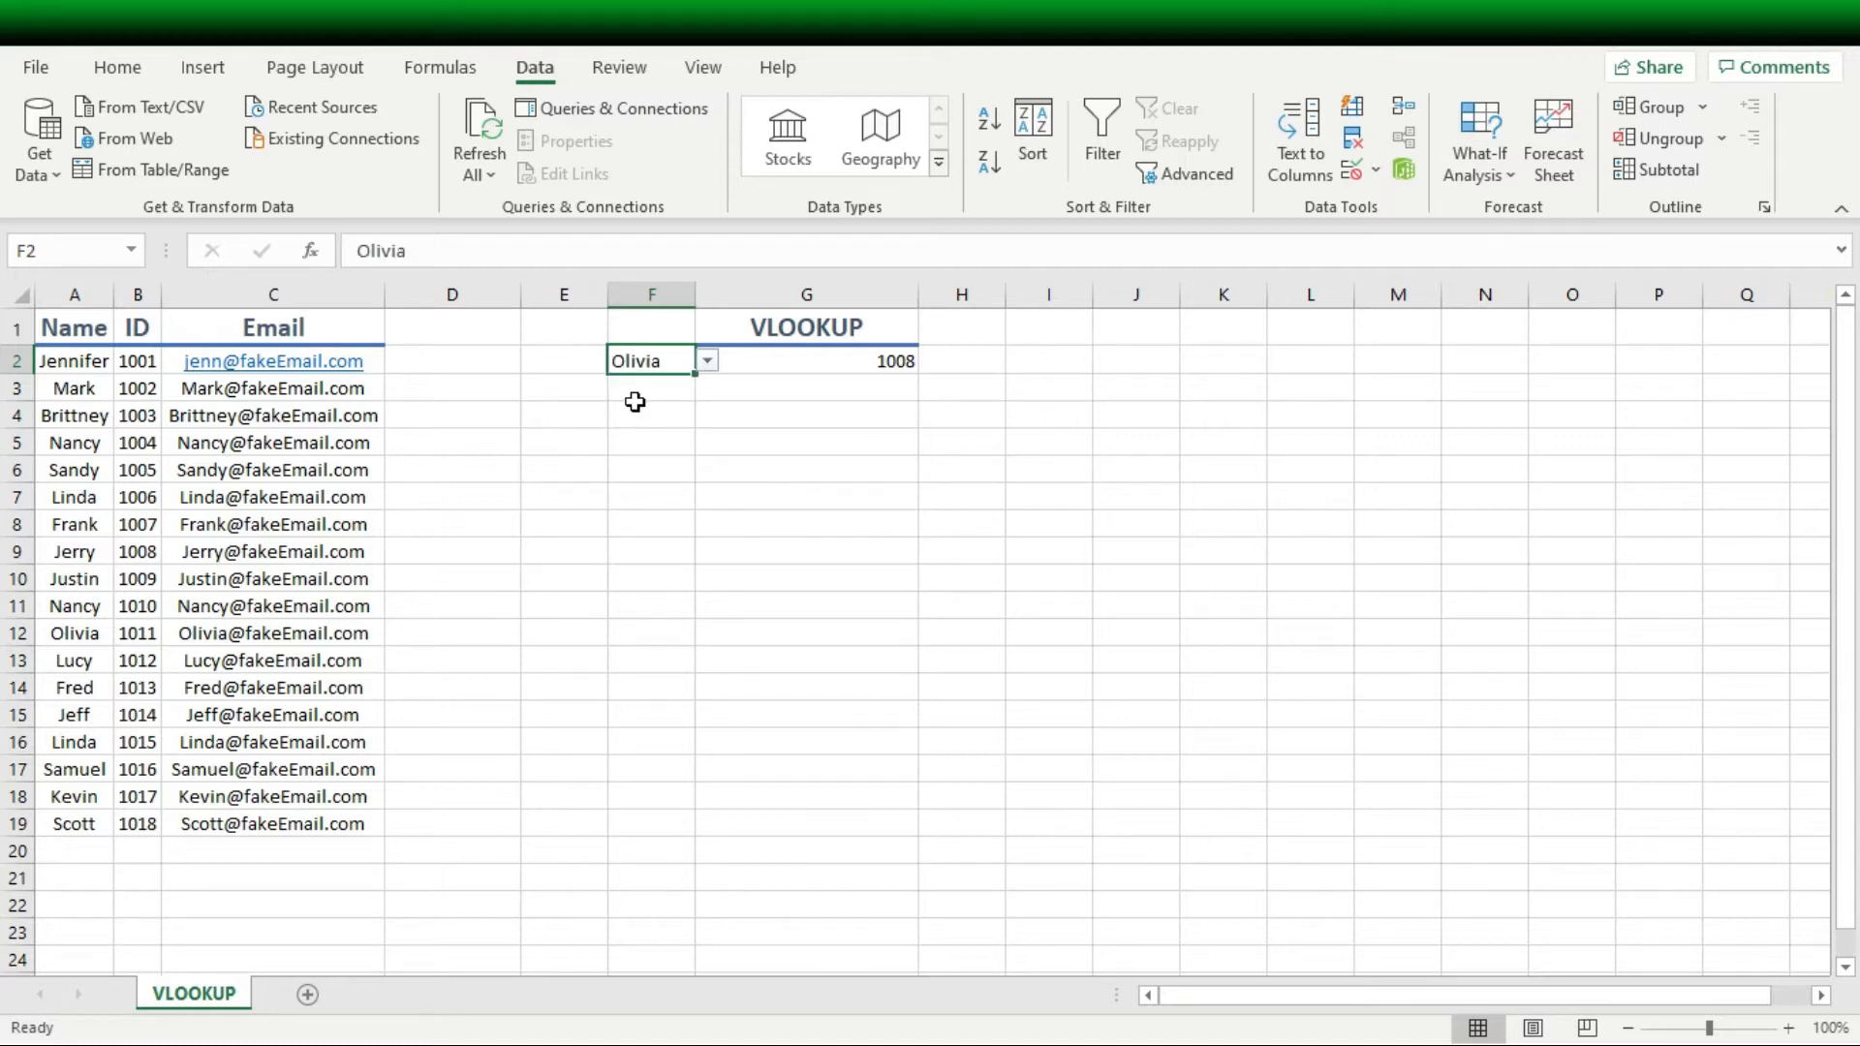
# - Begin a VLOOKUP formula in G3 with F2 as the lookup value and A2:B19 as the table array
pyautogui.click(774, 395)
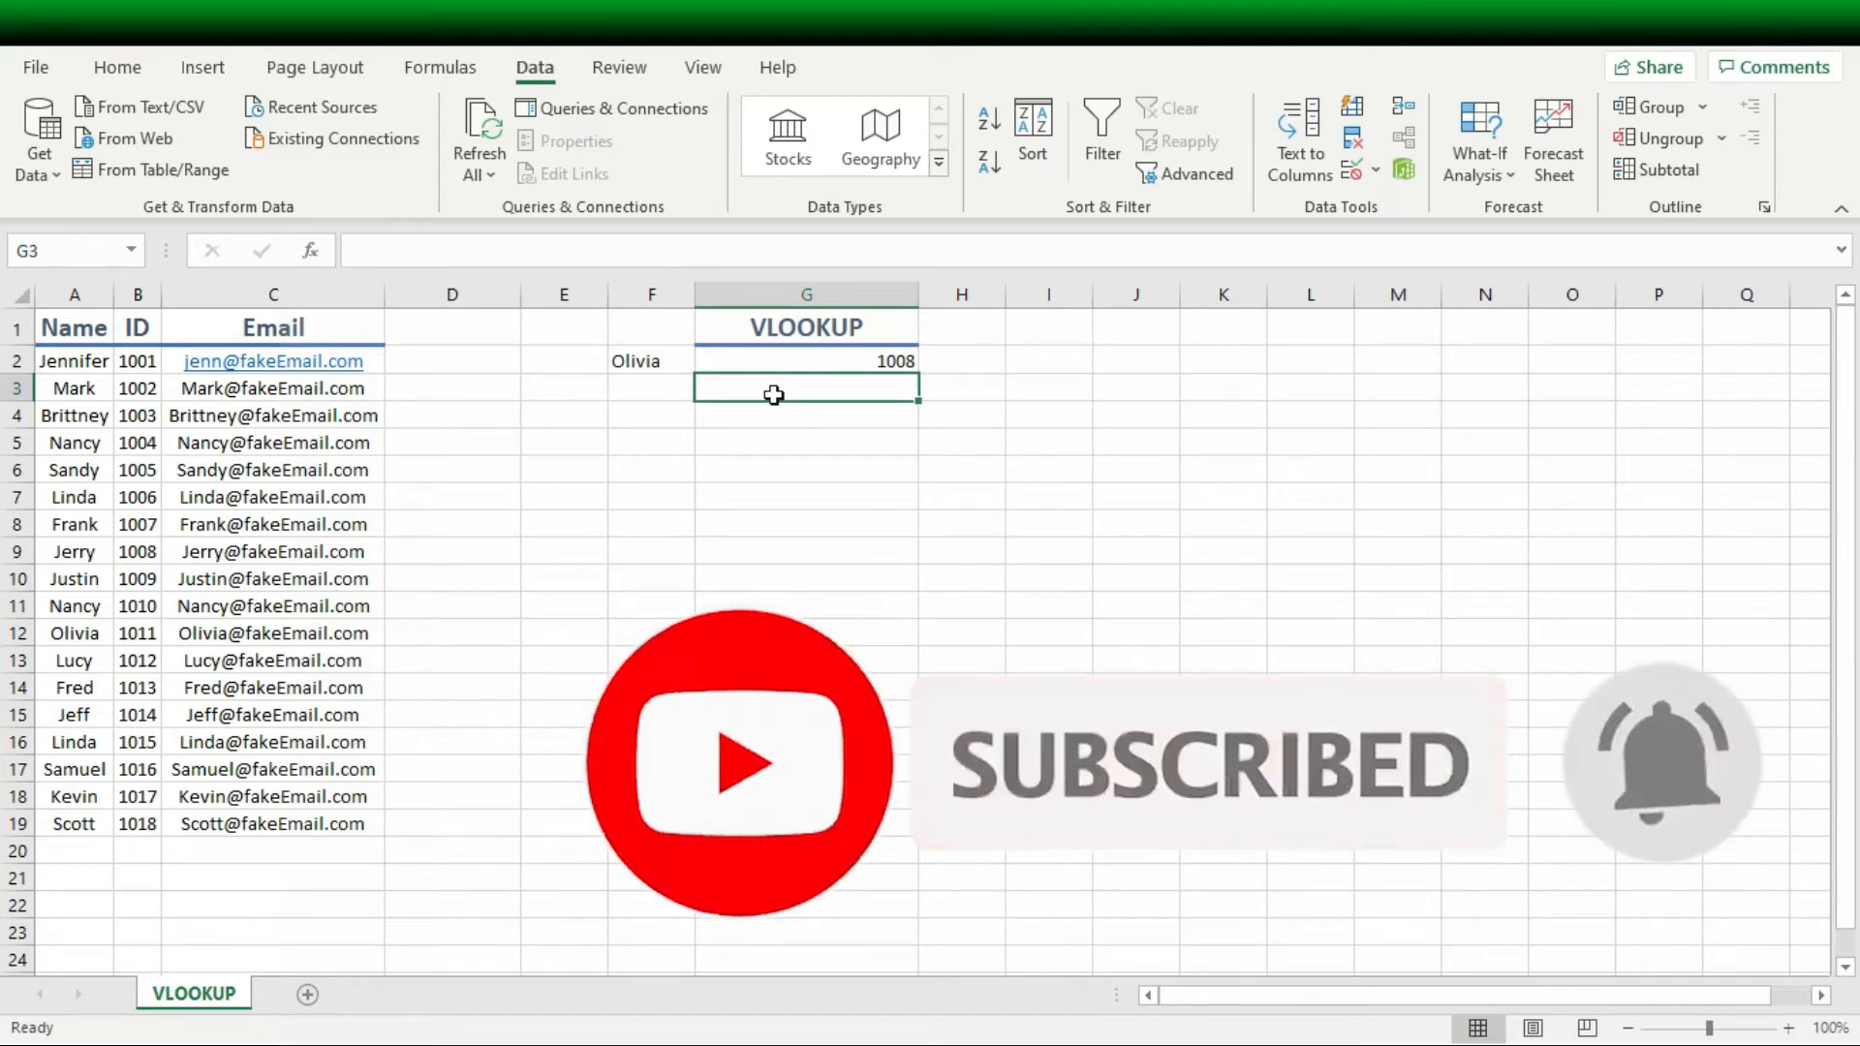
pyautogui.write('=')
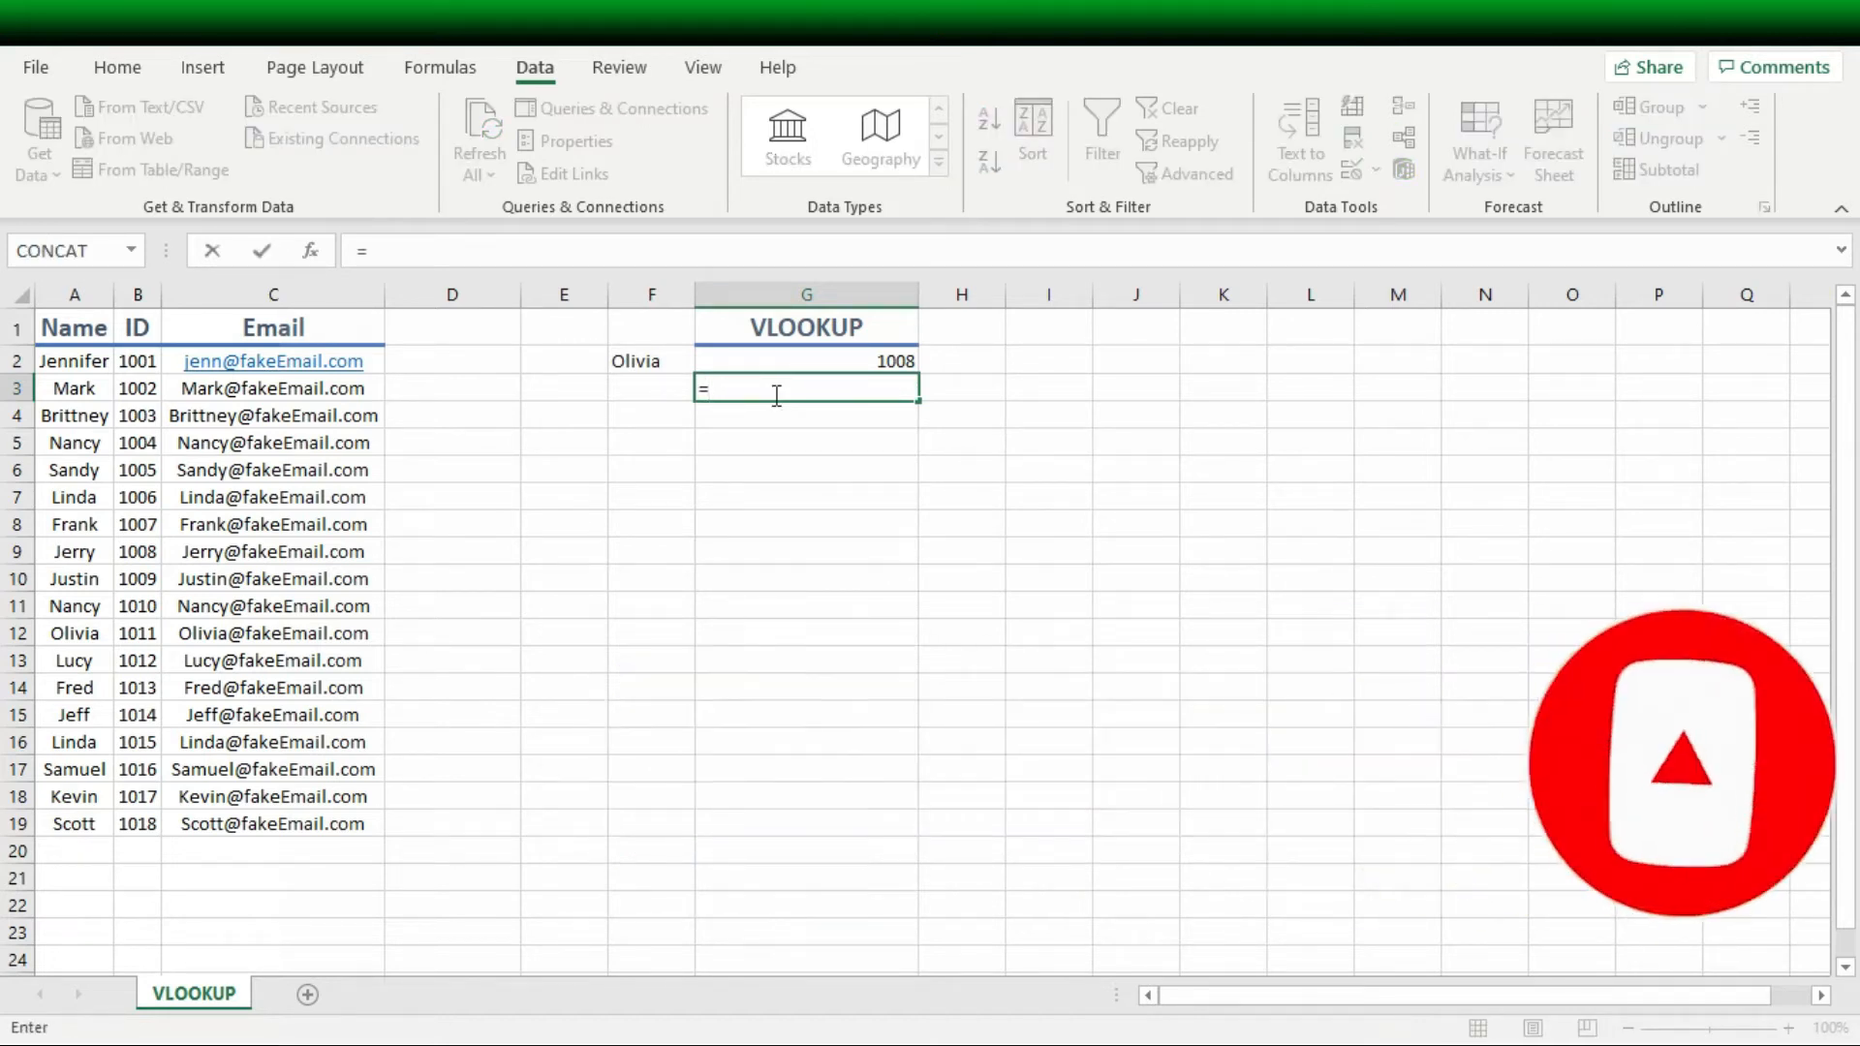
pyautogui.write('vloo')
pyautogui.press('Tab')
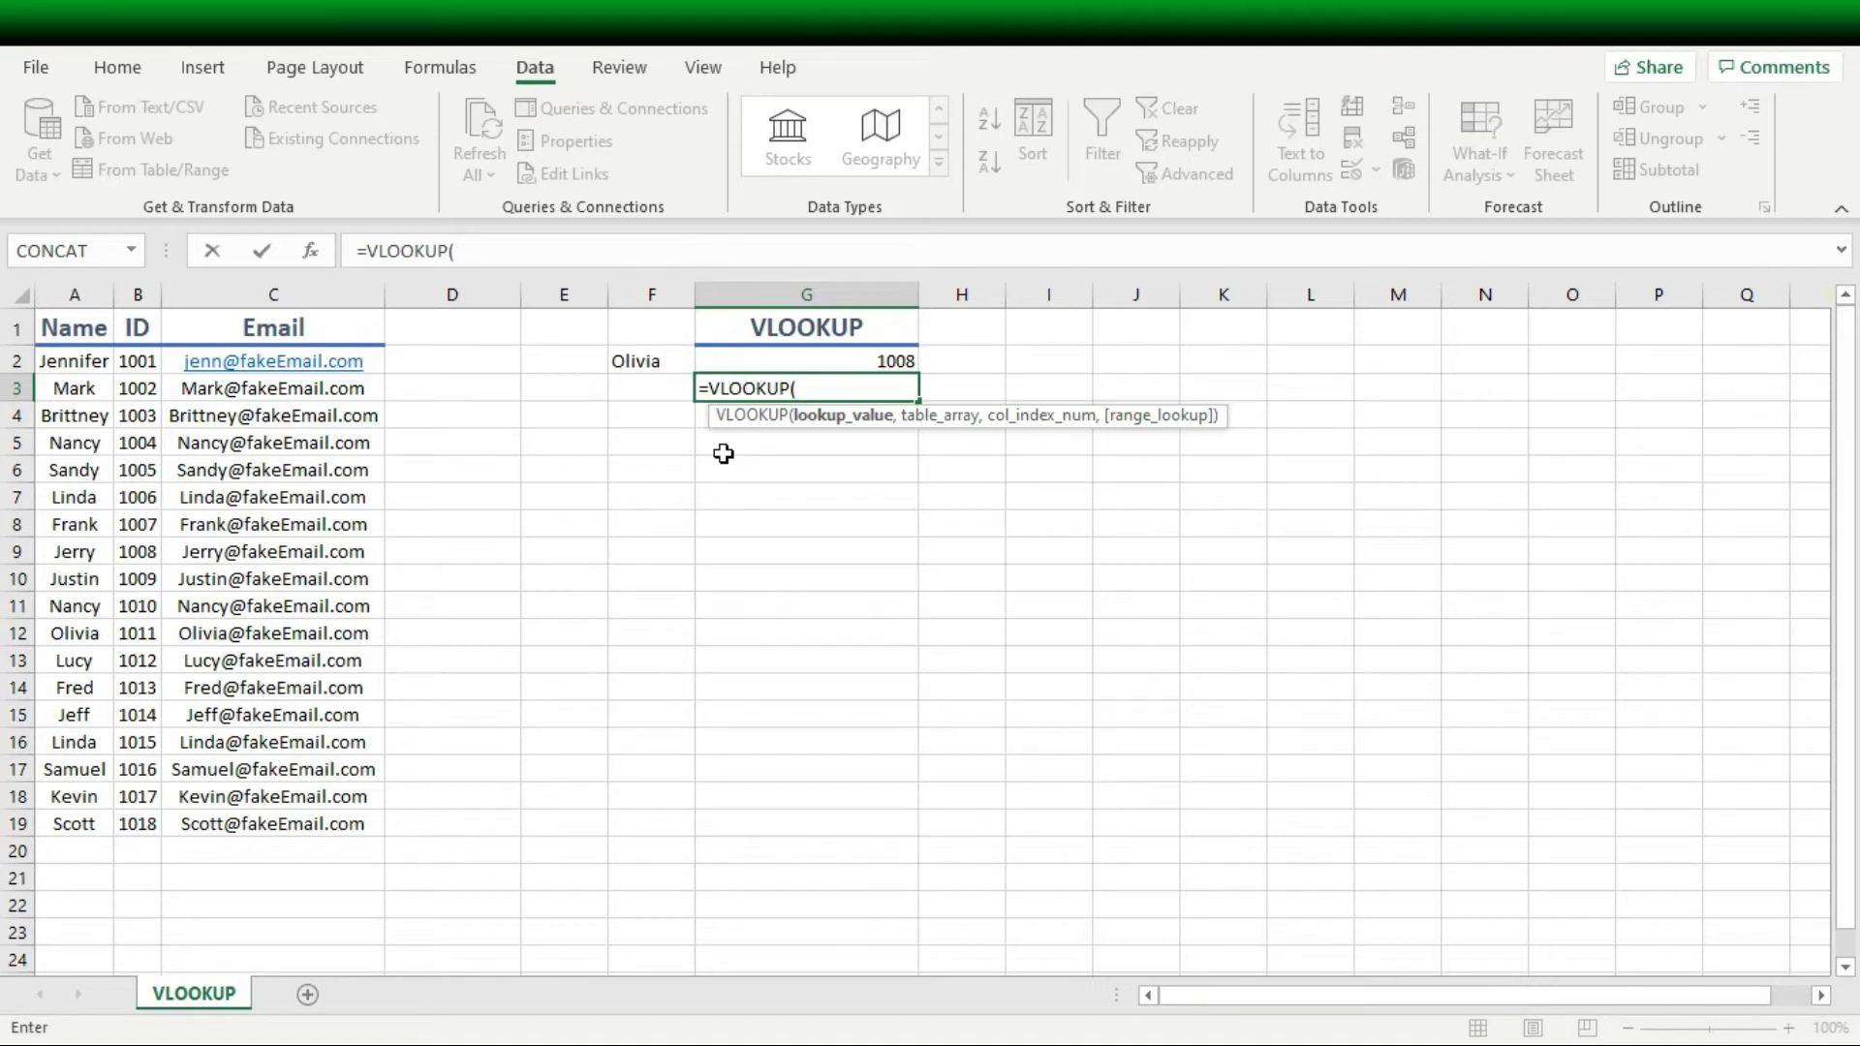
pyautogui.click(639, 360)
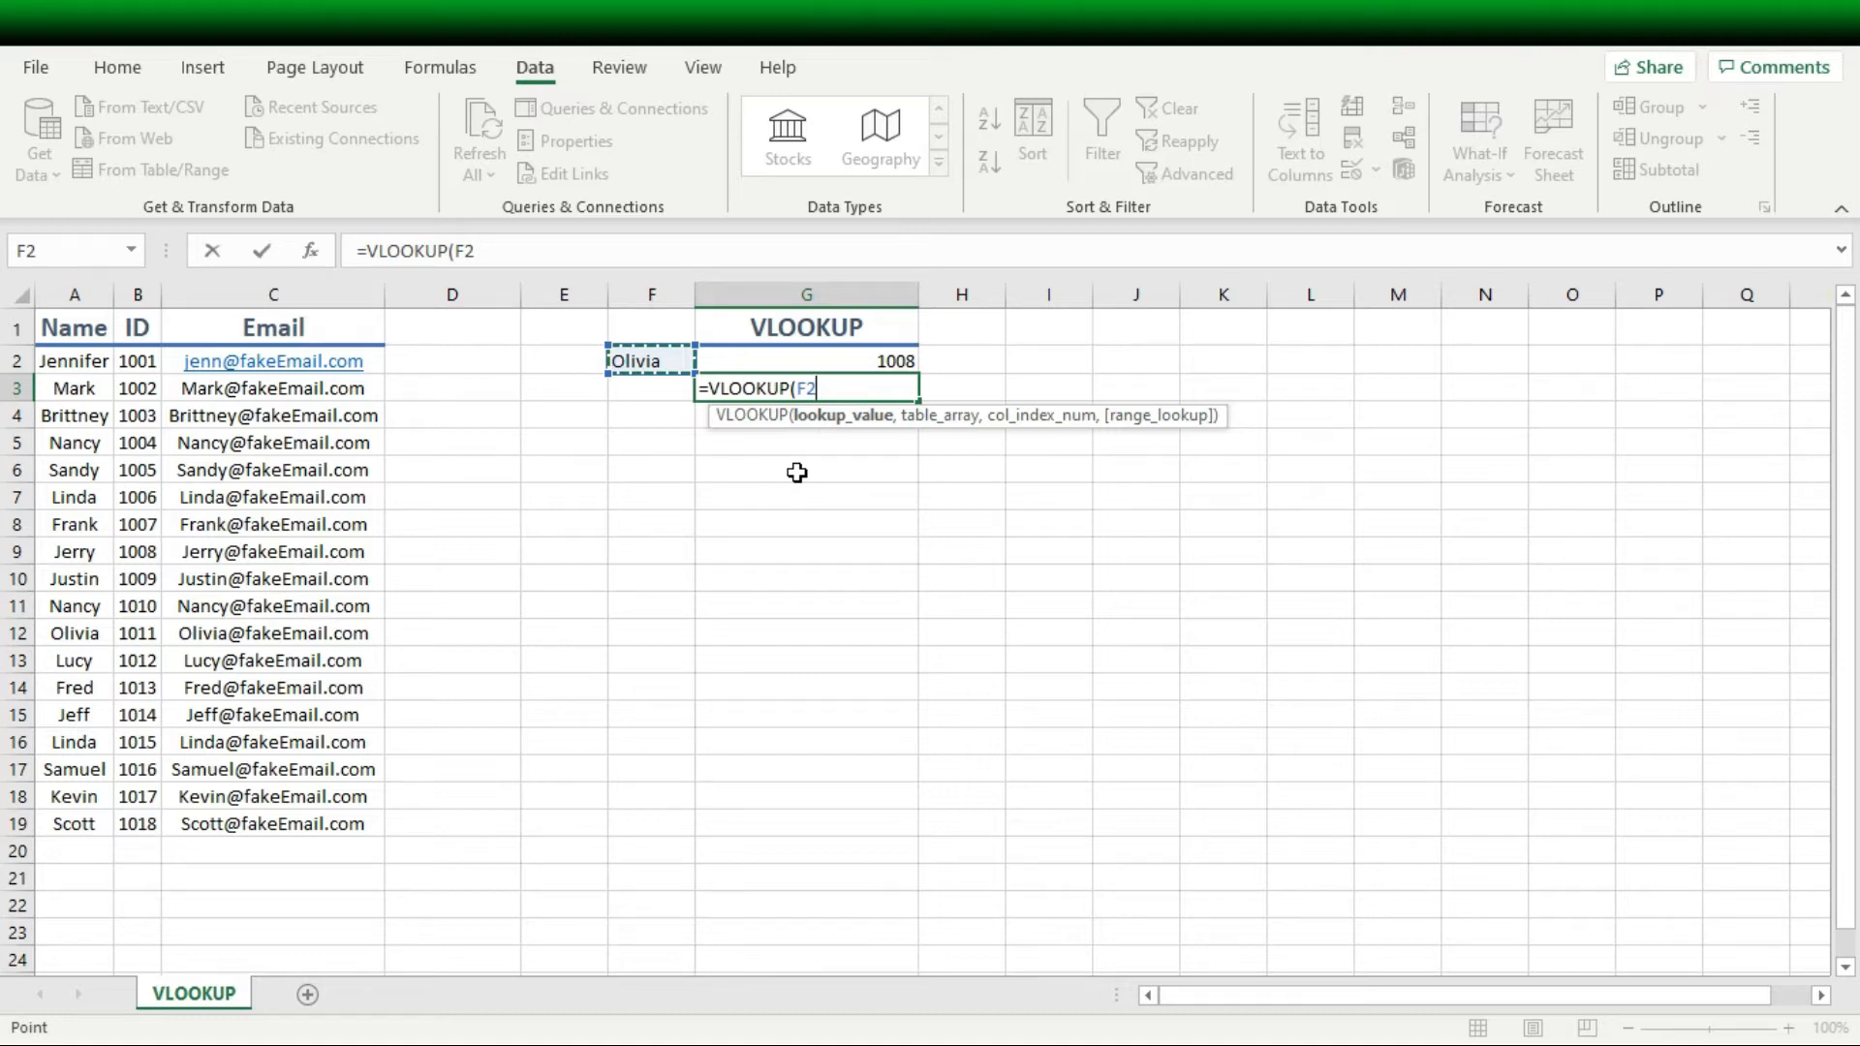
pyautogui.write(',')
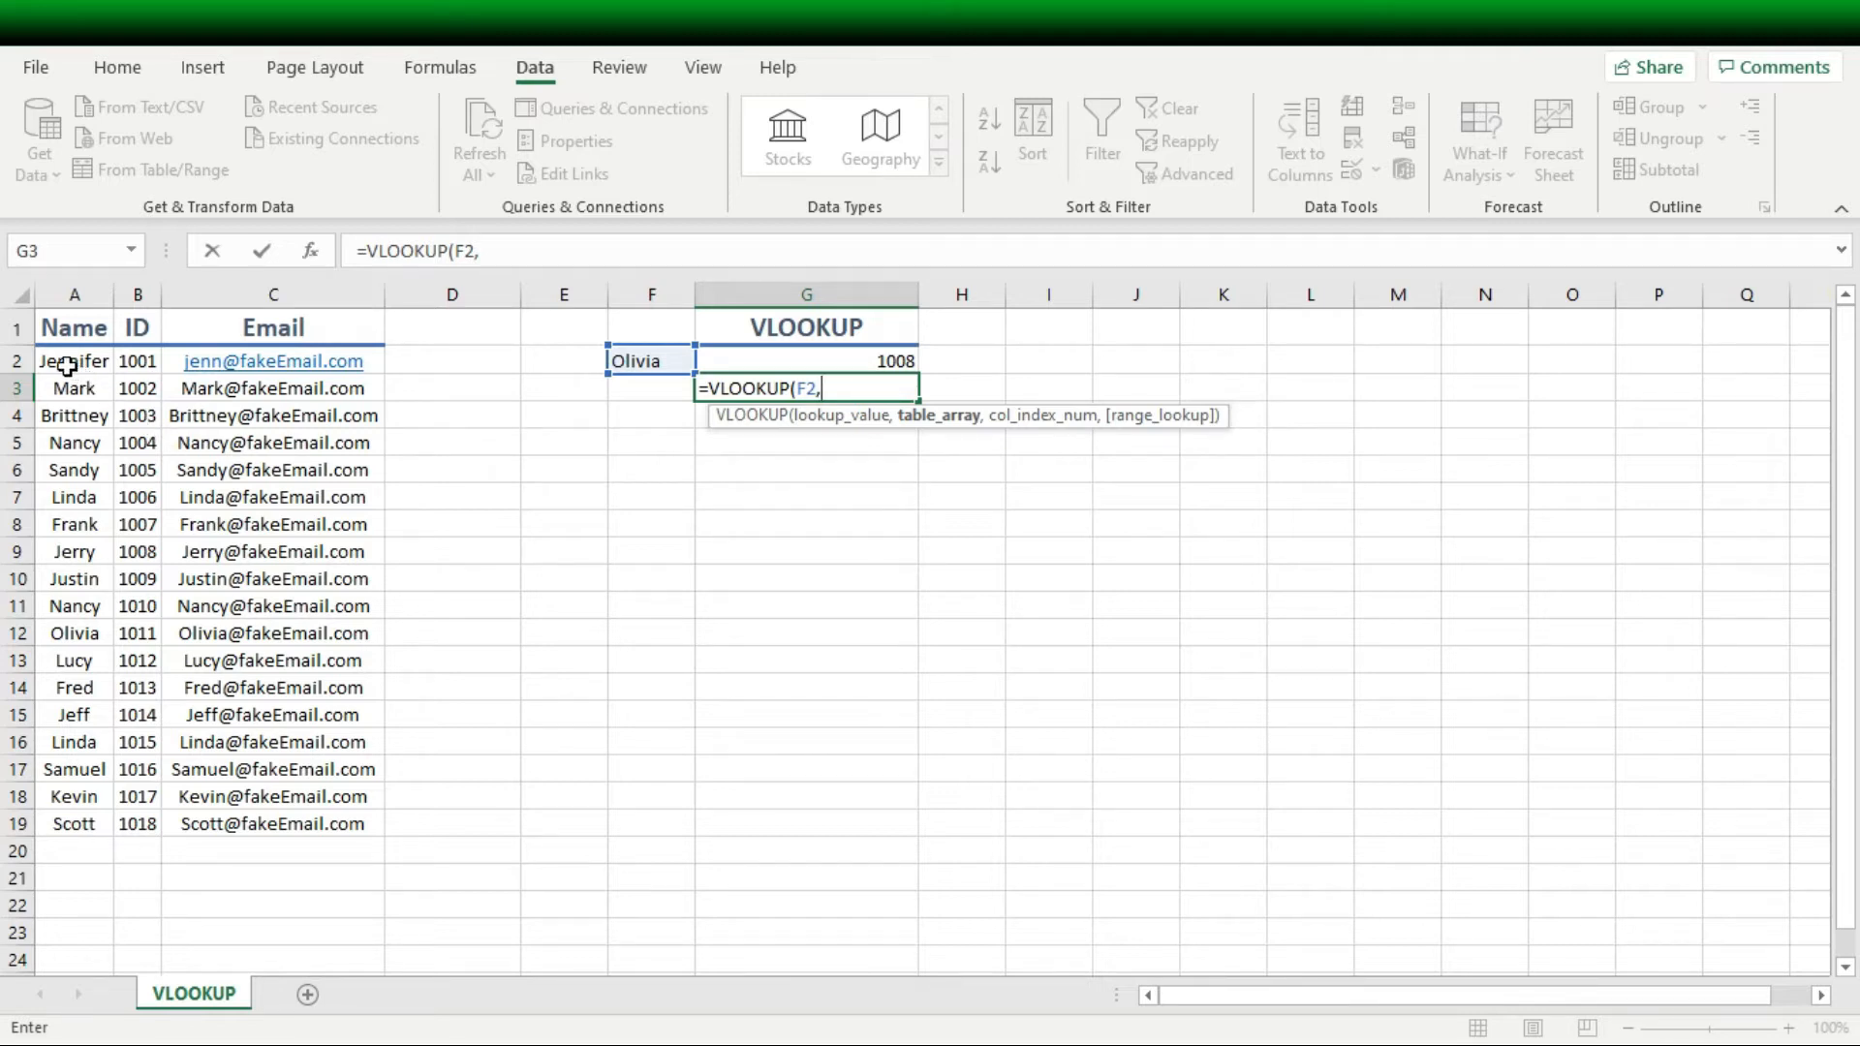
pyautogui.moveTo(67, 365); pyautogui.dragTo(140, 826)
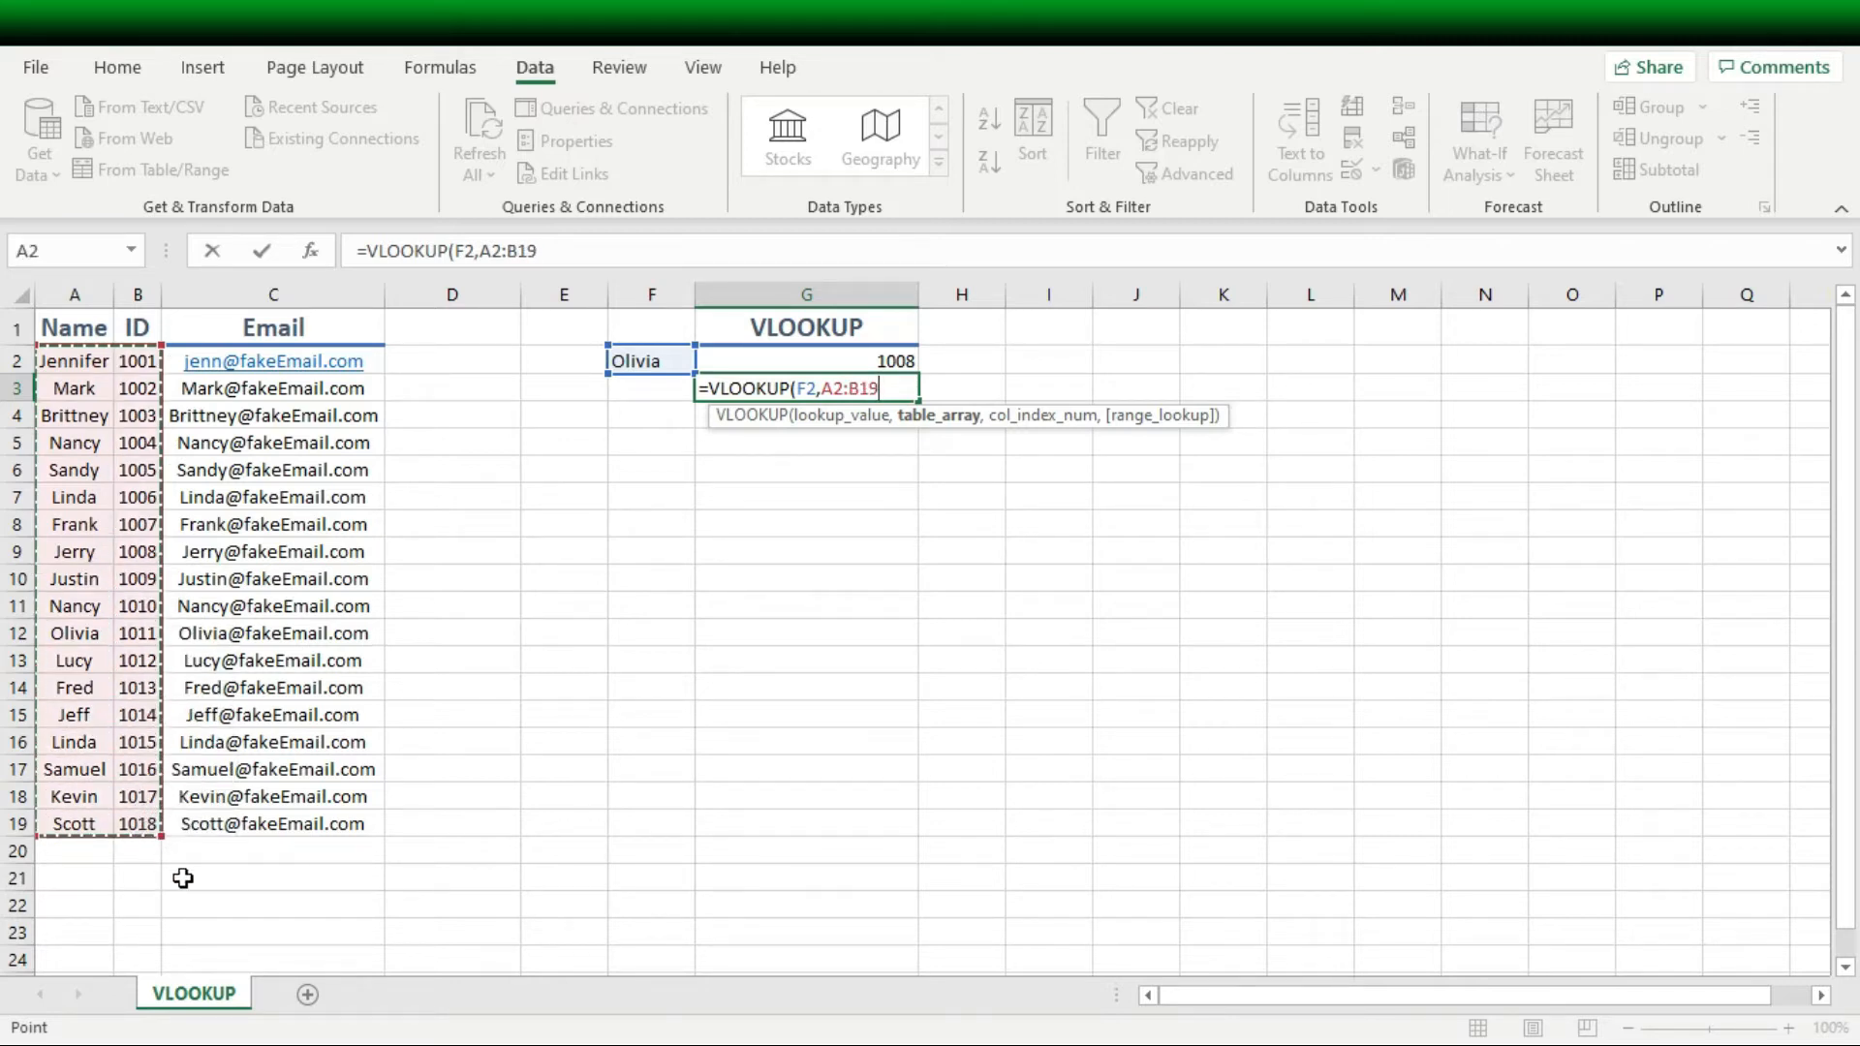
pyautogui.write(',')
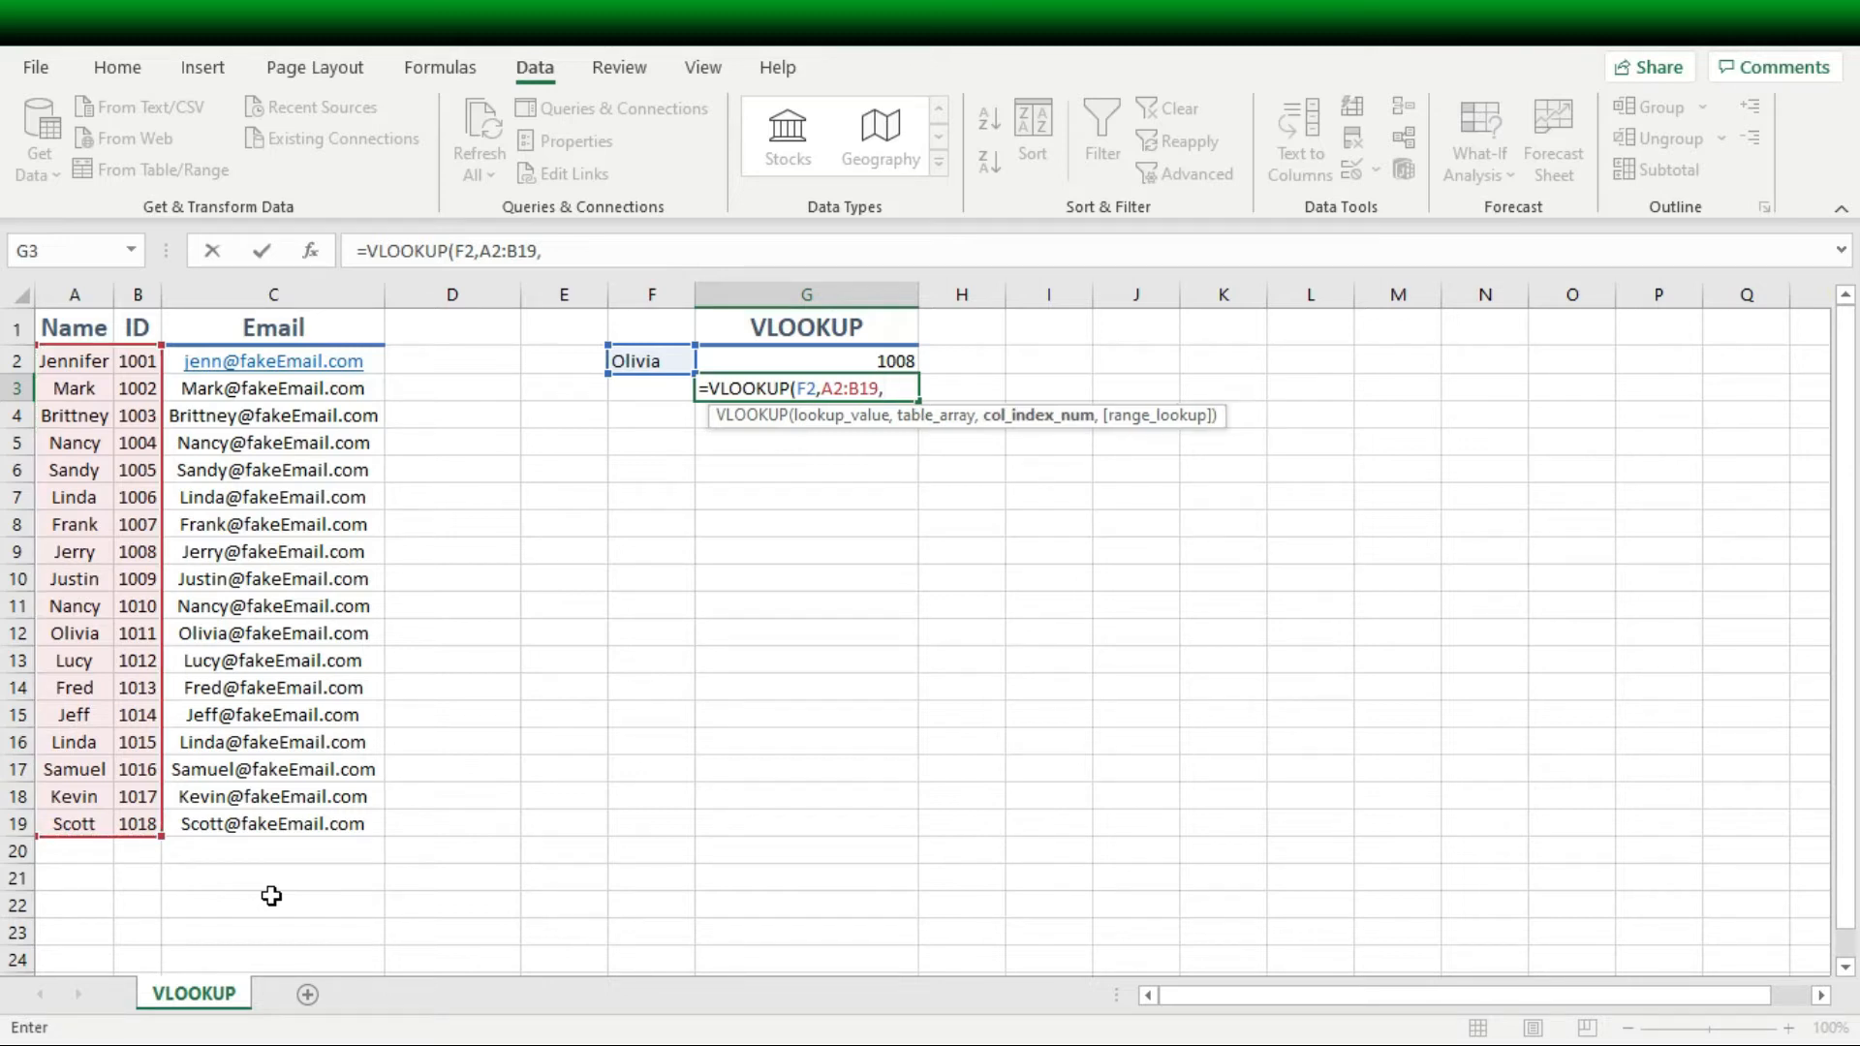
# - Complete the VLOOKUP formula in G3 with column index 2 and FALSE for an exact match
pyautogui.write('2')
pyautogui.write(',')
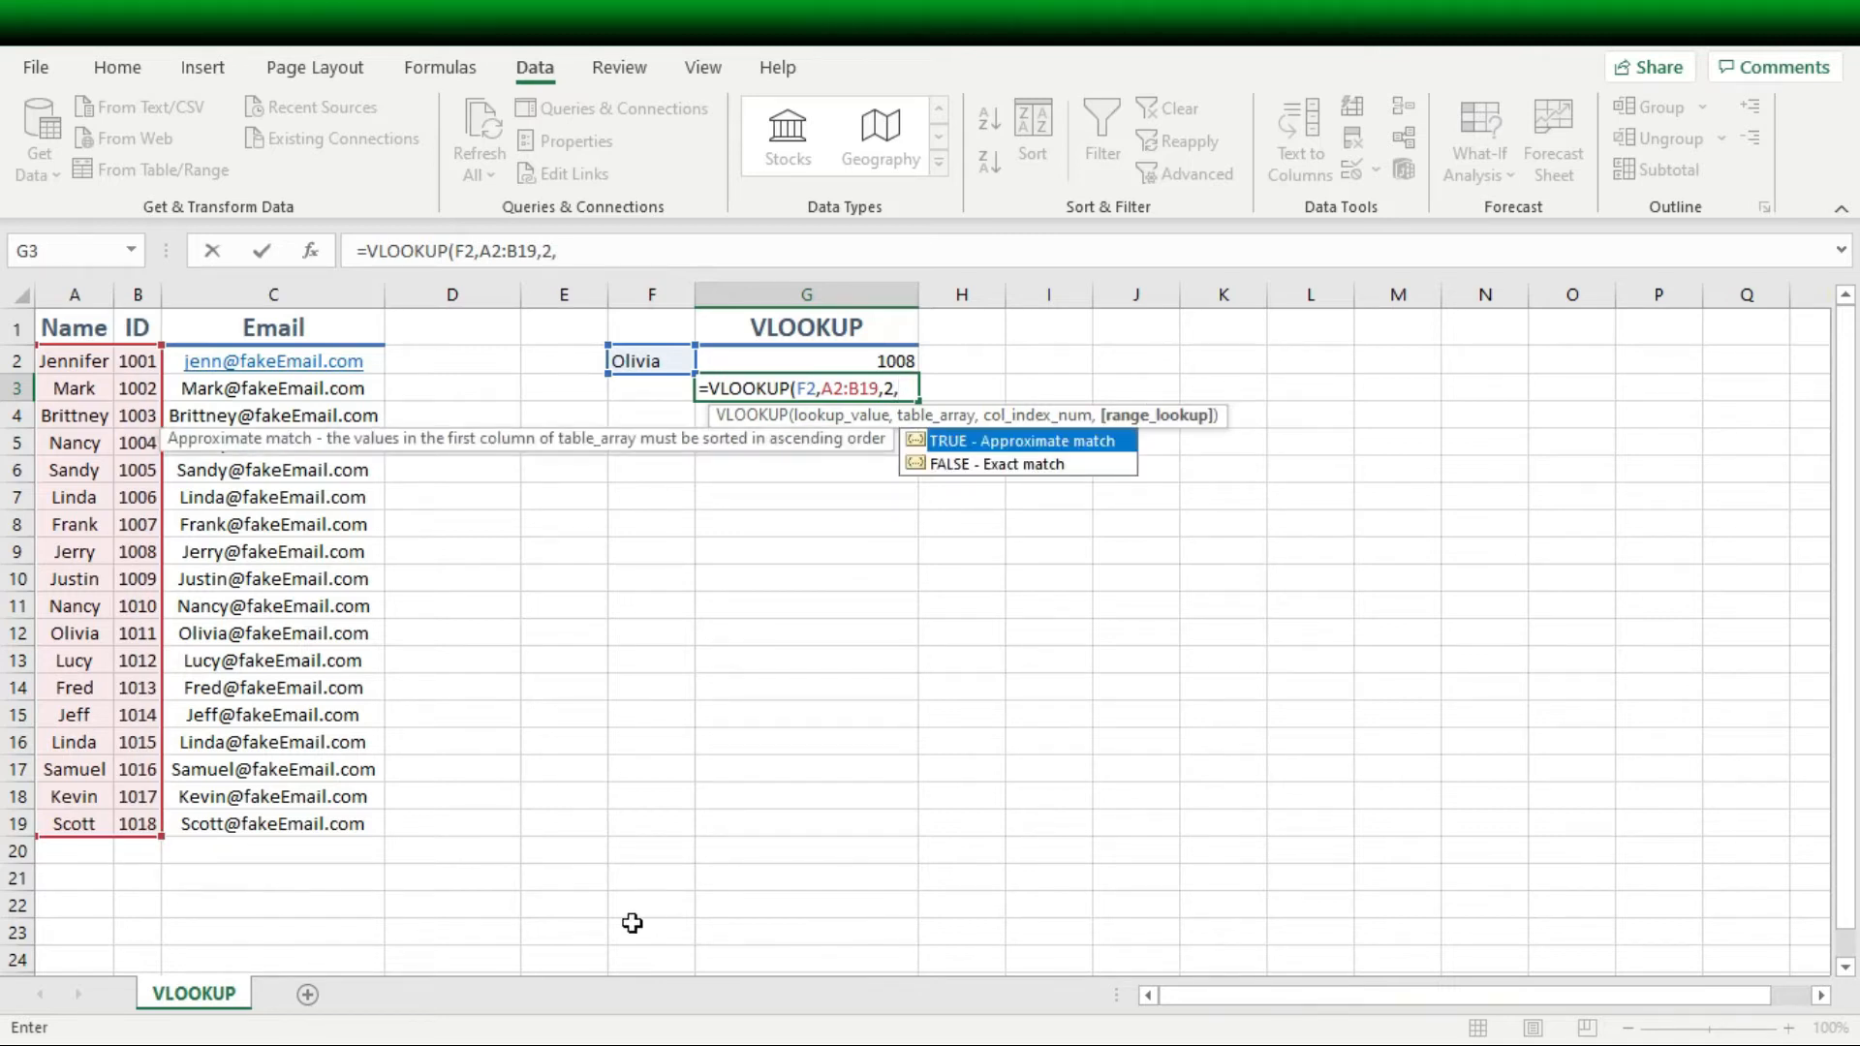
pyautogui.press('Down')
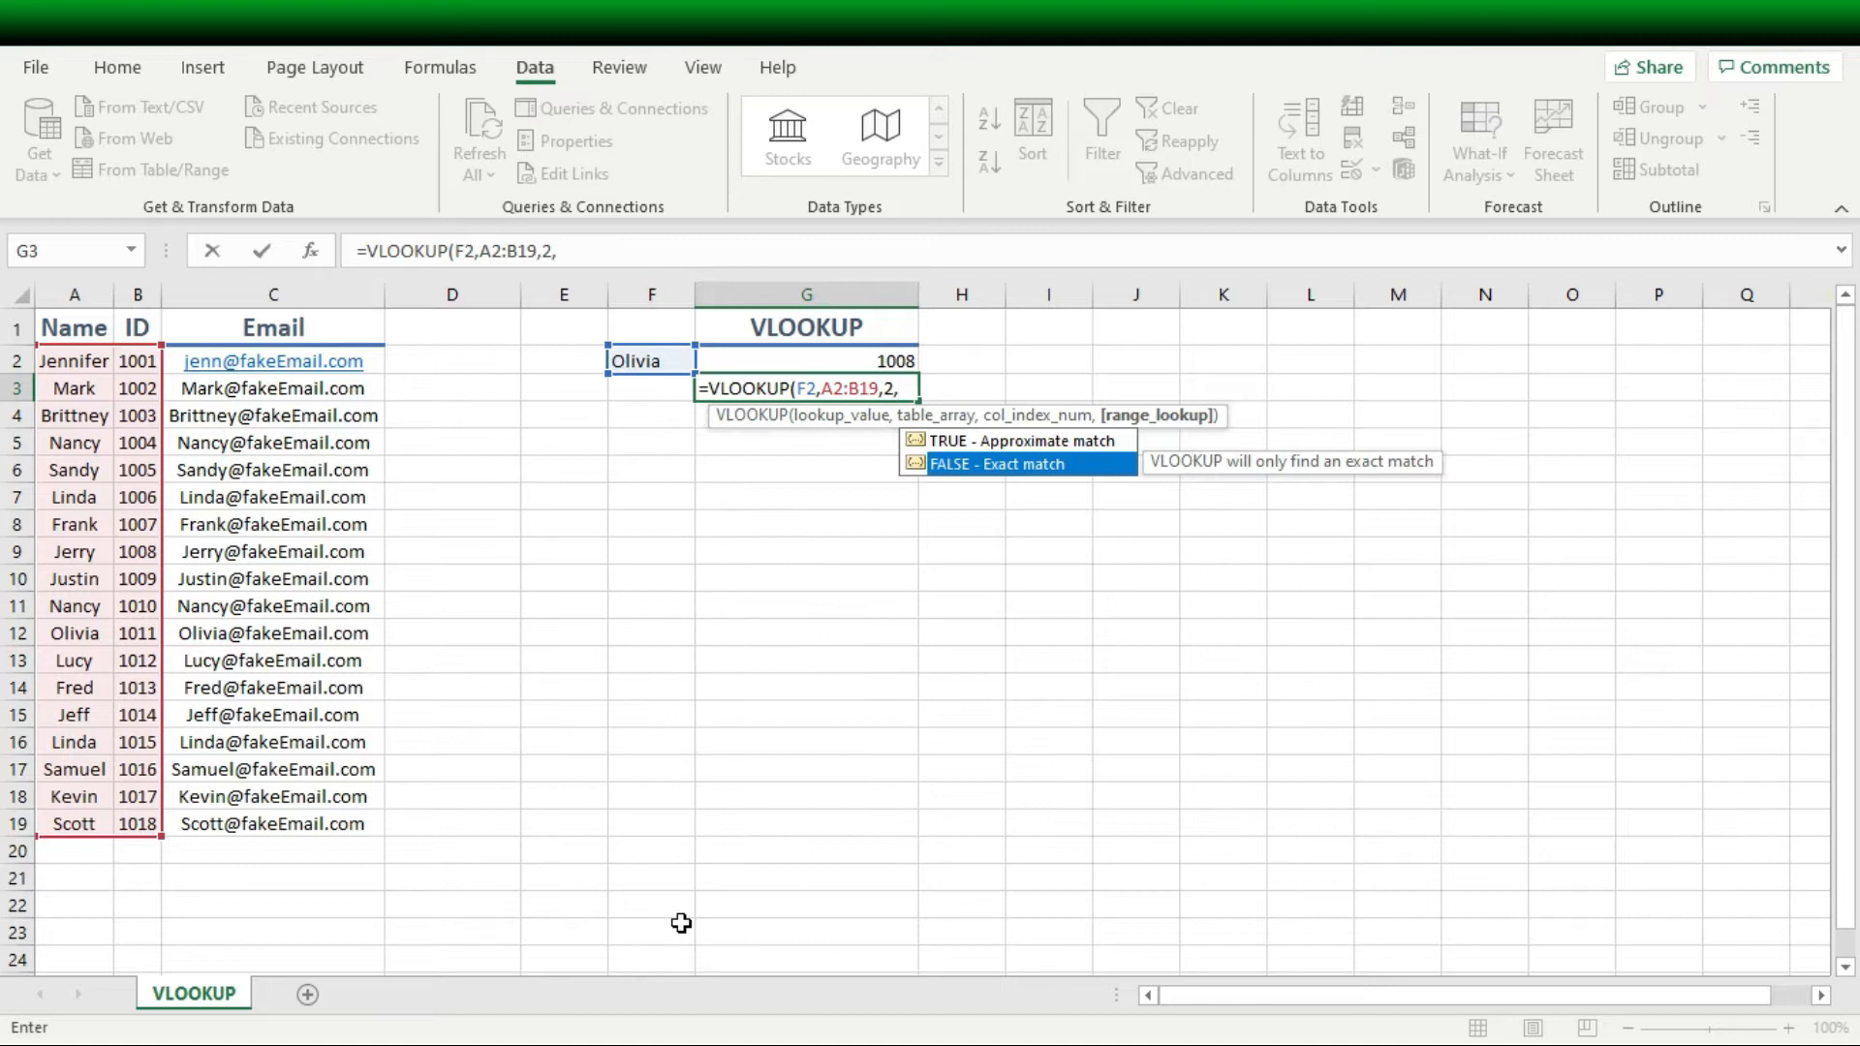
pyautogui.press('Tab')
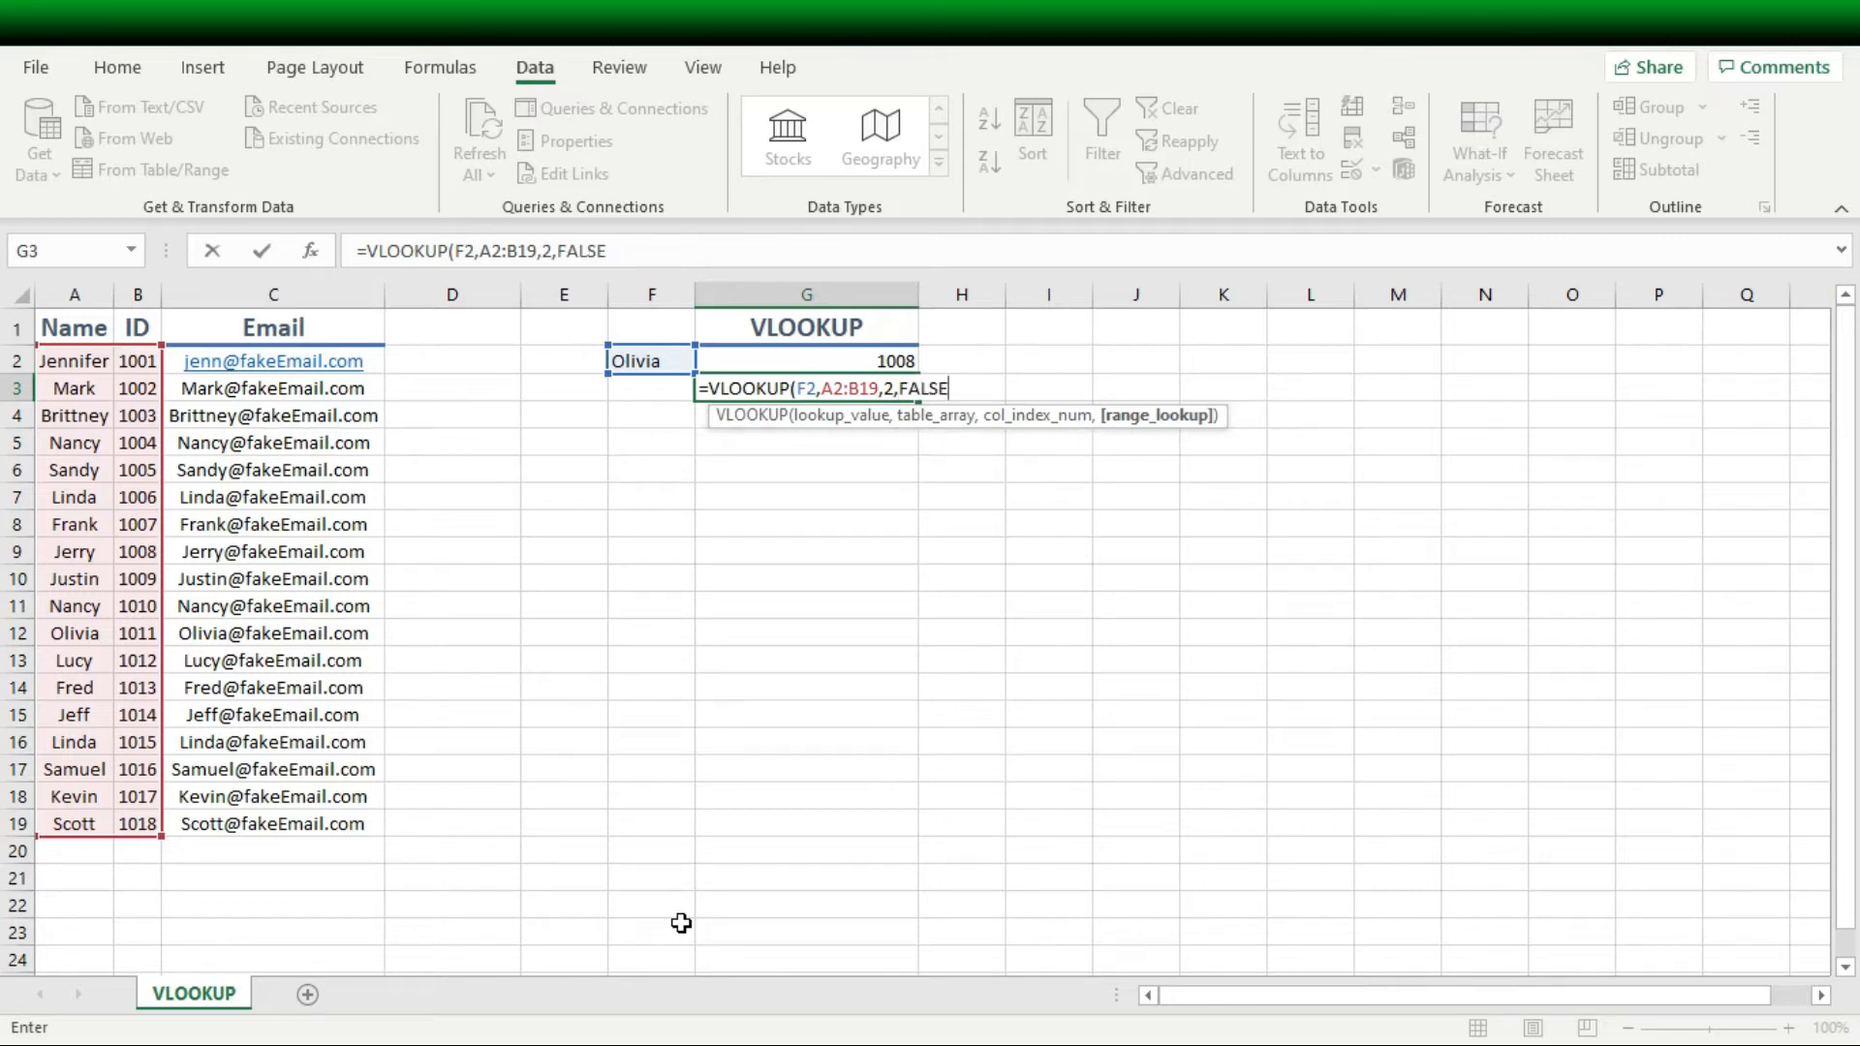
pyautogui.press('Return')
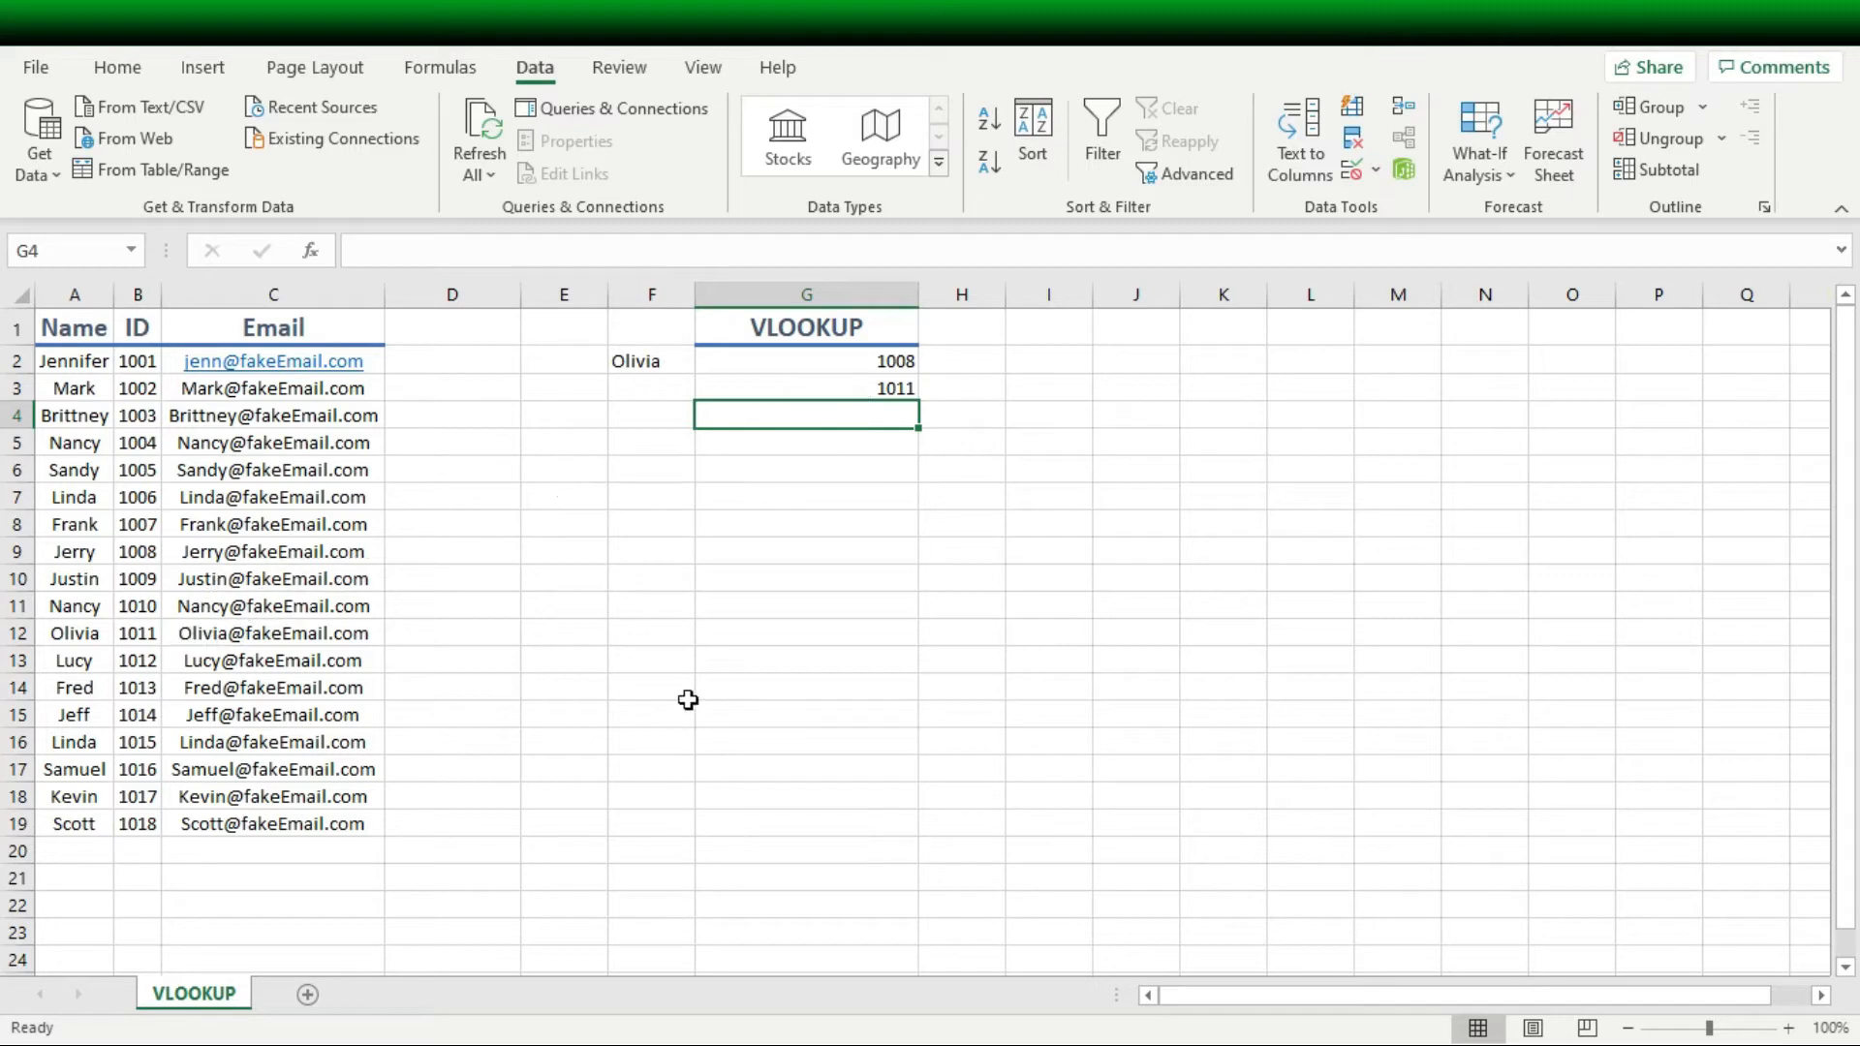
# - Test the G3 lookup by choosing the name from A19 and then the one from A14 in F2's dropdown list
pyautogui.click(685, 361)
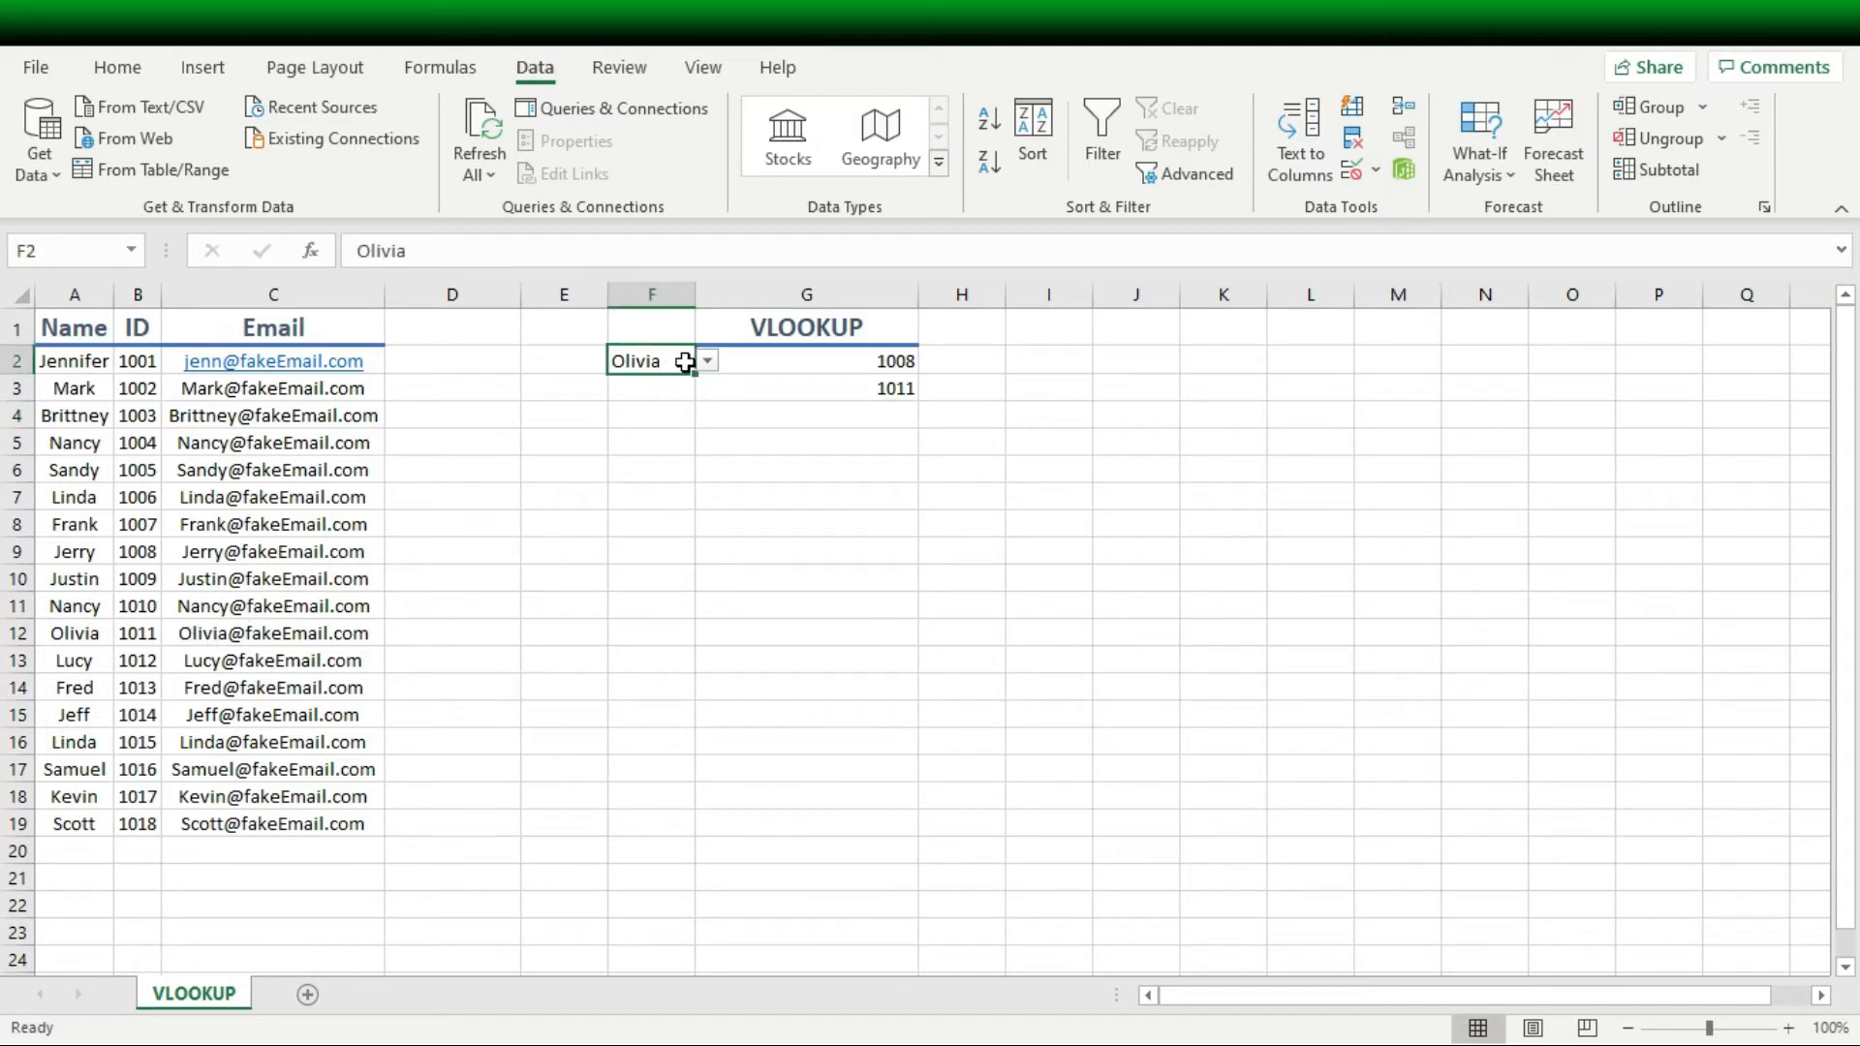
pyautogui.click(709, 362)
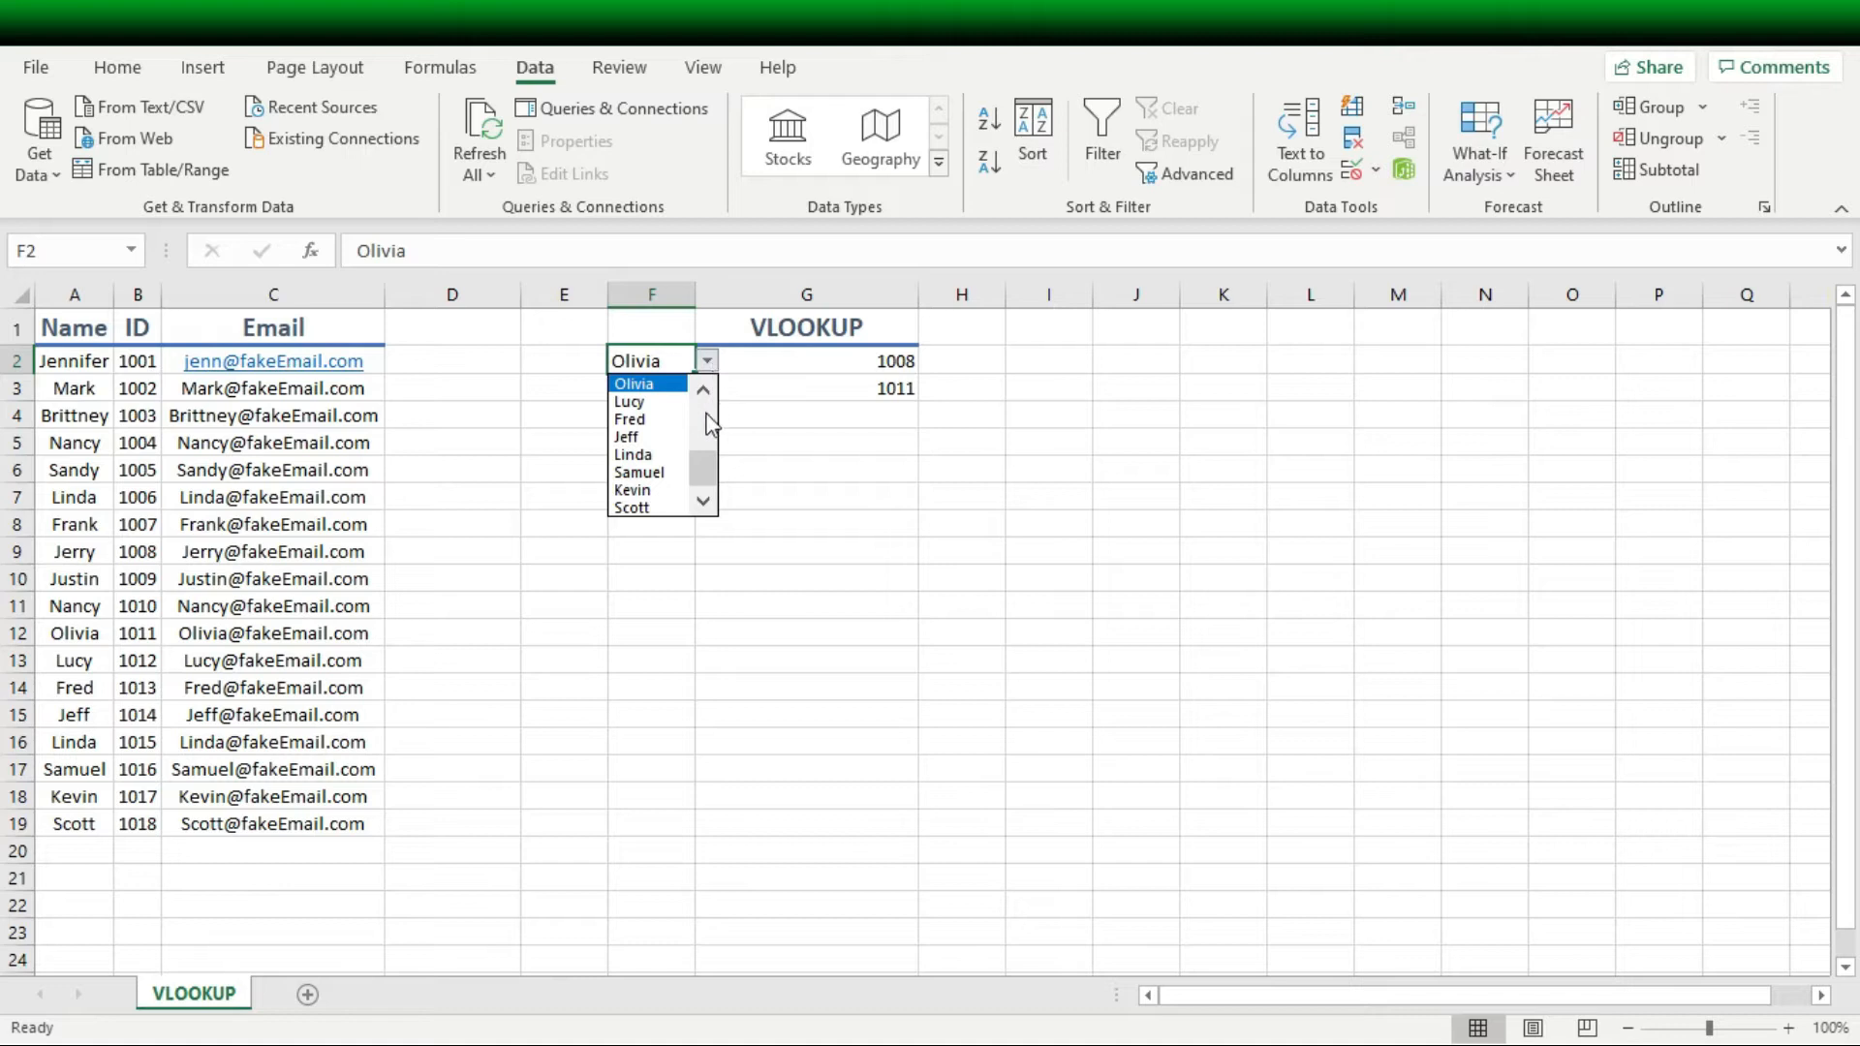
pyautogui.click(643, 505)
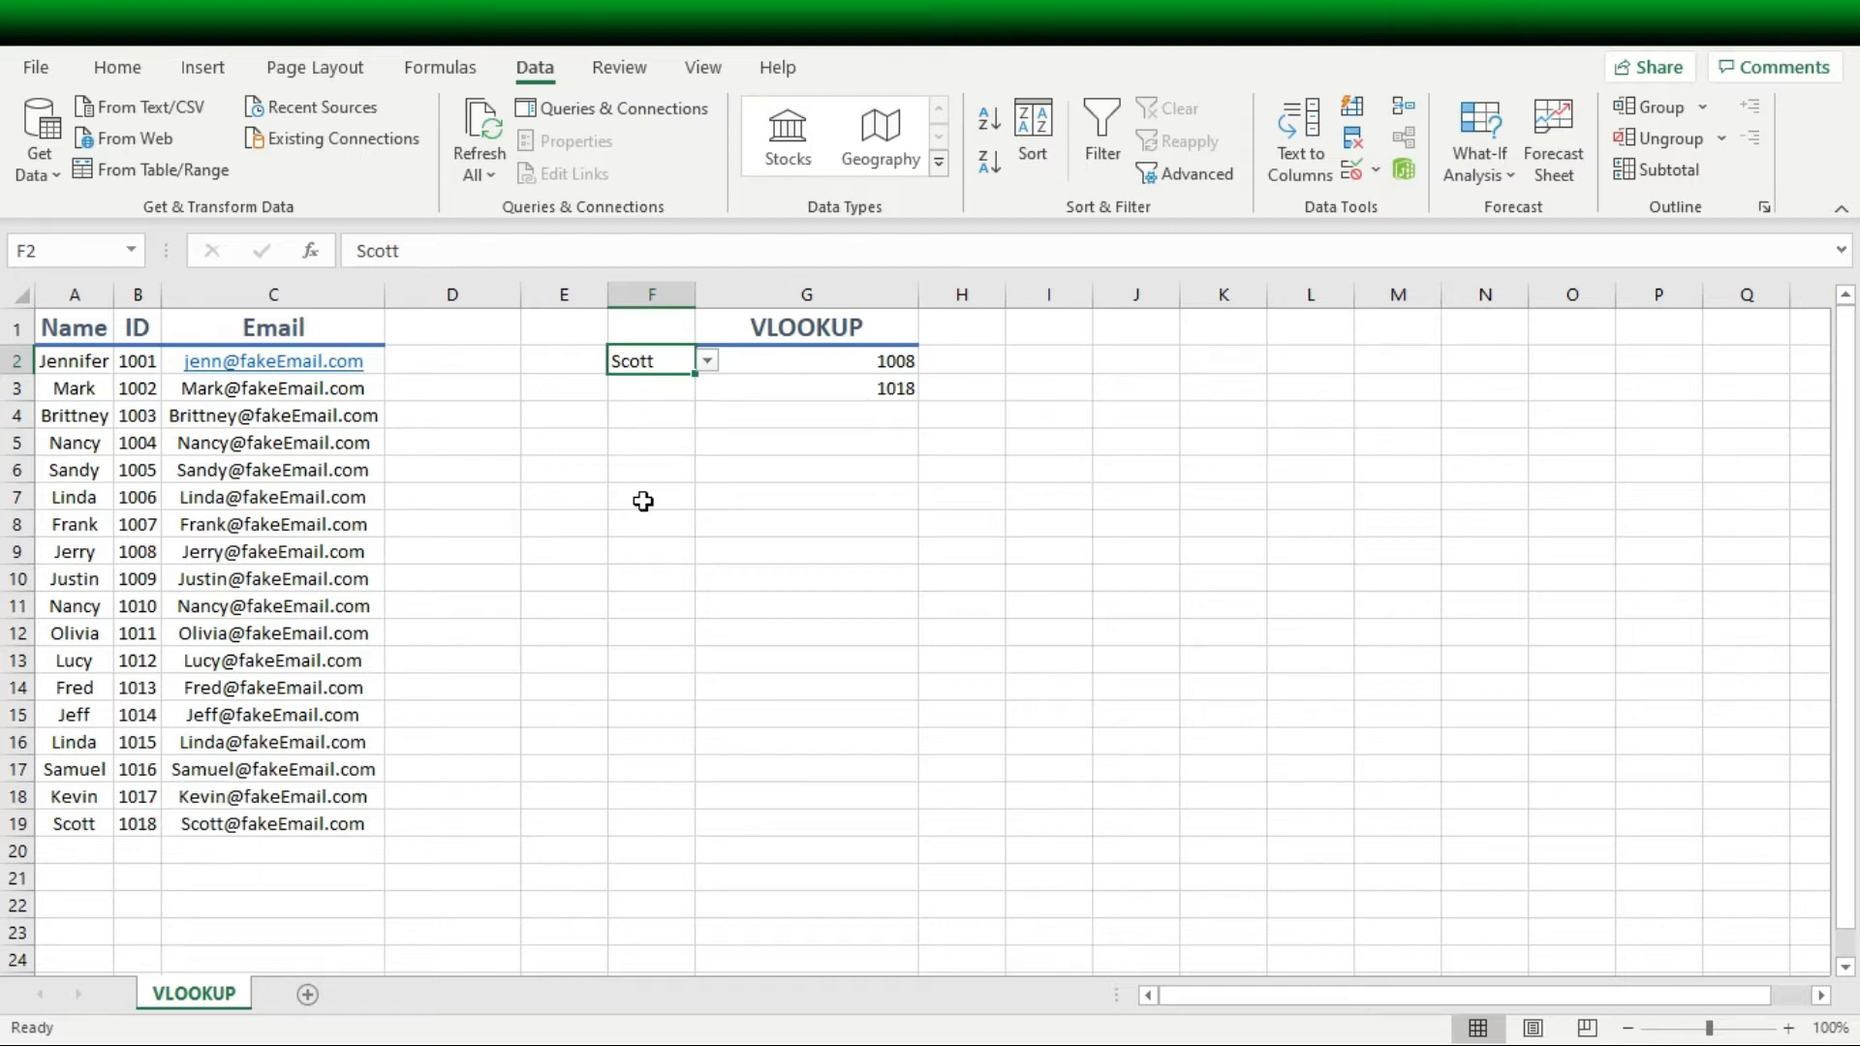
pyautogui.click(707, 378)
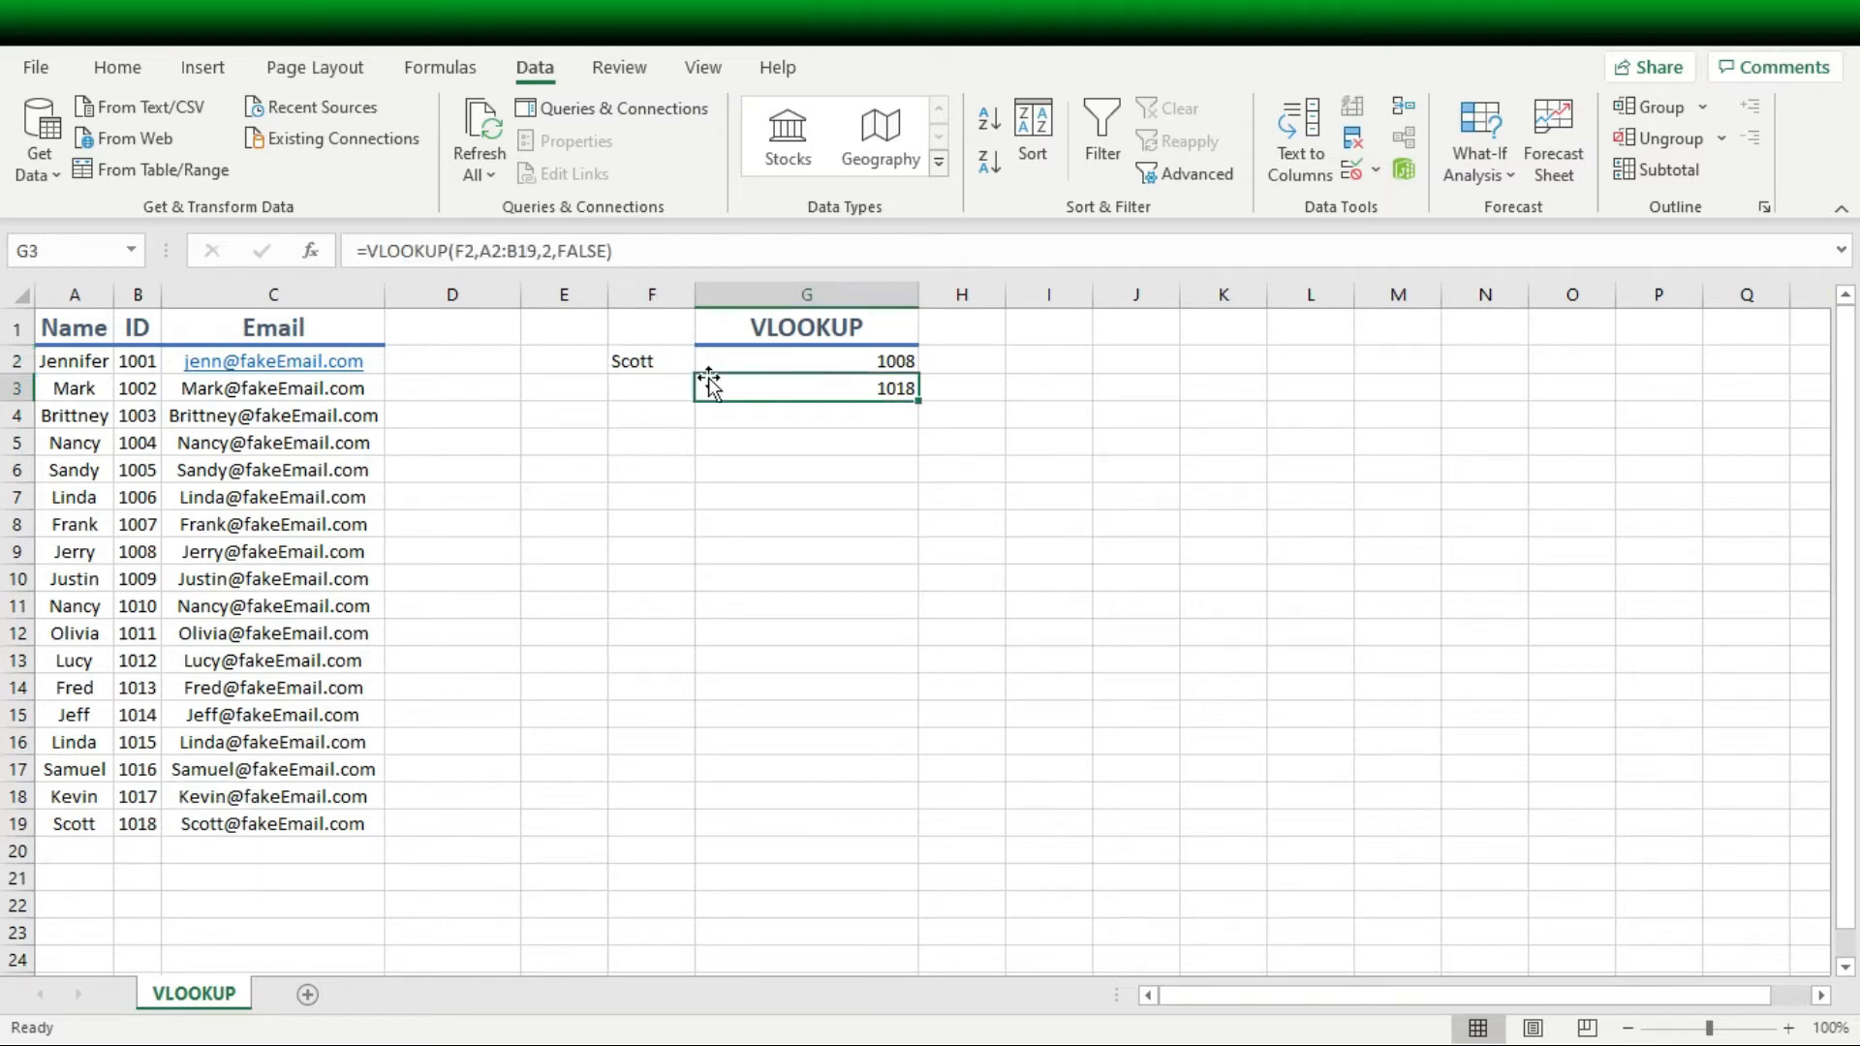
pyautogui.click(683, 362)
pyautogui.click(707, 360)
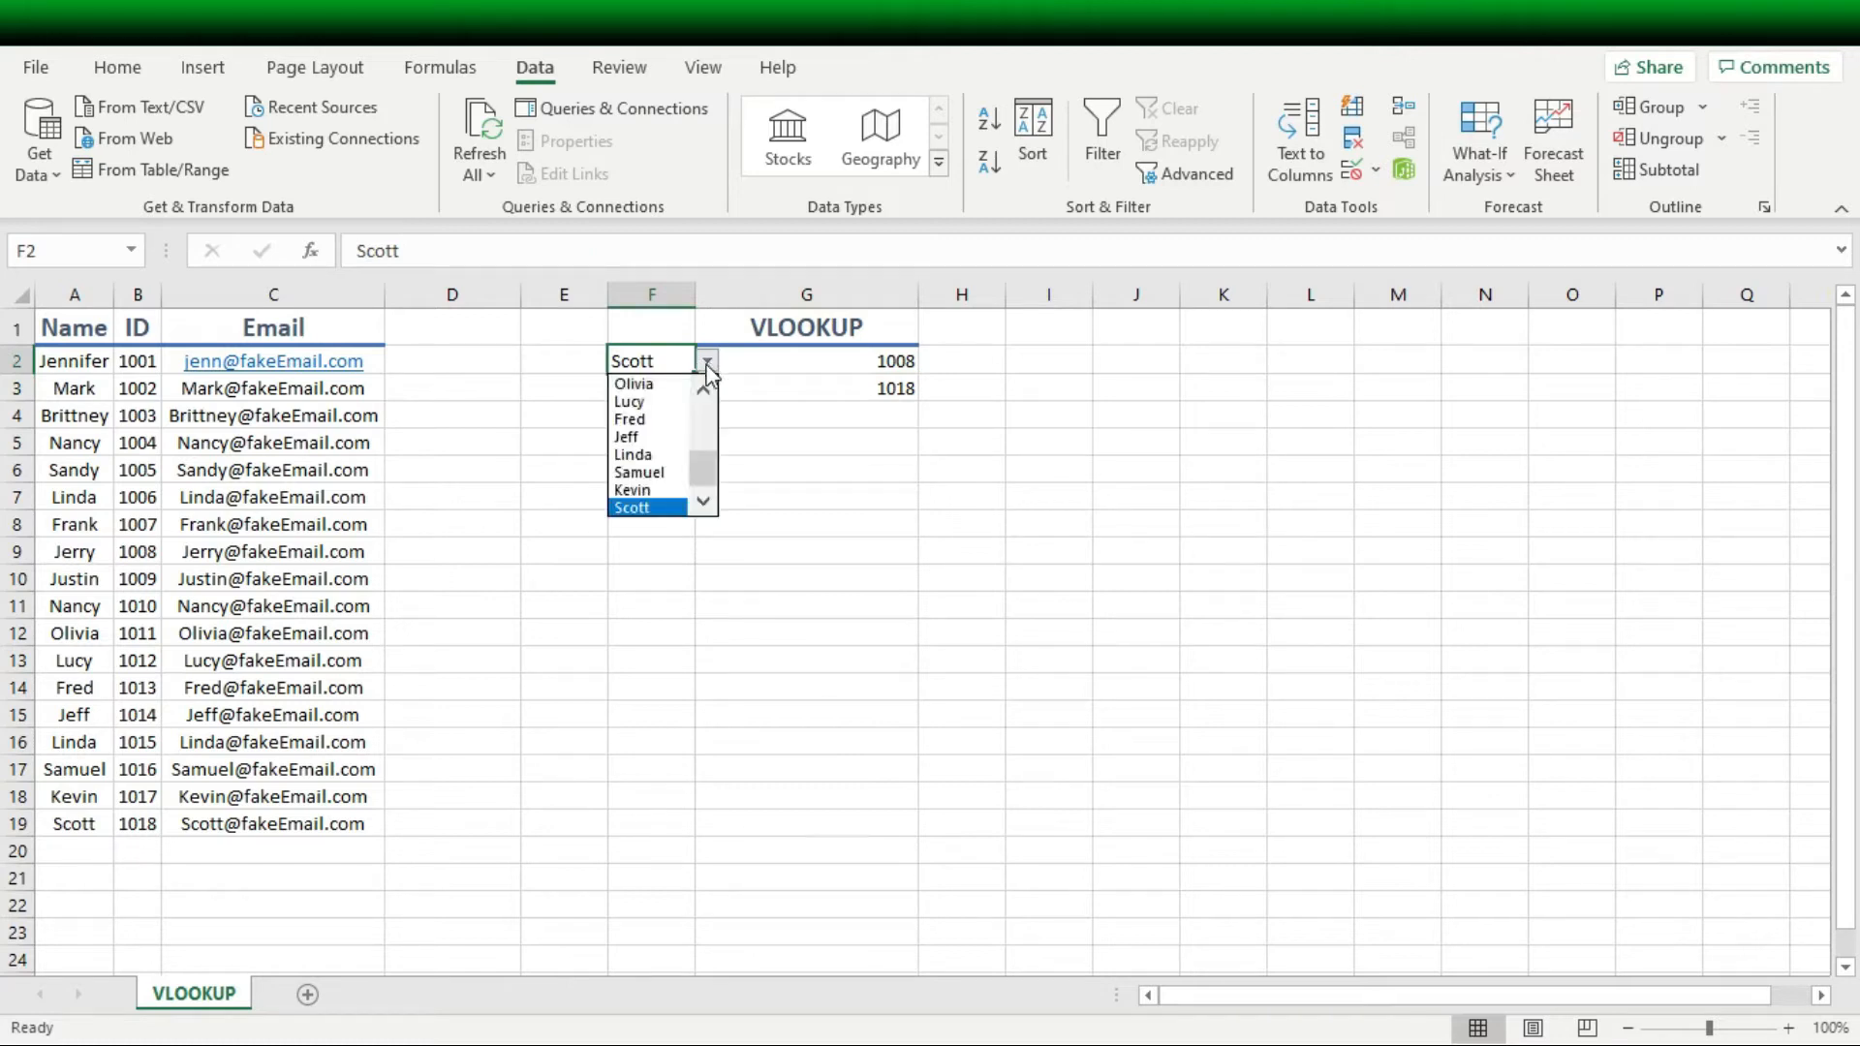
pyautogui.click(646, 420)
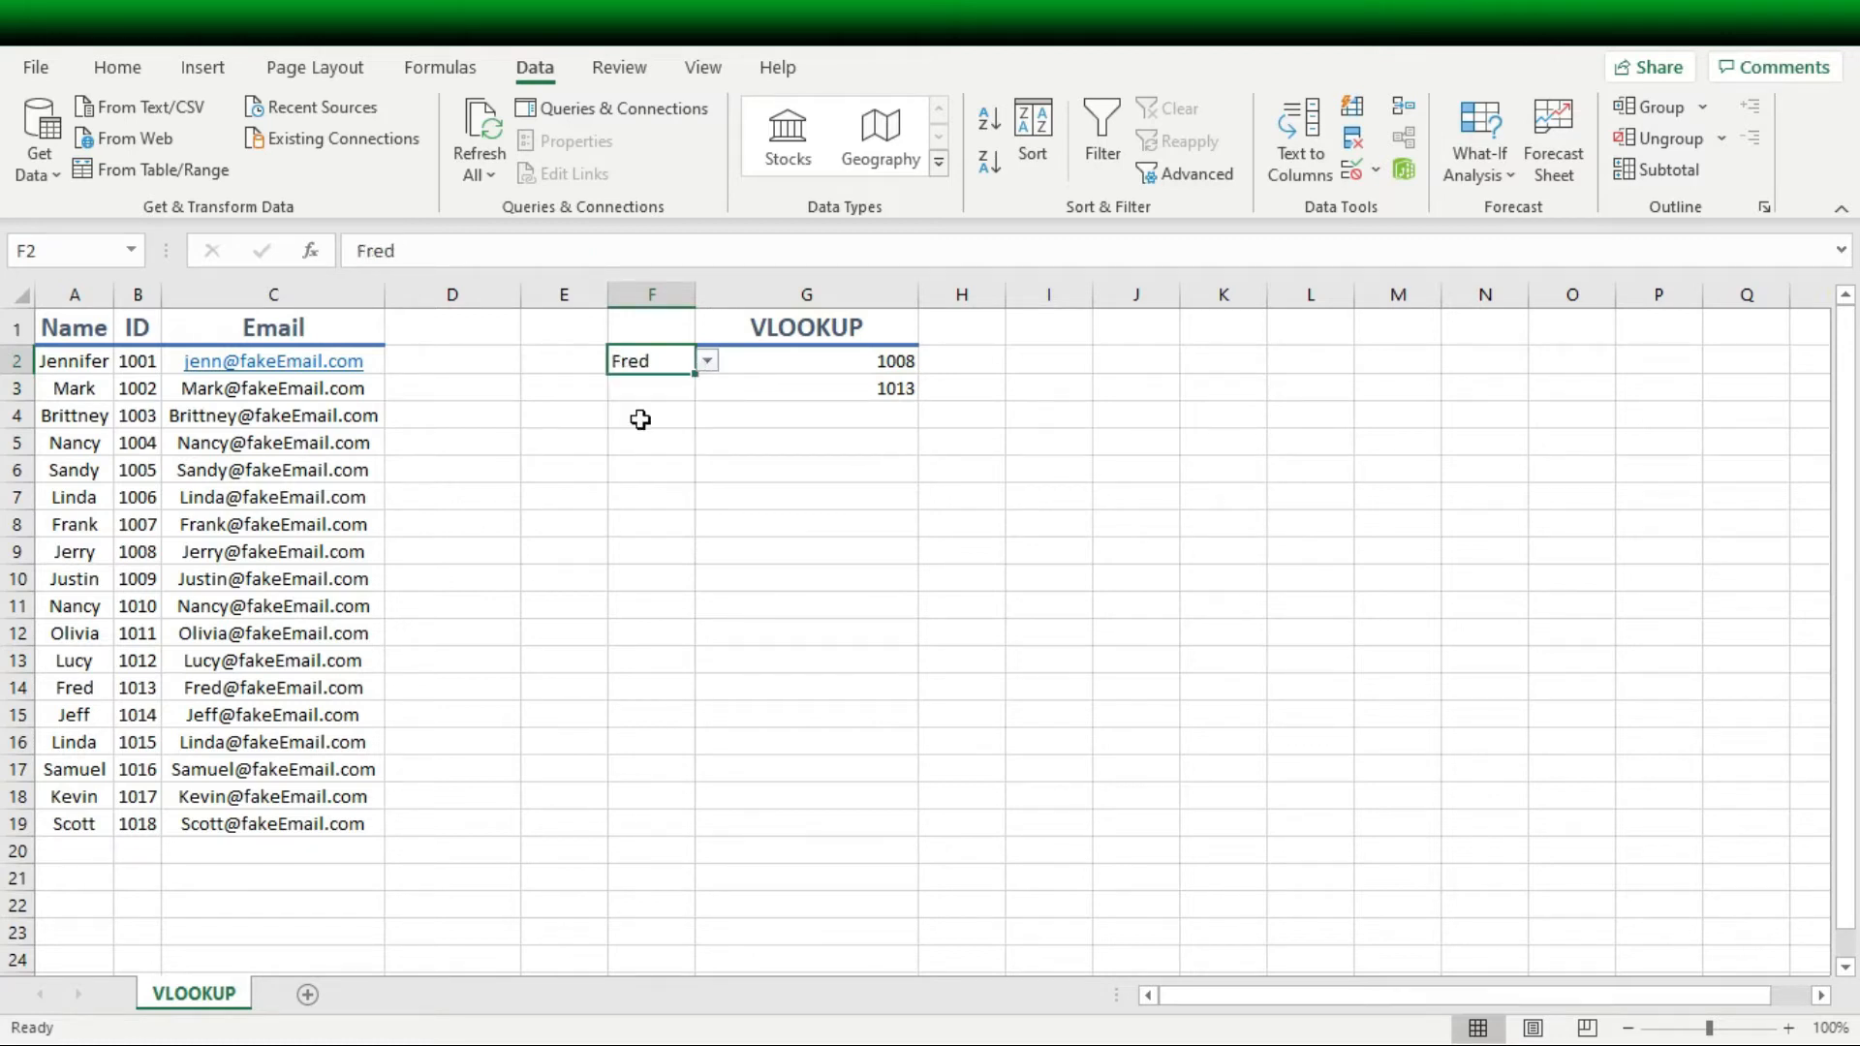
# - Choose the name from A16 in the dropdown list of cell F2
pyautogui.click(707, 362)
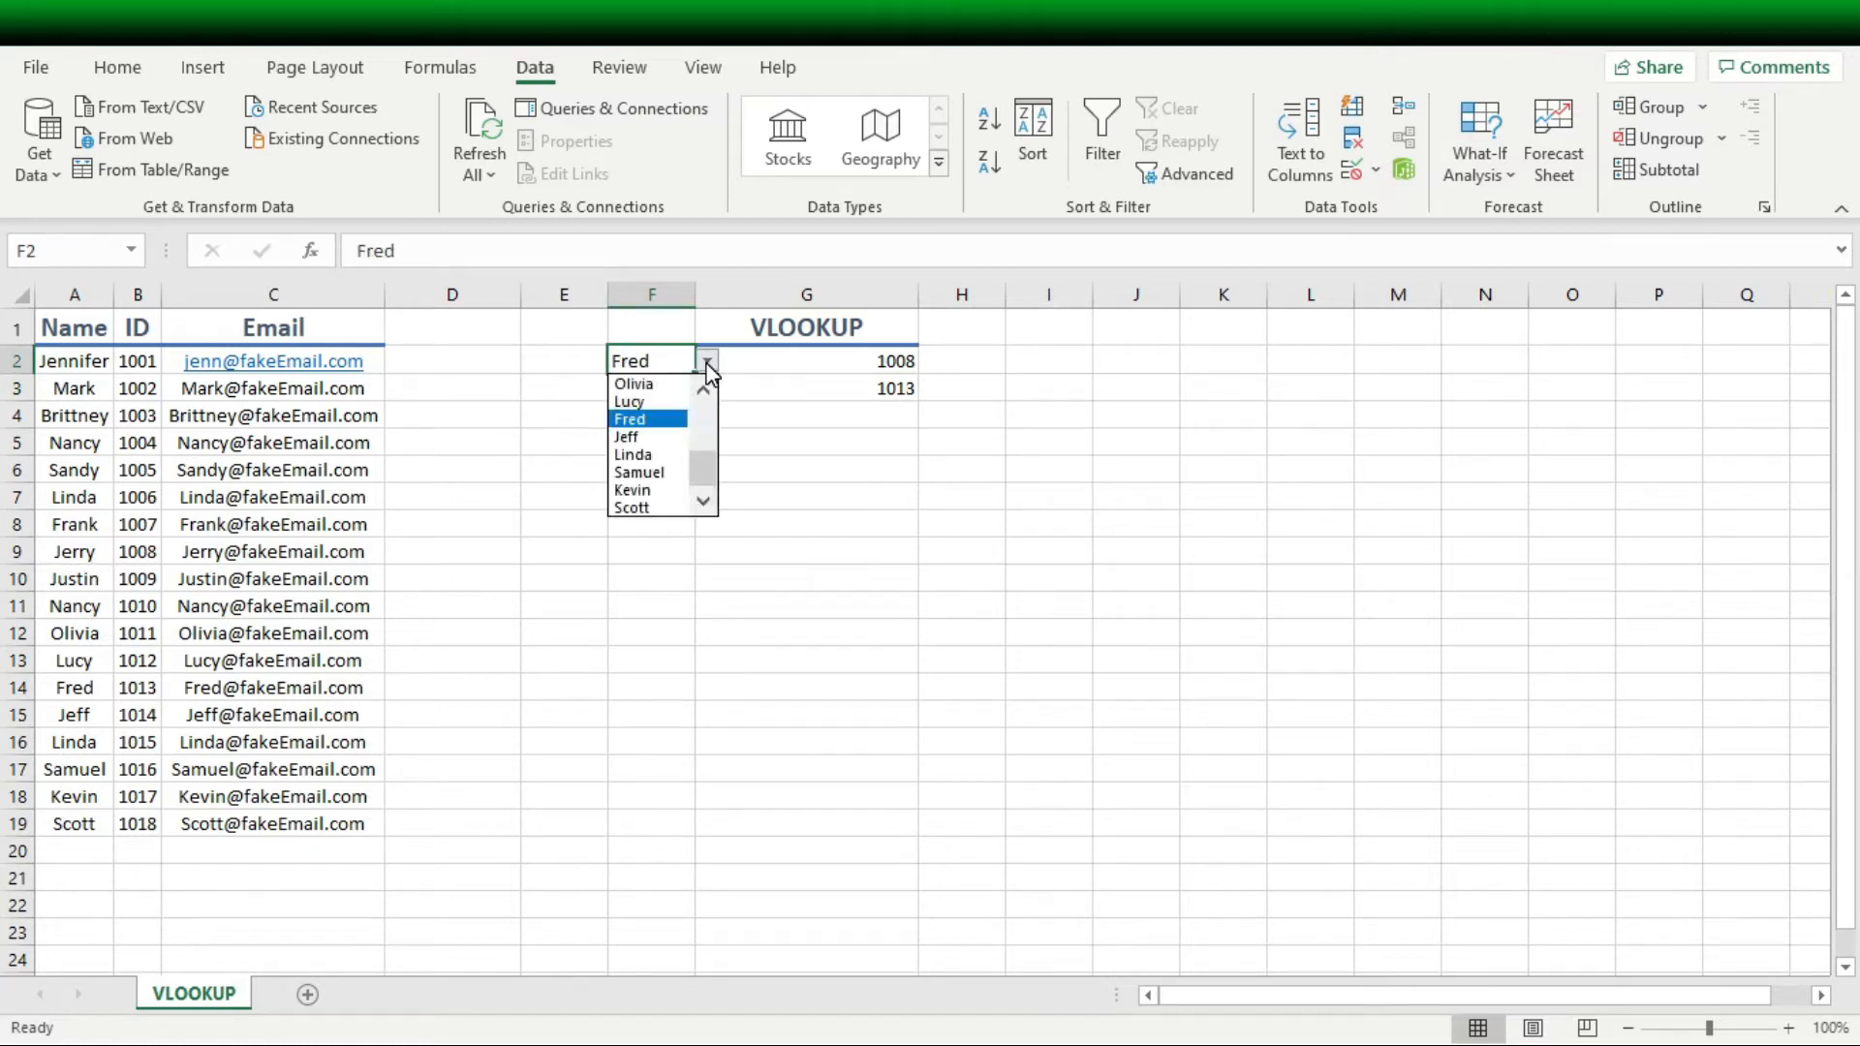
pyautogui.press('Escape')
pyautogui.click(648, 452)
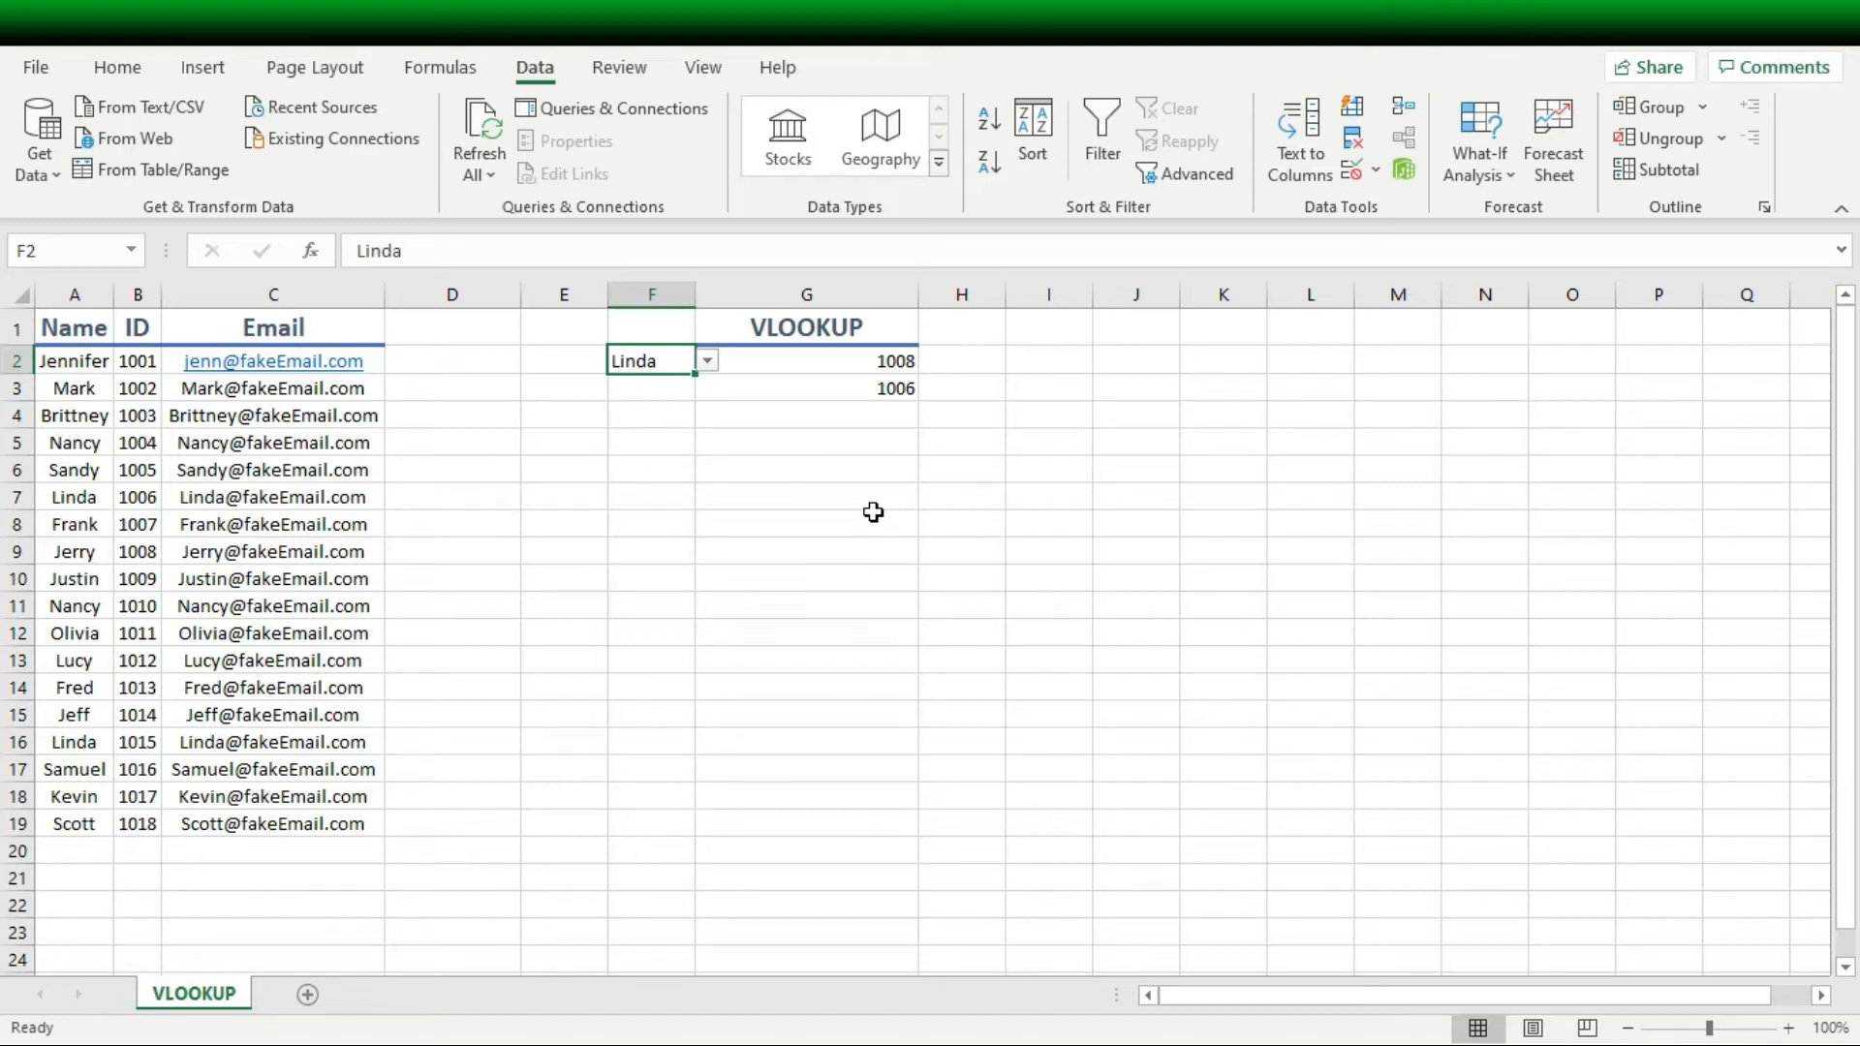
# - Set the column index of the VLOOKUP formula in G3 to 3
pyautogui.click(833, 389)
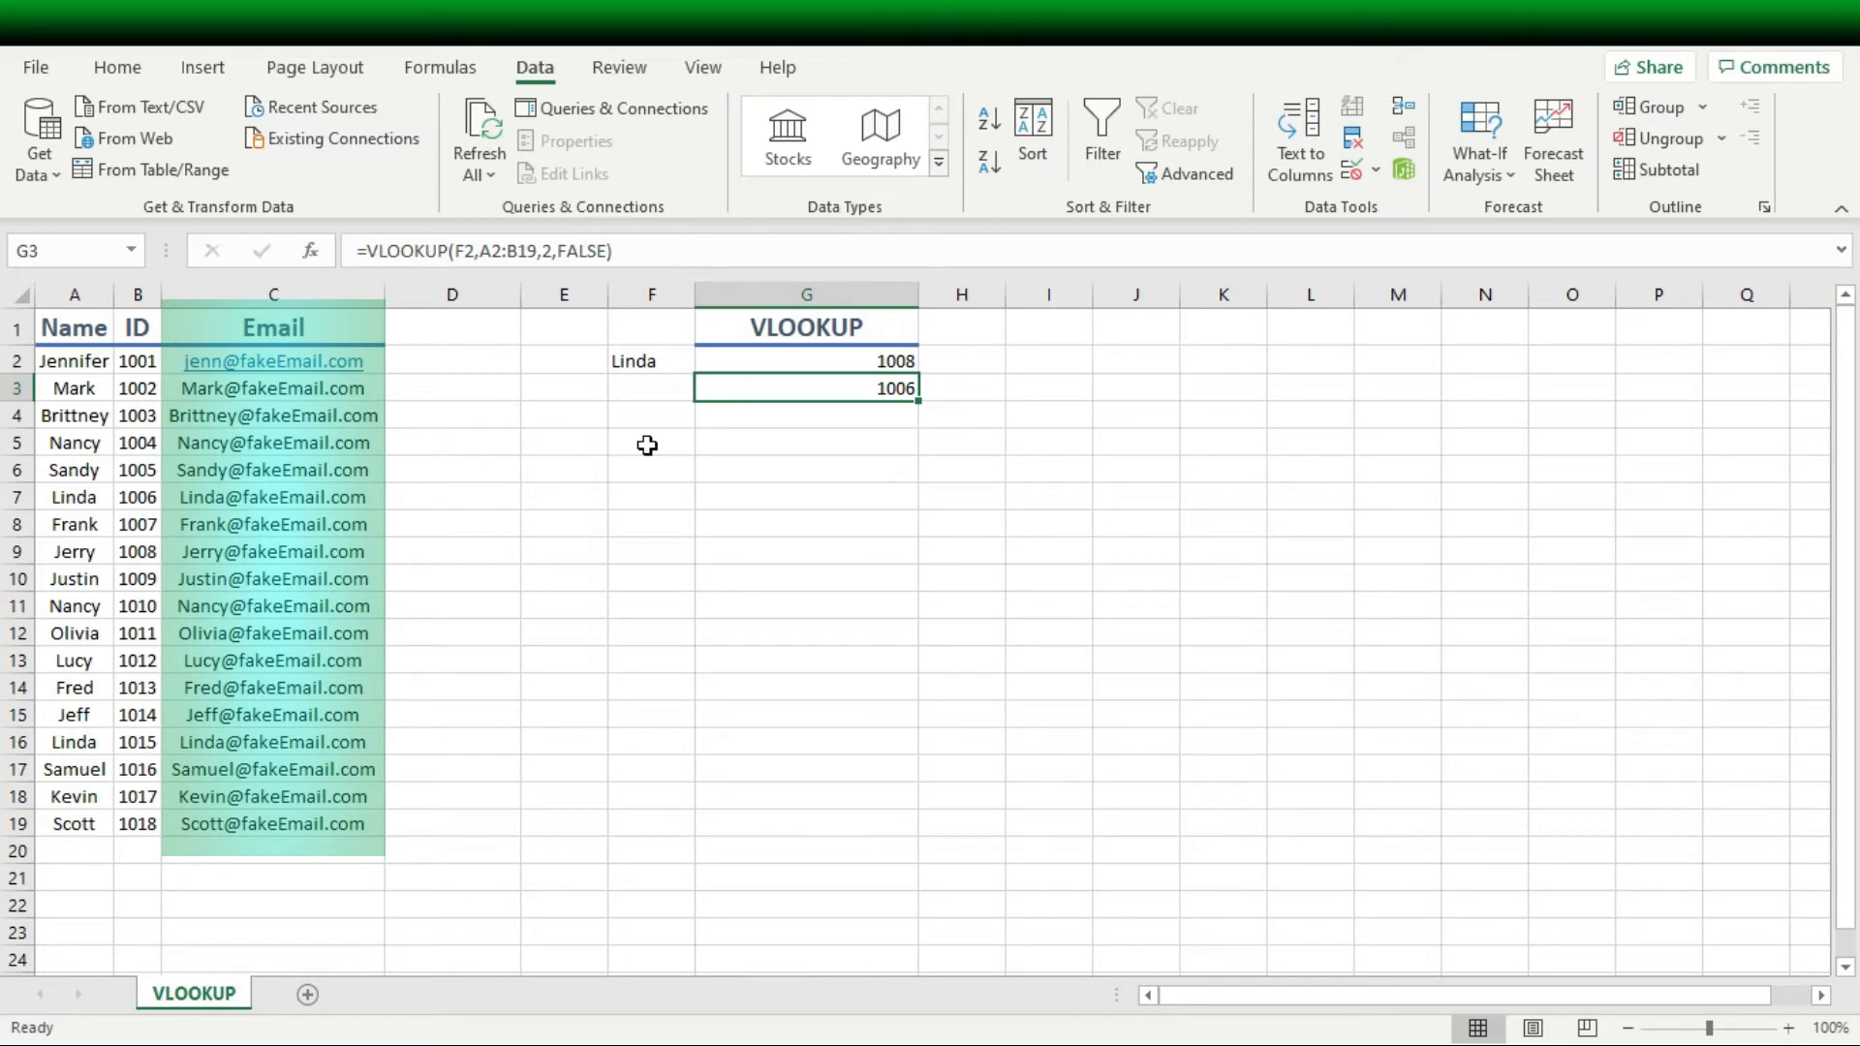
pyautogui.click(552, 249)
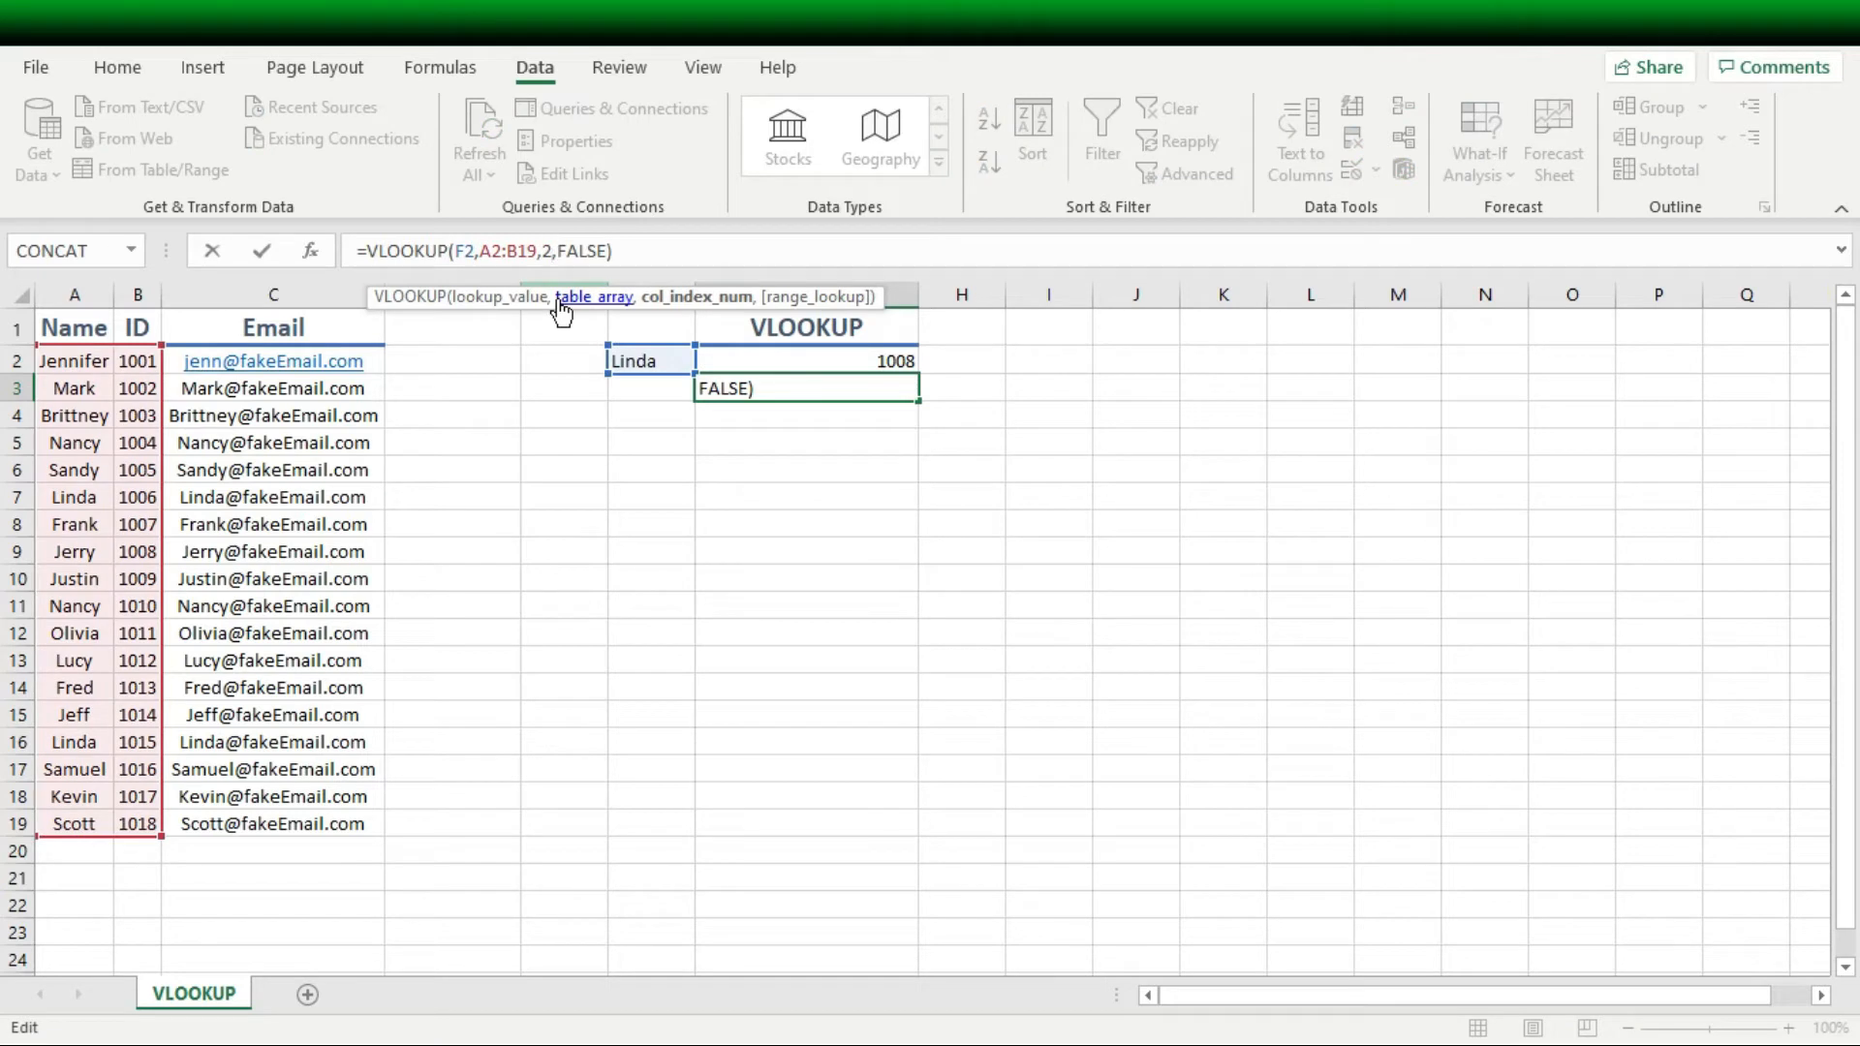
pyautogui.press('BackSpace')
pyautogui.write('3')
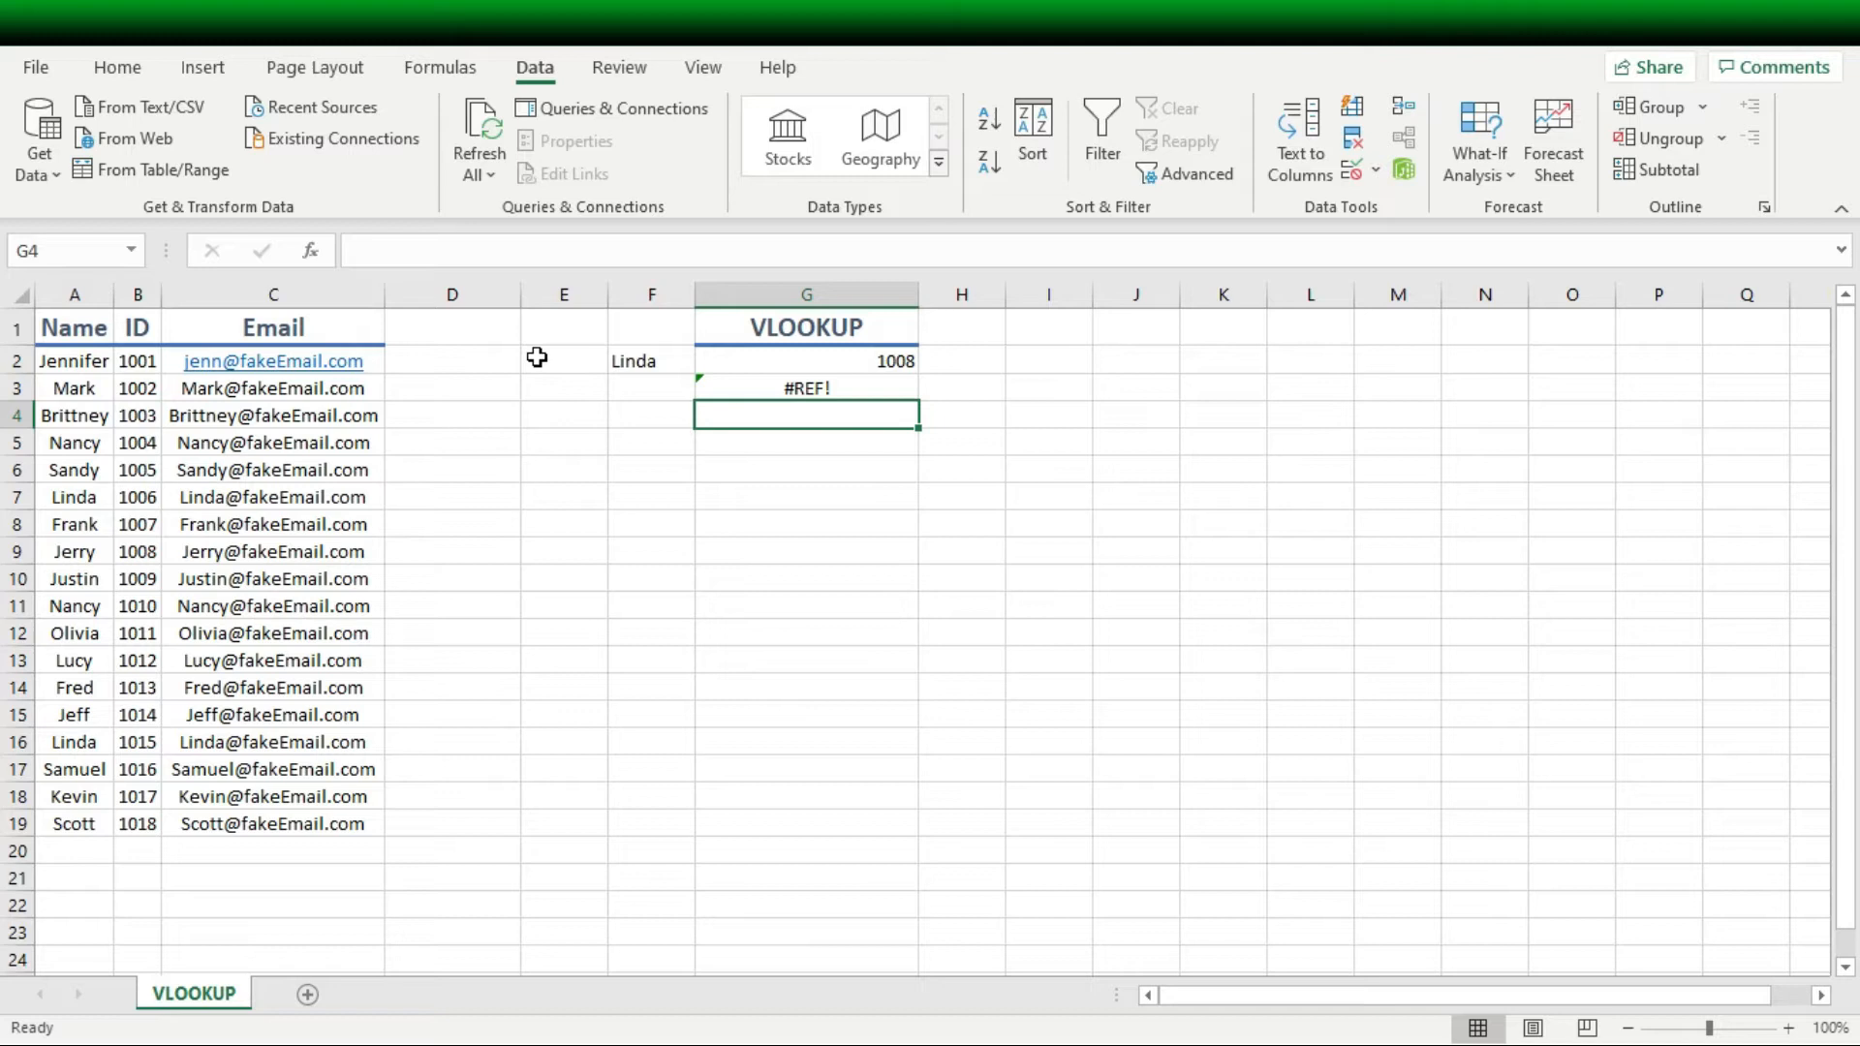
# - Extend the table array of the G3 formula to A2:C19 so it includes the Email column
pyautogui.click(740, 387)
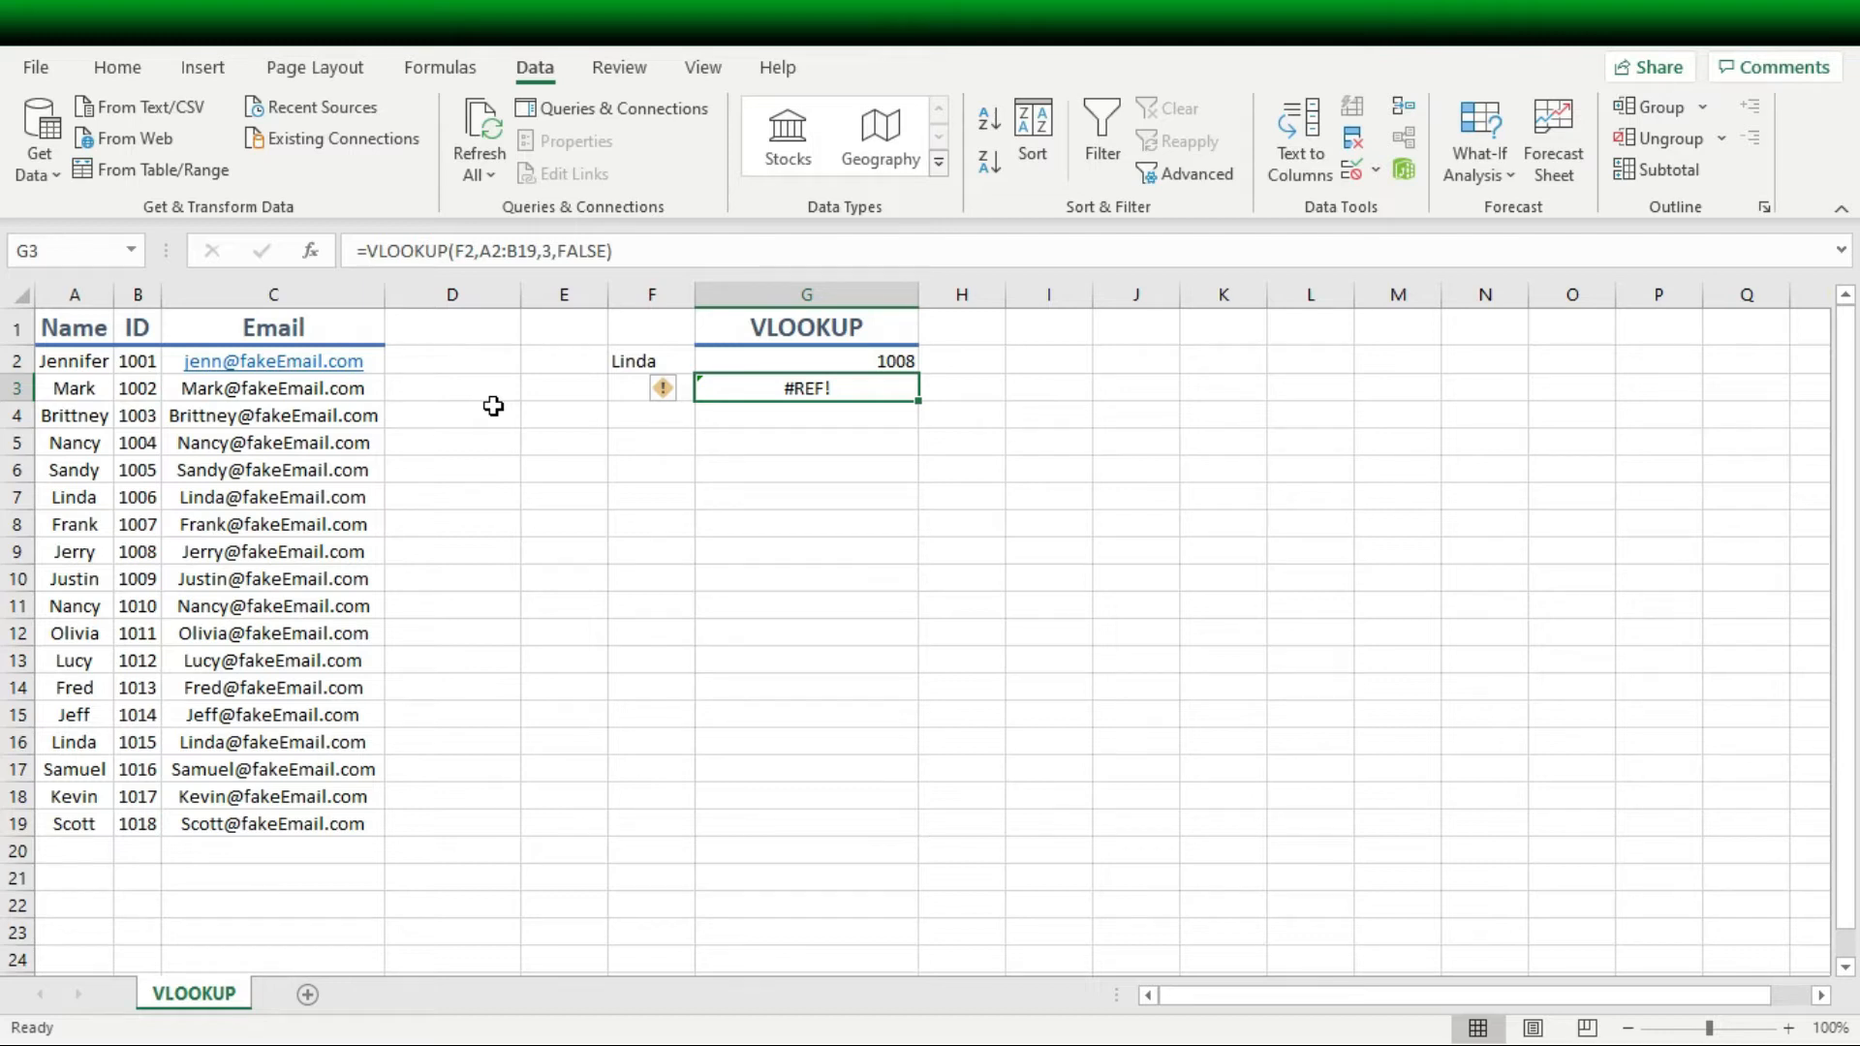
pyautogui.click(510, 251)
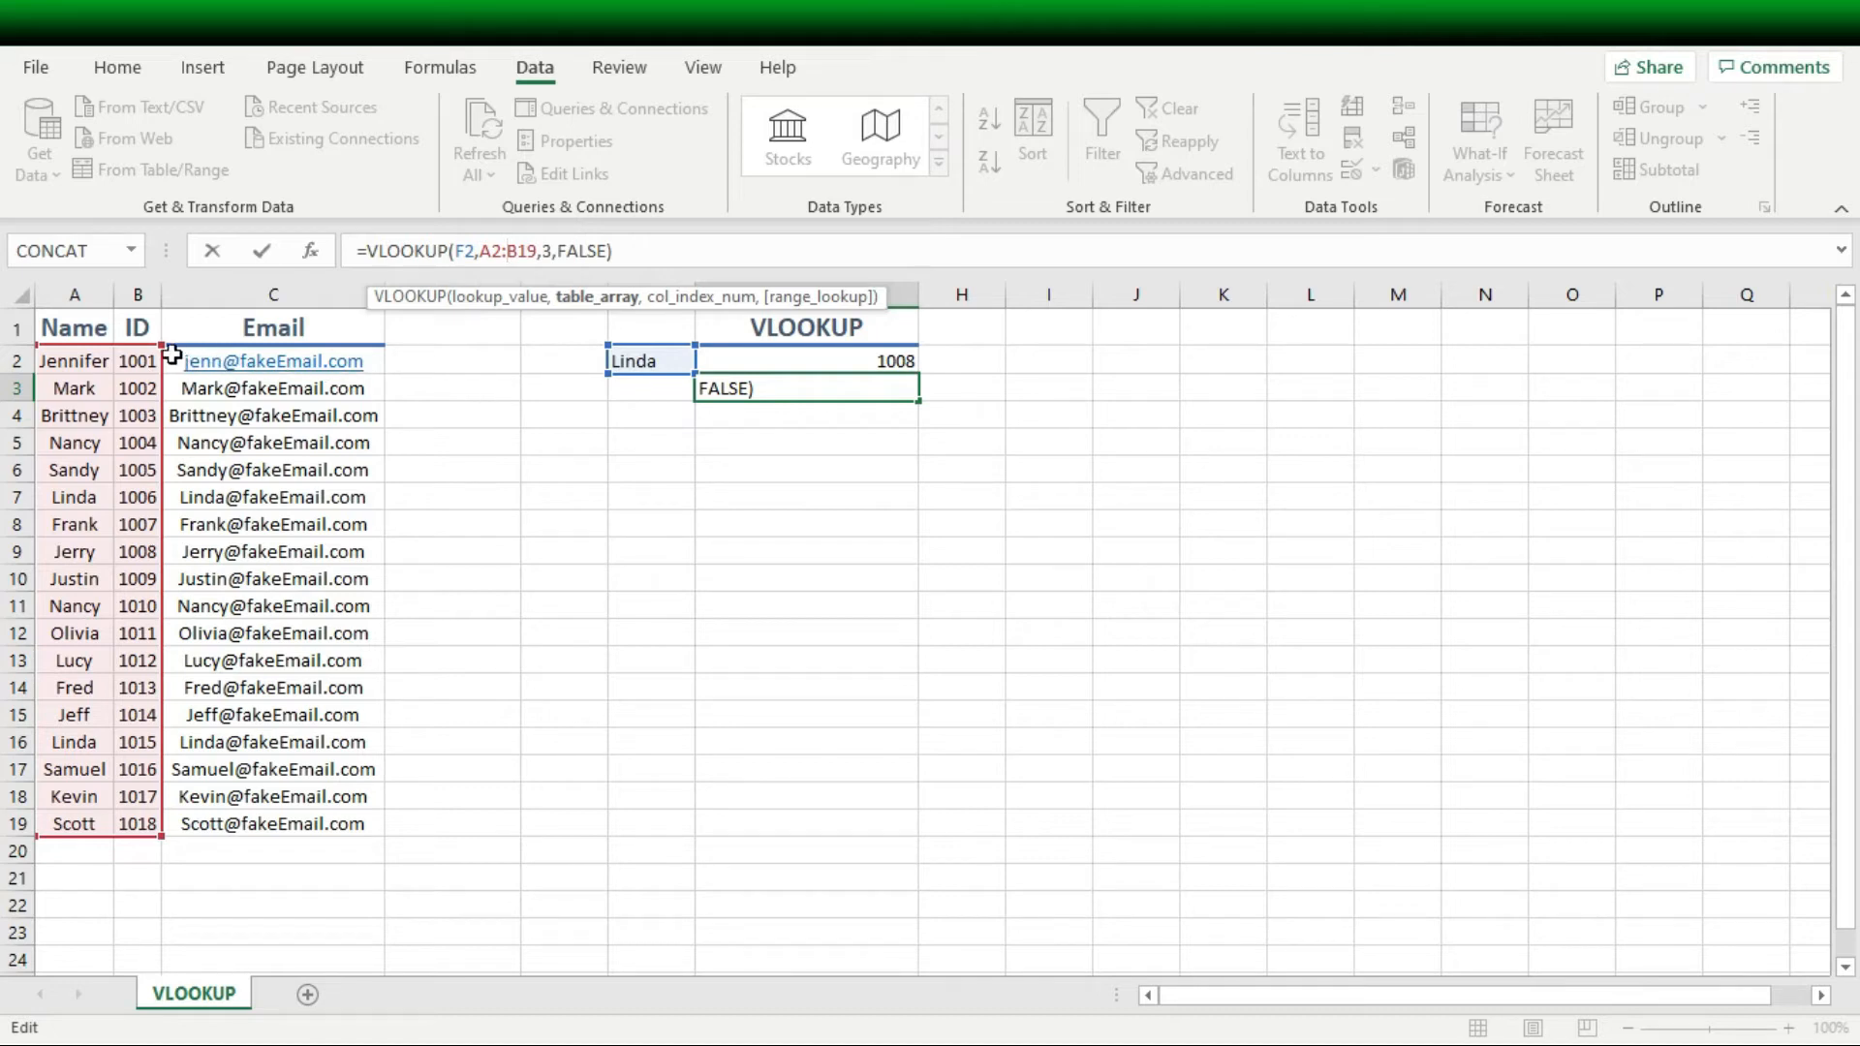
pyautogui.moveTo(162, 345); pyautogui.dragTo(386, 352)
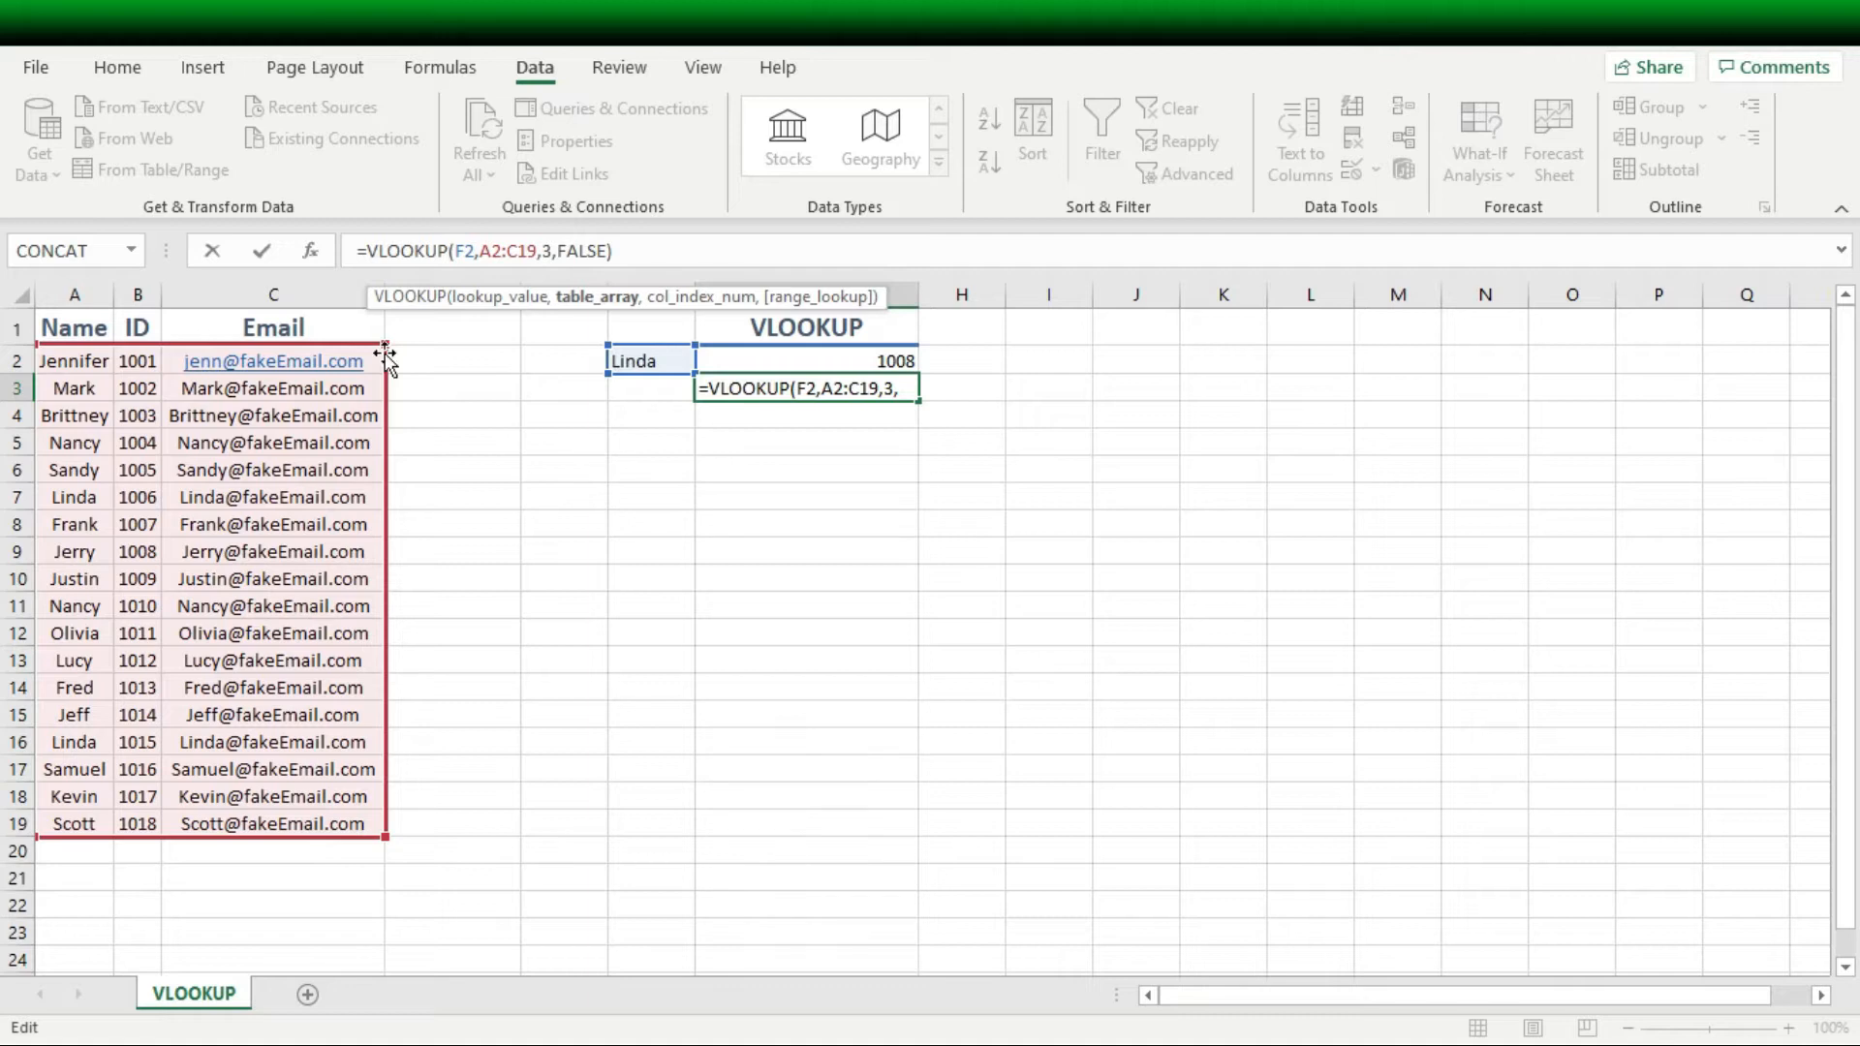
pyautogui.press('Return')
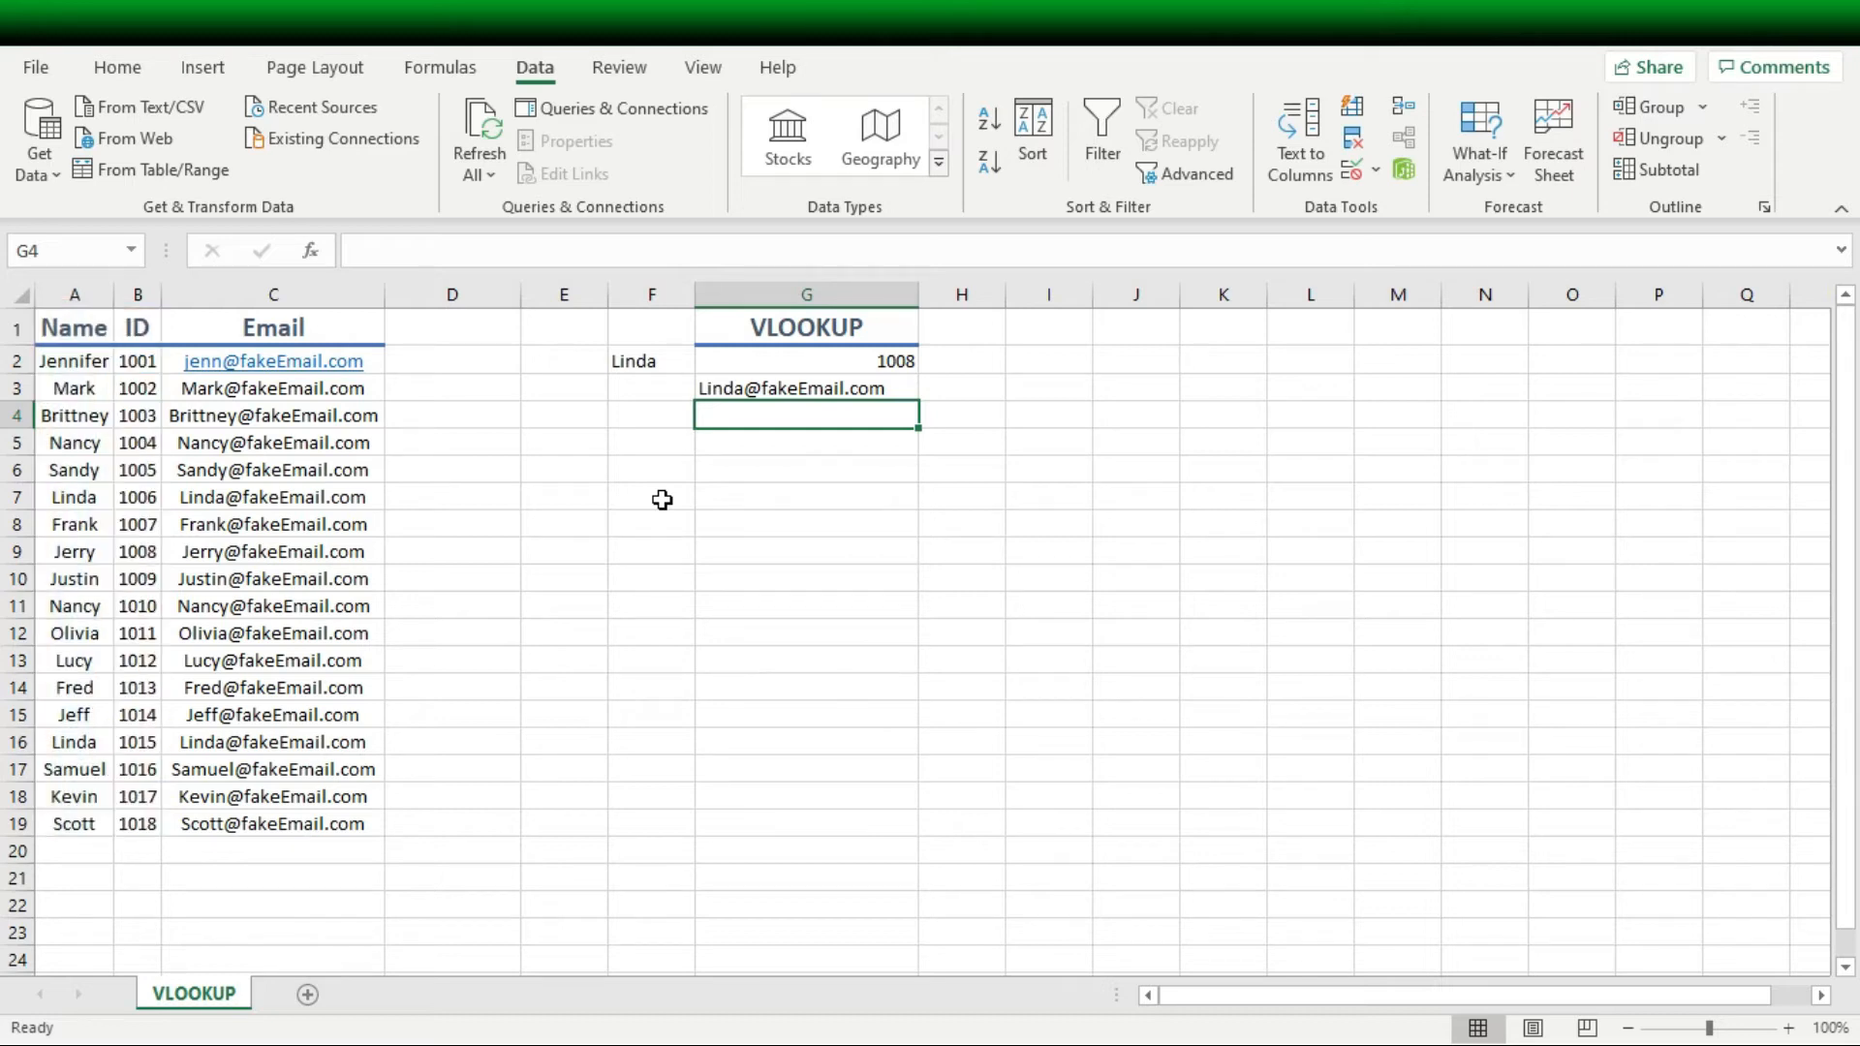
# - Begin a VLOOKUP formula in G6 with the literal ID from B2 as the lookup value and A2:C19 as the table array
pyautogui.click(724, 469)
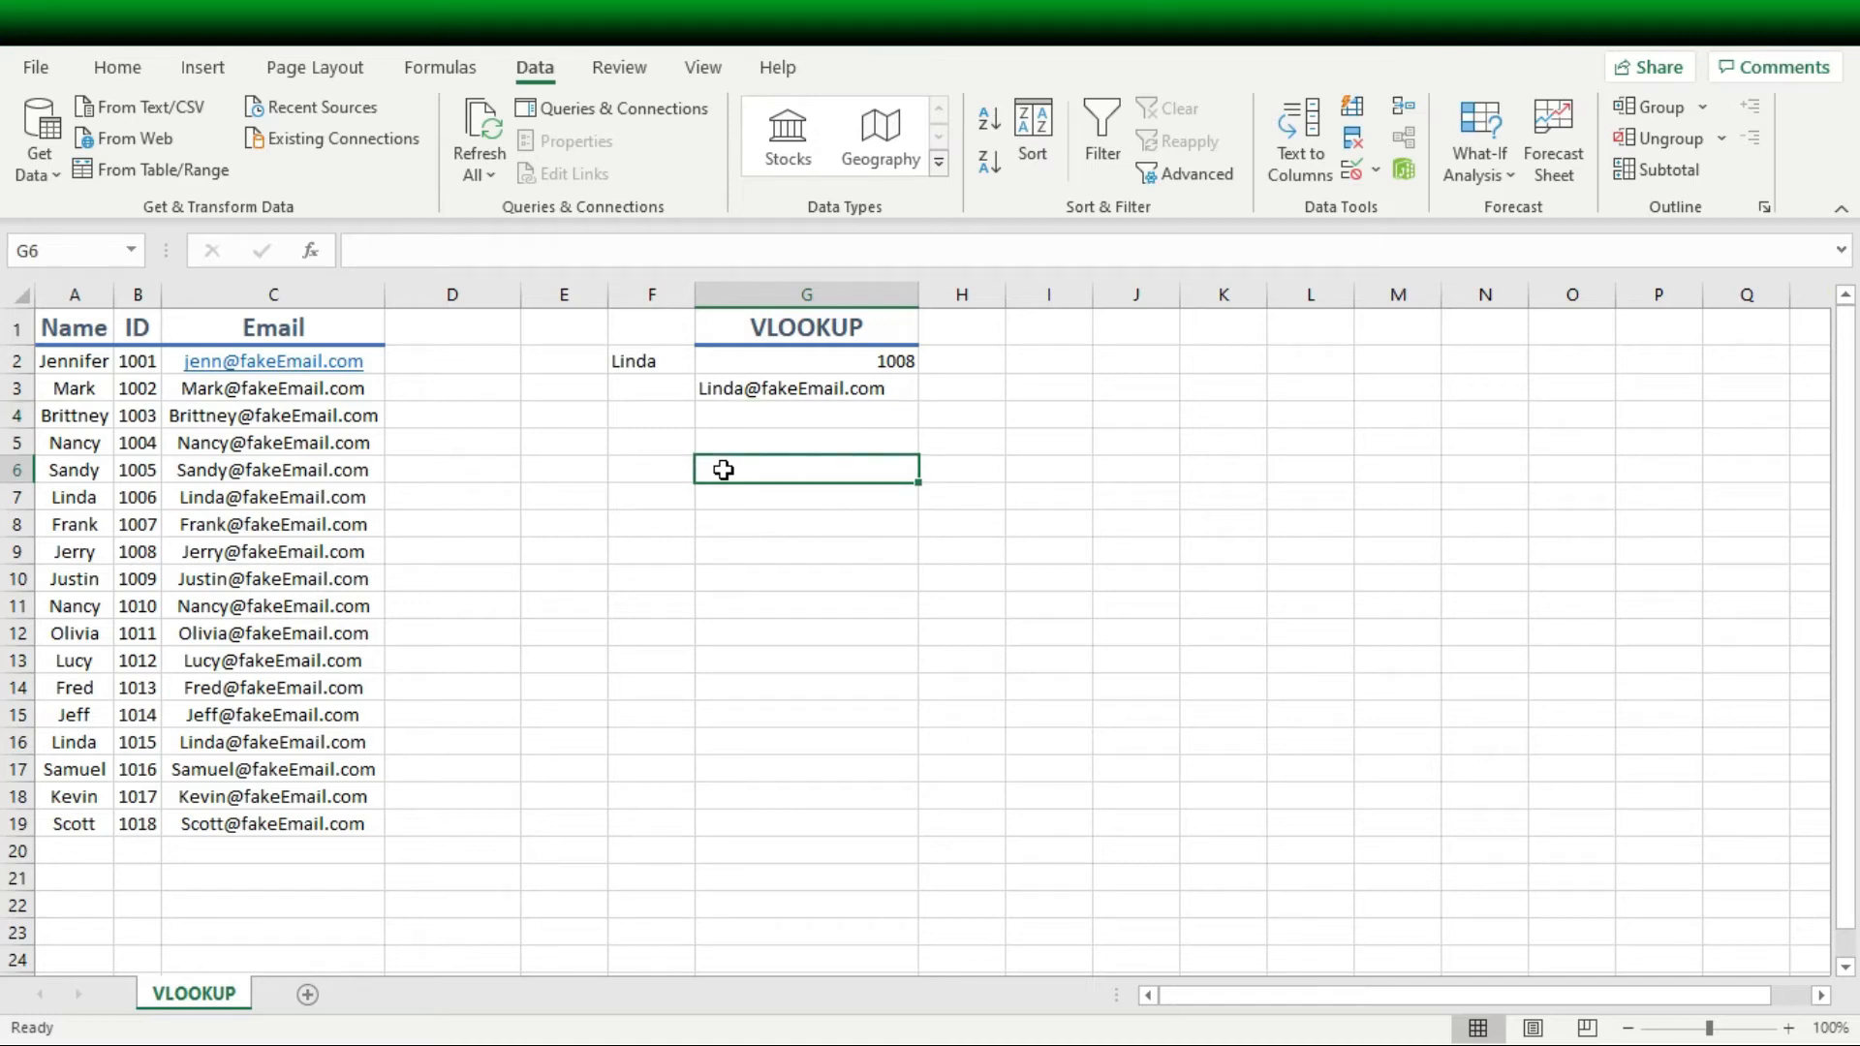
pyautogui.write('=')
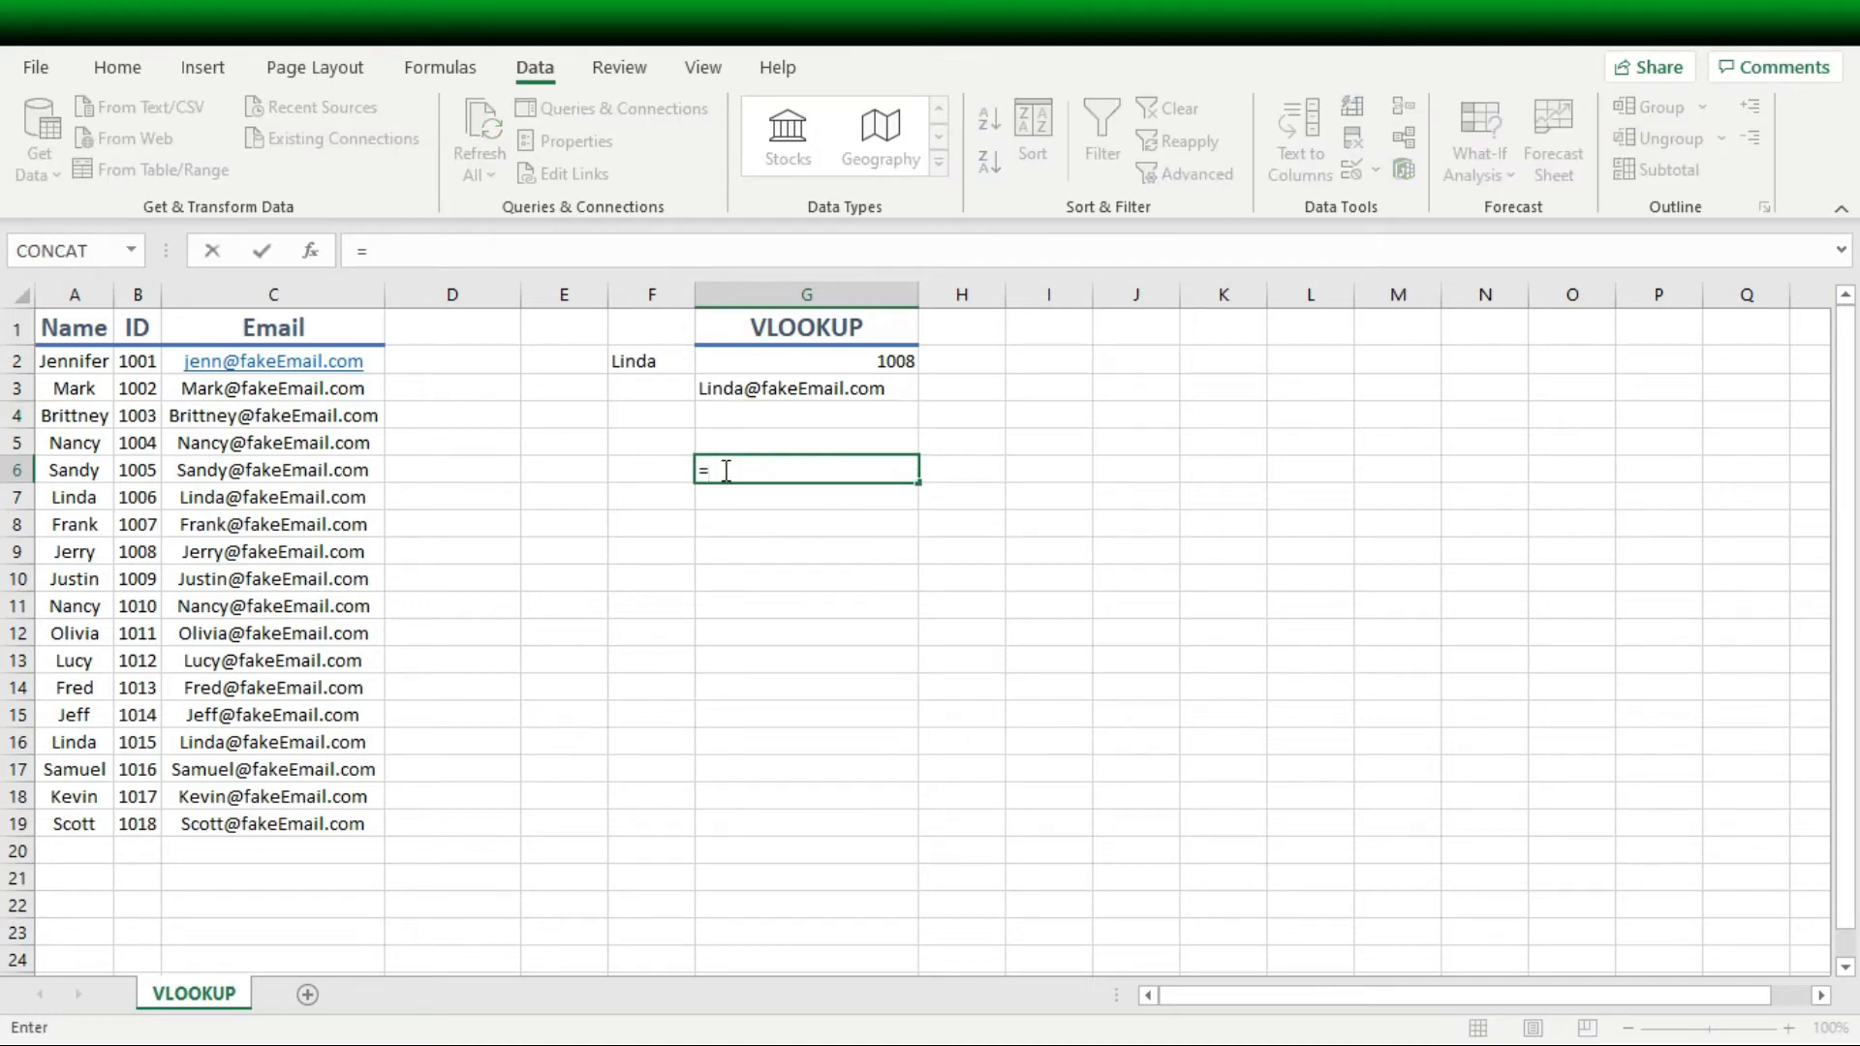
pyautogui.write('vl')
pyautogui.press('Tab')
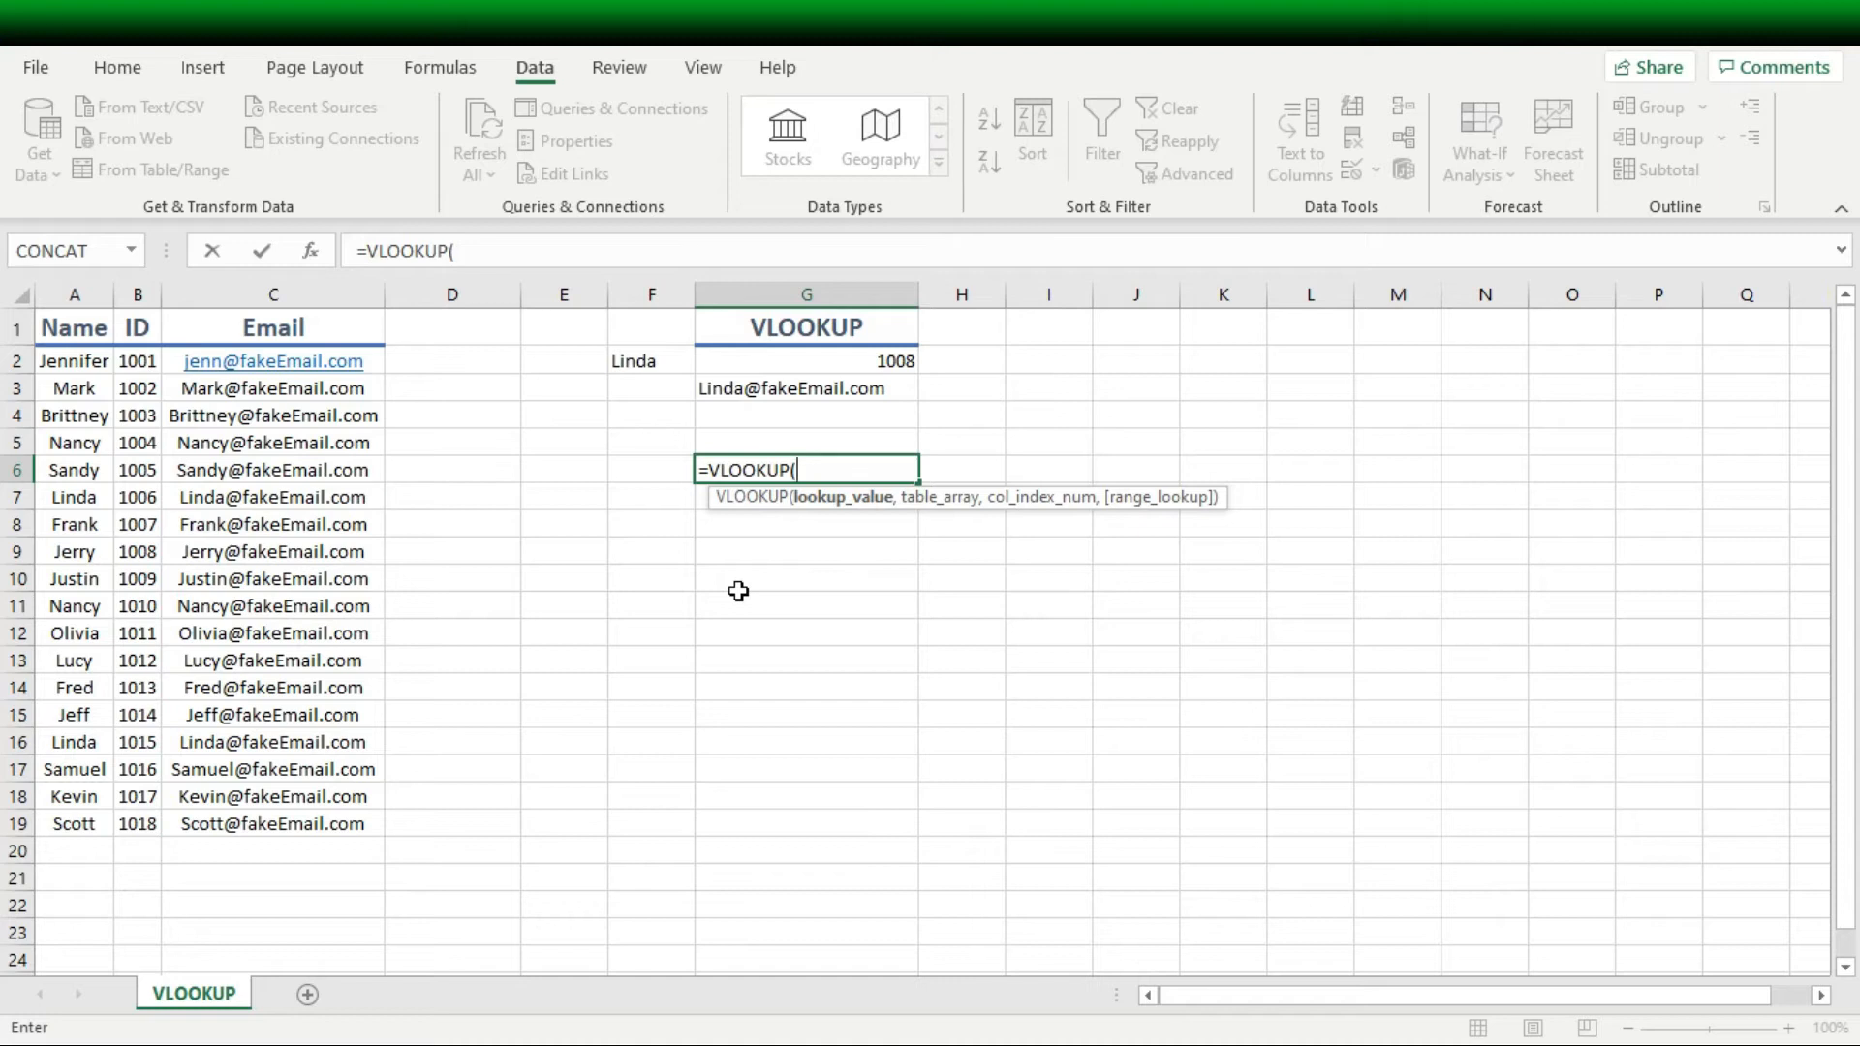
pyautogui.write('1001,')
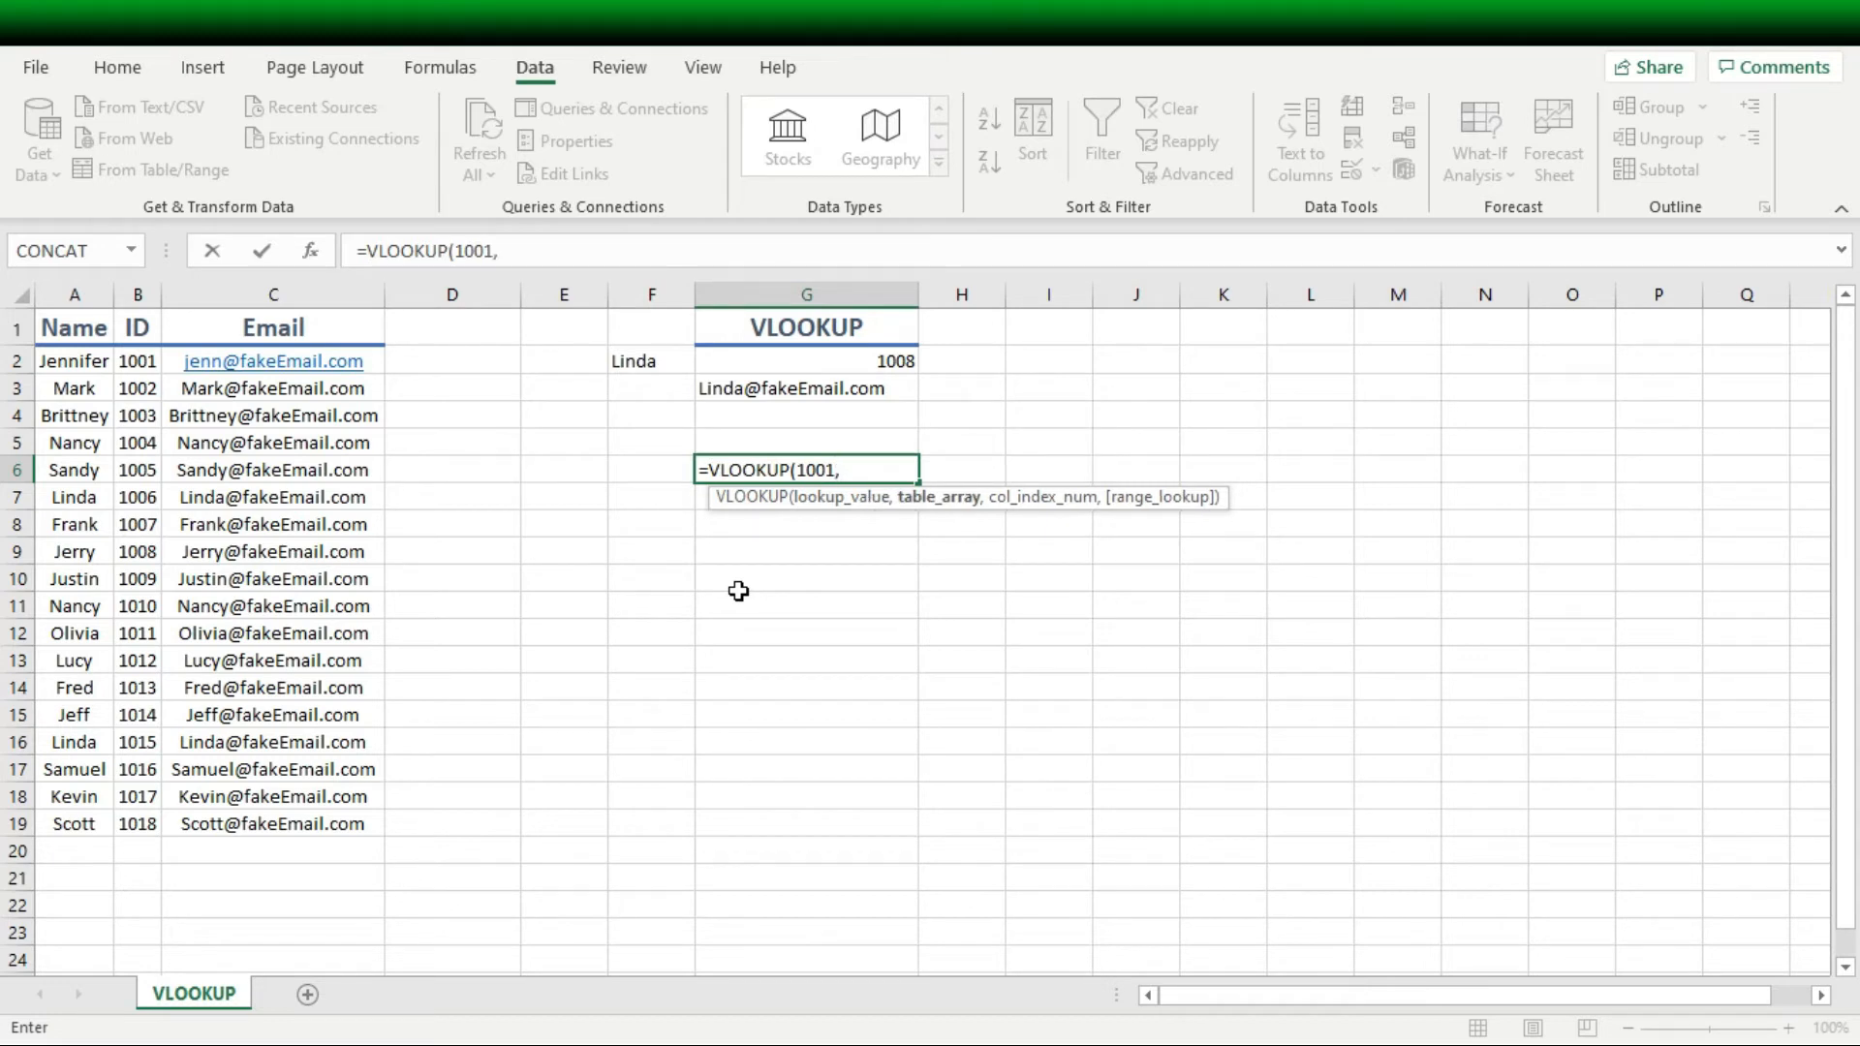
pyautogui.moveTo(74, 364); pyautogui.dragTo(258, 833)
pyautogui.write(',')
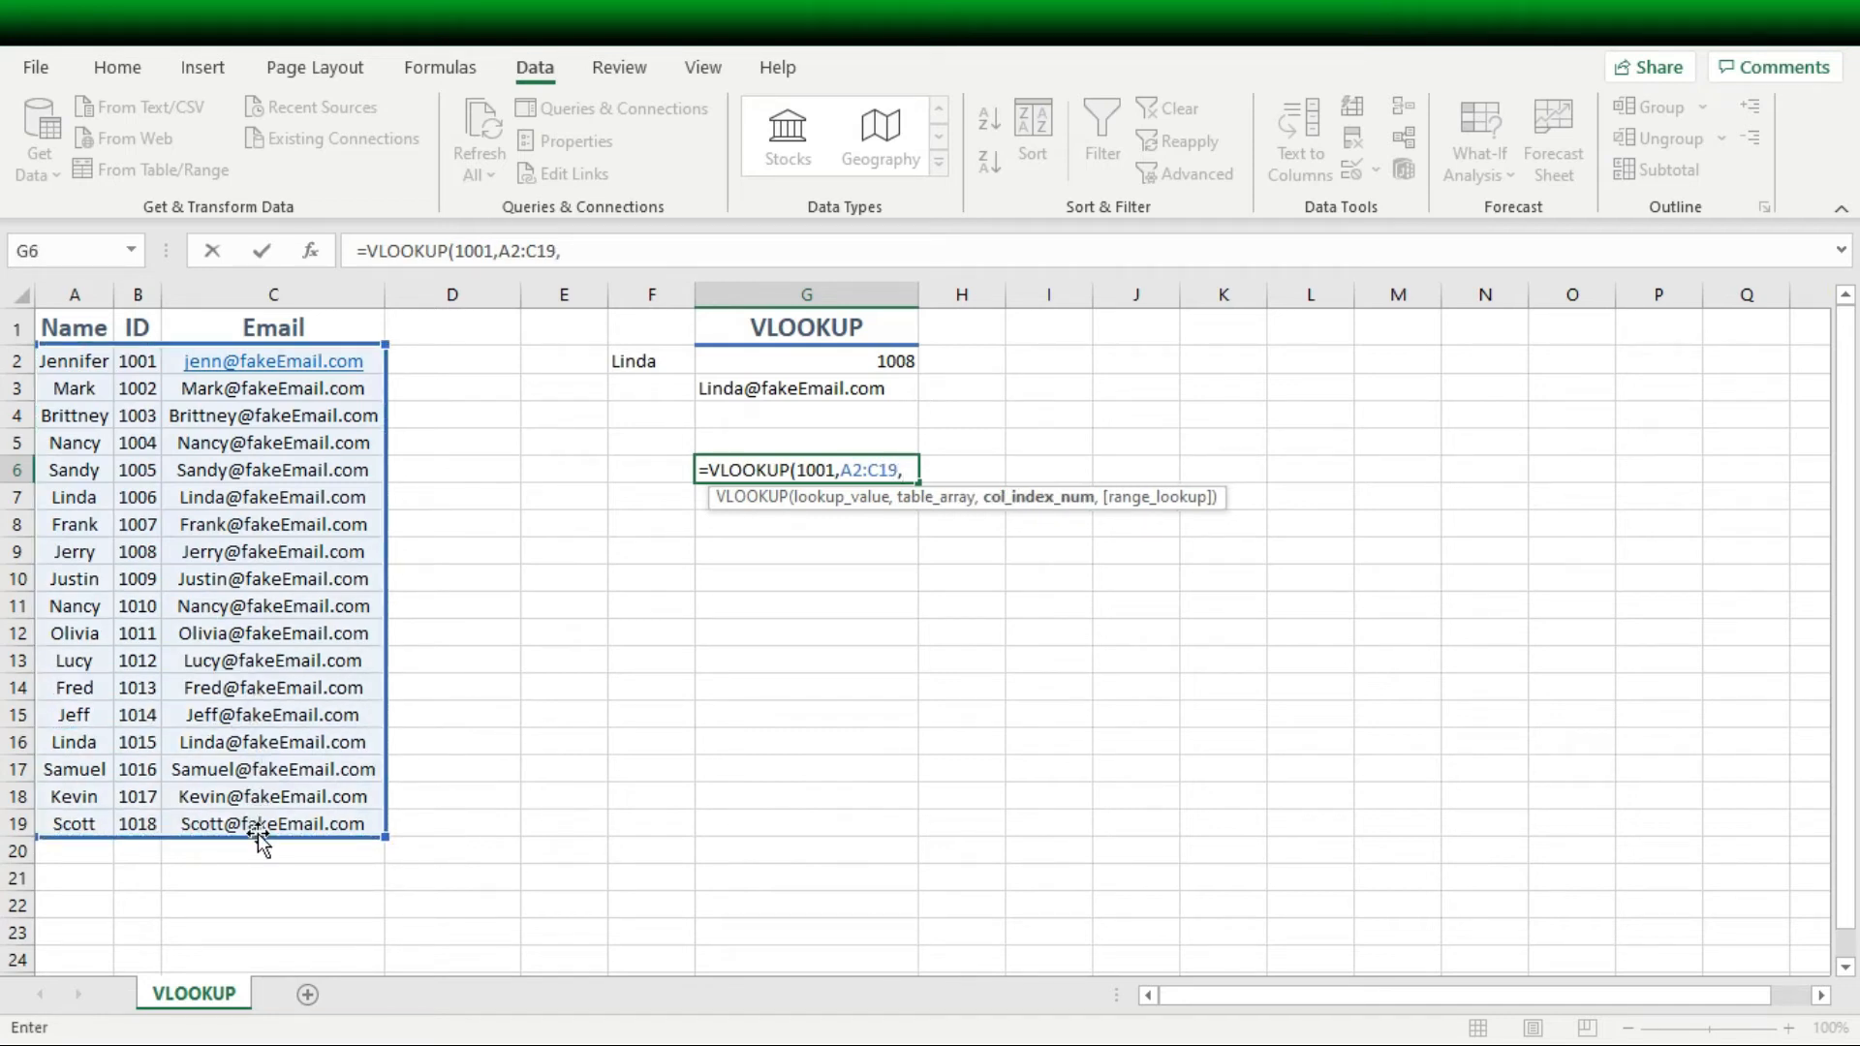
# - Complete the VLOOKUP formula in G6 with column index 1 and FALSE for an exact match
pyautogui.write('1')
pyautogui.write(',')
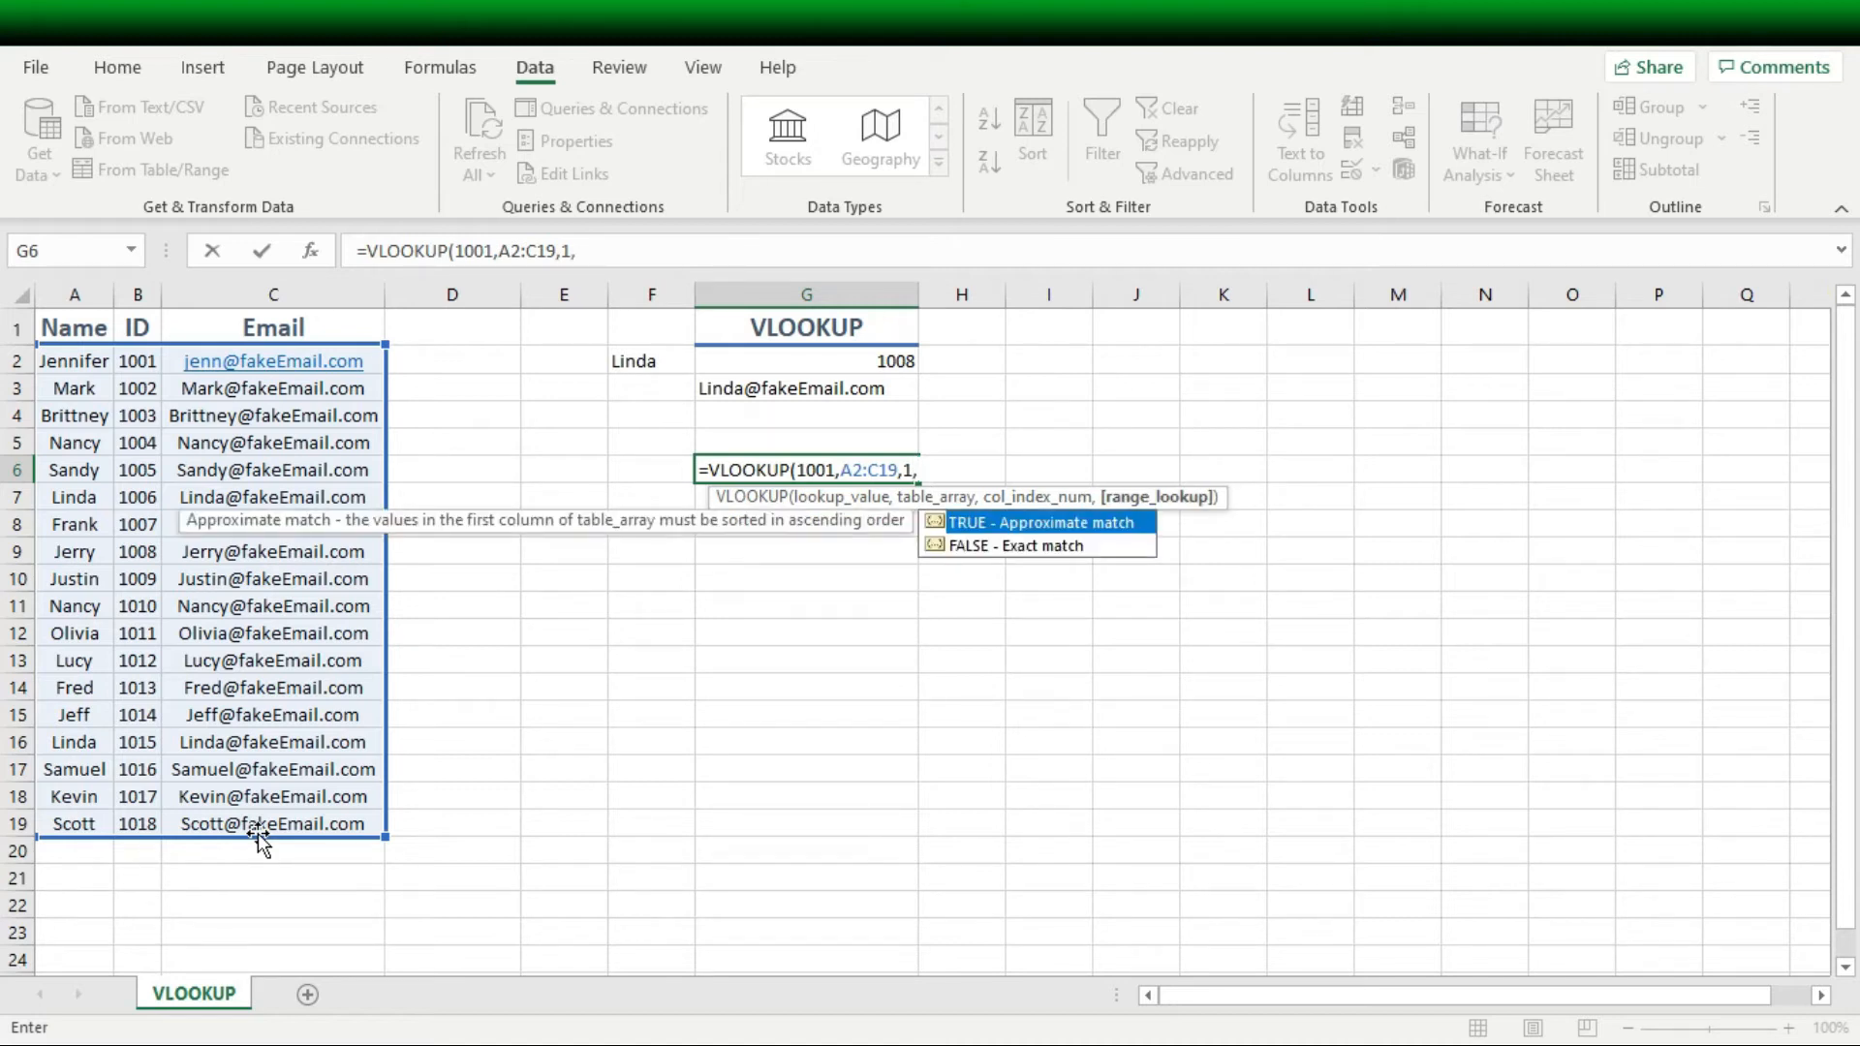
pyautogui.press('Down')
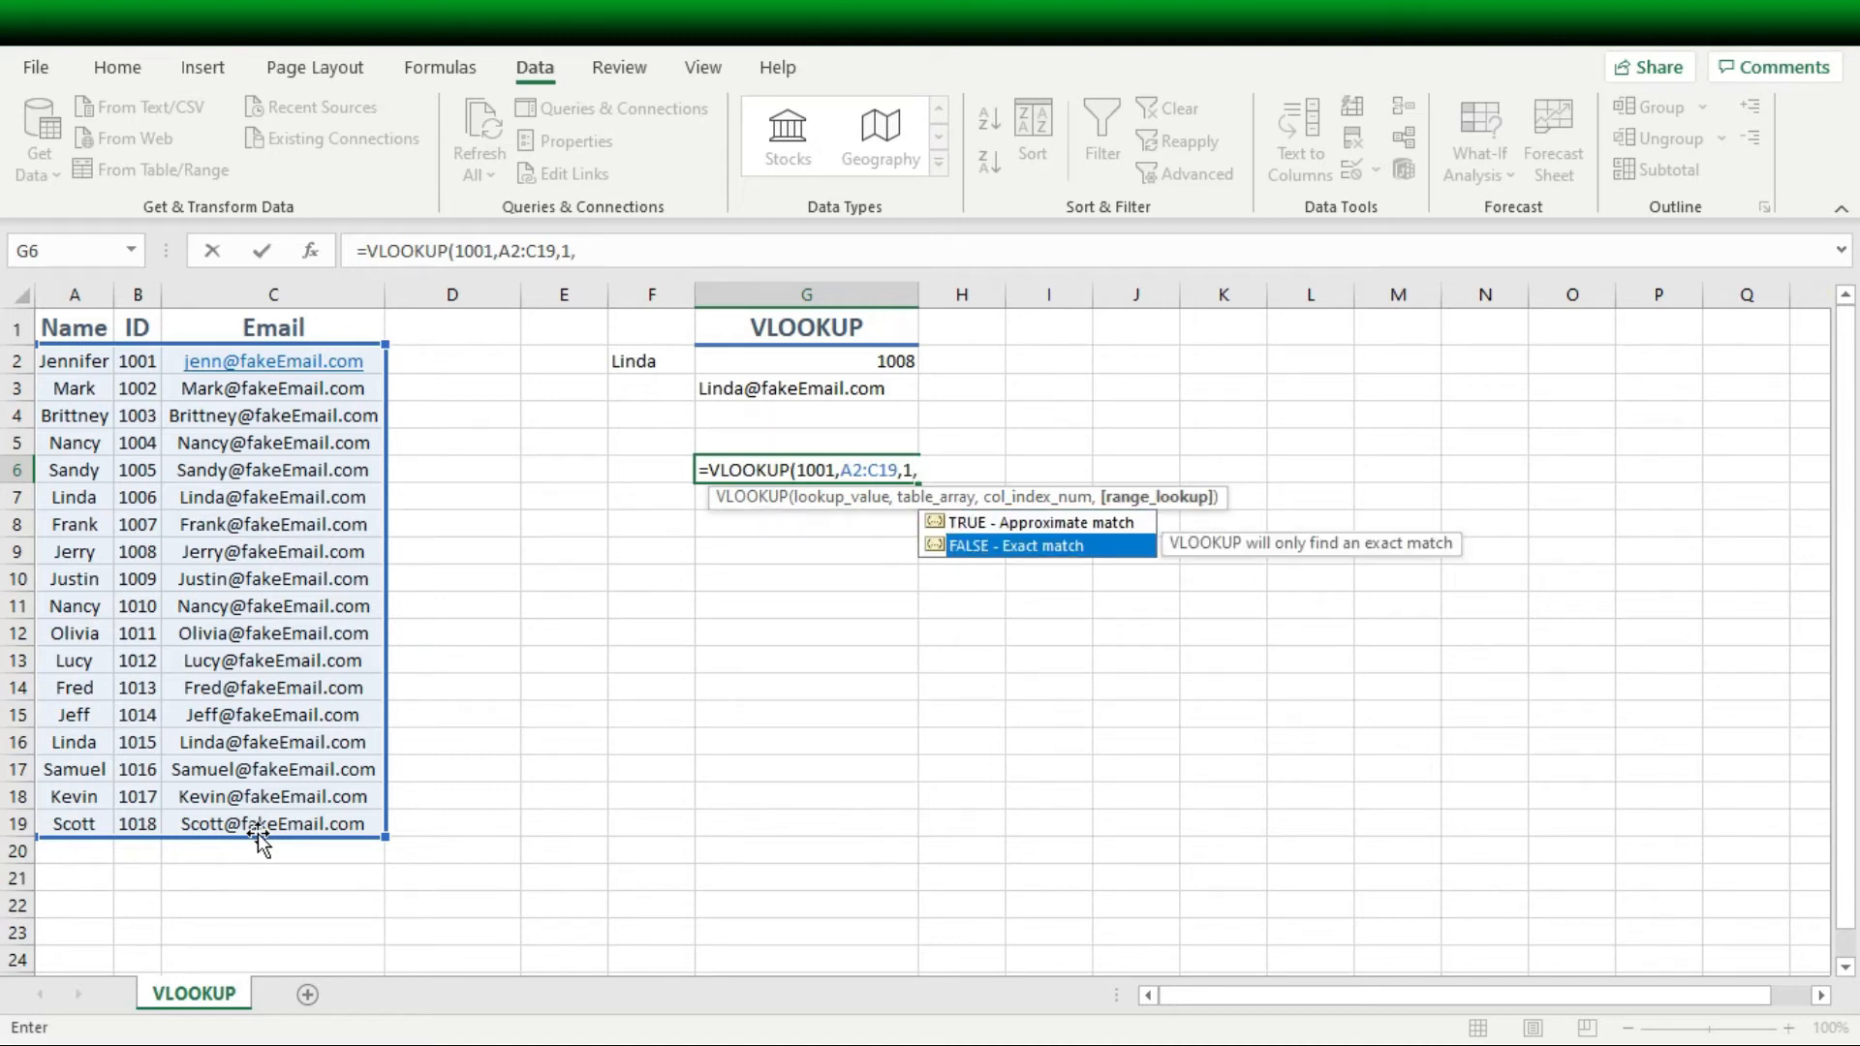
pyautogui.press('Escape')
pyautogui.write('FALSE')
pyautogui.press('Return')
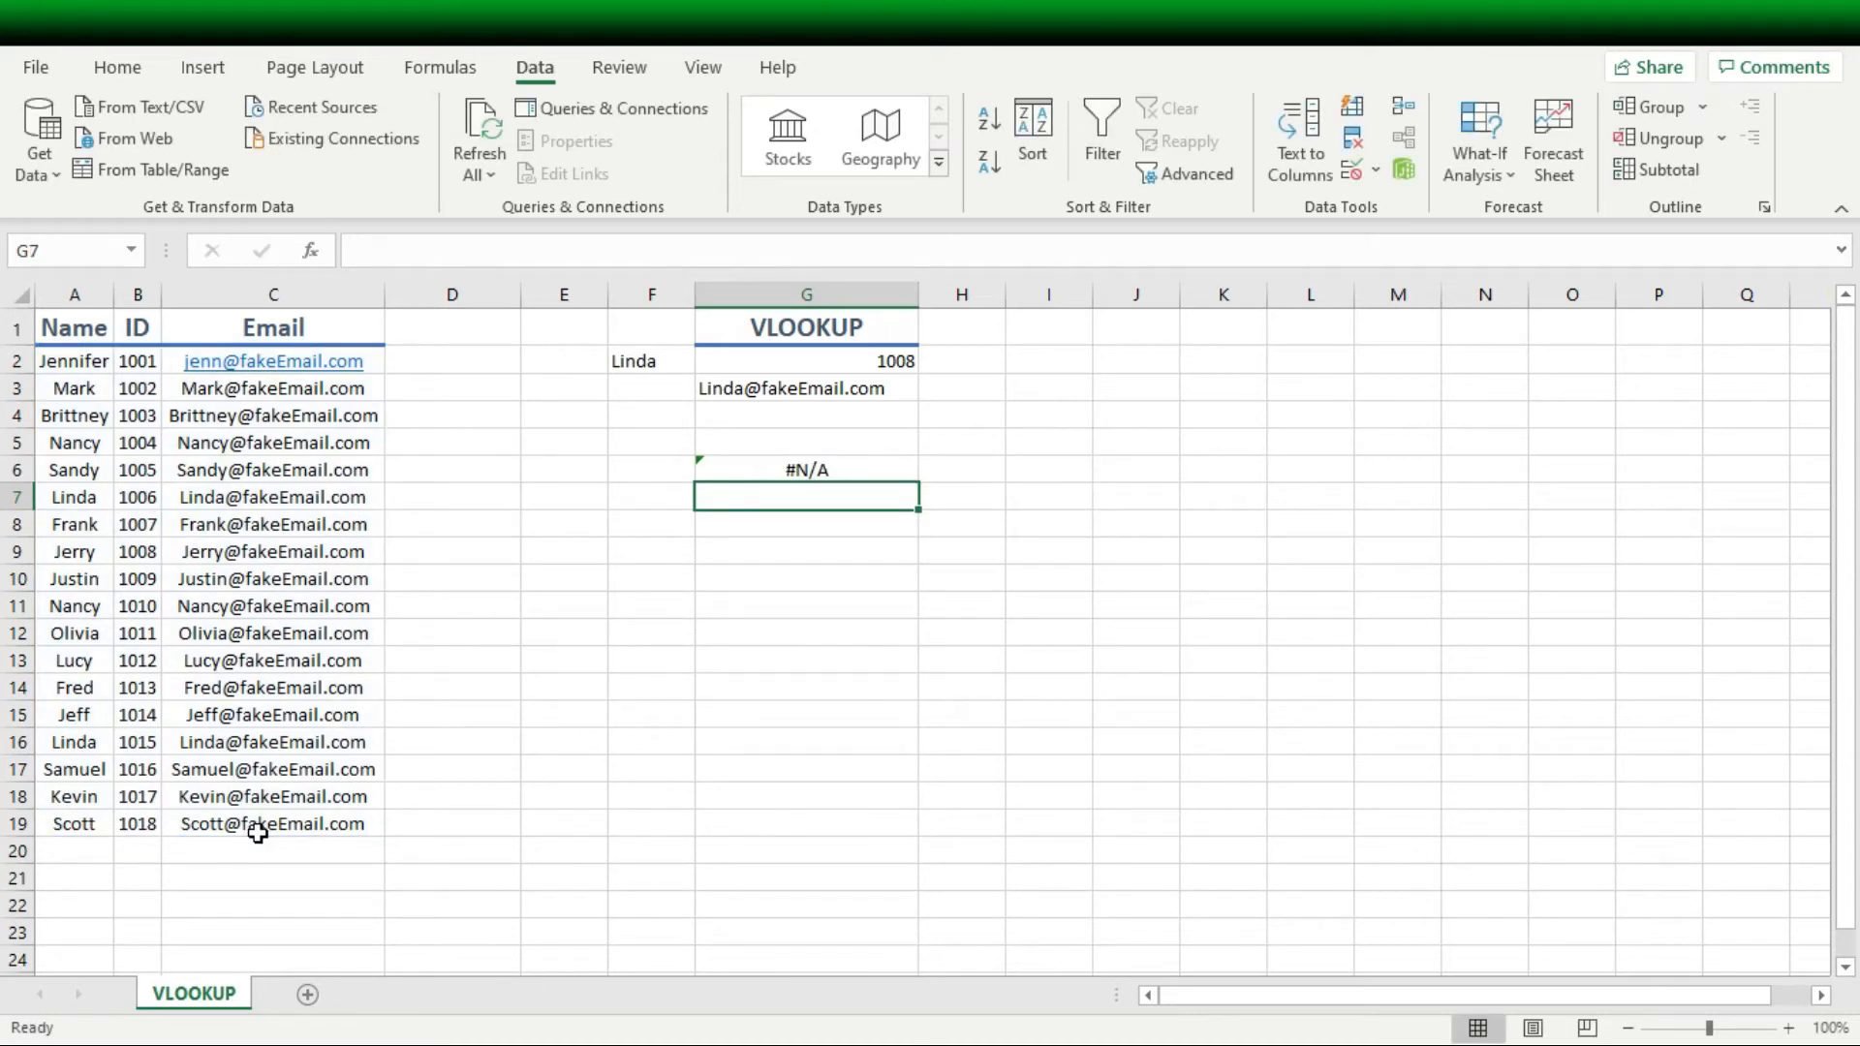
# - Set the column index of the VLOOKUP formula in G6 to 3
pyautogui.click(866, 472)
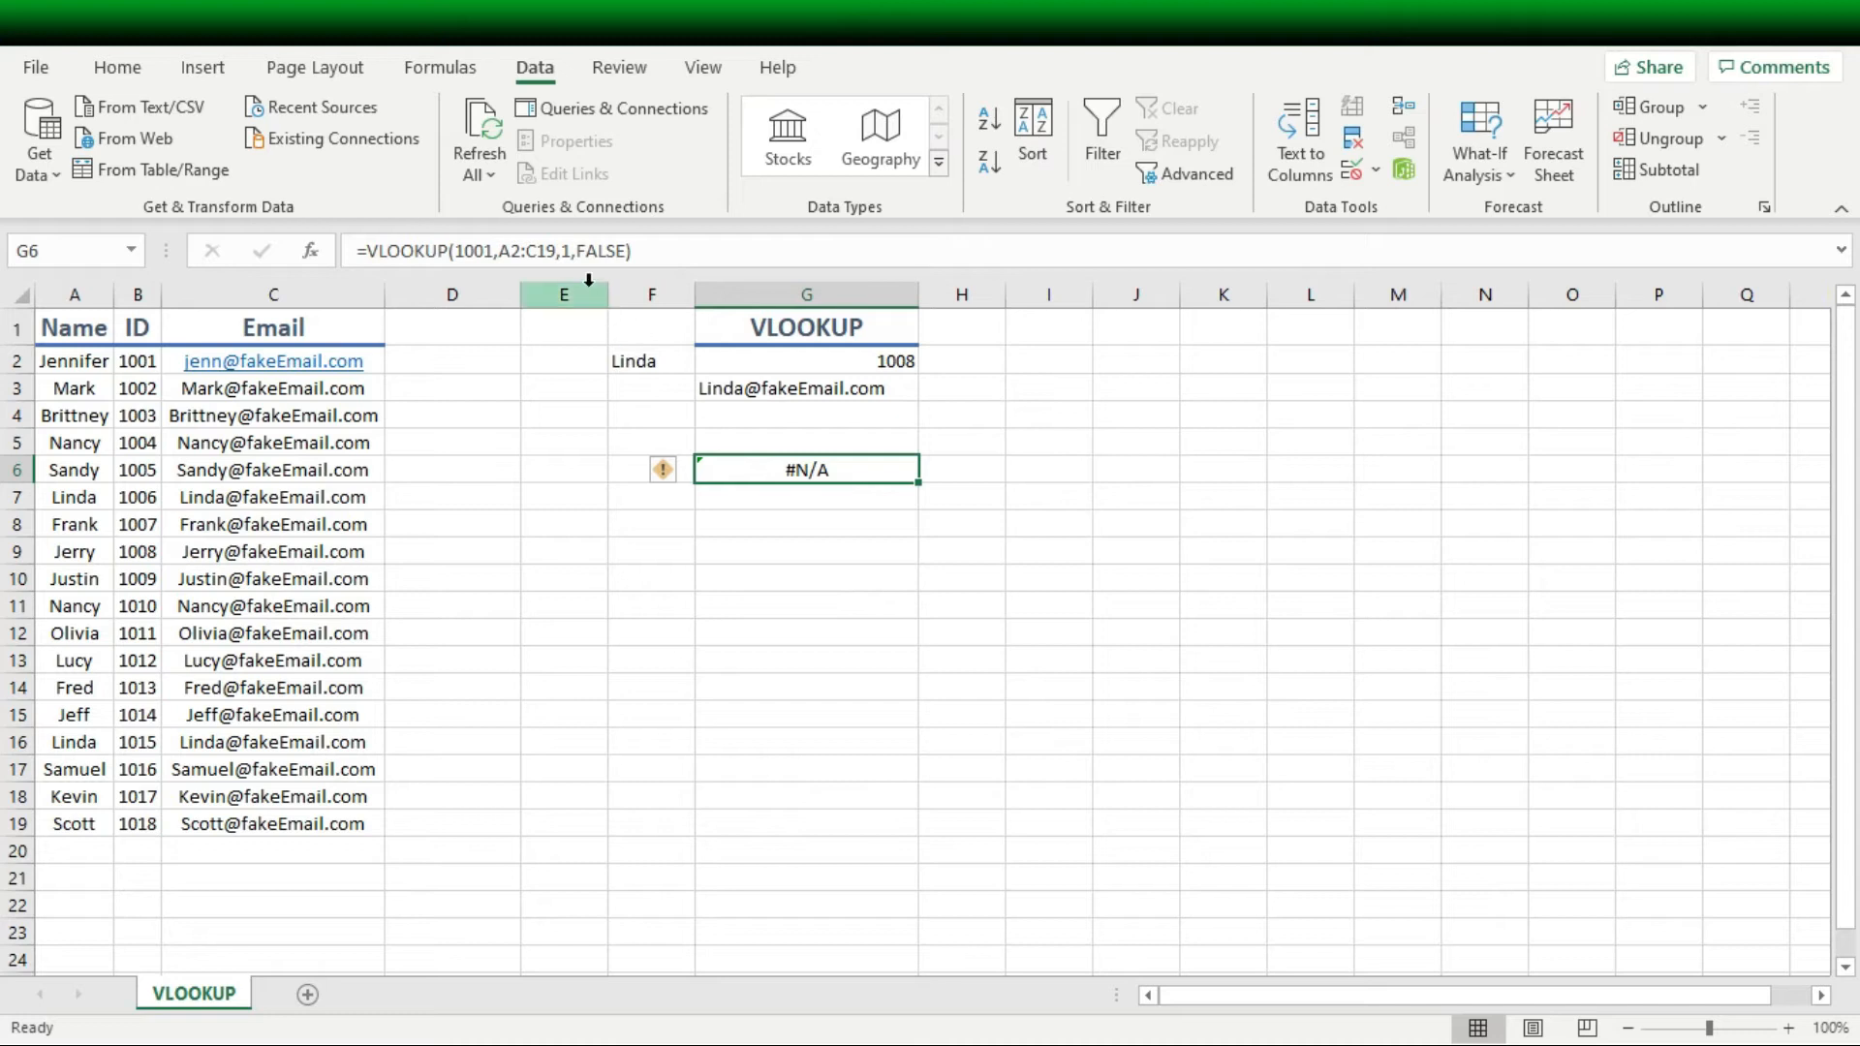
pyautogui.click(572, 251)
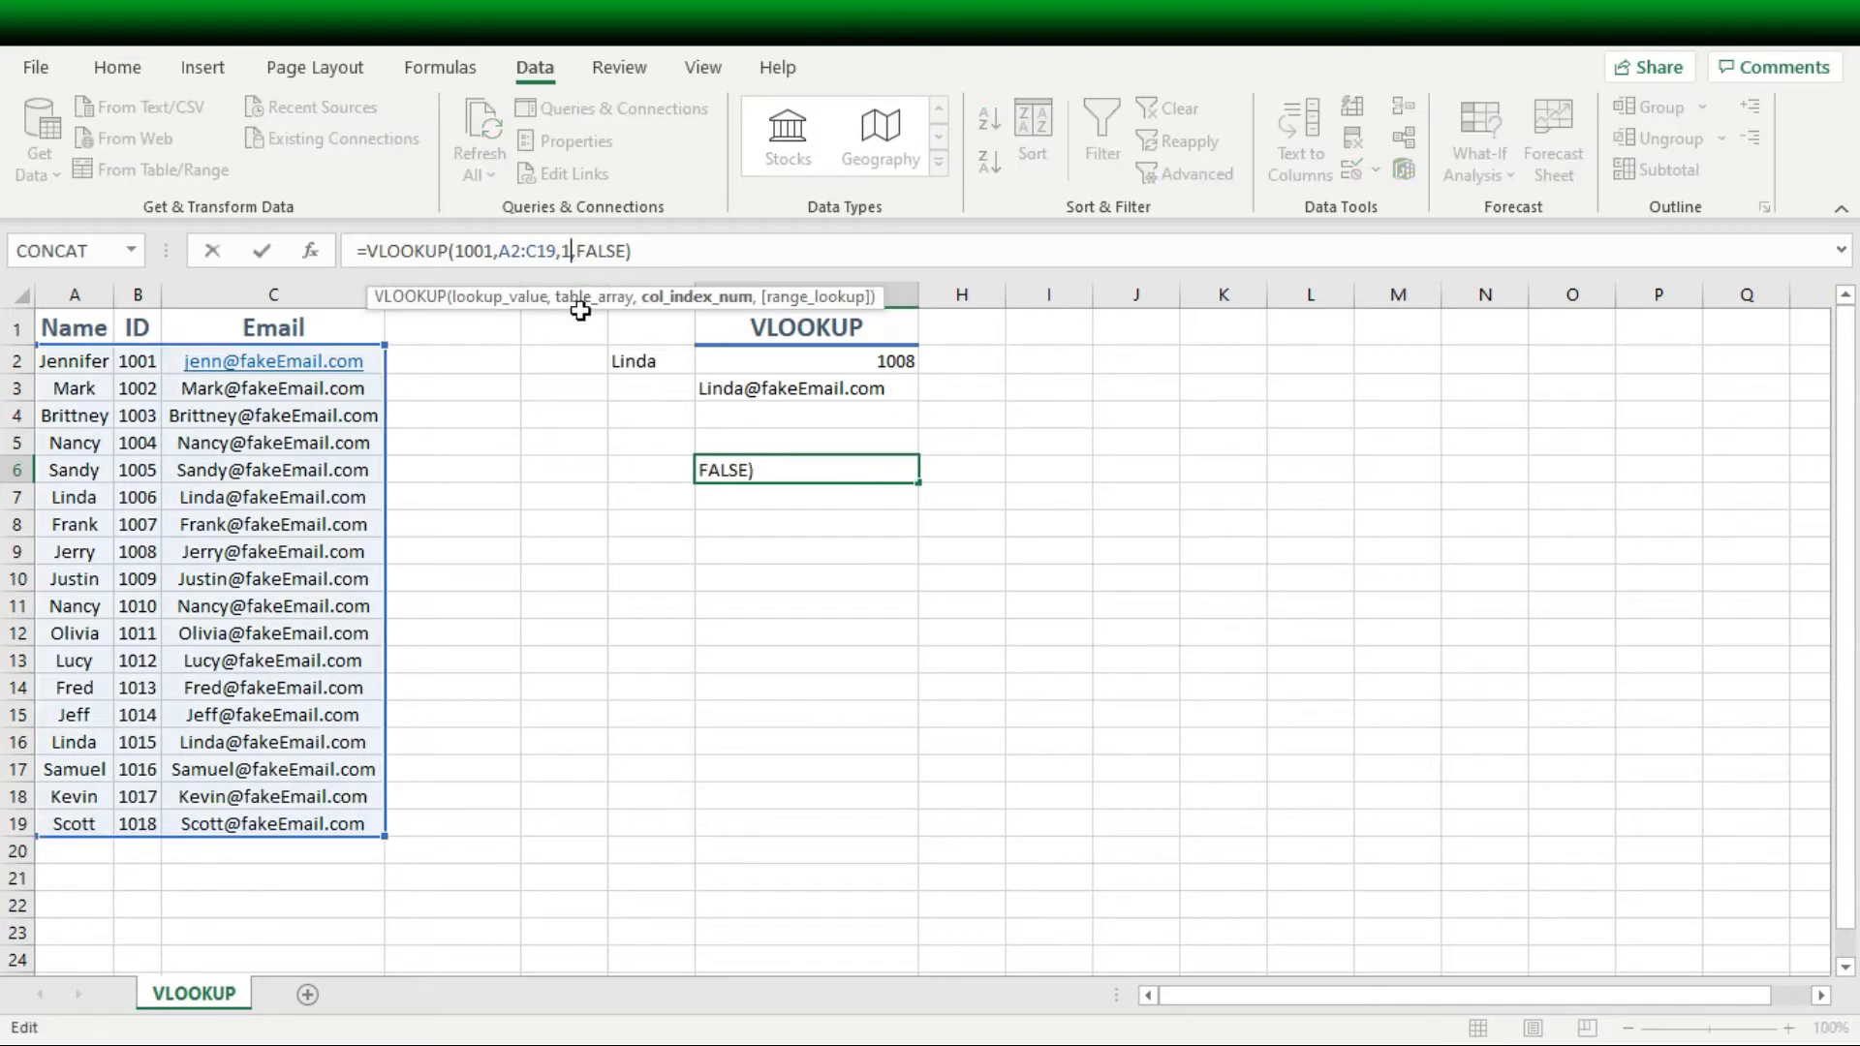
pyautogui.press('BackSpace')
pyautogui.write('3')
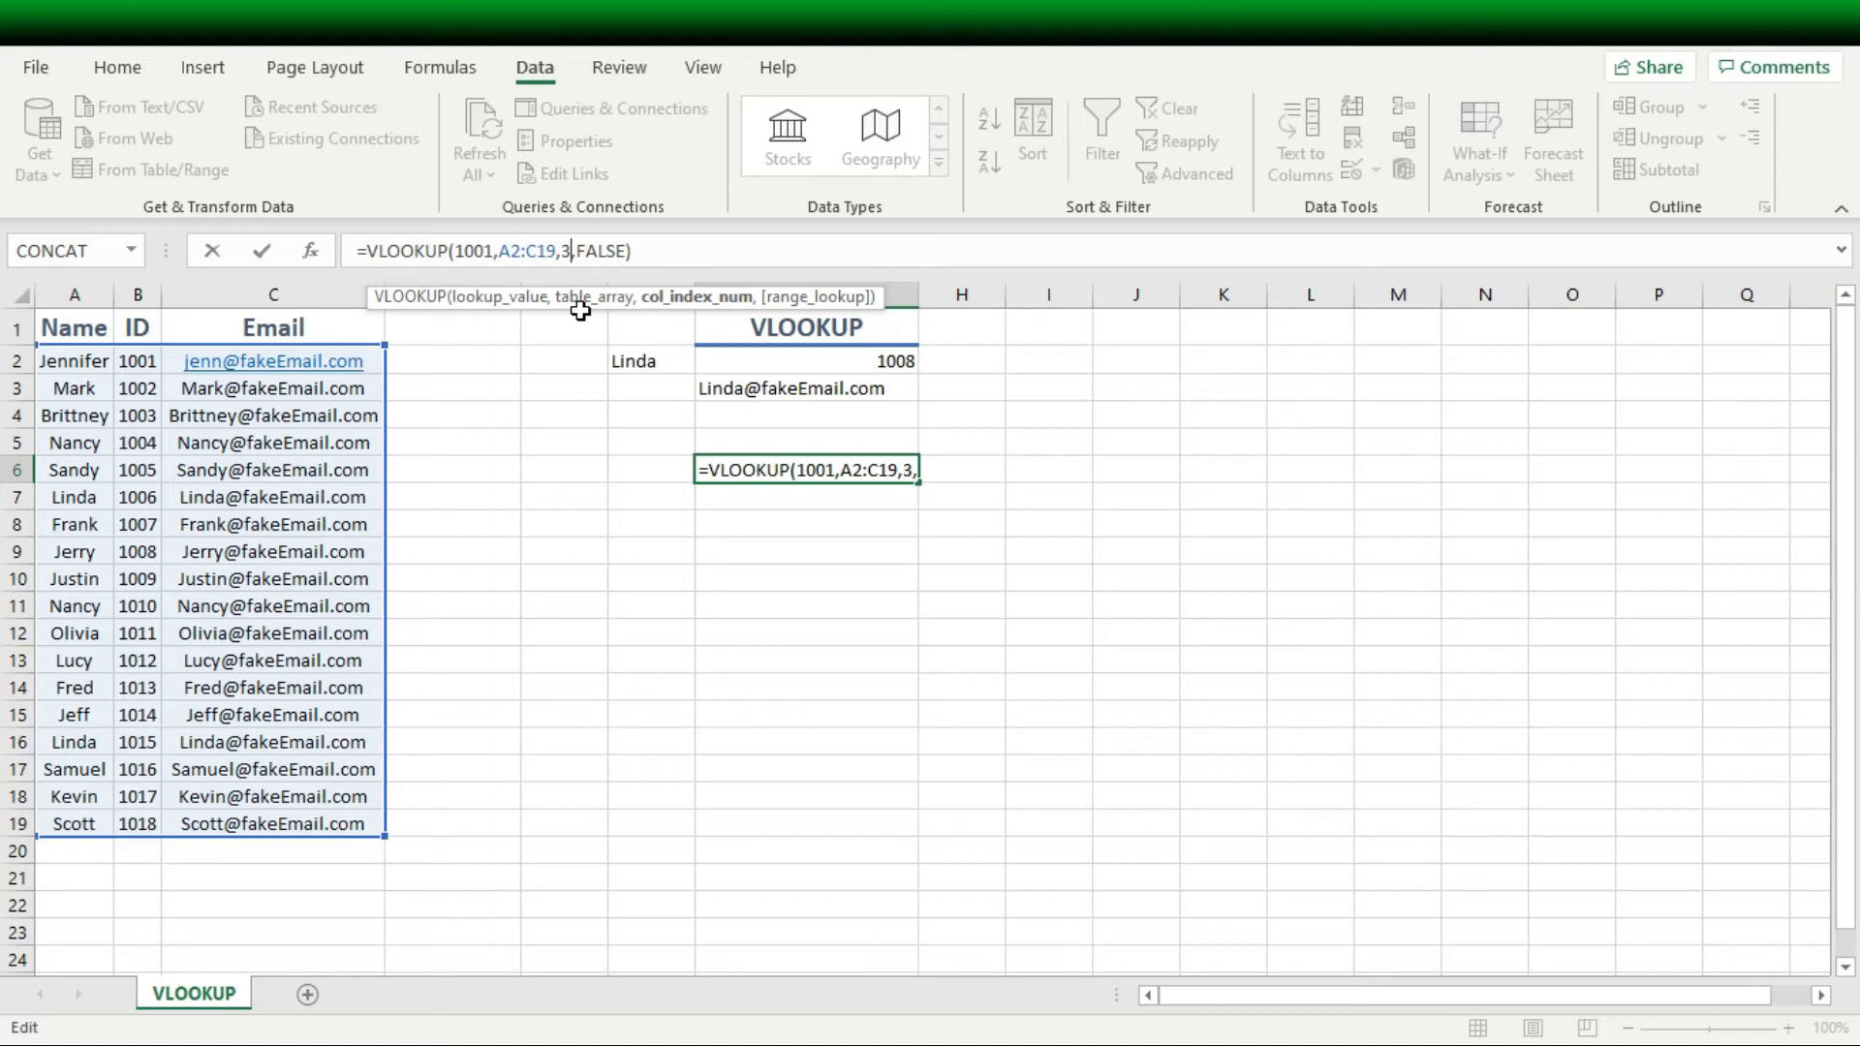
pyautogui.press('Return')
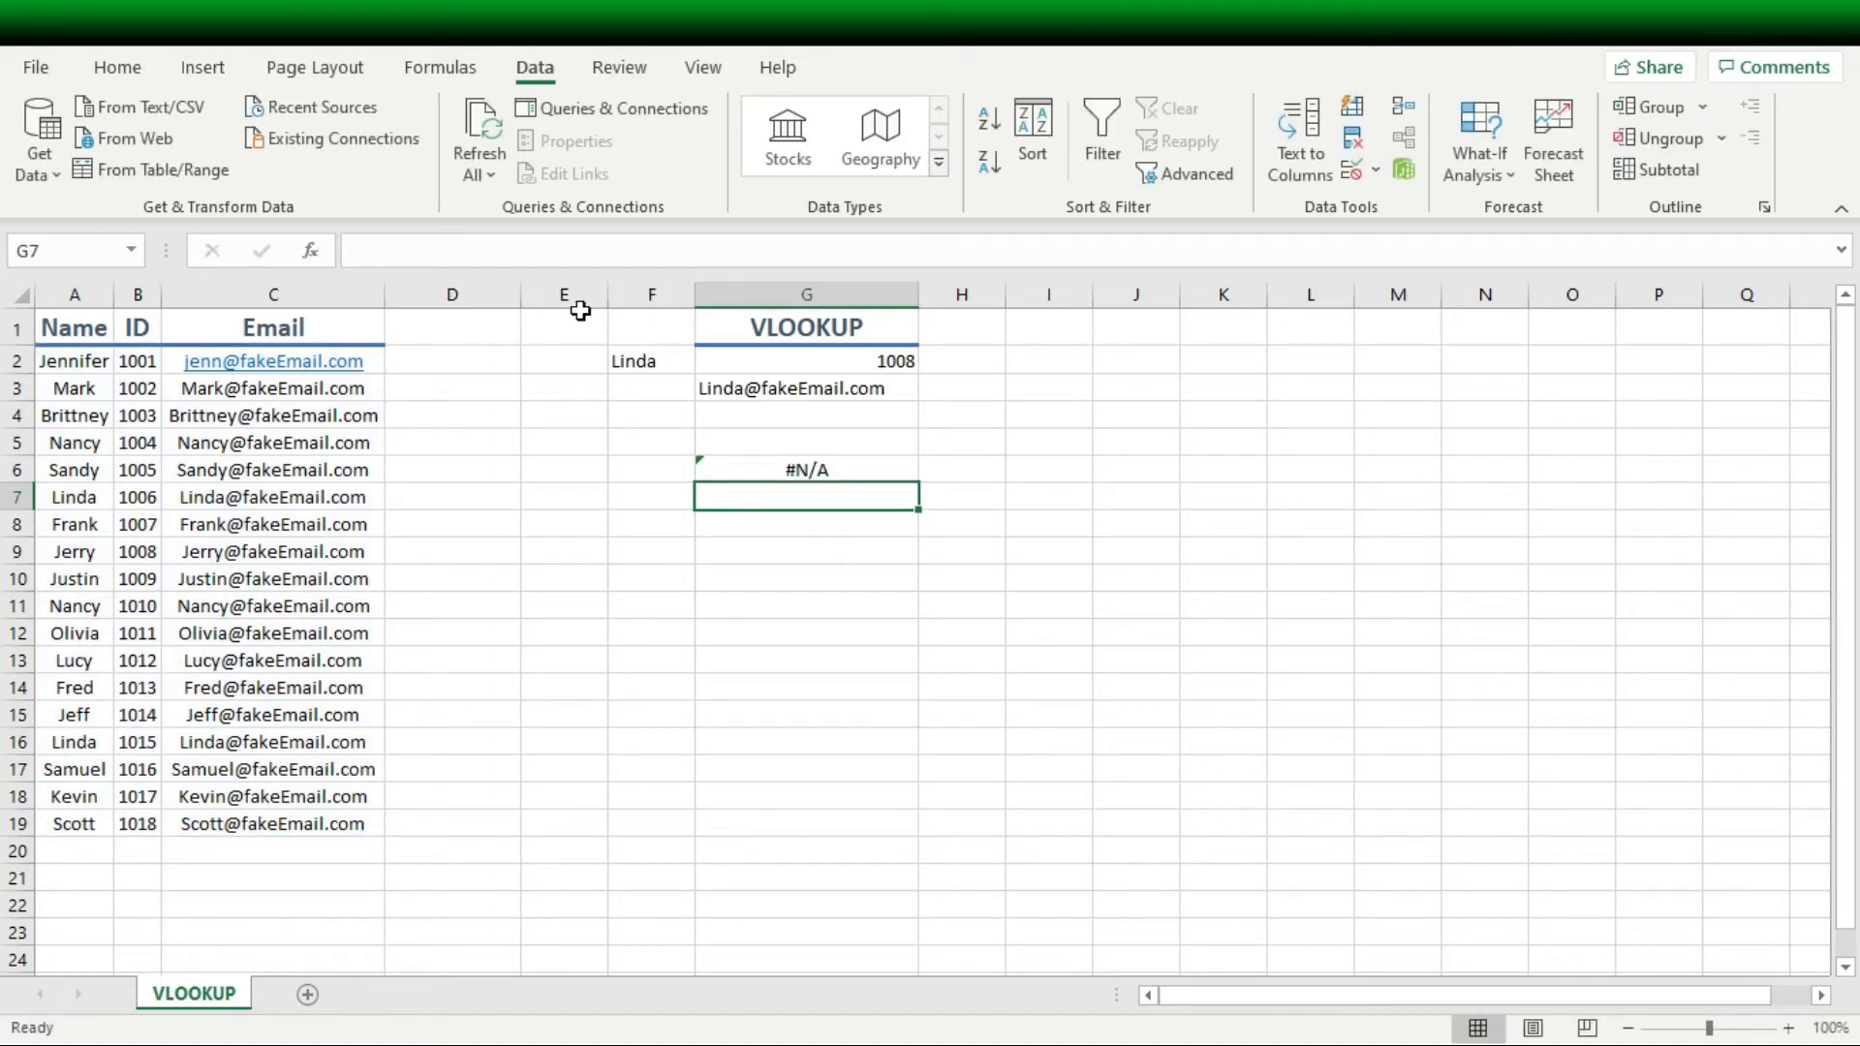
pyautogui.click(866, 472)
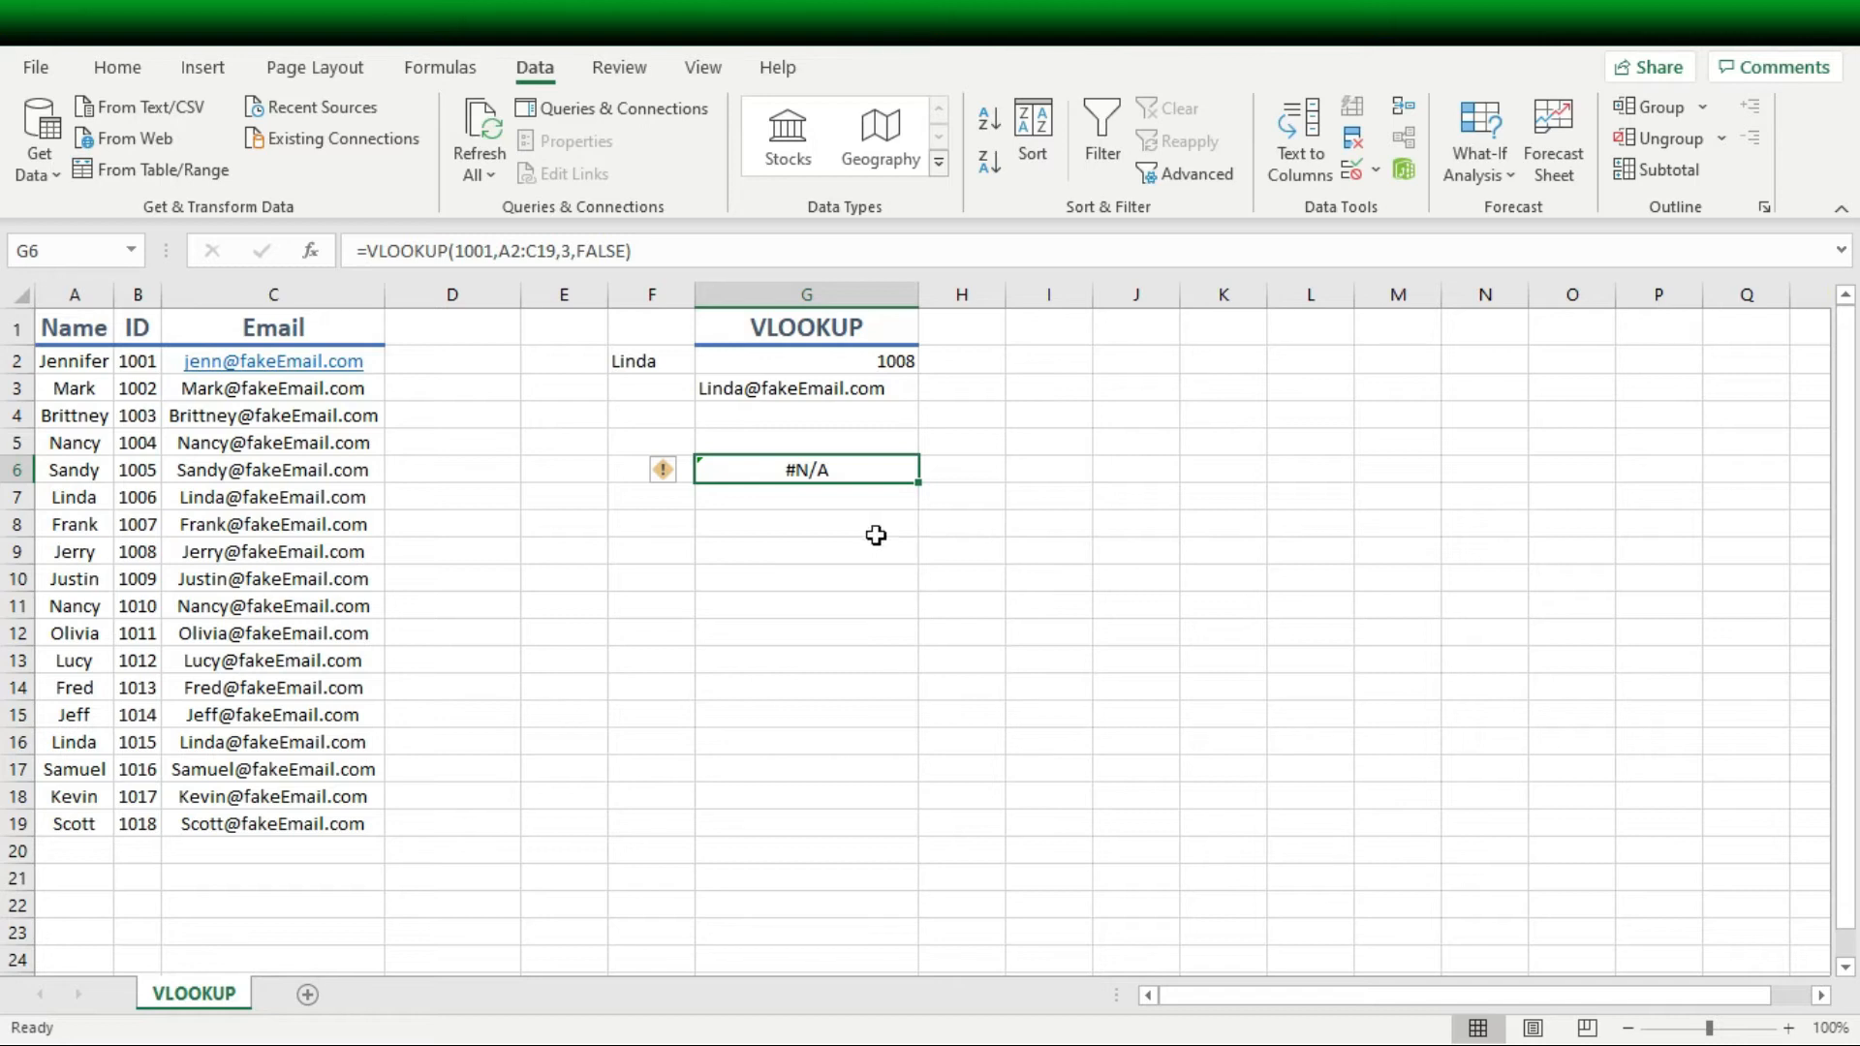
# - Enter a VLOOKUP formula in G8 for ID 1001 with table array B2:C19, column index 2 and FALSE for an exact match
pyautogui.click(819, 530)
pyautogui.write('=vl')
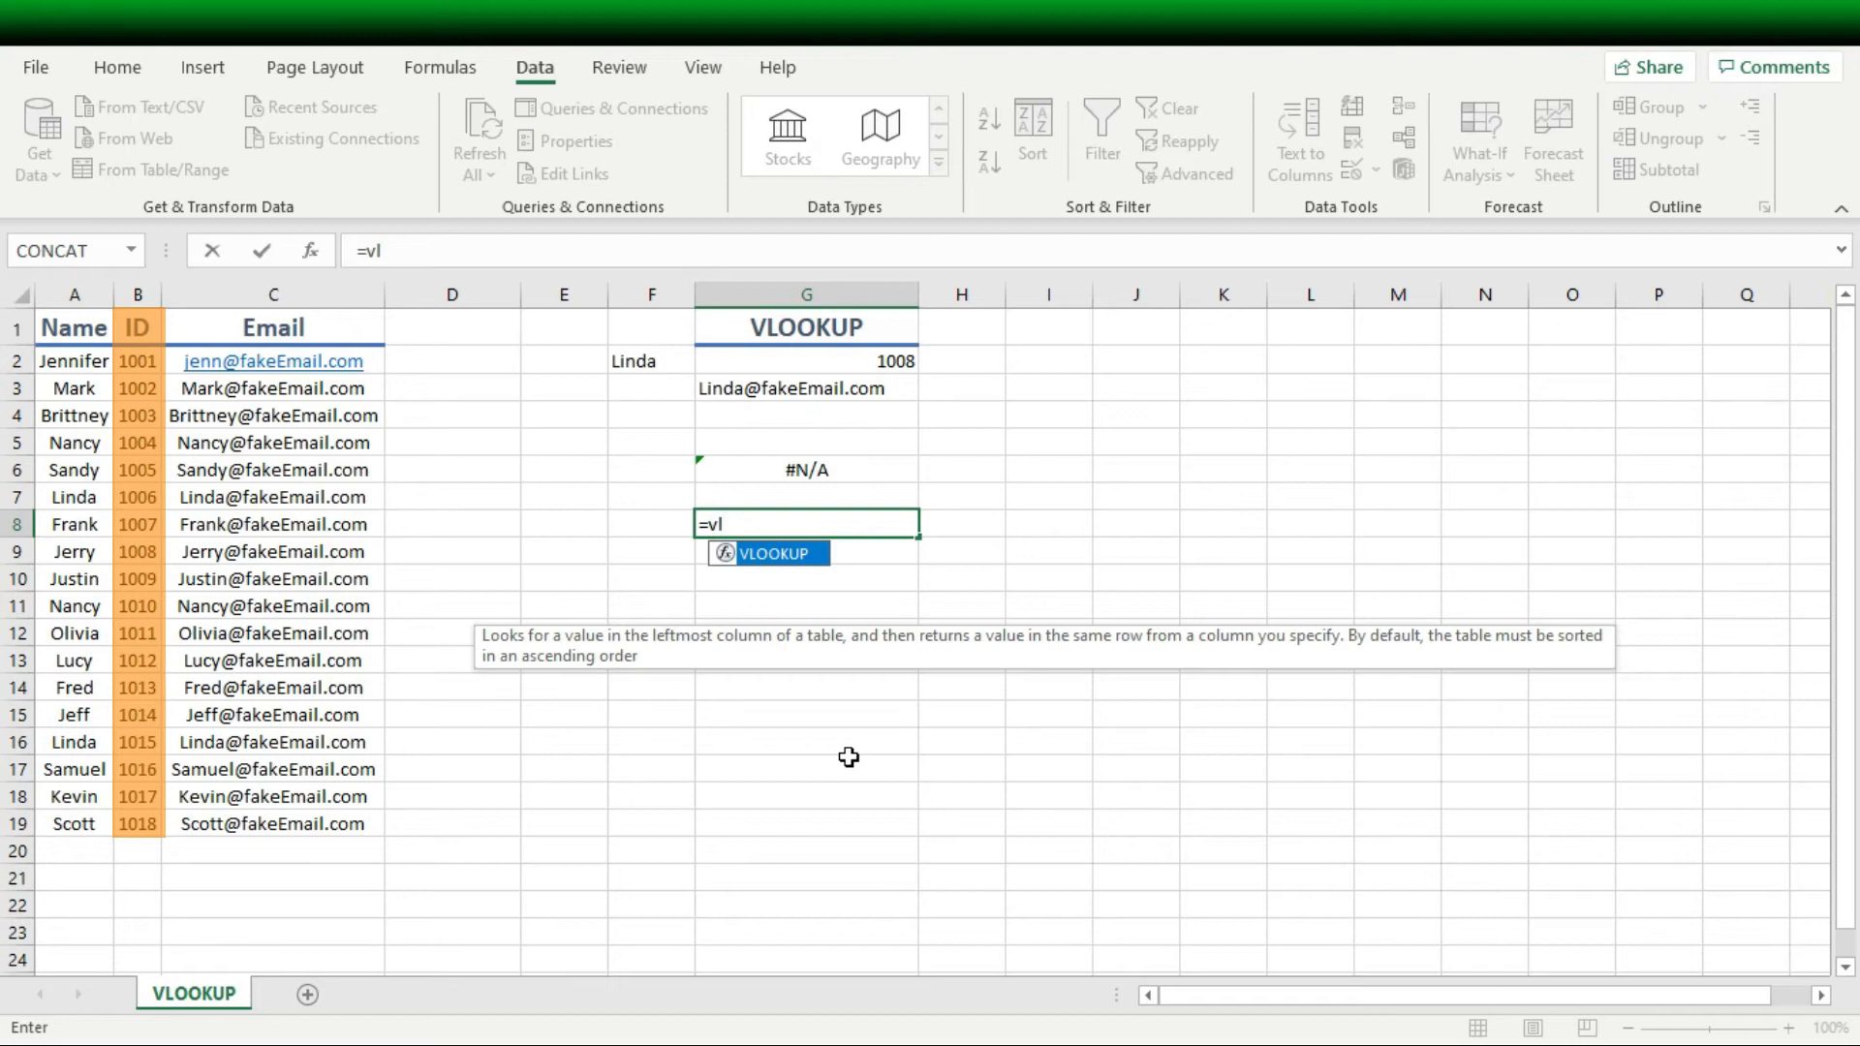
pyautogui.press('Tab')
pyautogui.write('1001,')
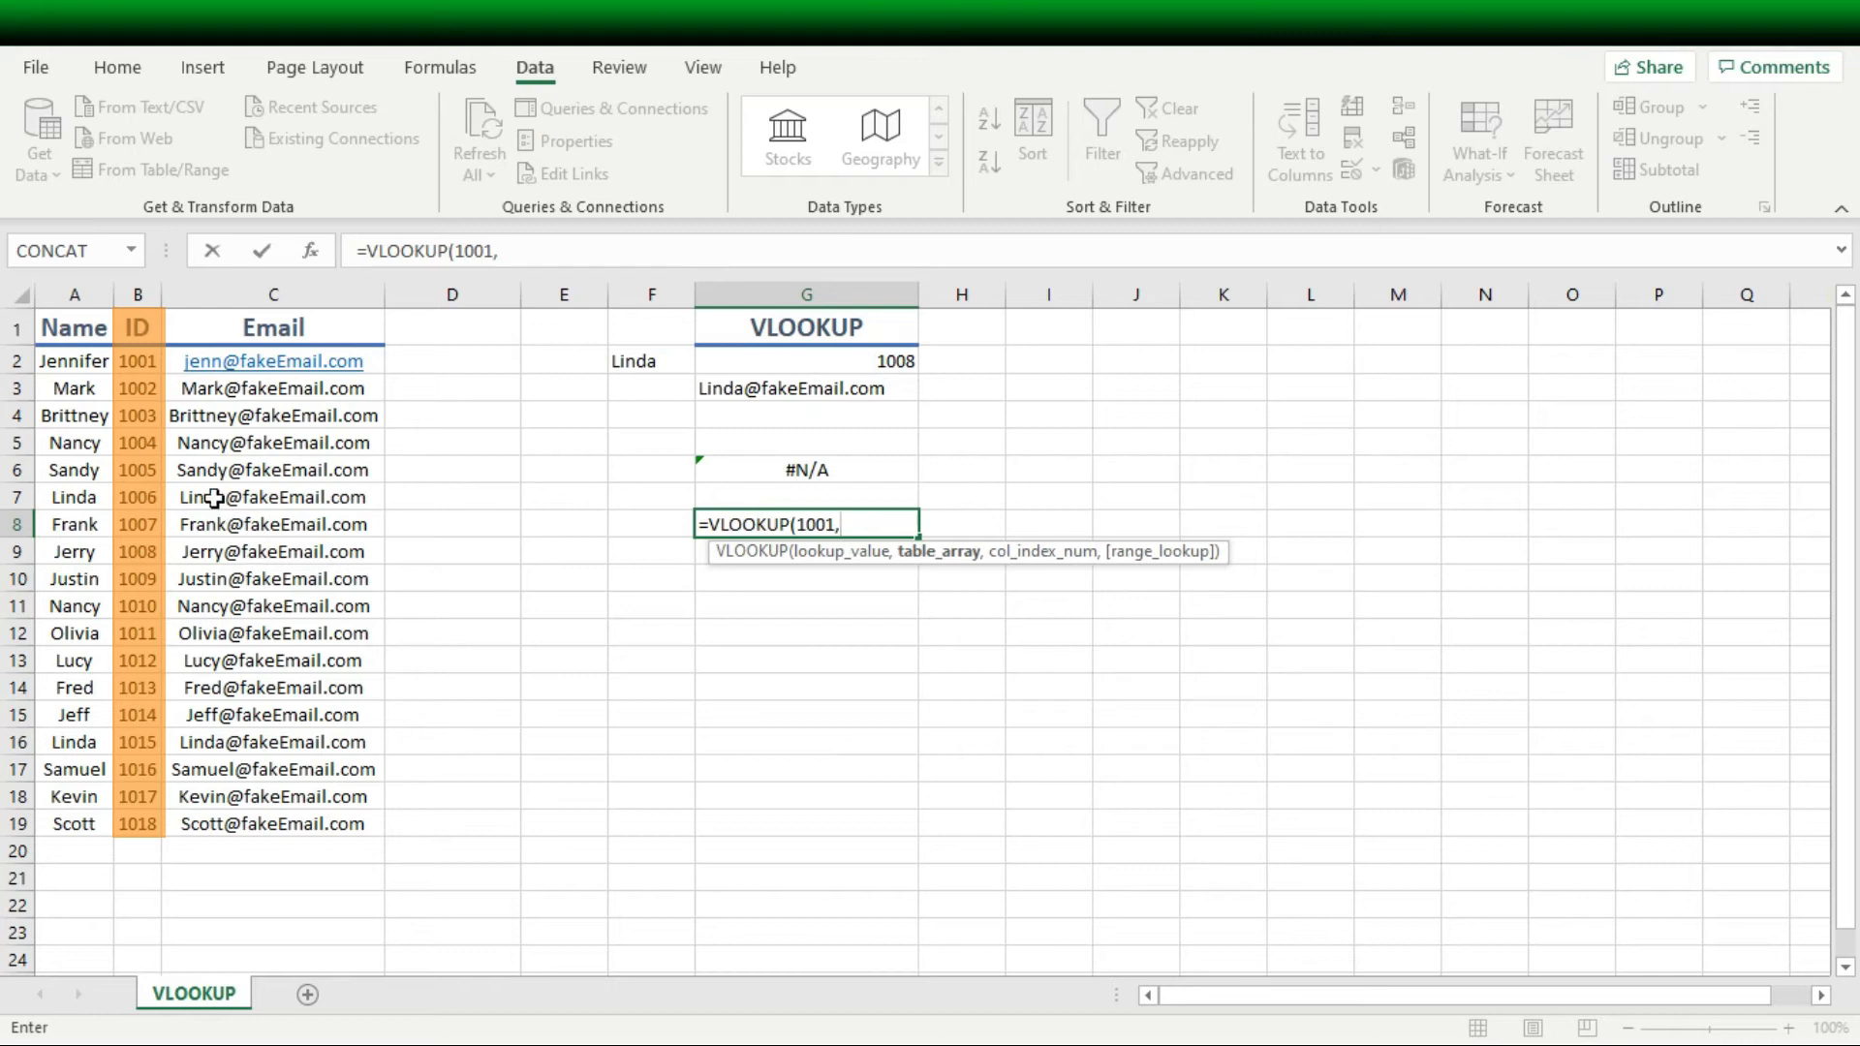
pyautogui.moveTo(136, 362); pyautogui.dragTo(214, 826)
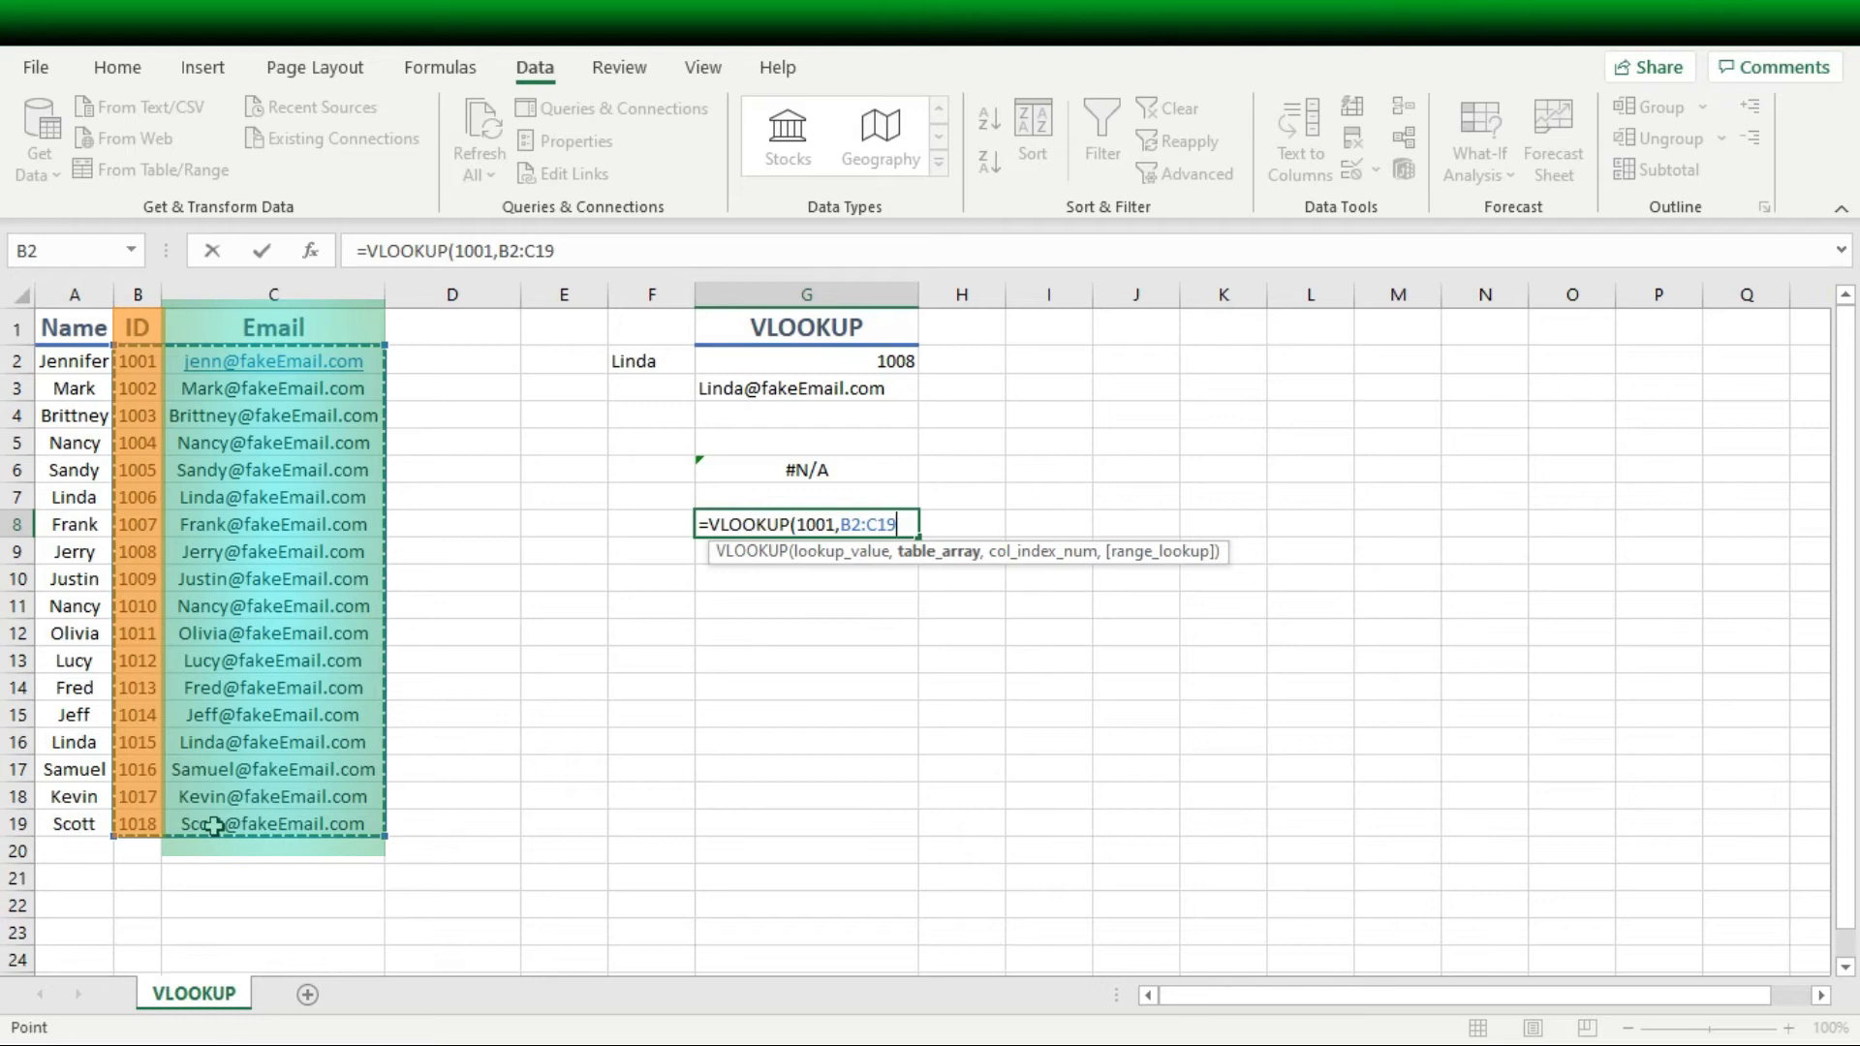
pyautogui.write(',2')
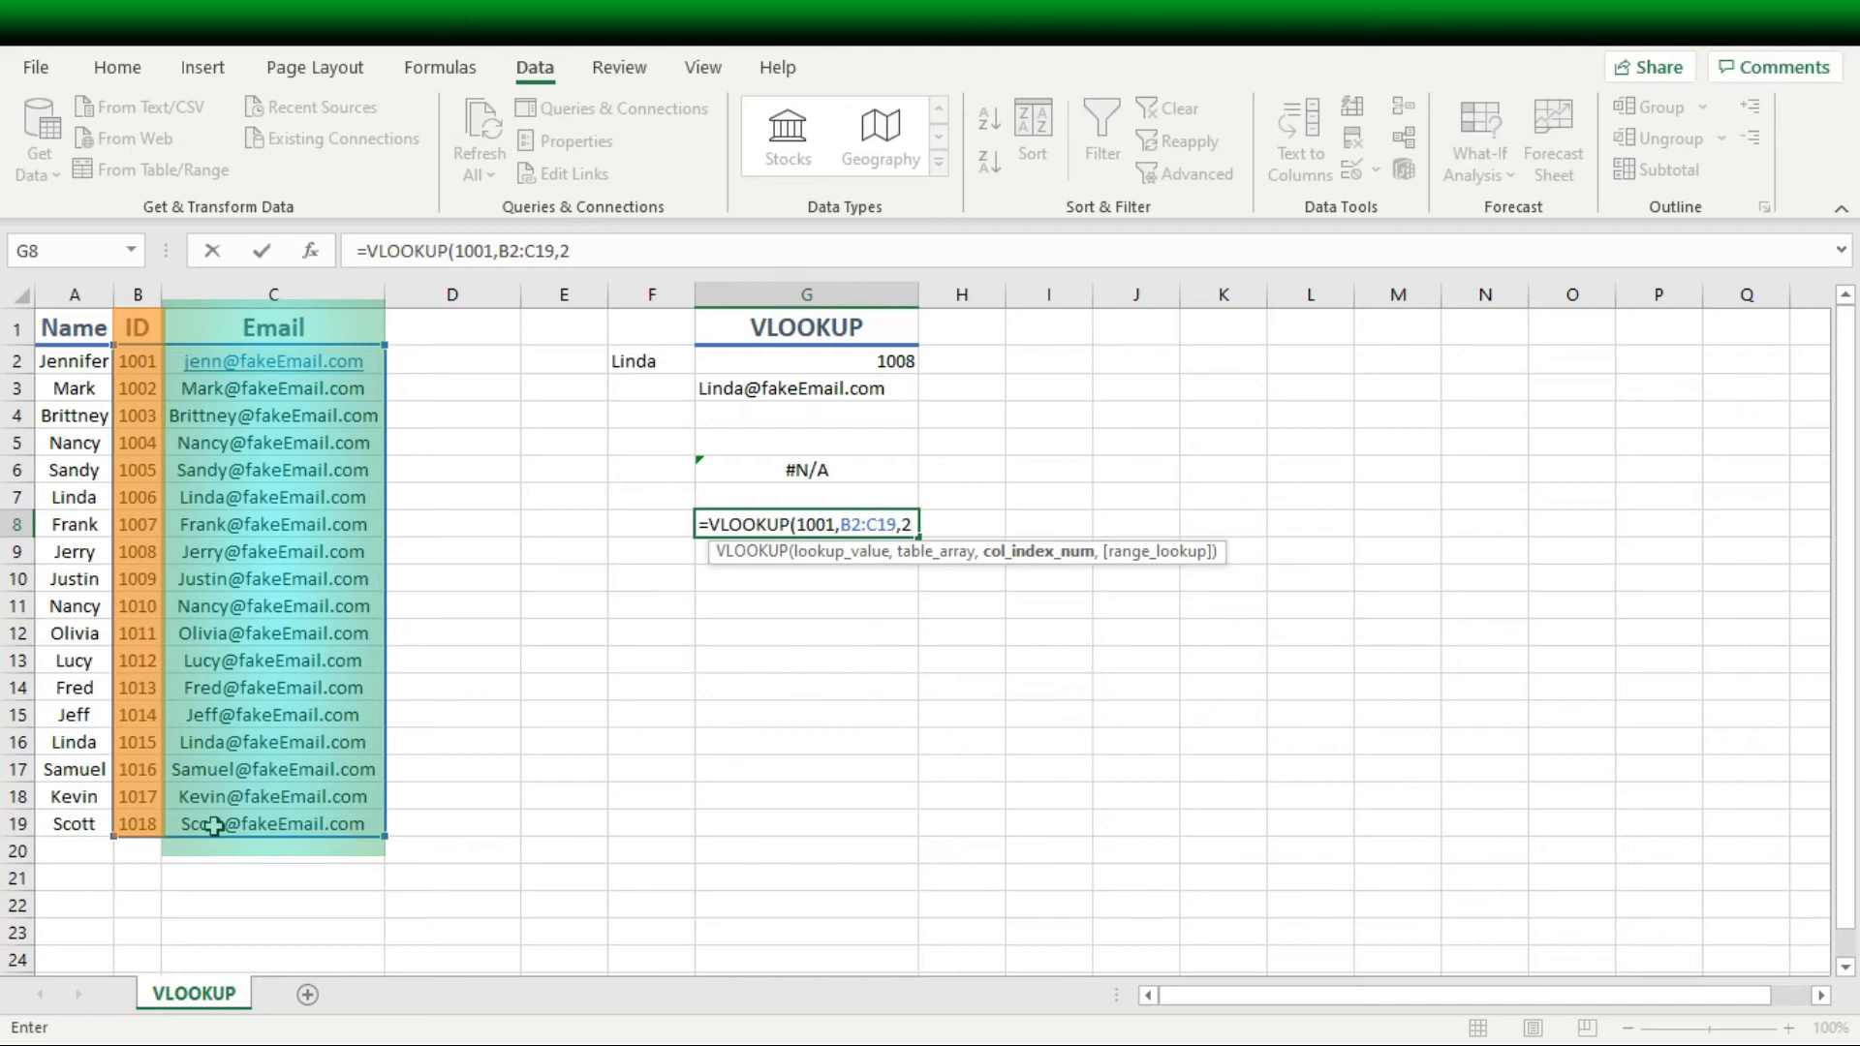
pyautogui.write(',')
pyautogui.press('Down')
pyautogui.press('Tab')
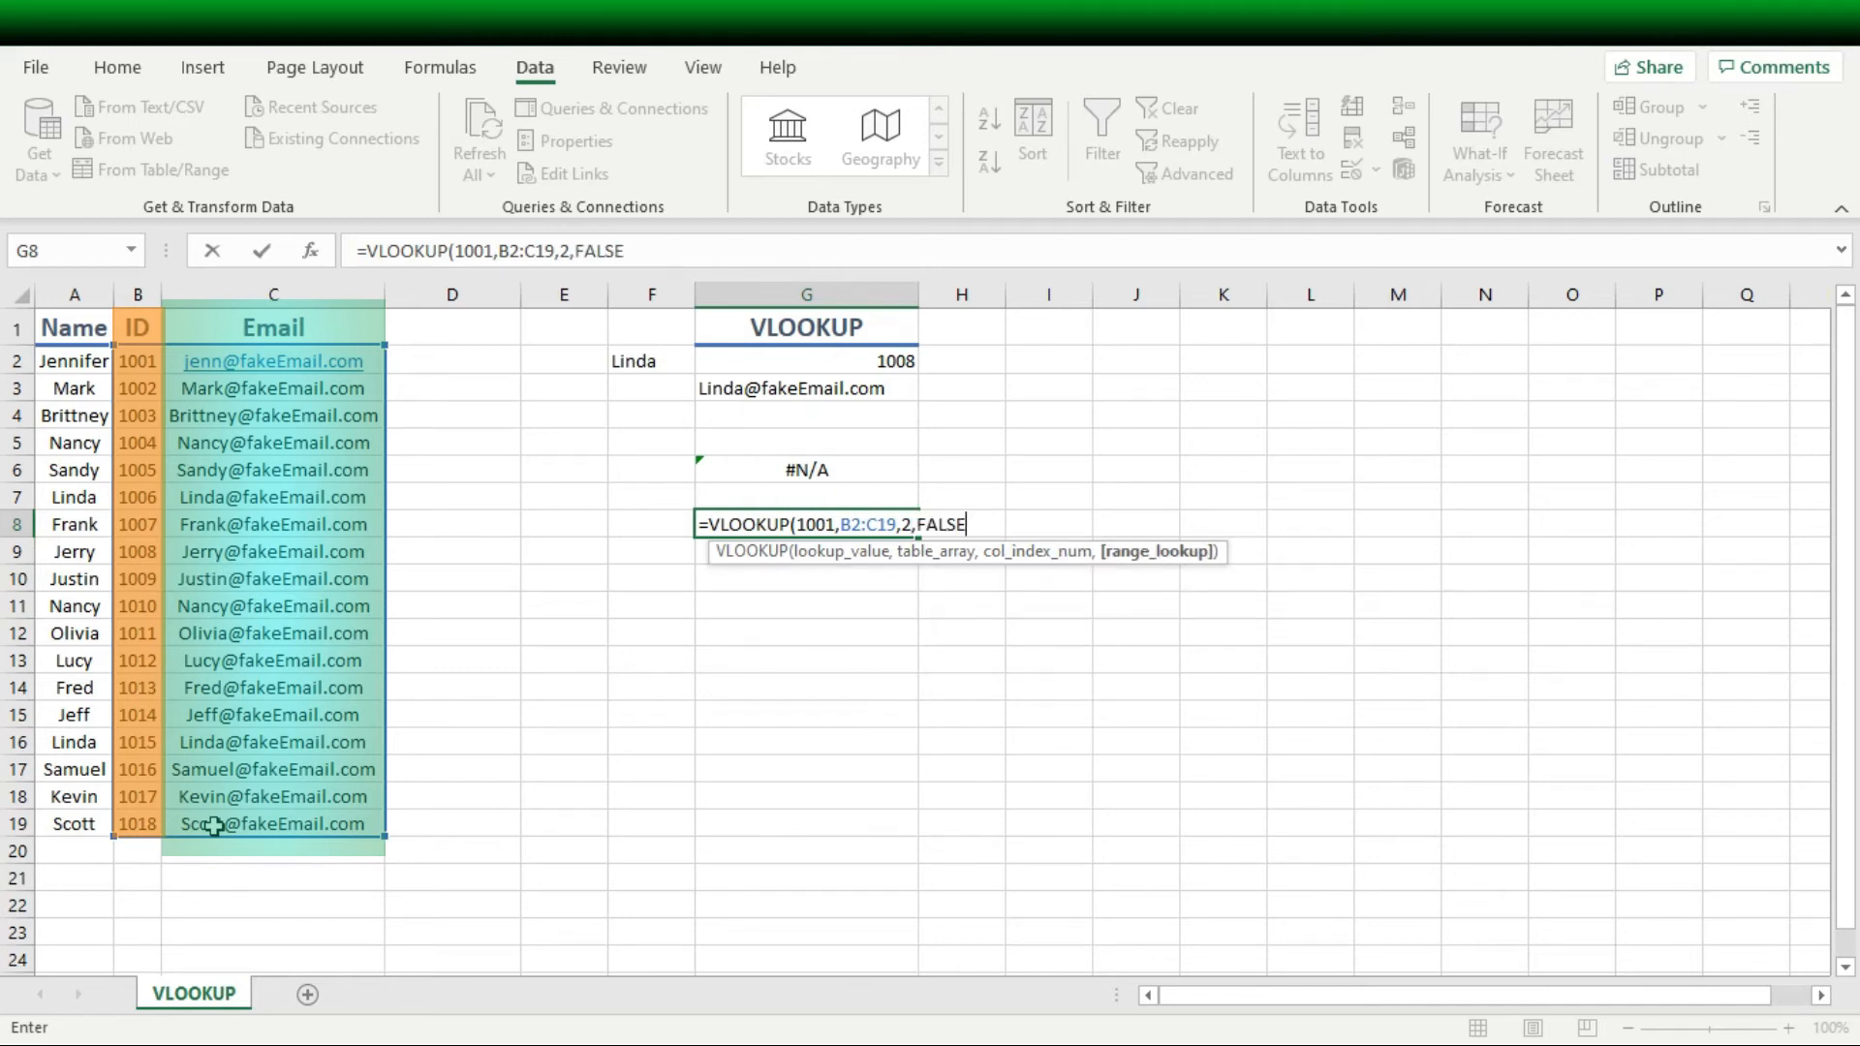
pyautogui.press('Return')
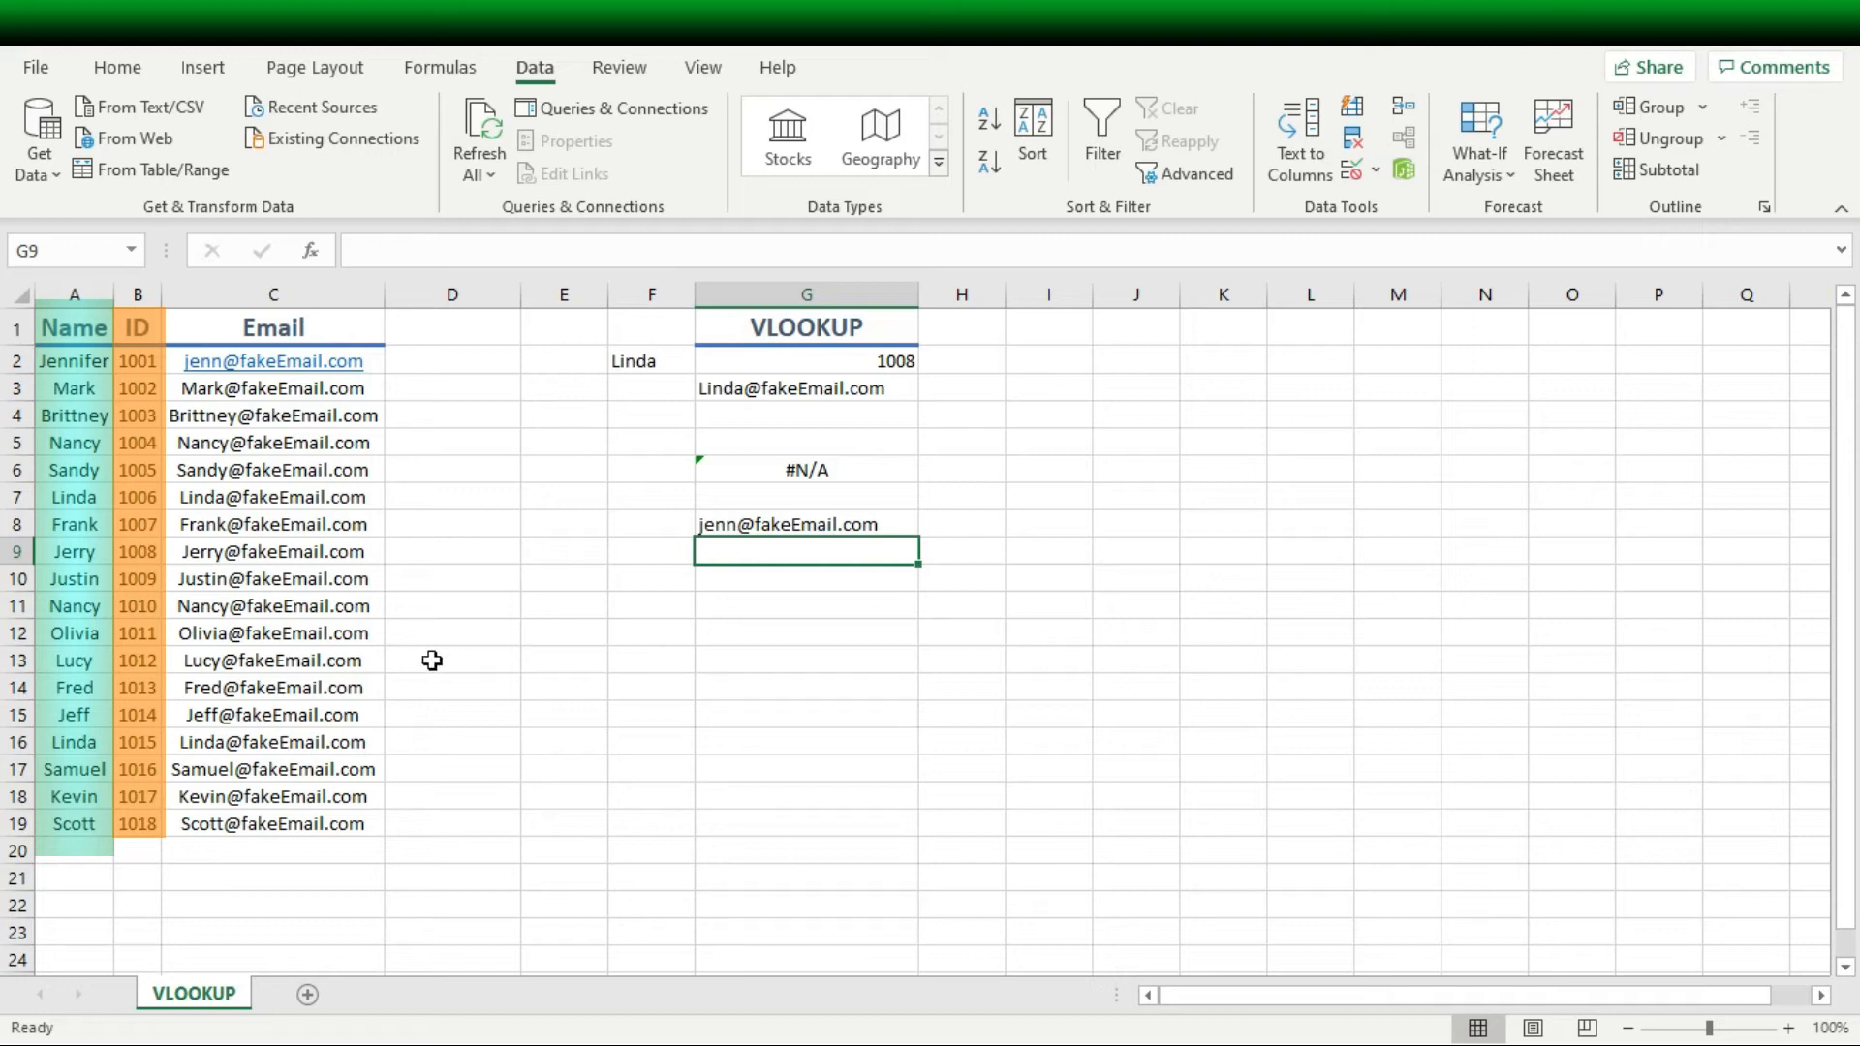
# - Copy the whole Name column A into the empty column D beside the Email column
pyautogui.click(69, 287)
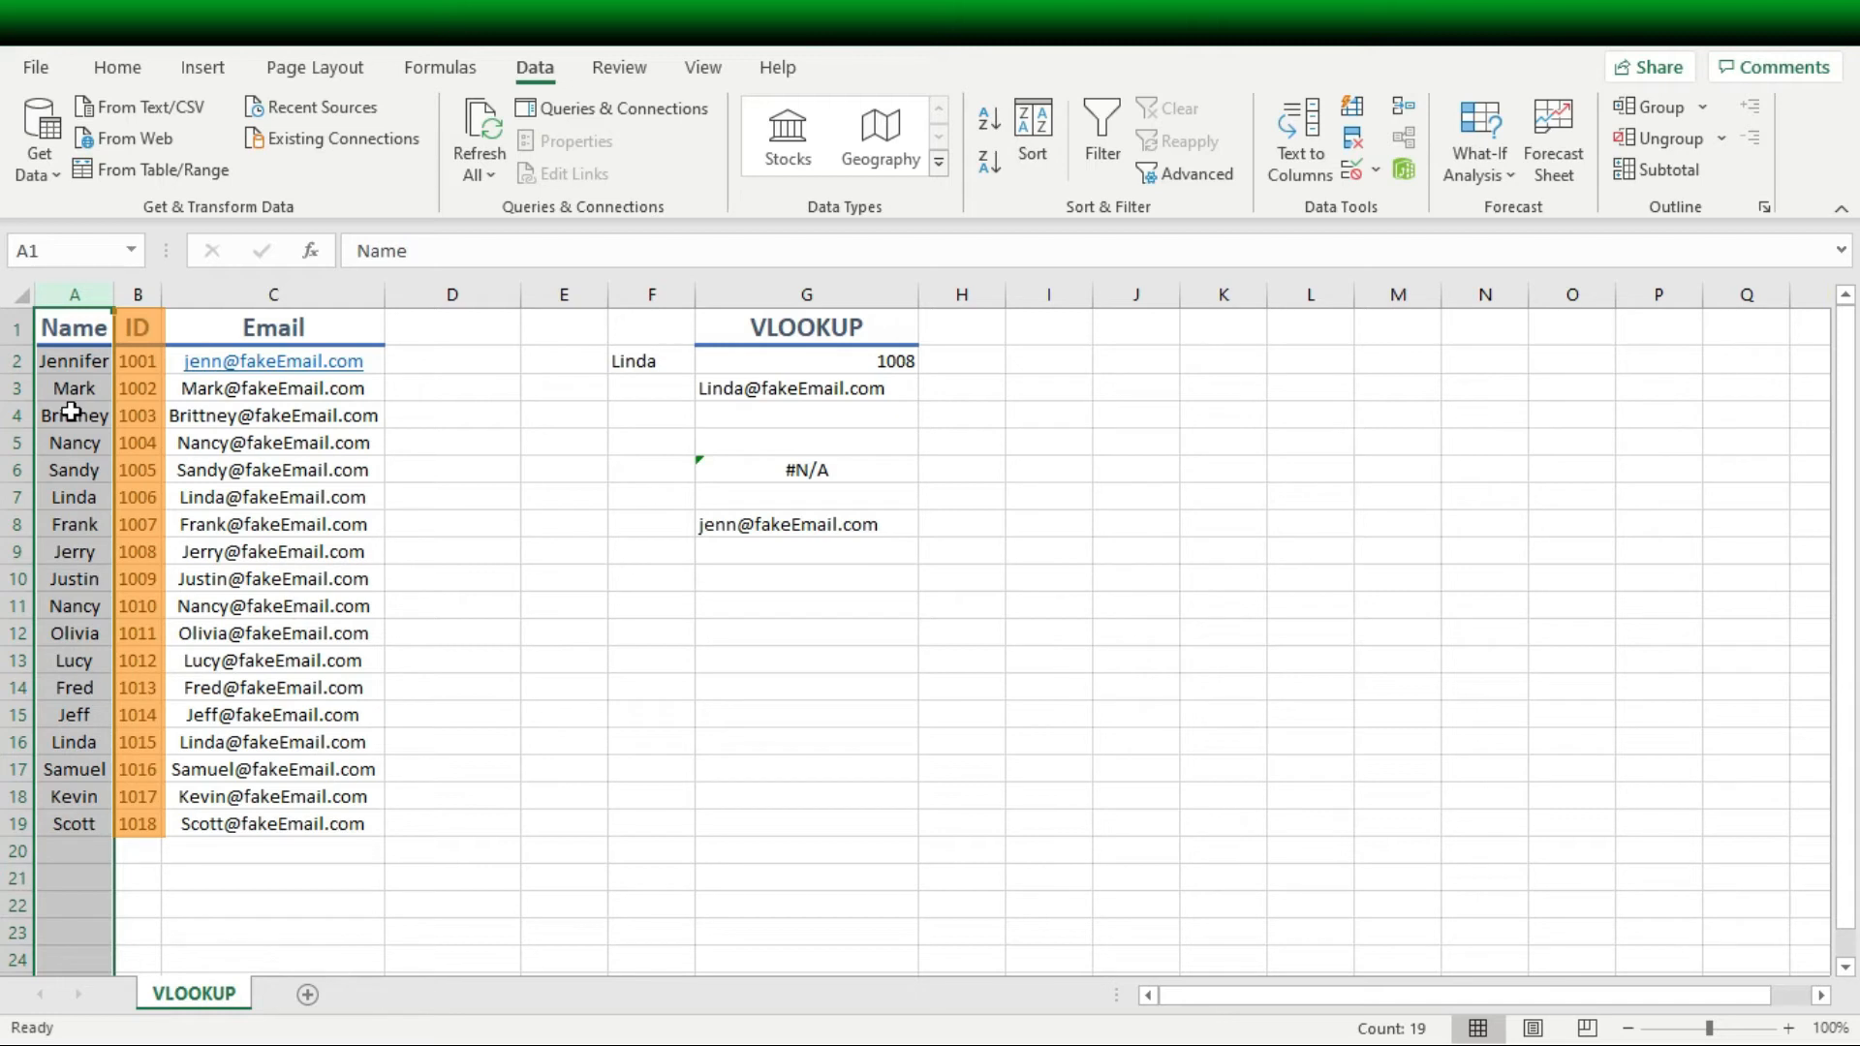
pyautogui.hotkey('ctrl', 'c')
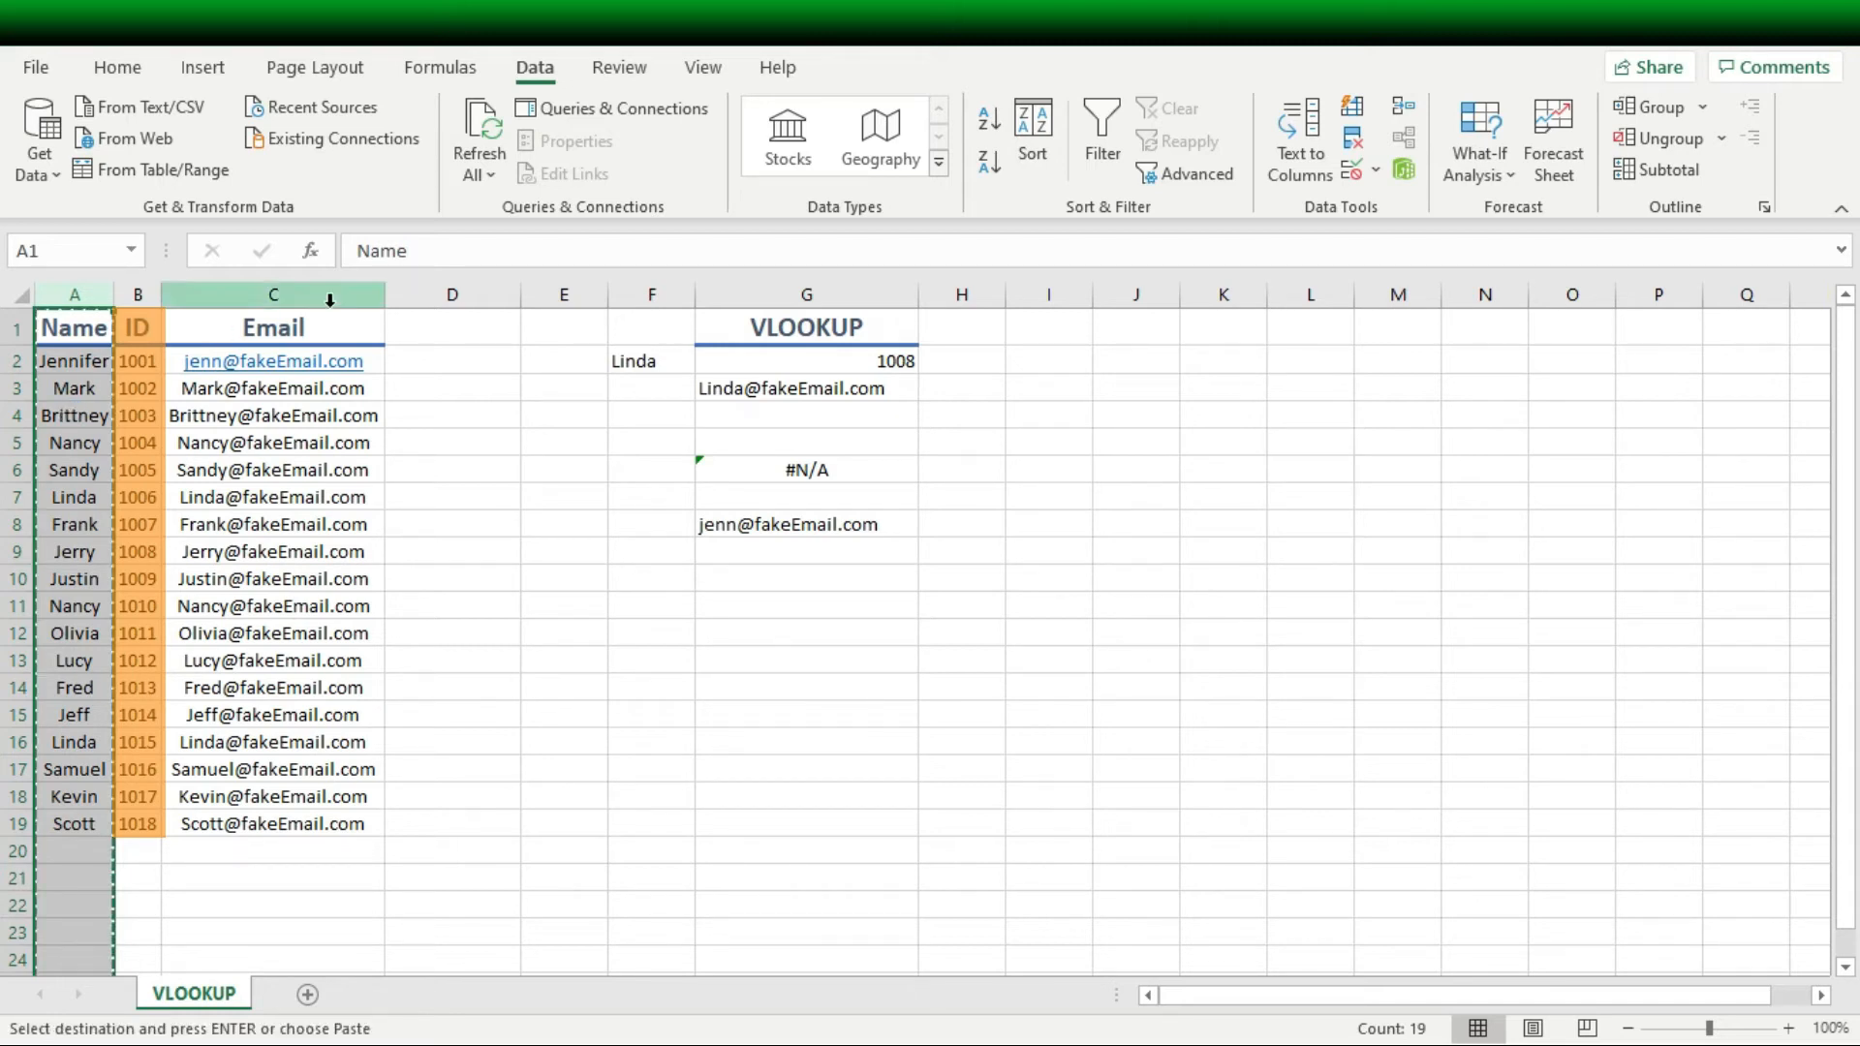
pyautogui.click(444, 295)
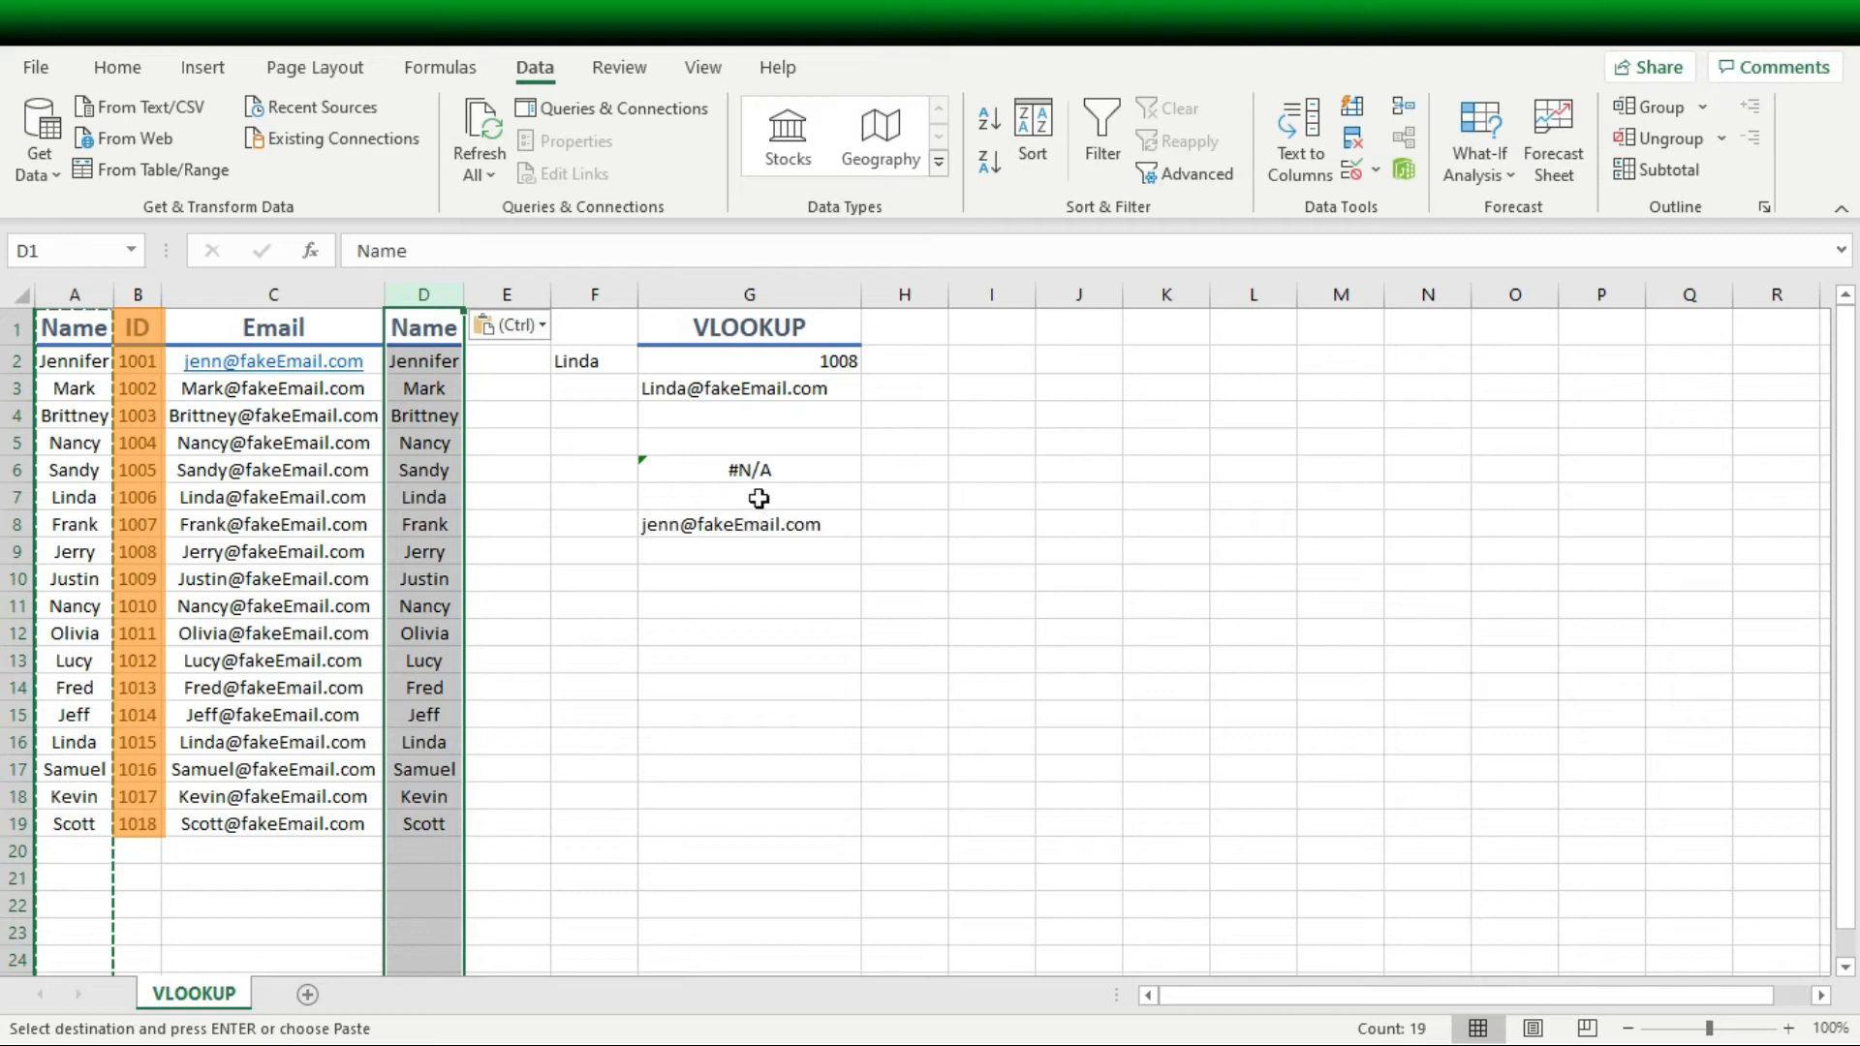
# - Change the table array of the VLOOKUP formula in G6 to B2:D19 so it starts with the ID column
pyautogui.click(770, 468)
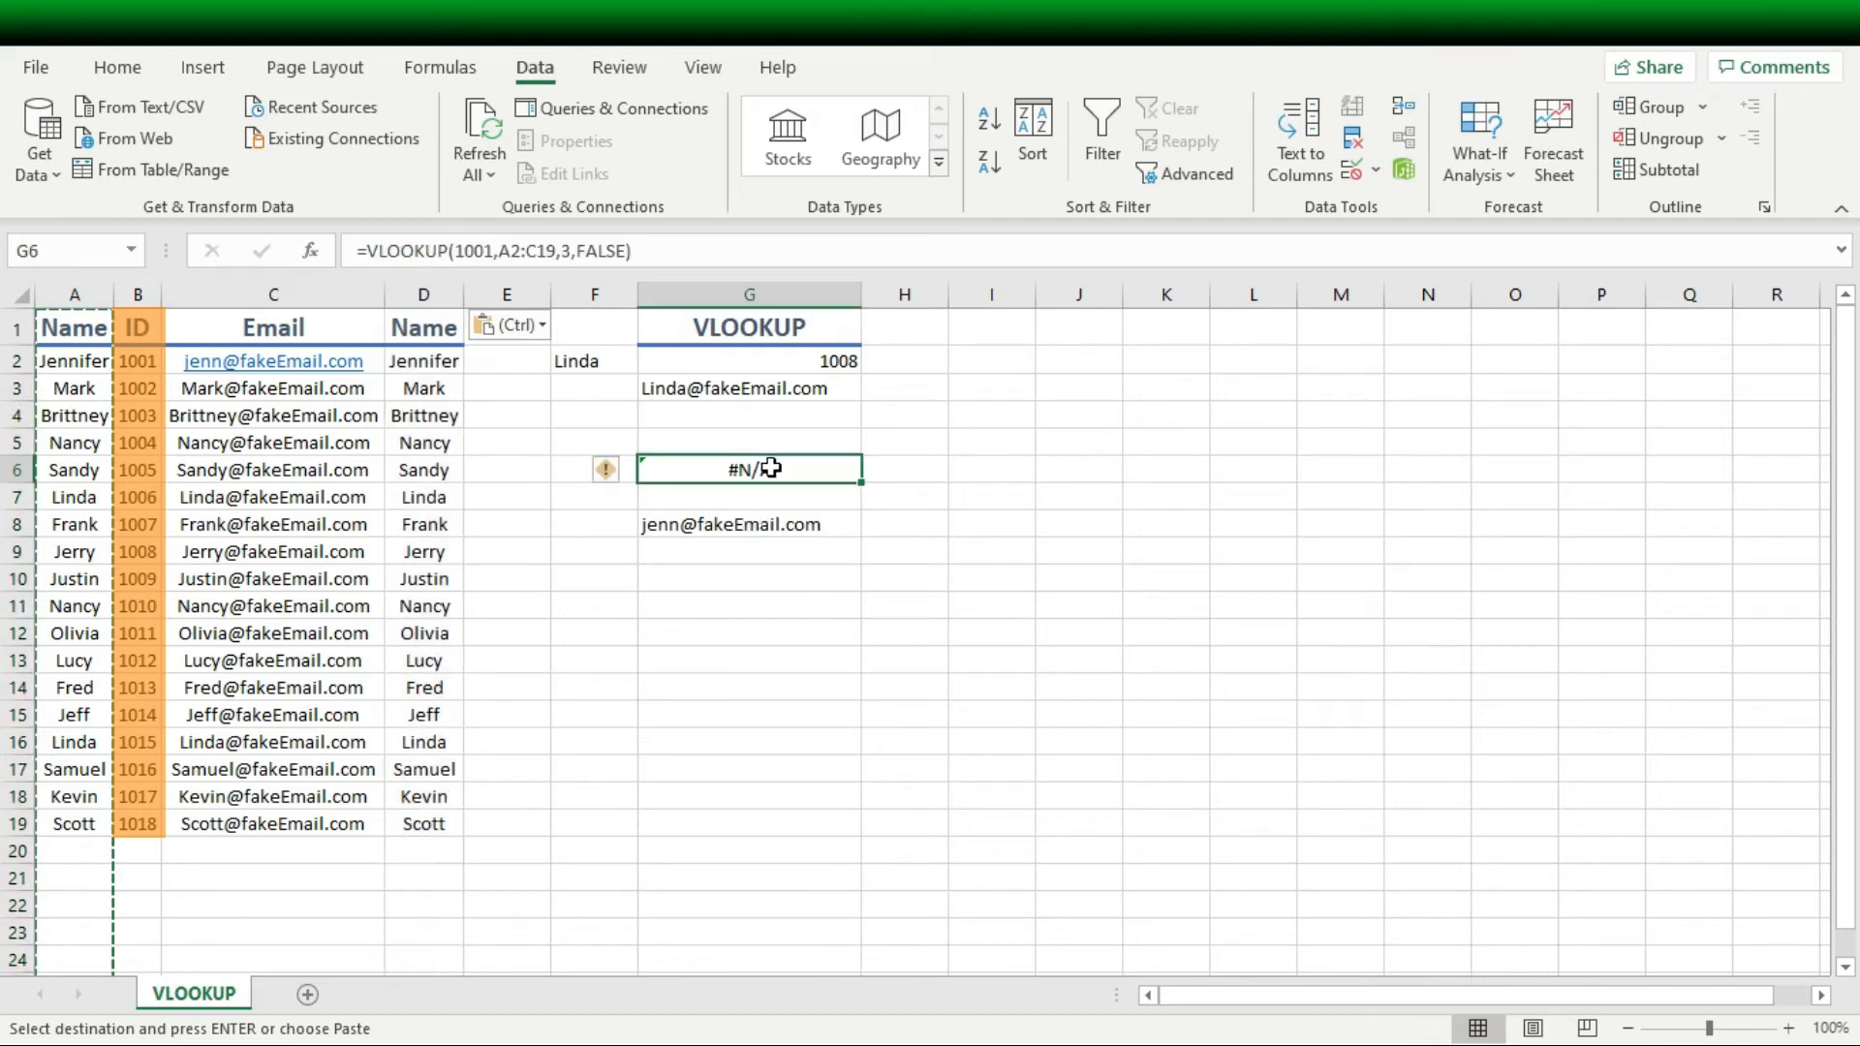
pyautogui.click(526, 252)
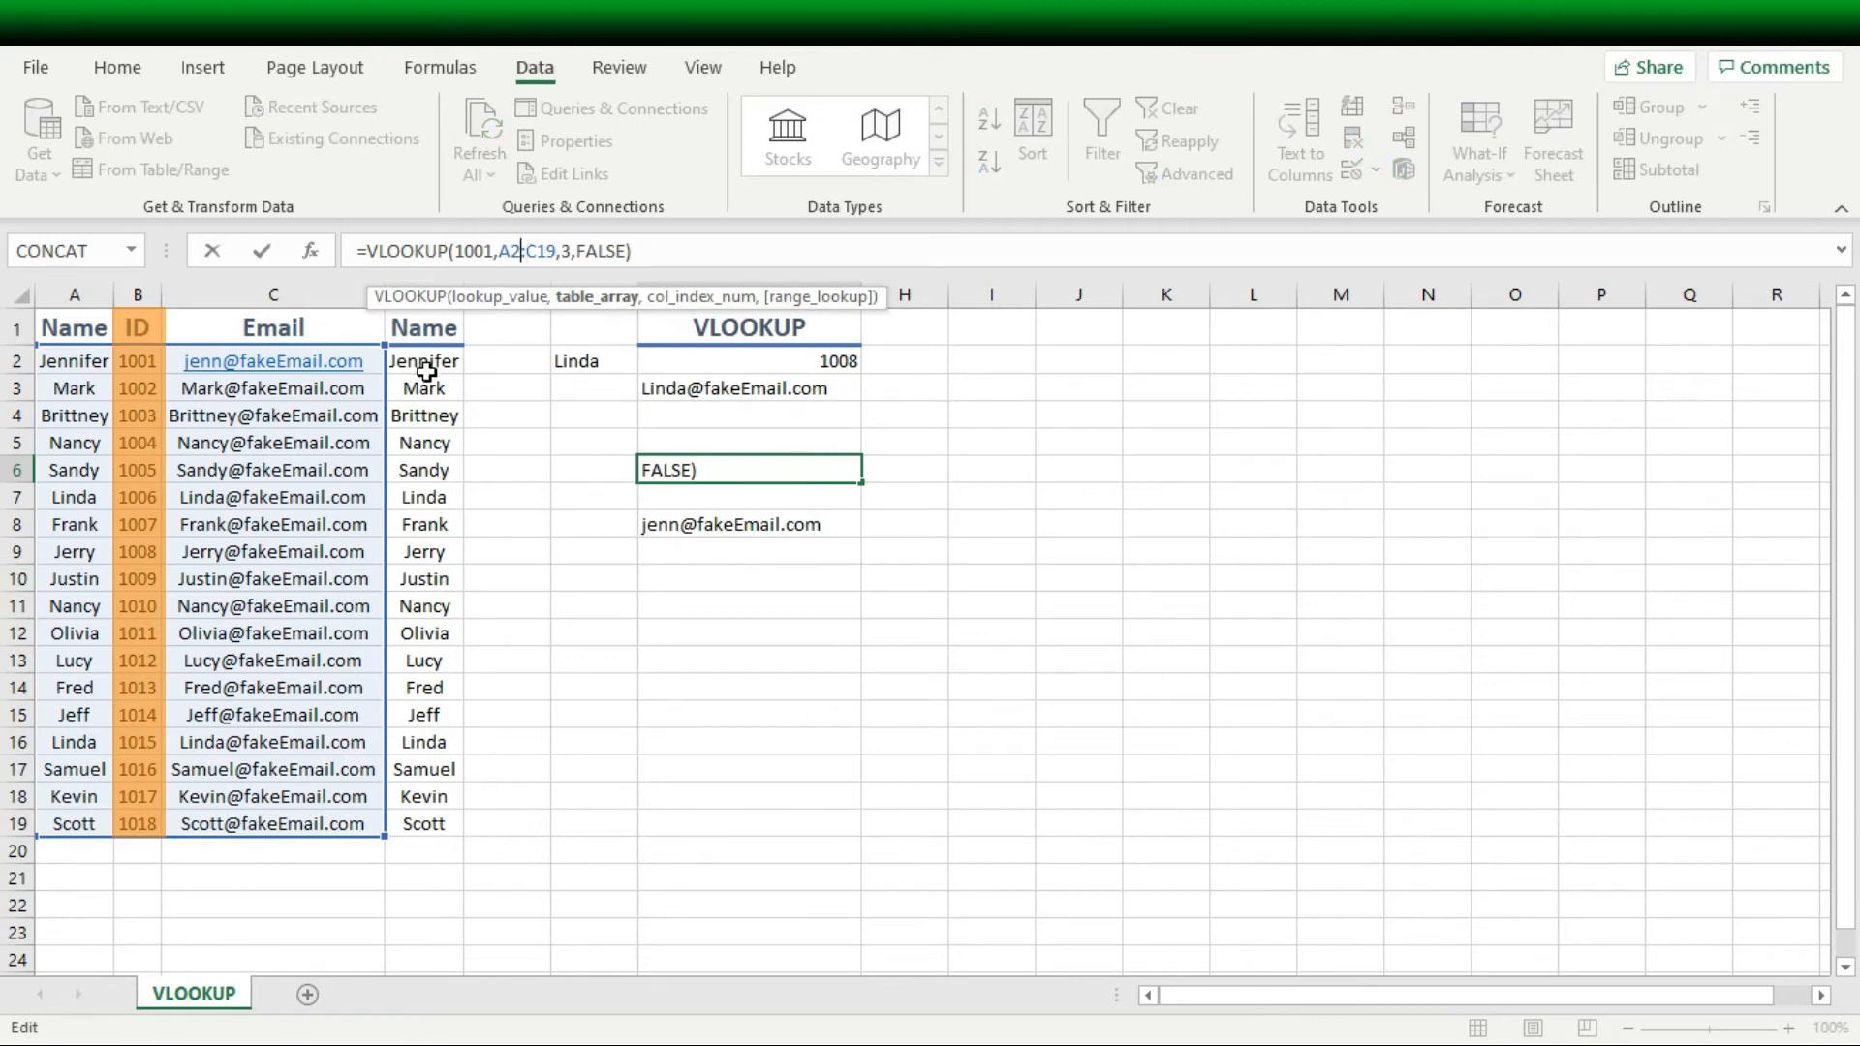
pyautogui.moveTo(384, 346); pyautogui.dragTo(447, 348)
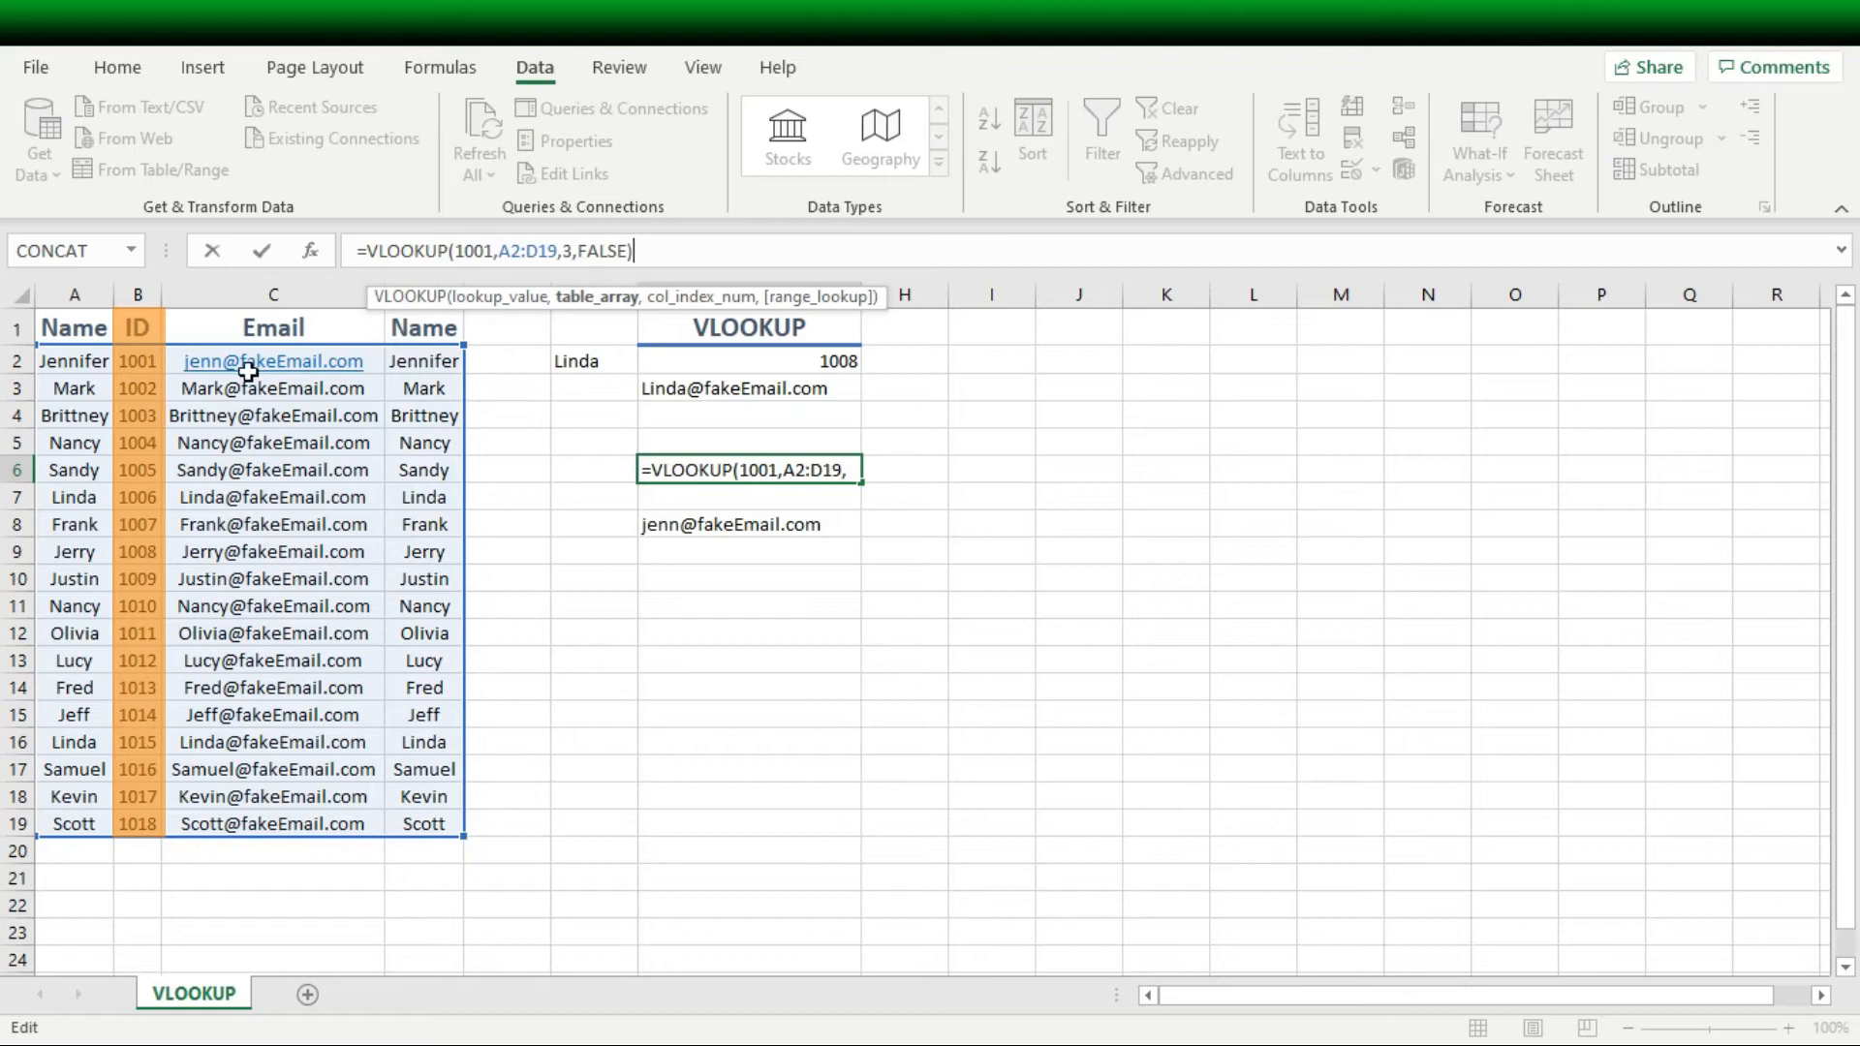
pyautogui.moveTo(48, 347); pyautogui.dragTo(104, 344)
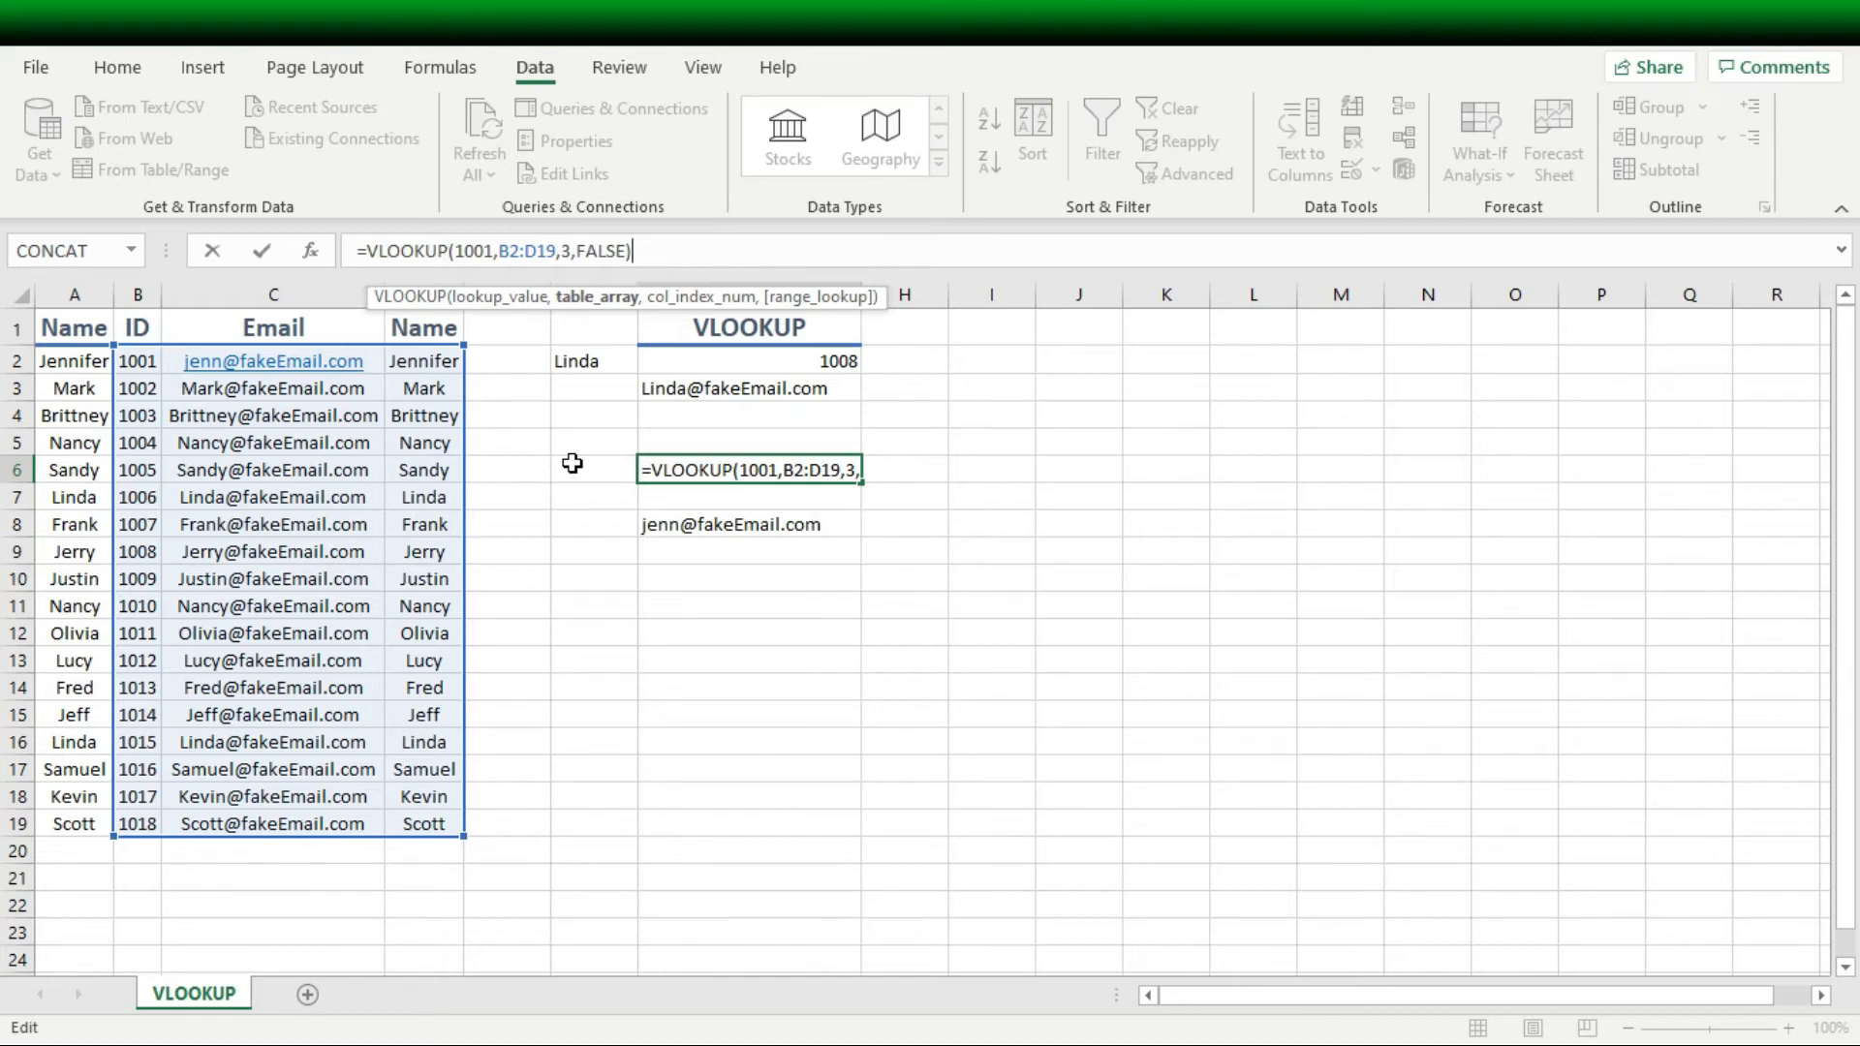
pyautogui.press('Return')
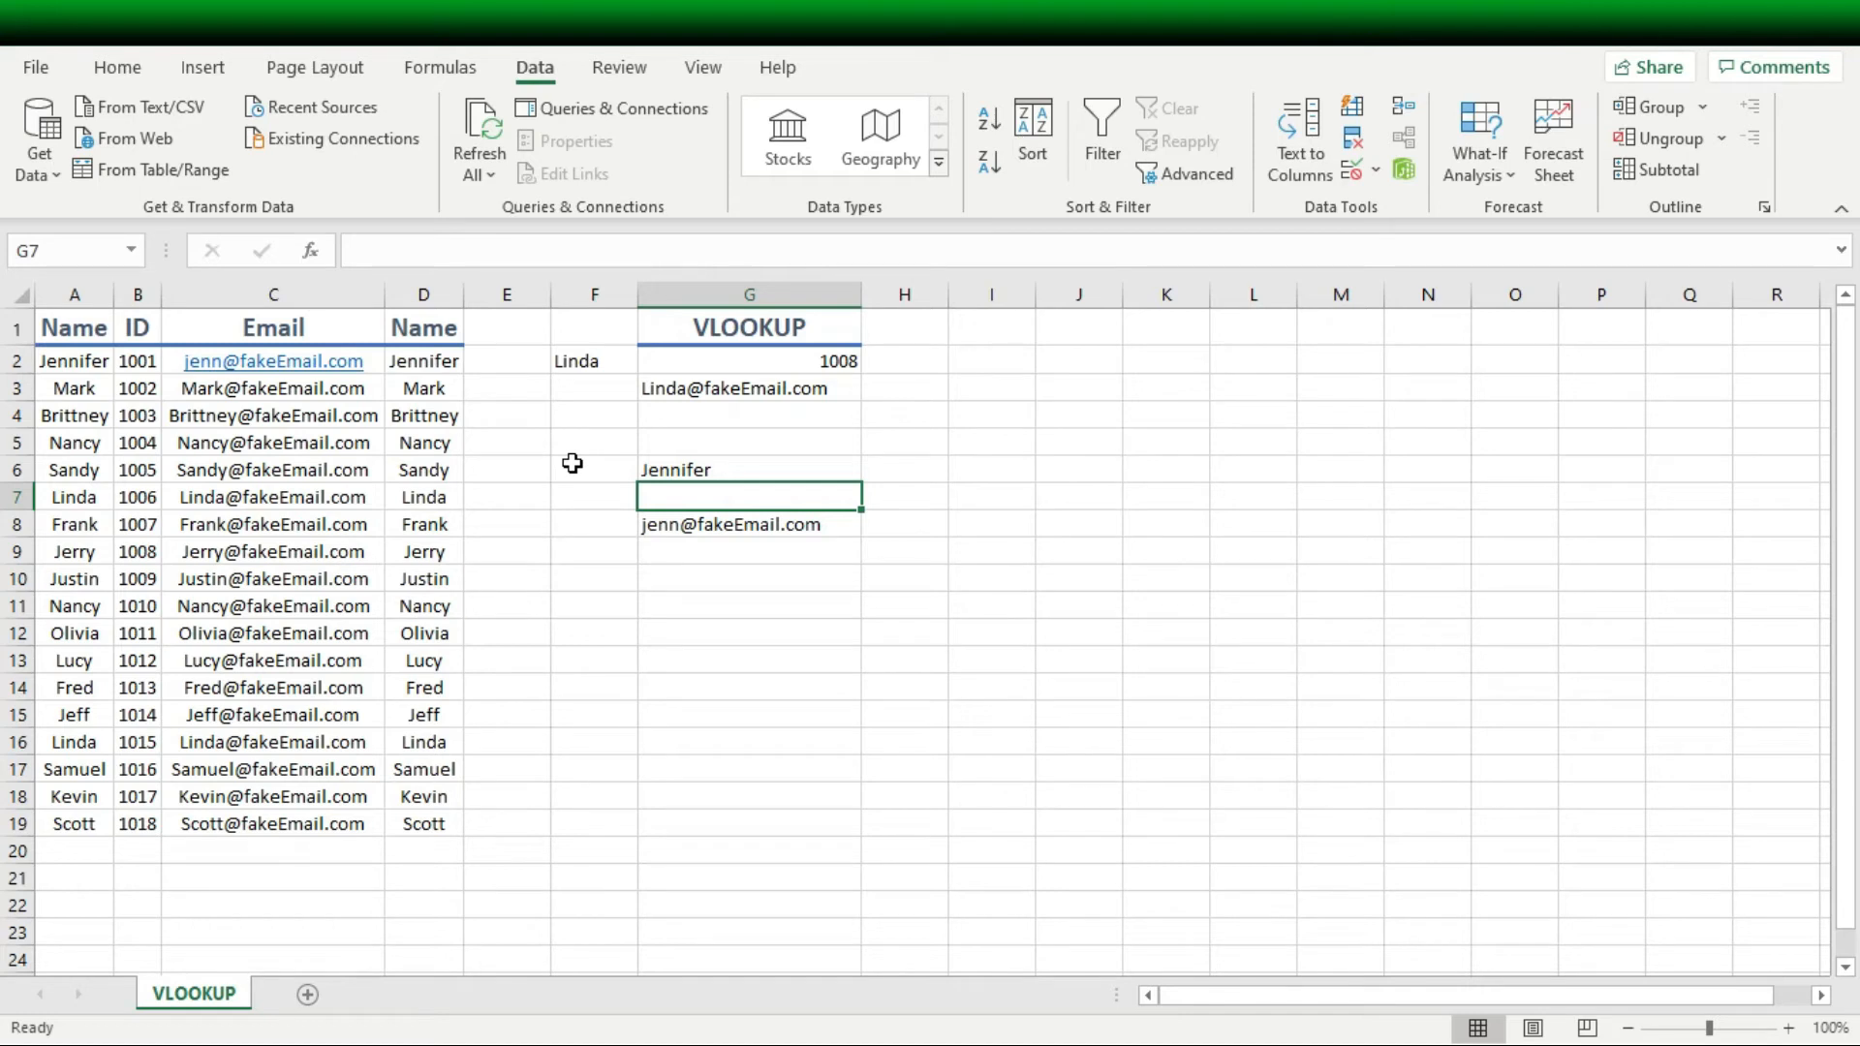
# - Set the column index of the G6 VLOOKUP formula to 2 so it returns the email
pyautogui.click(723, 473)
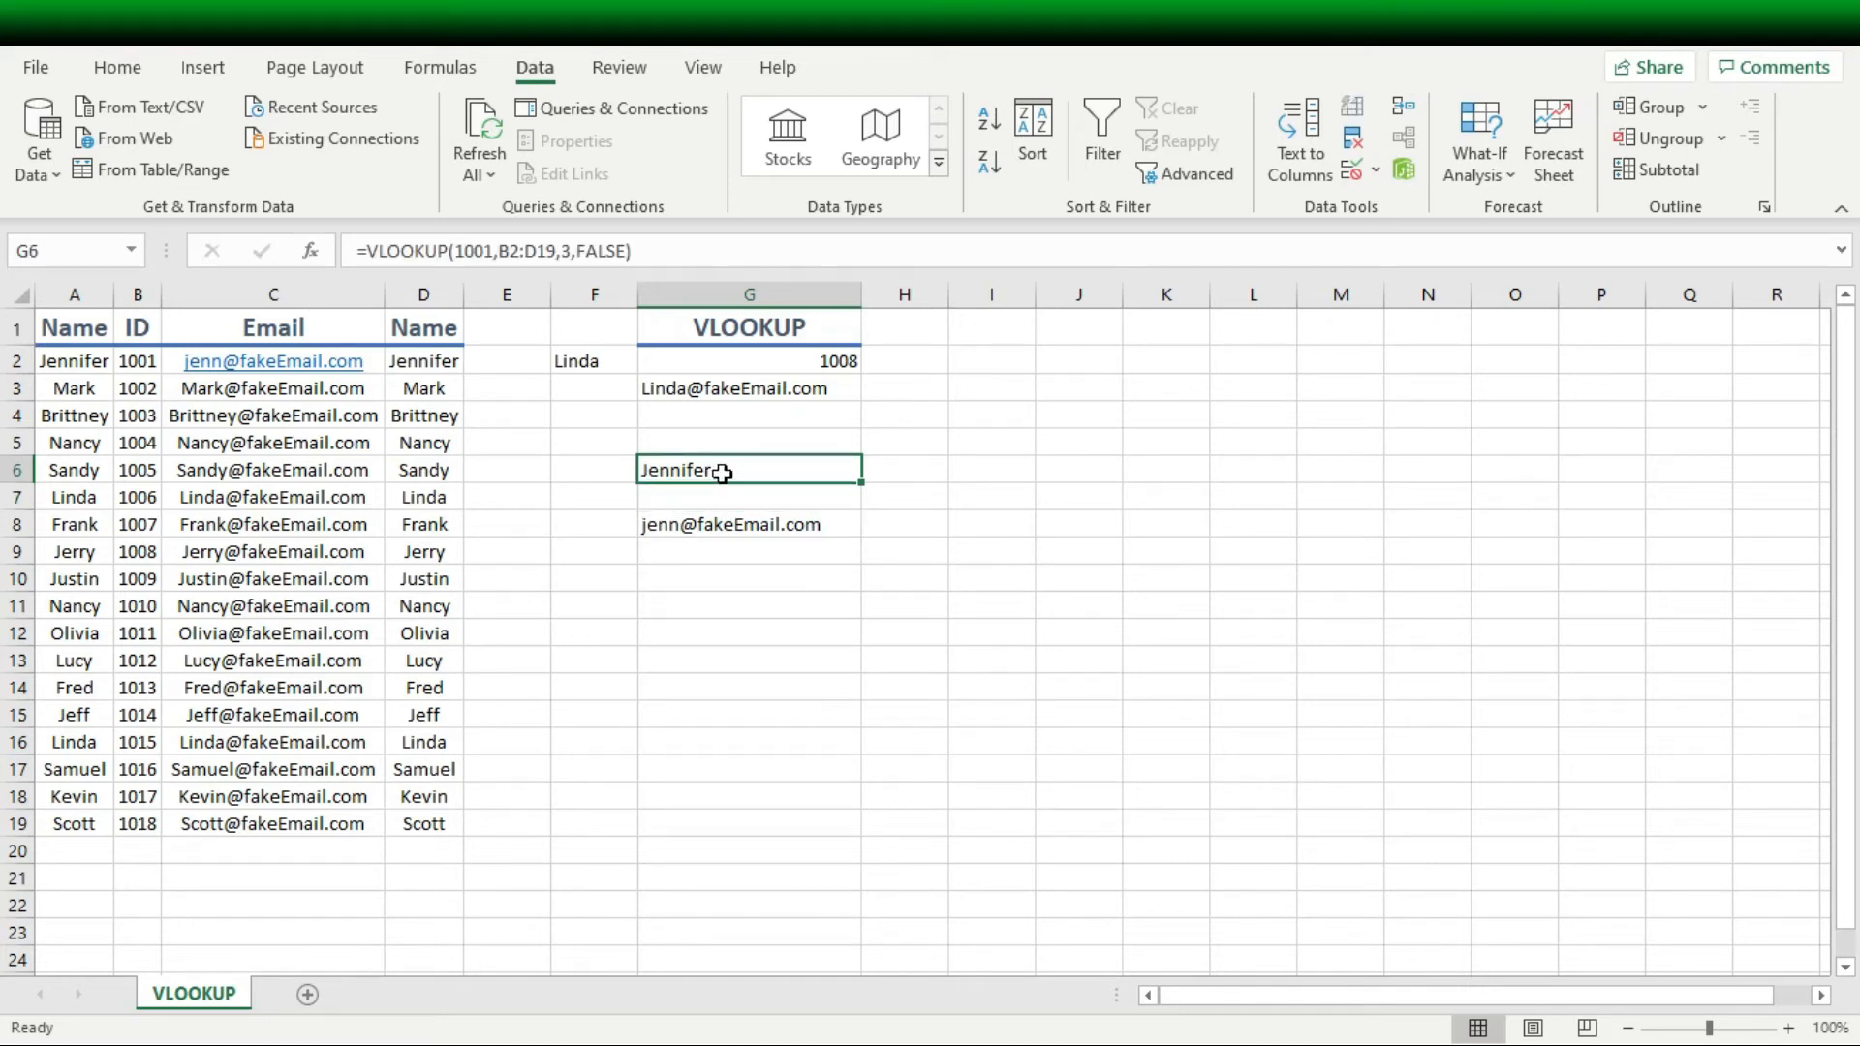
pyautogui.click(570, 250)
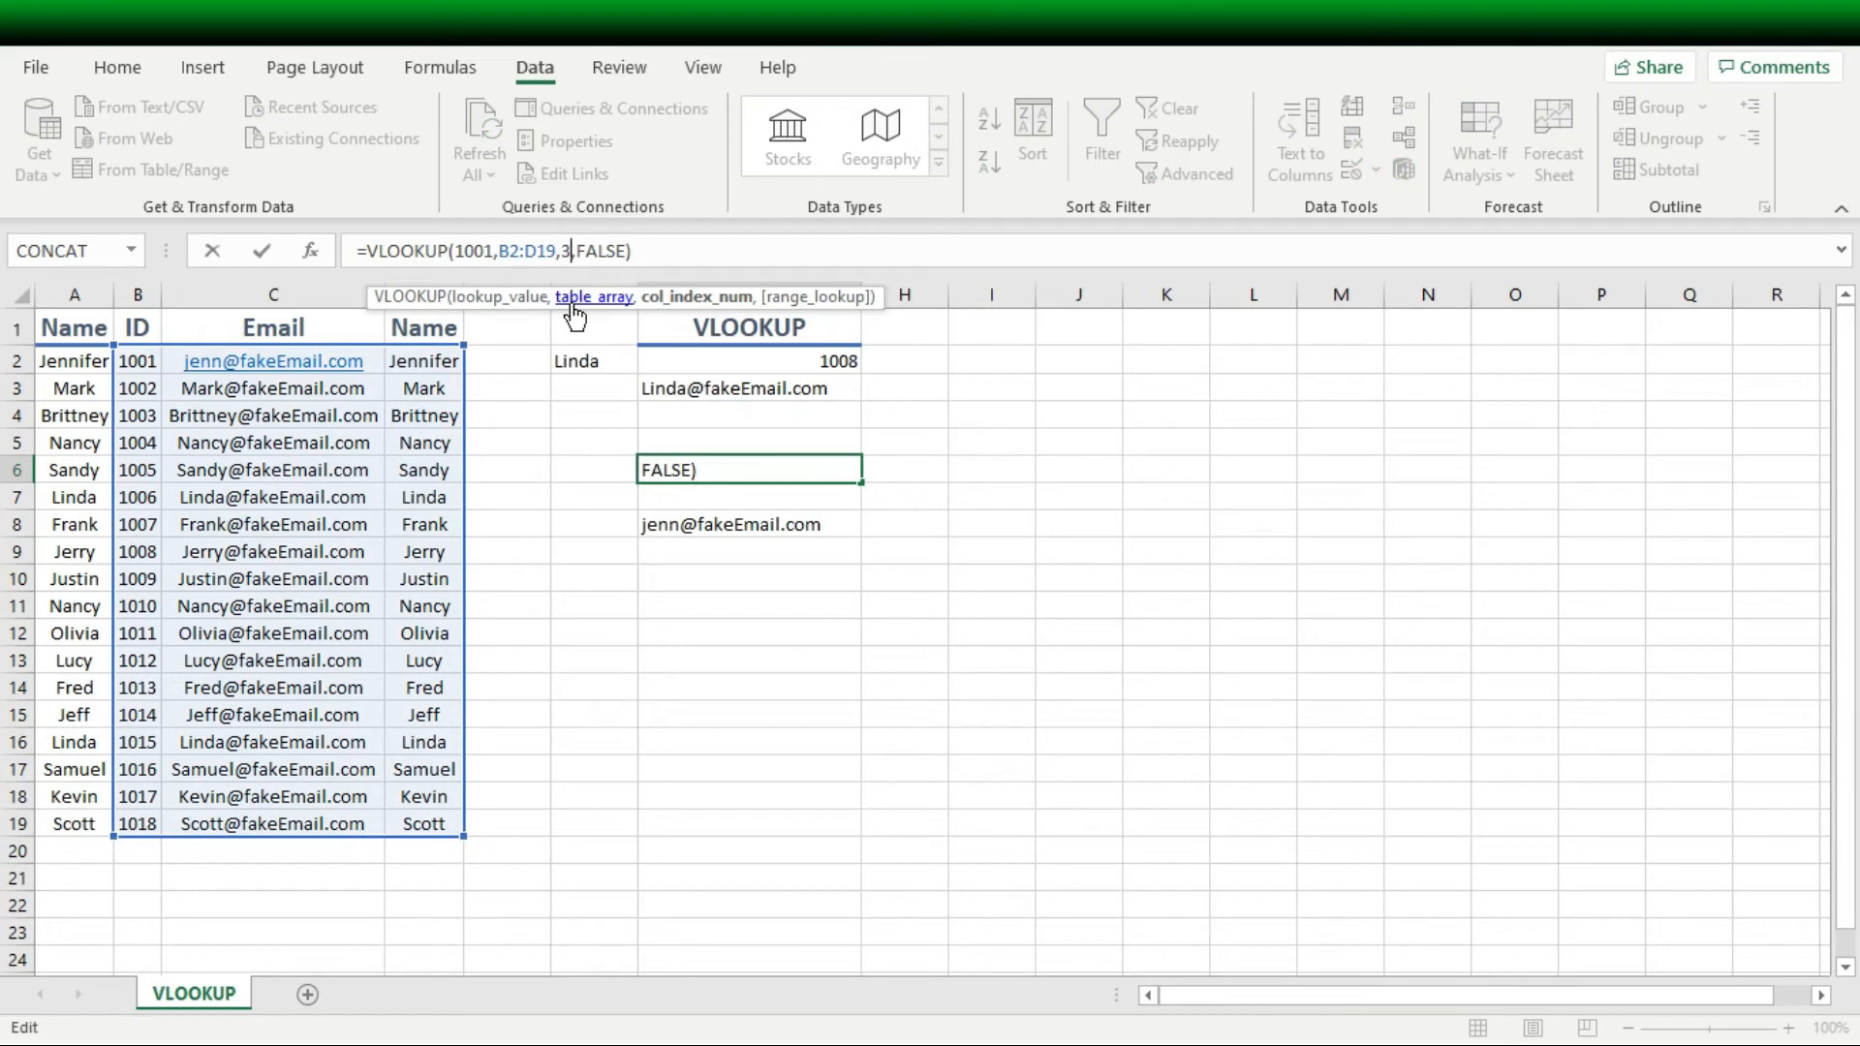
pyautogui.press('BackSpace')
pyautogui.write('2')
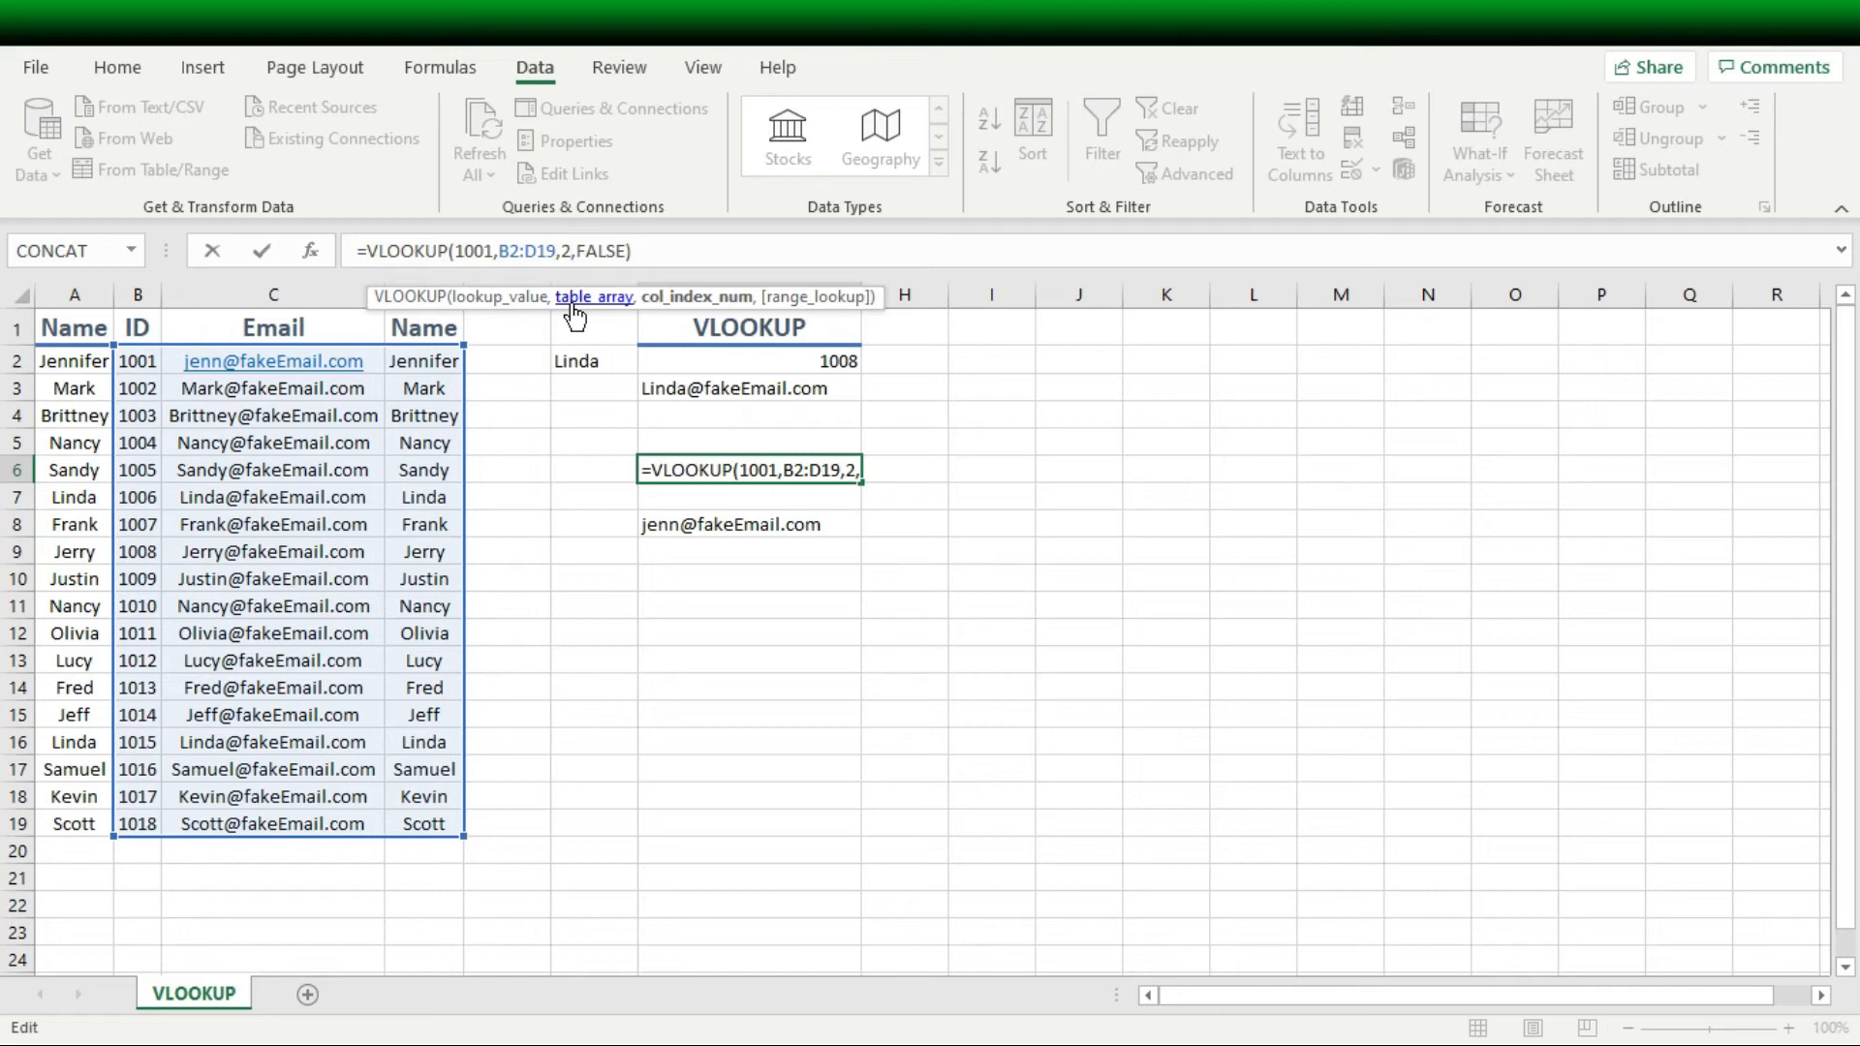
pyautogui.press('Return')
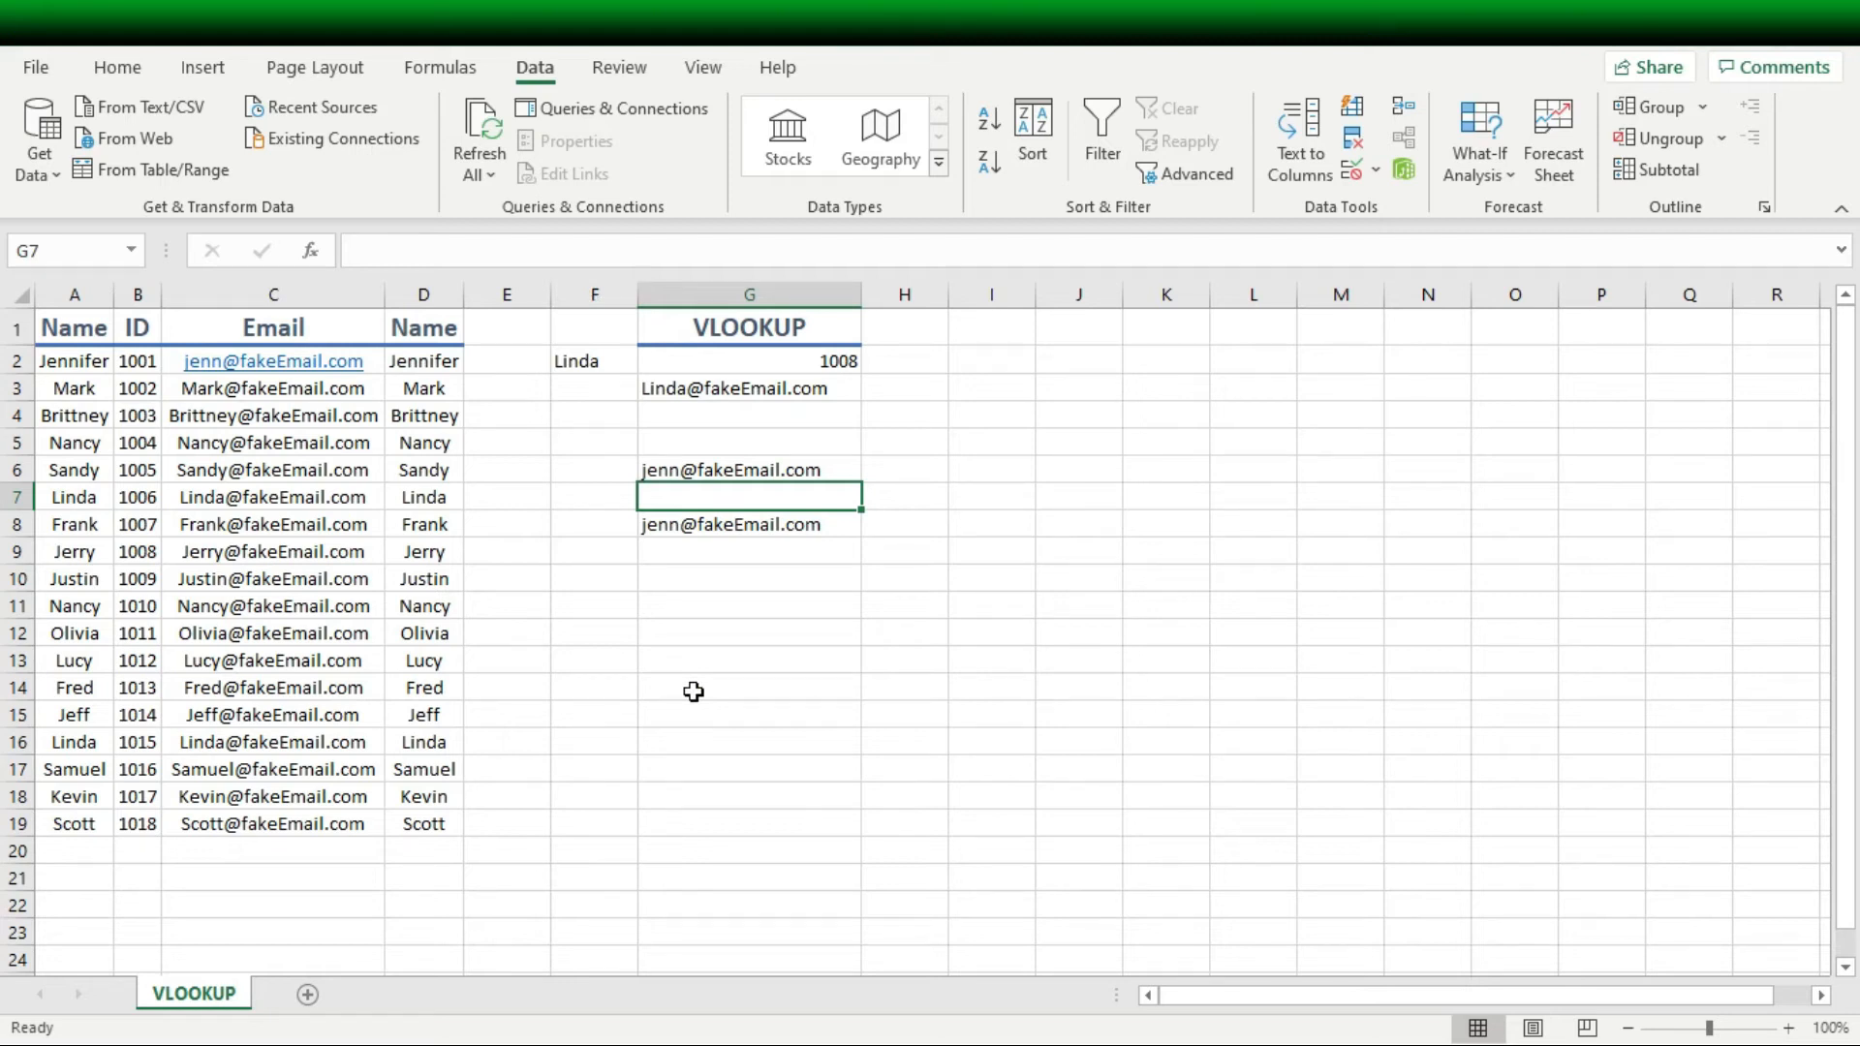
# - Enter a VLOOKUP formula in G10 for ID 1009 with table array B2:D19, column index 3 and FALSE for an exact match
pyautogui.click(660, 576)
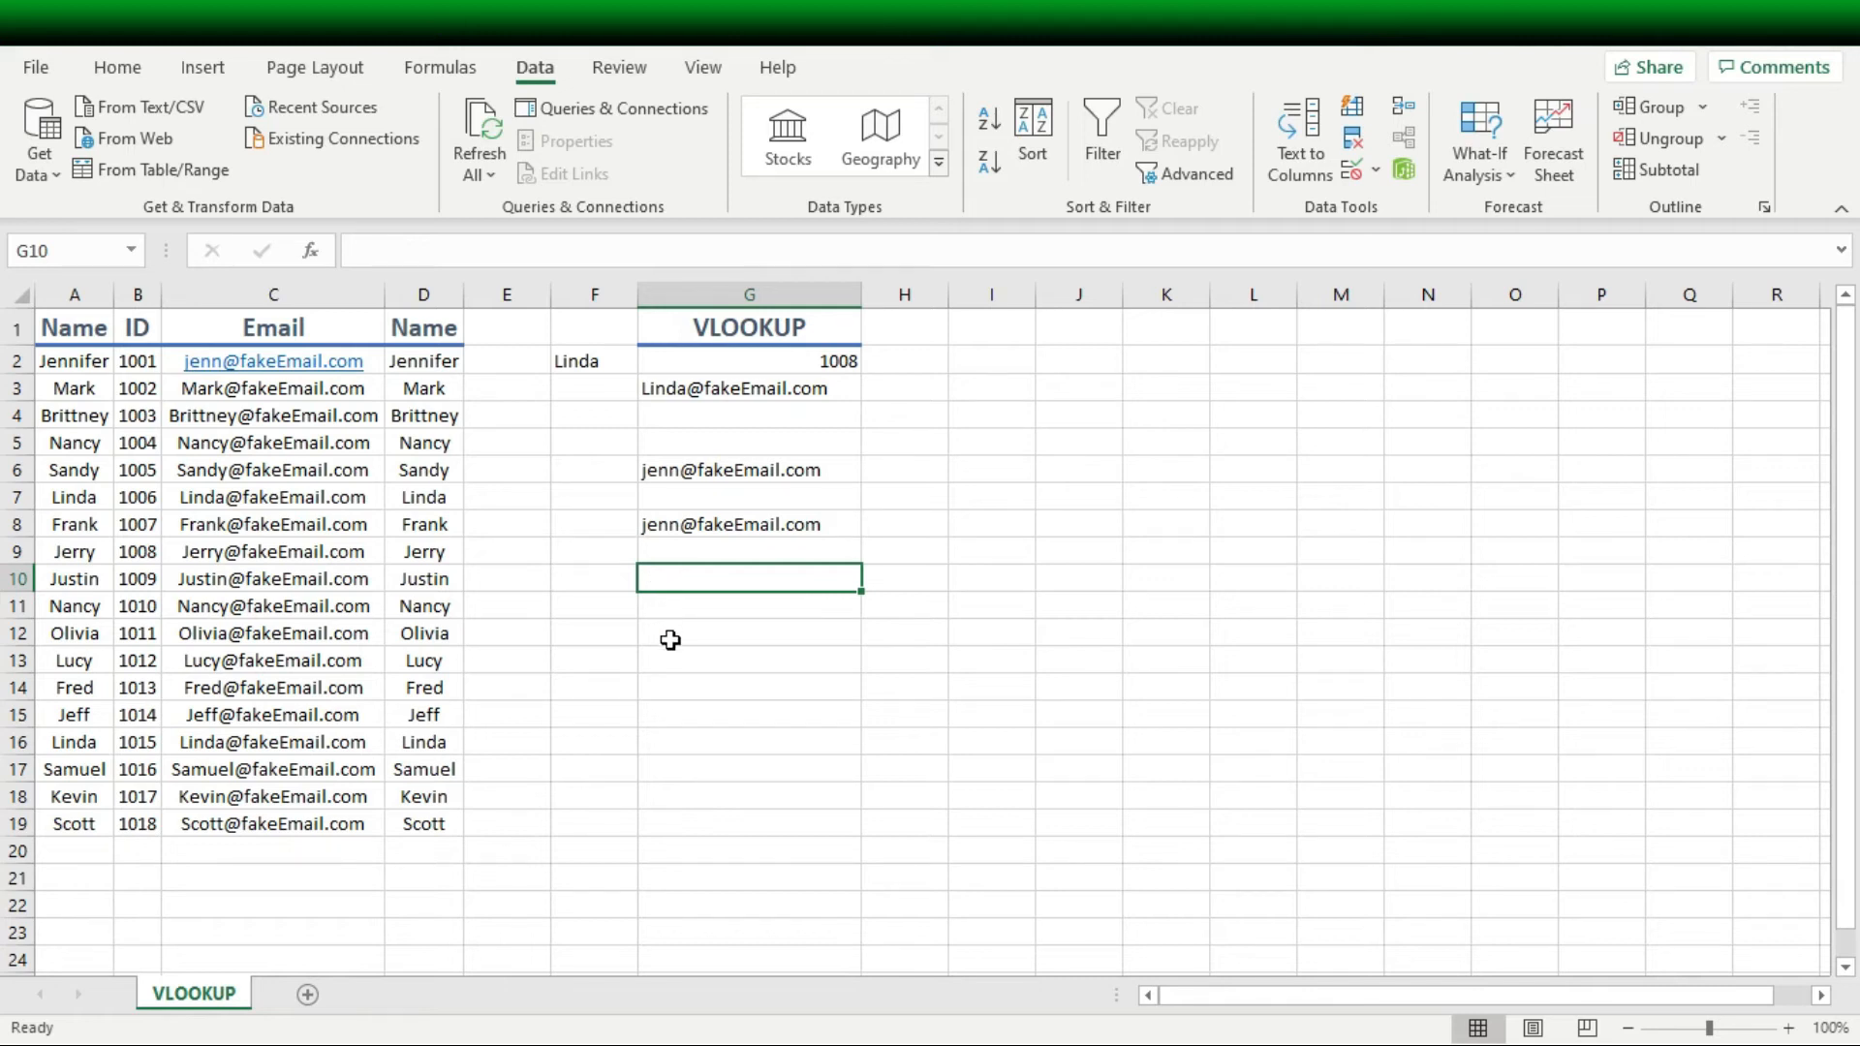
pyautogui.write('=')
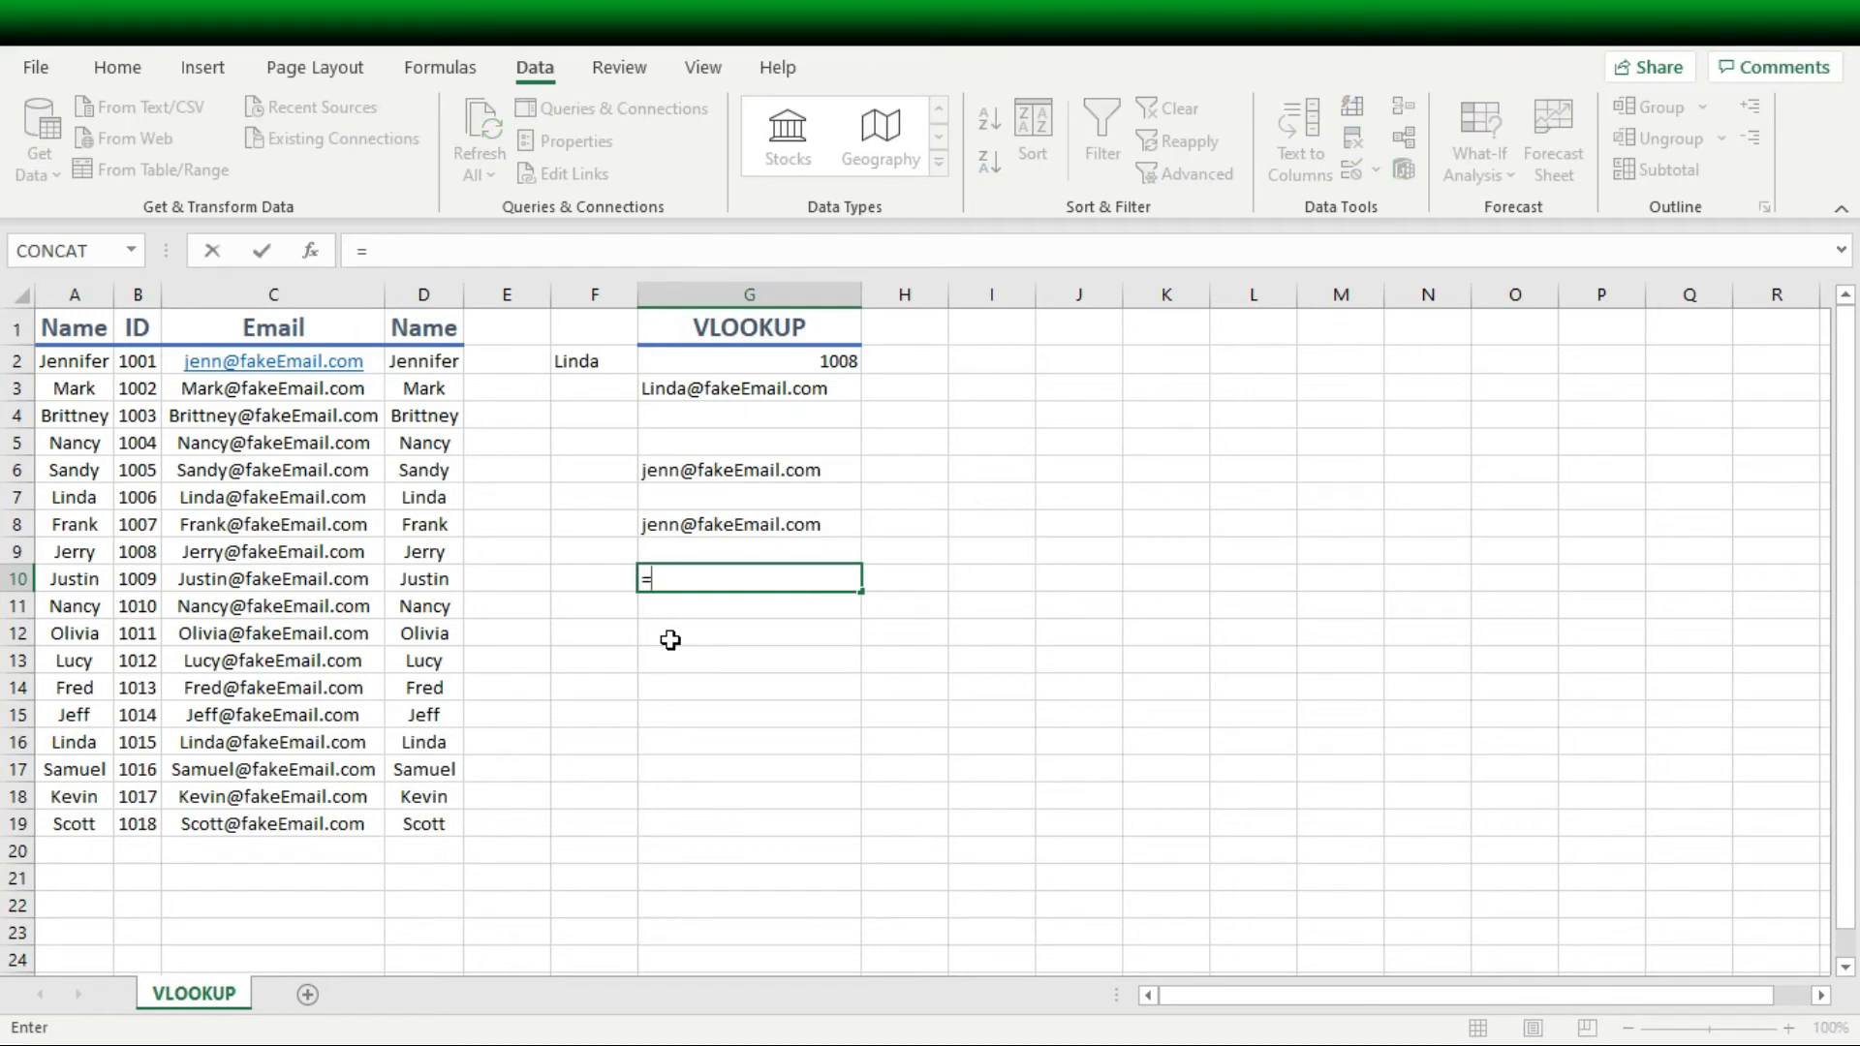
pyautogui.write('vl')
pyautogui.press('Tab')
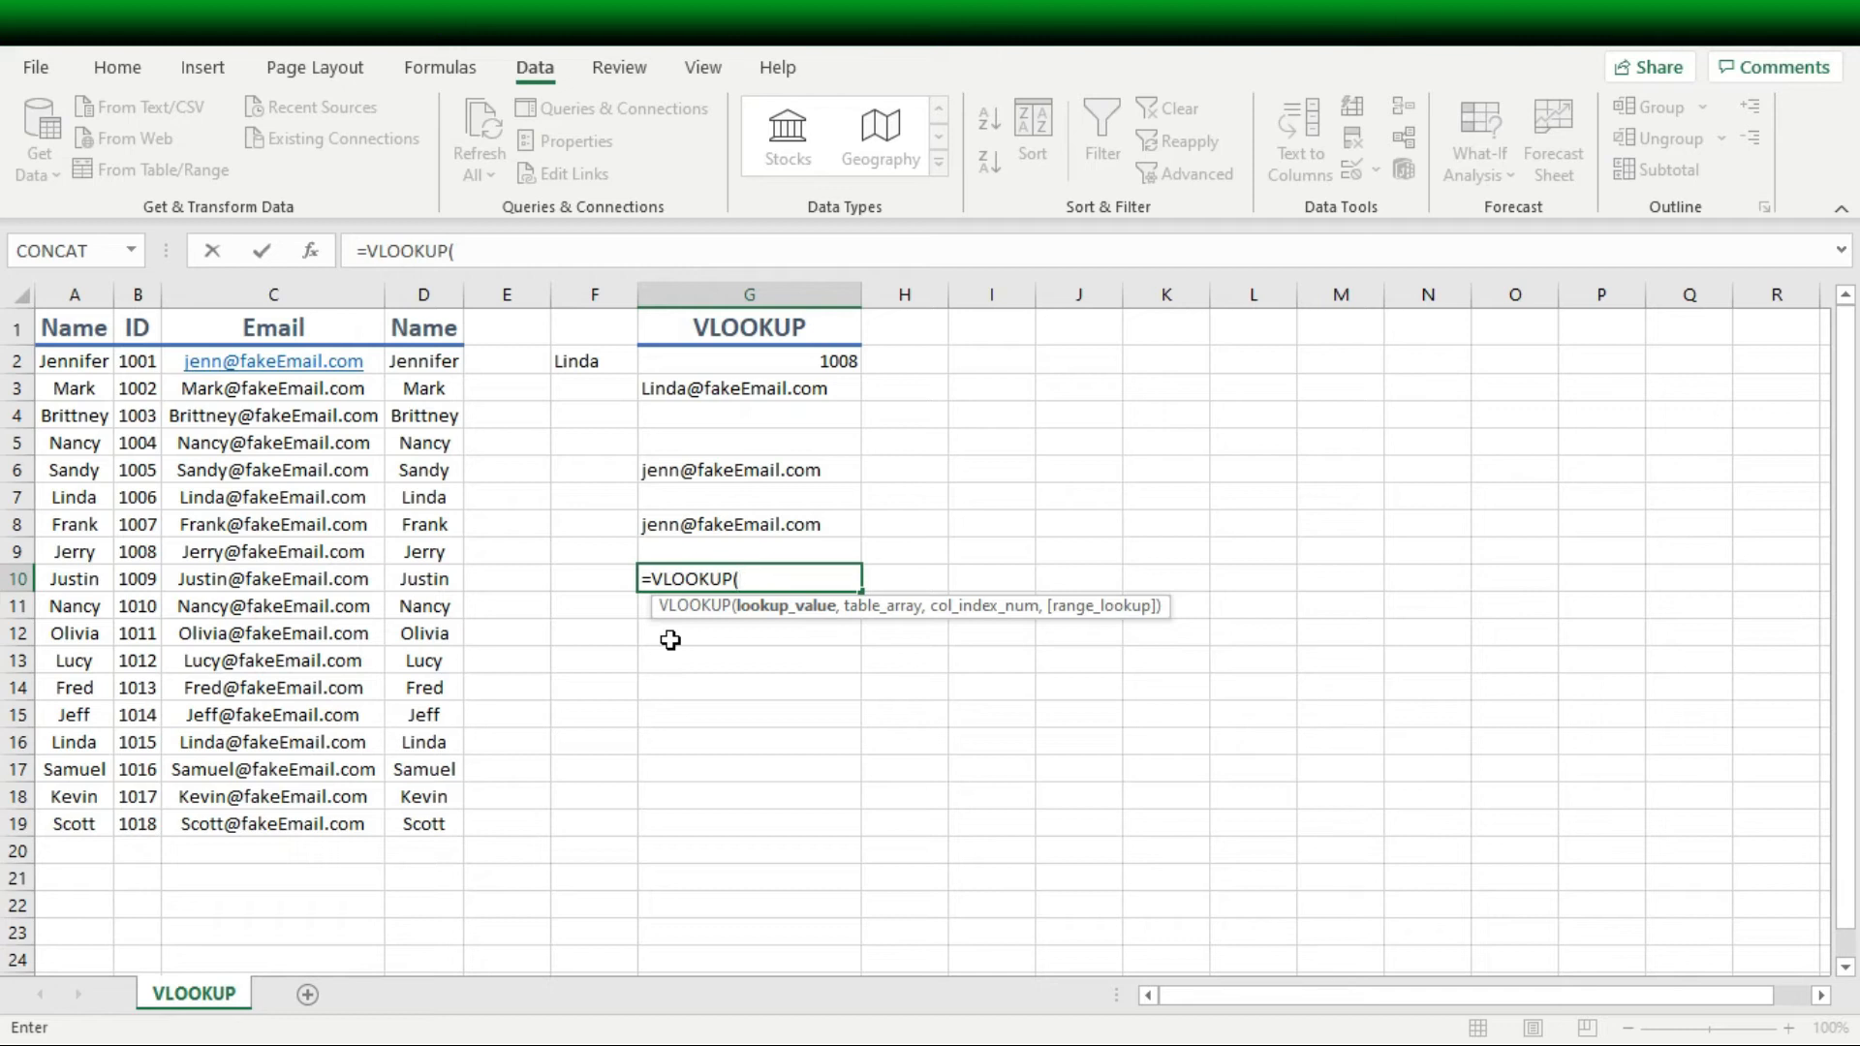
pyautogui.write('1009,')
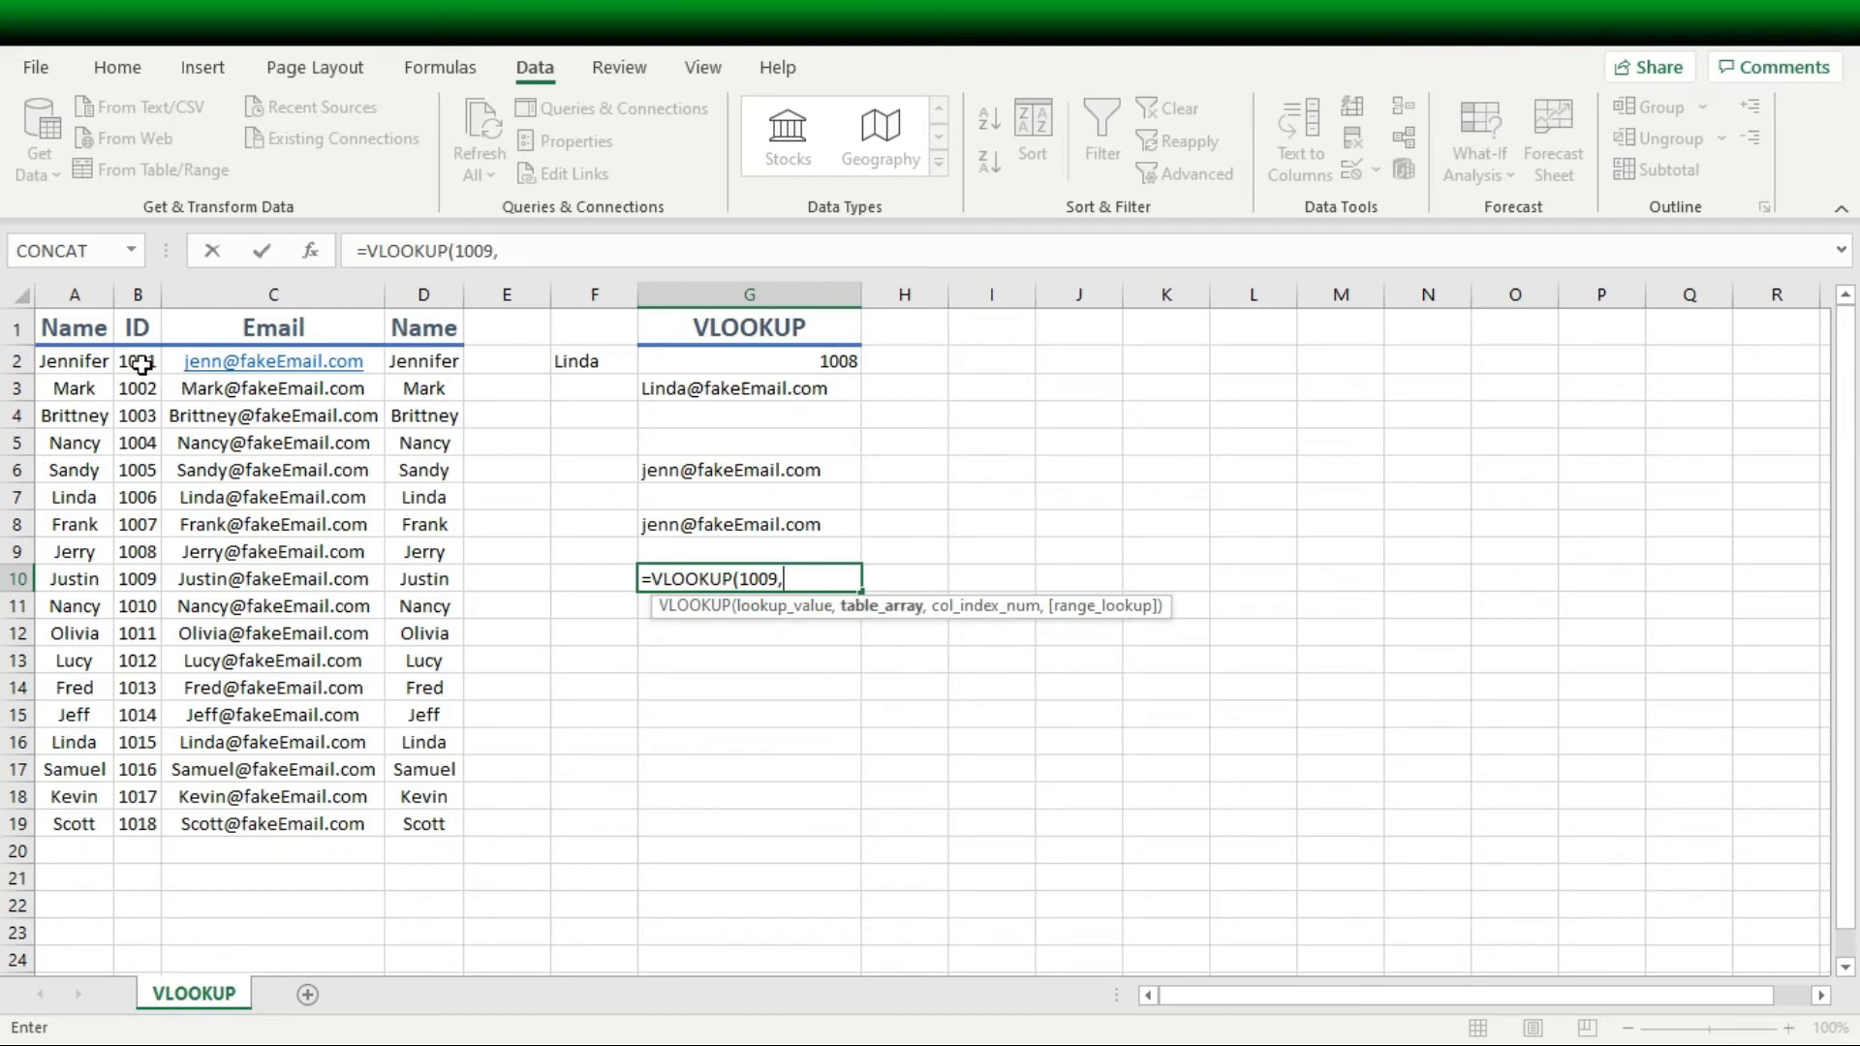
pyautogui.moveTo(142, 364); pyautogui.dragTo(413, 824)
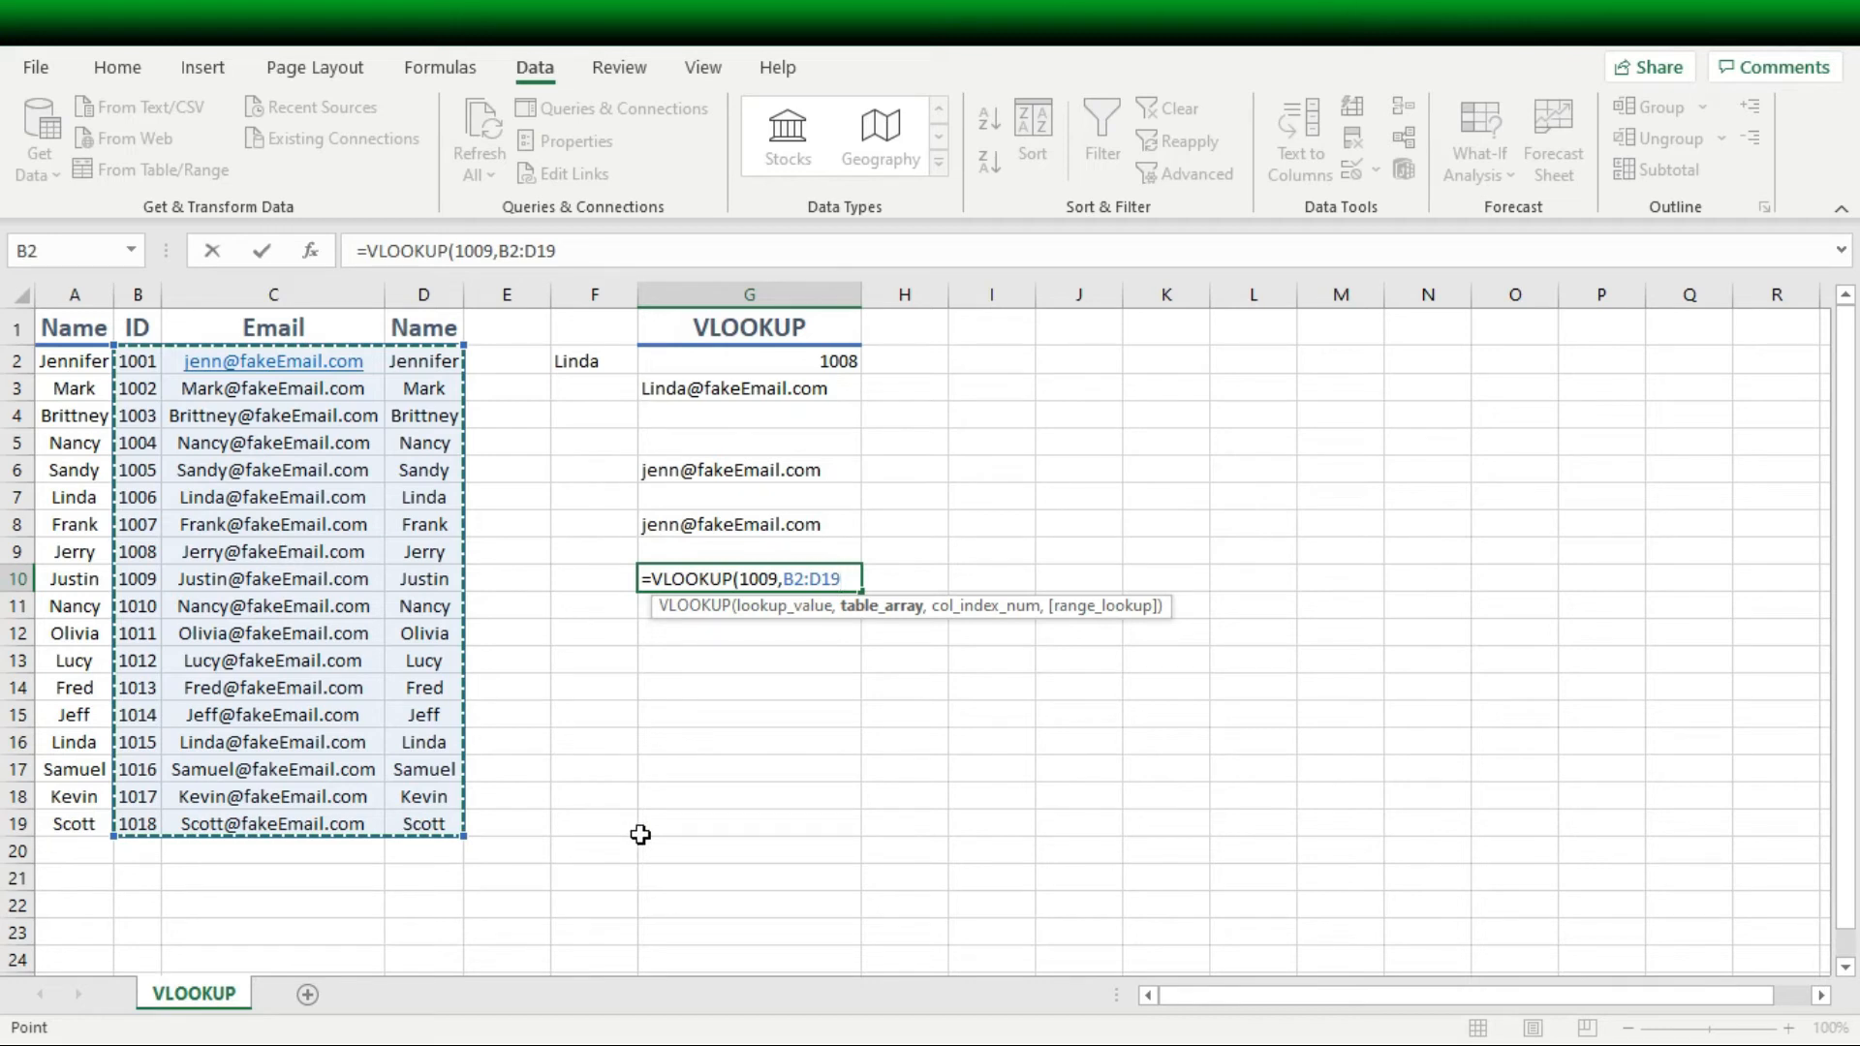
pyautogui.write(',')
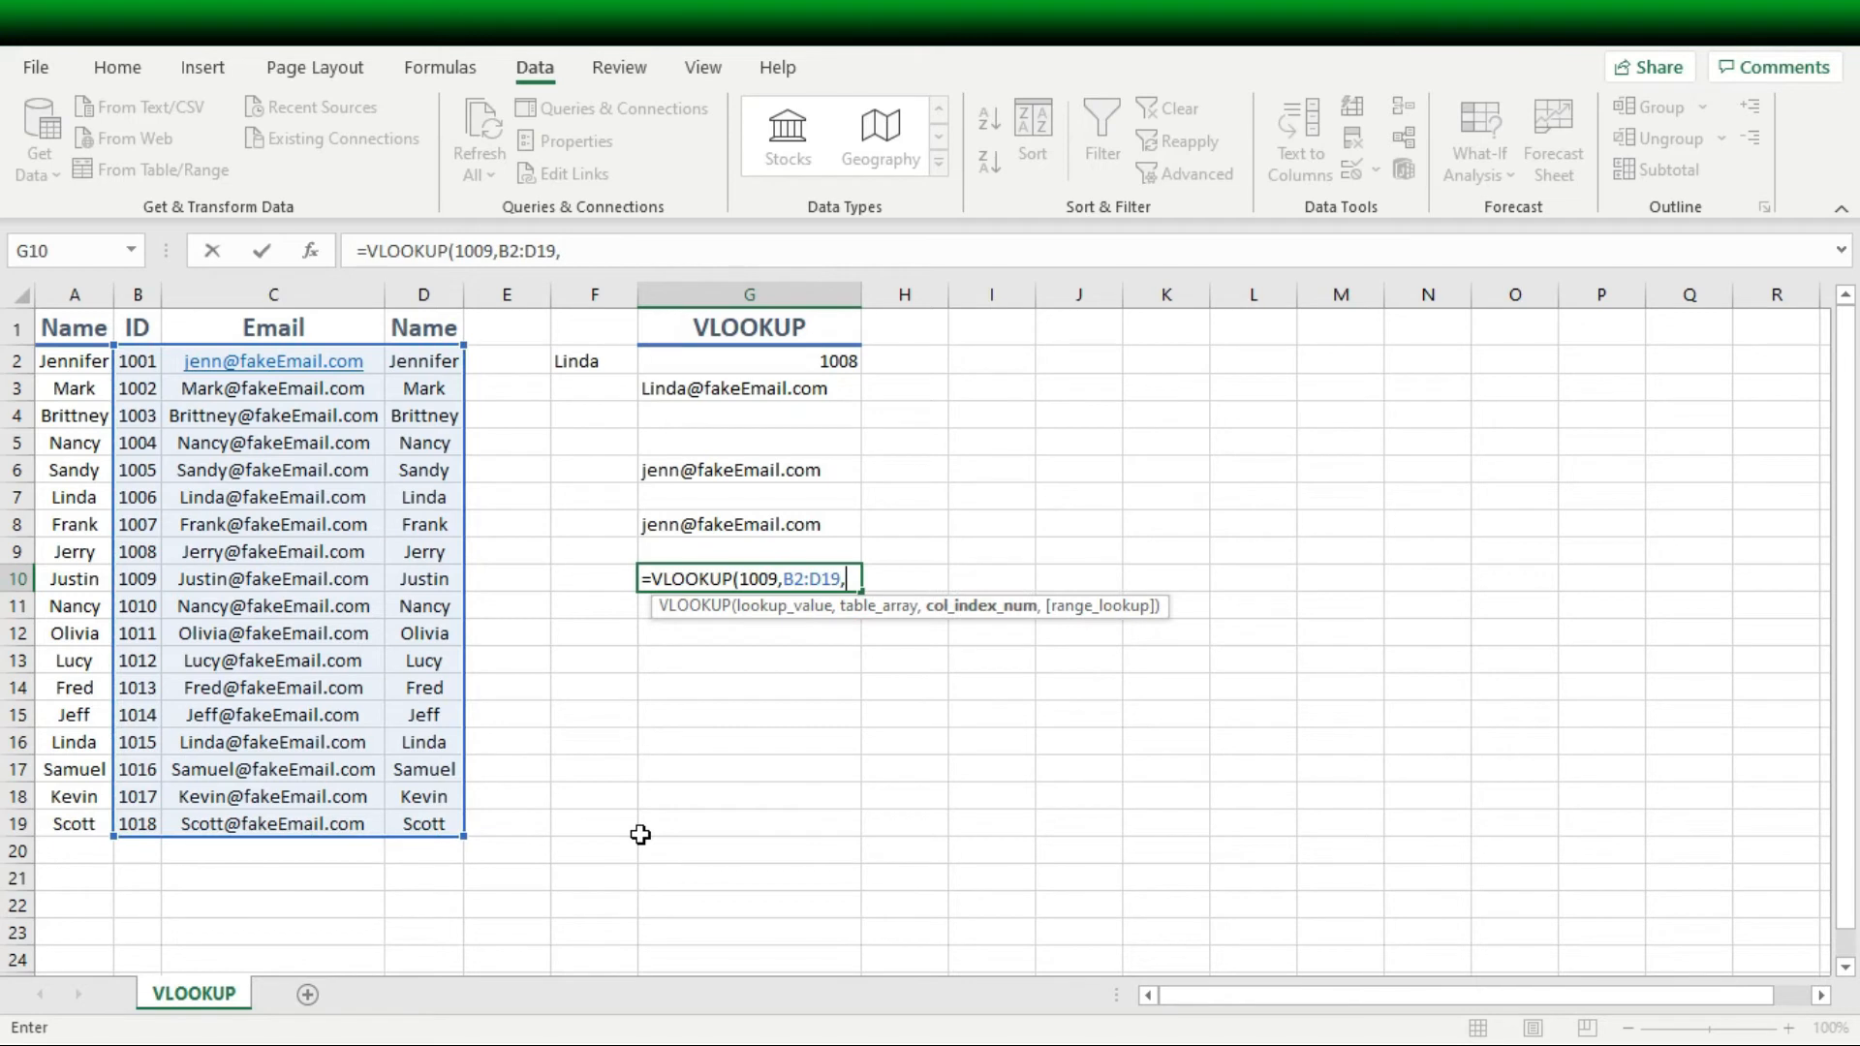
pyautogui.write('3,')
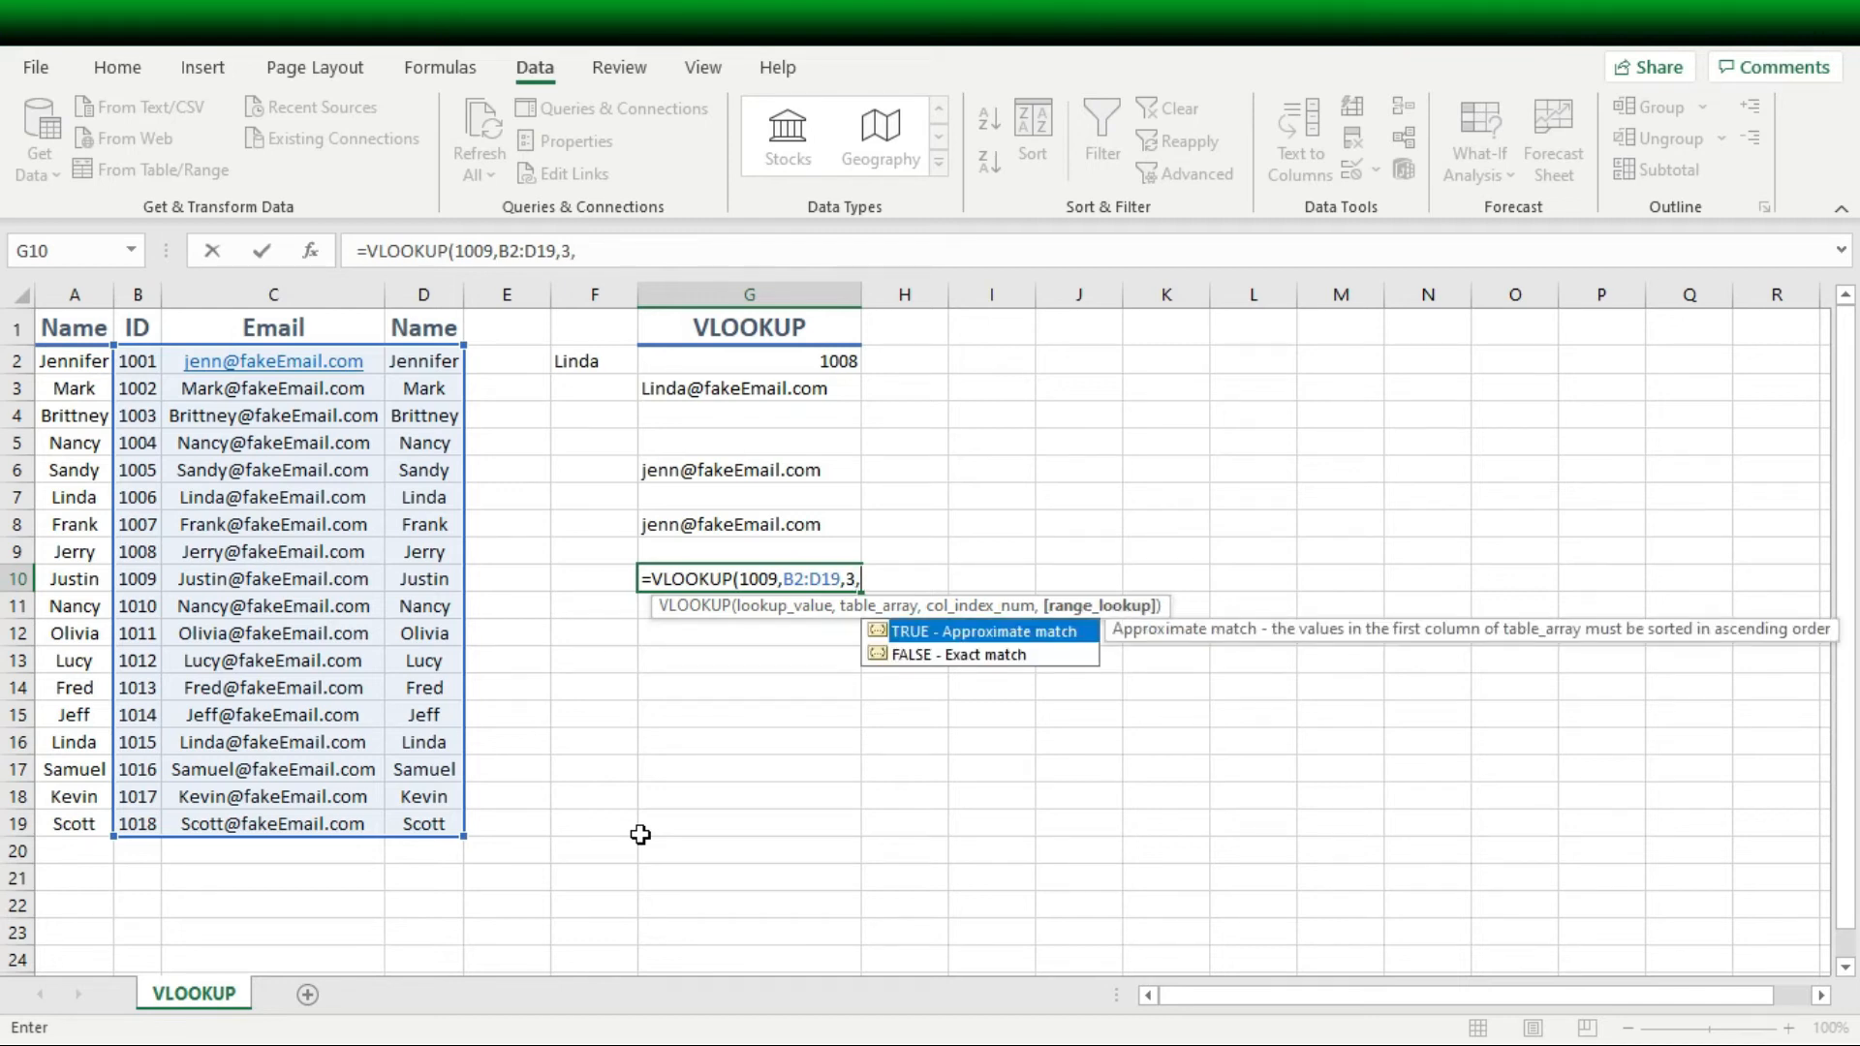
pyautogui.press('Down')
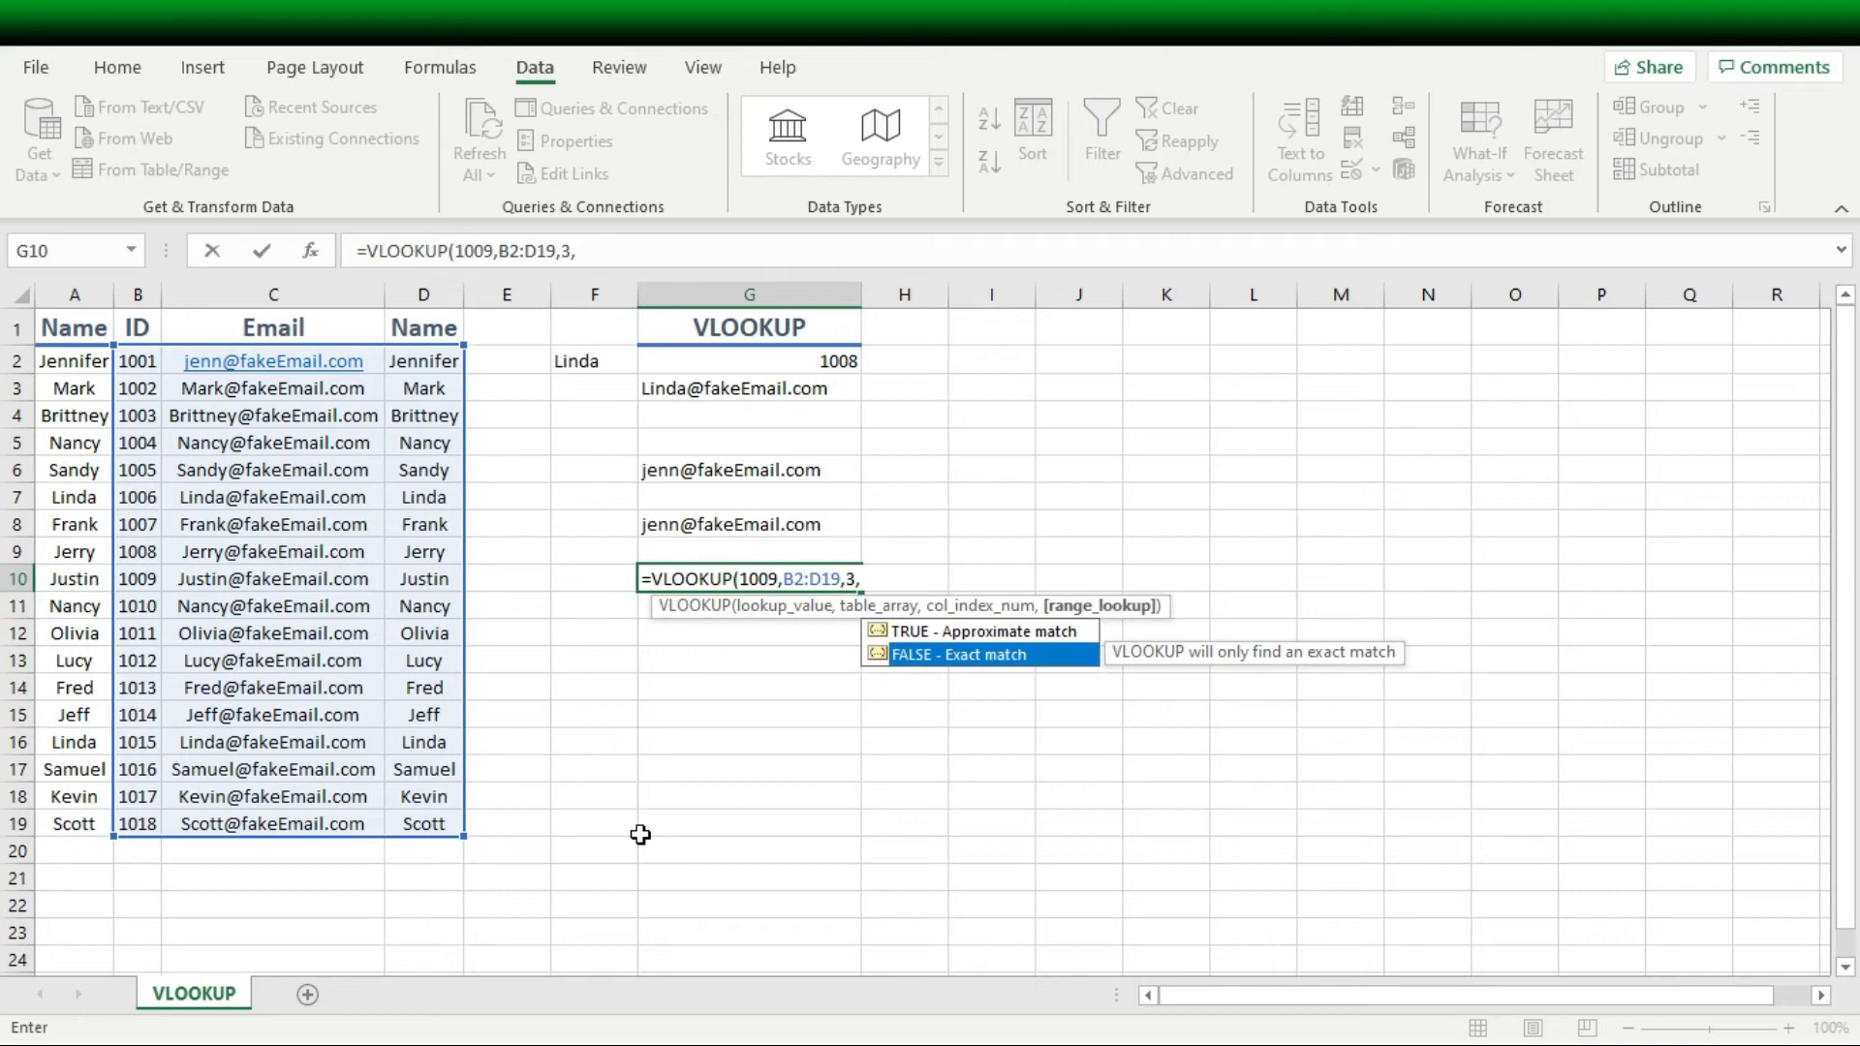
pyautogui.press('Tab')
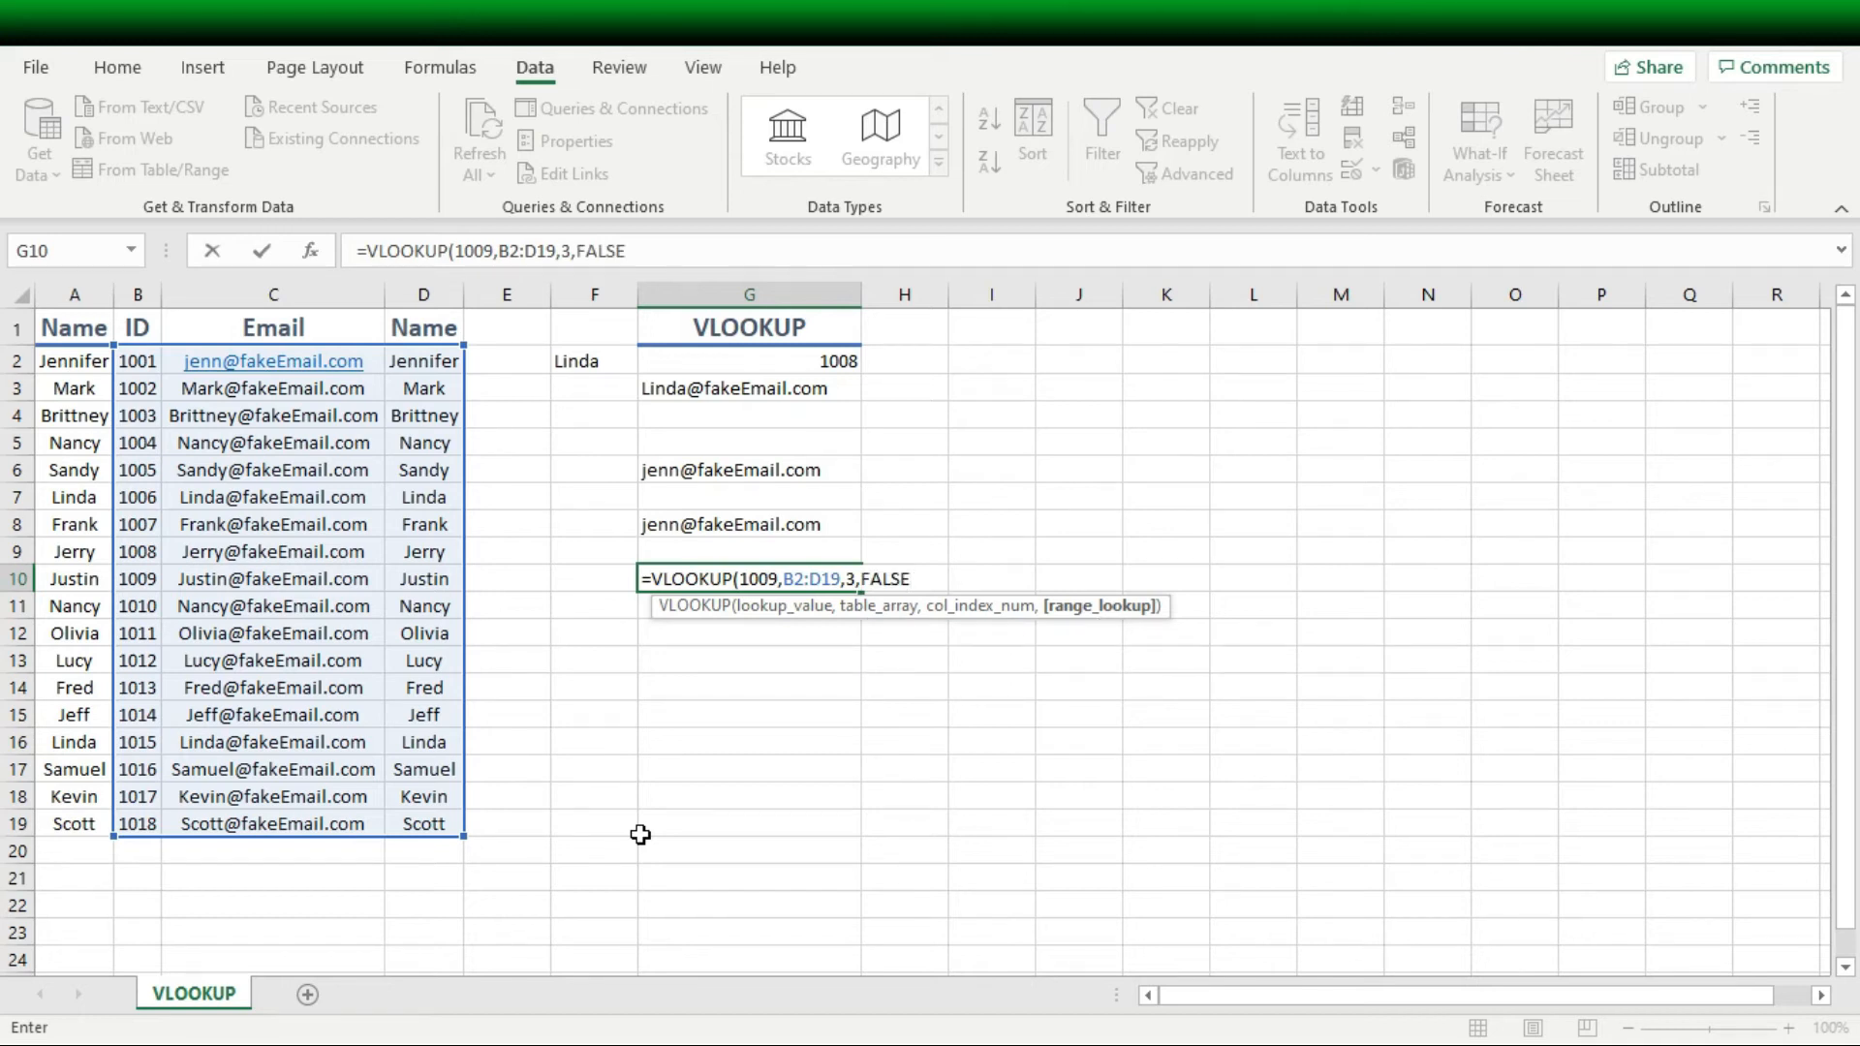
pyautogui.press('Return')
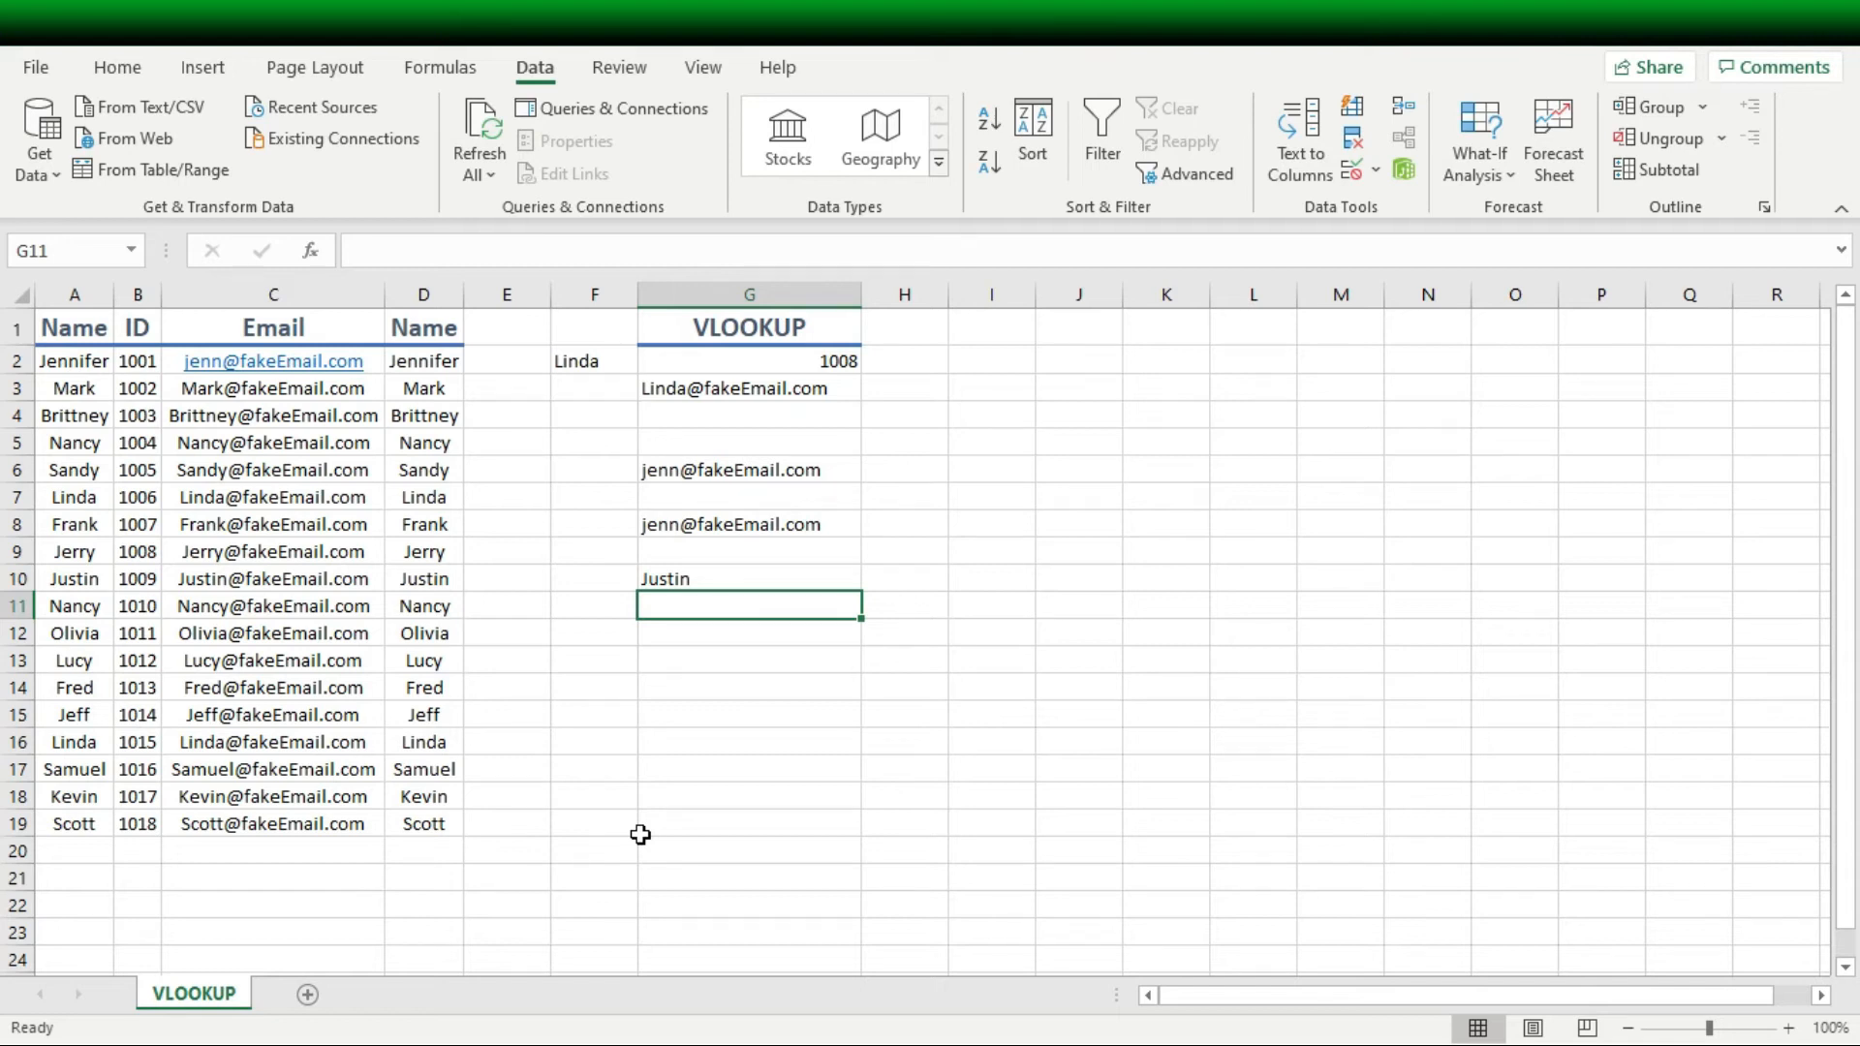
pyautogui.click(729, 577)
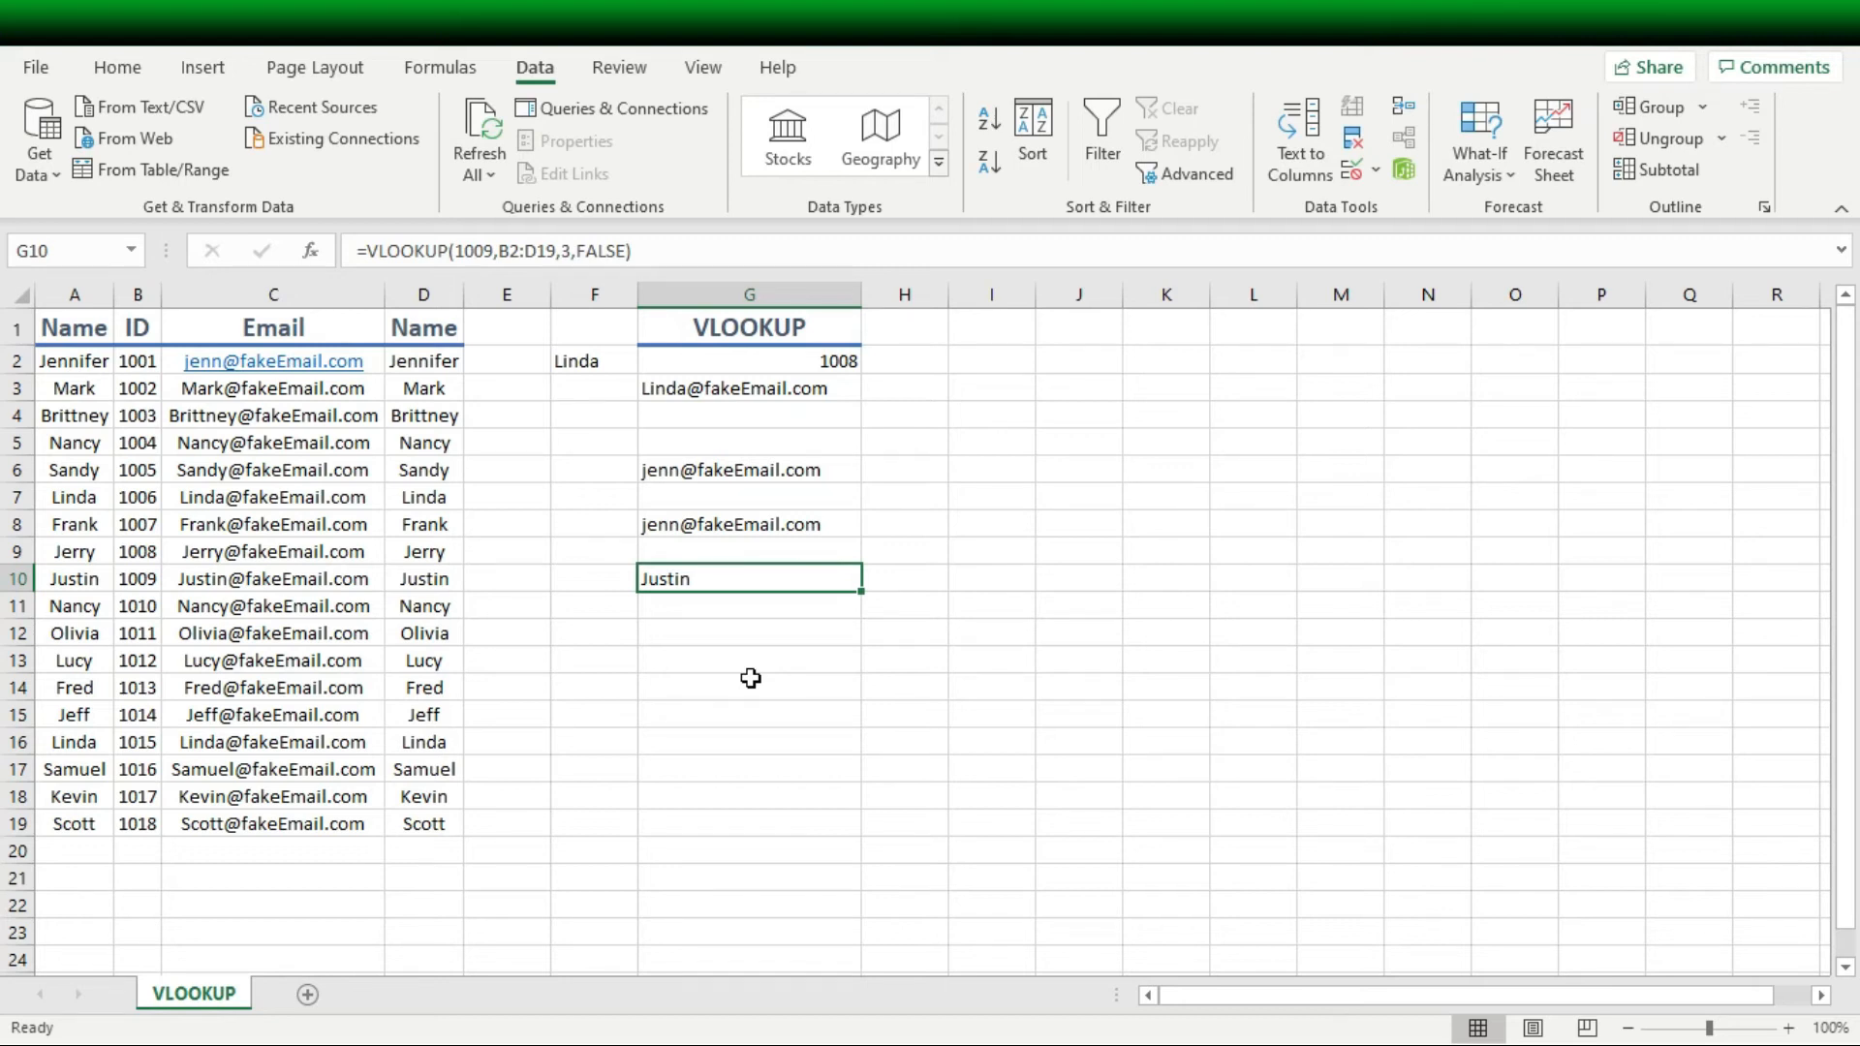
# - Clear the contents of the duplicate Name column in column D
pyautogui.click(425, 293)
pyautogui.press('Delete')
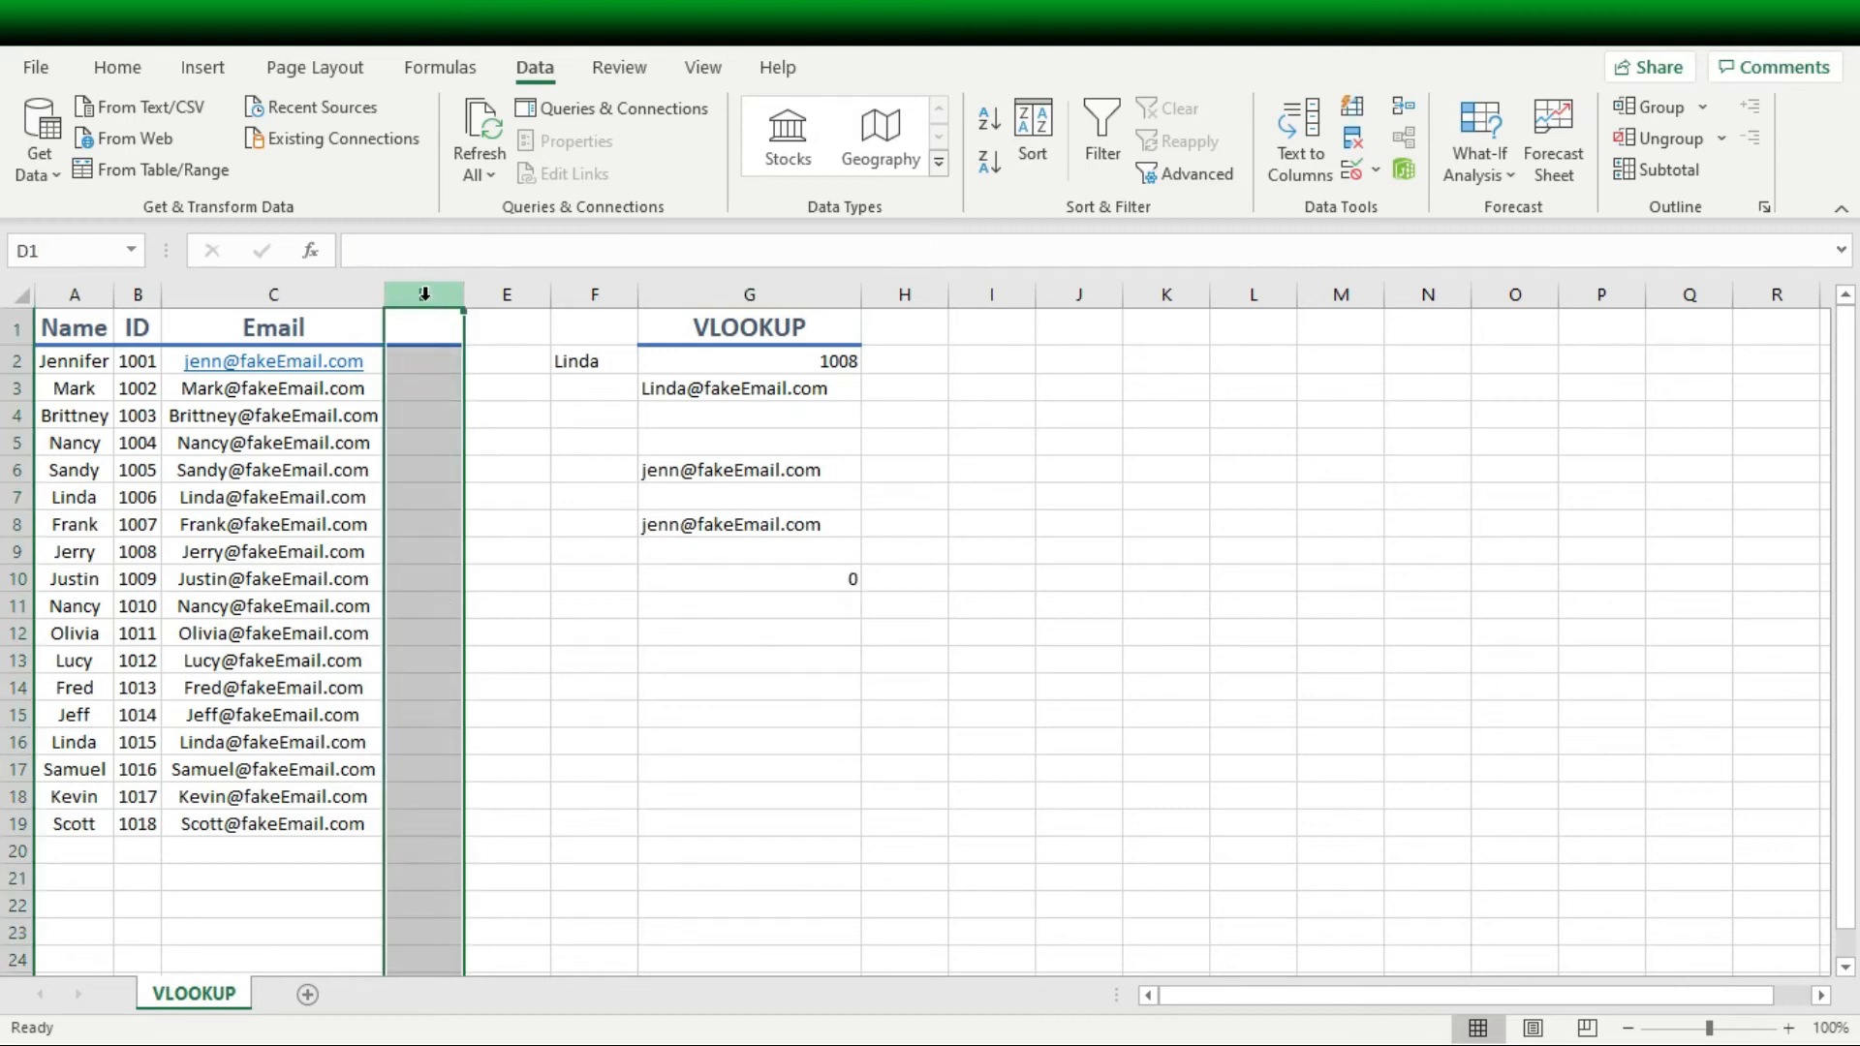
pyautogui.click(485, 444)
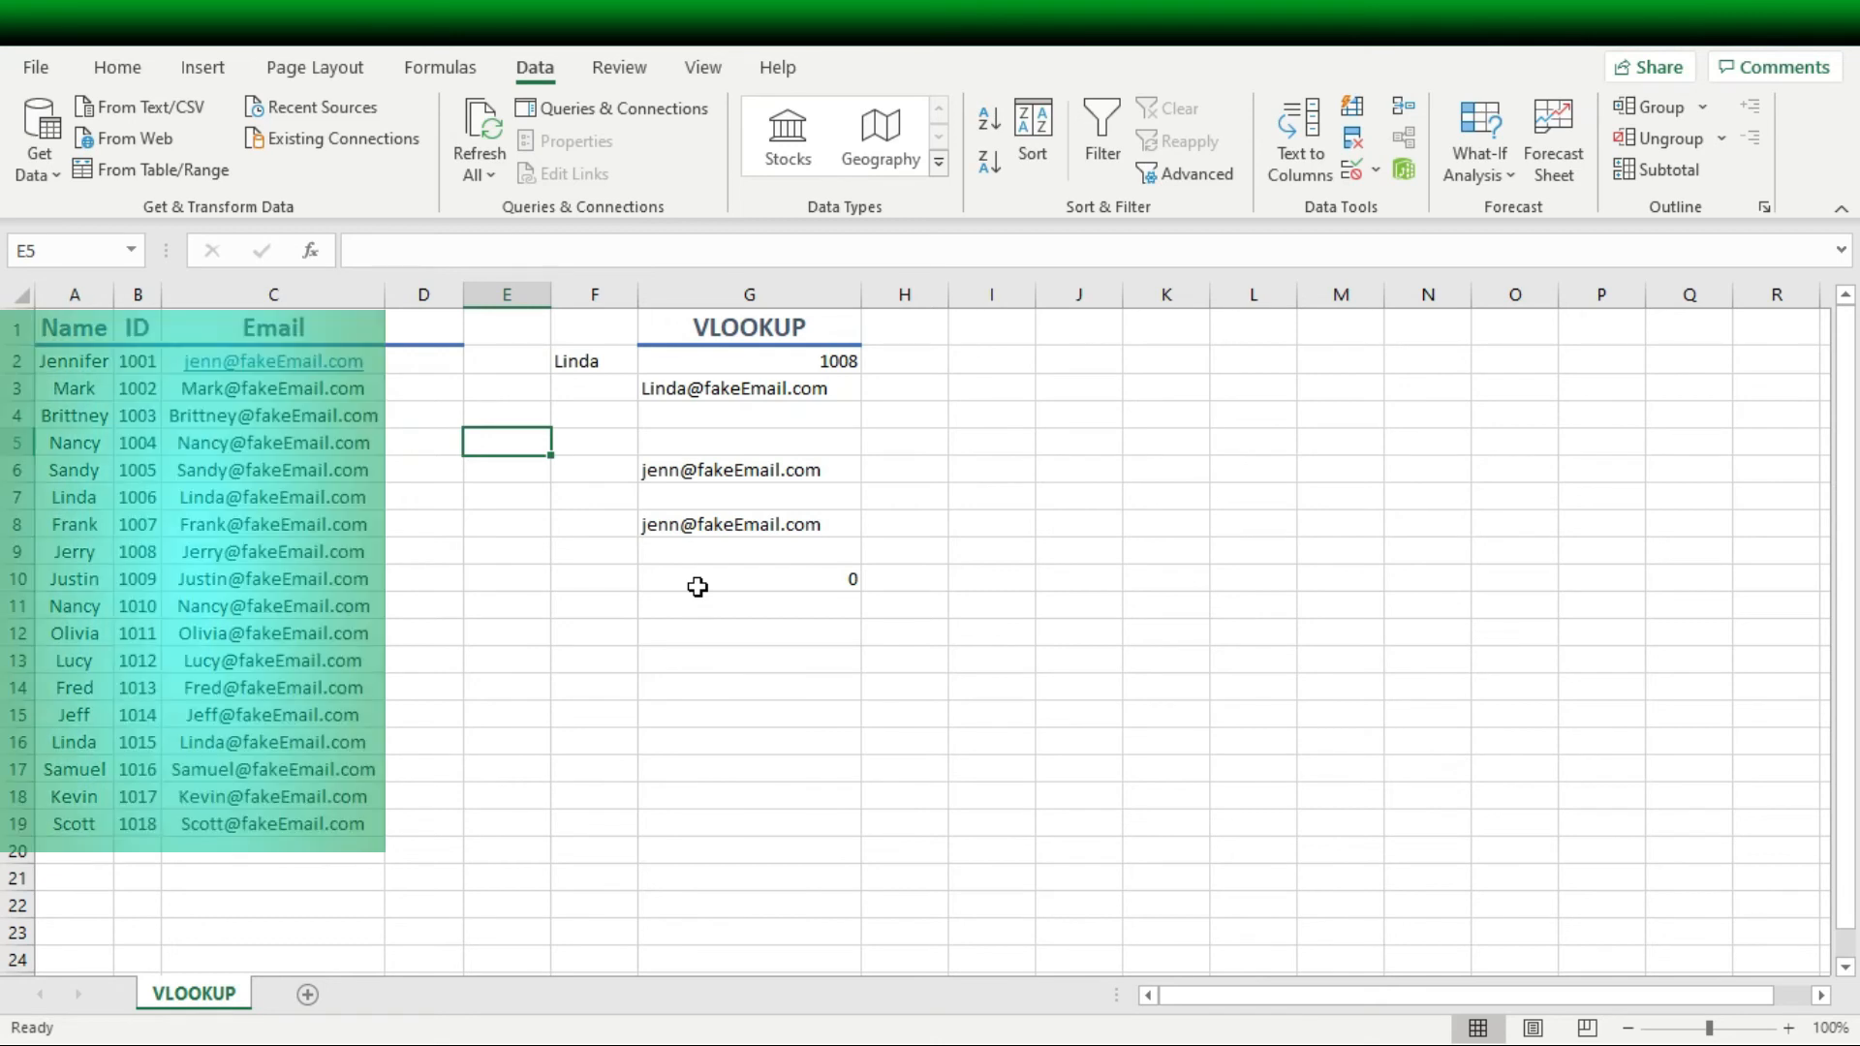
# - Enter the heading Choose in cell I1
pyautogui.click(987, 332)
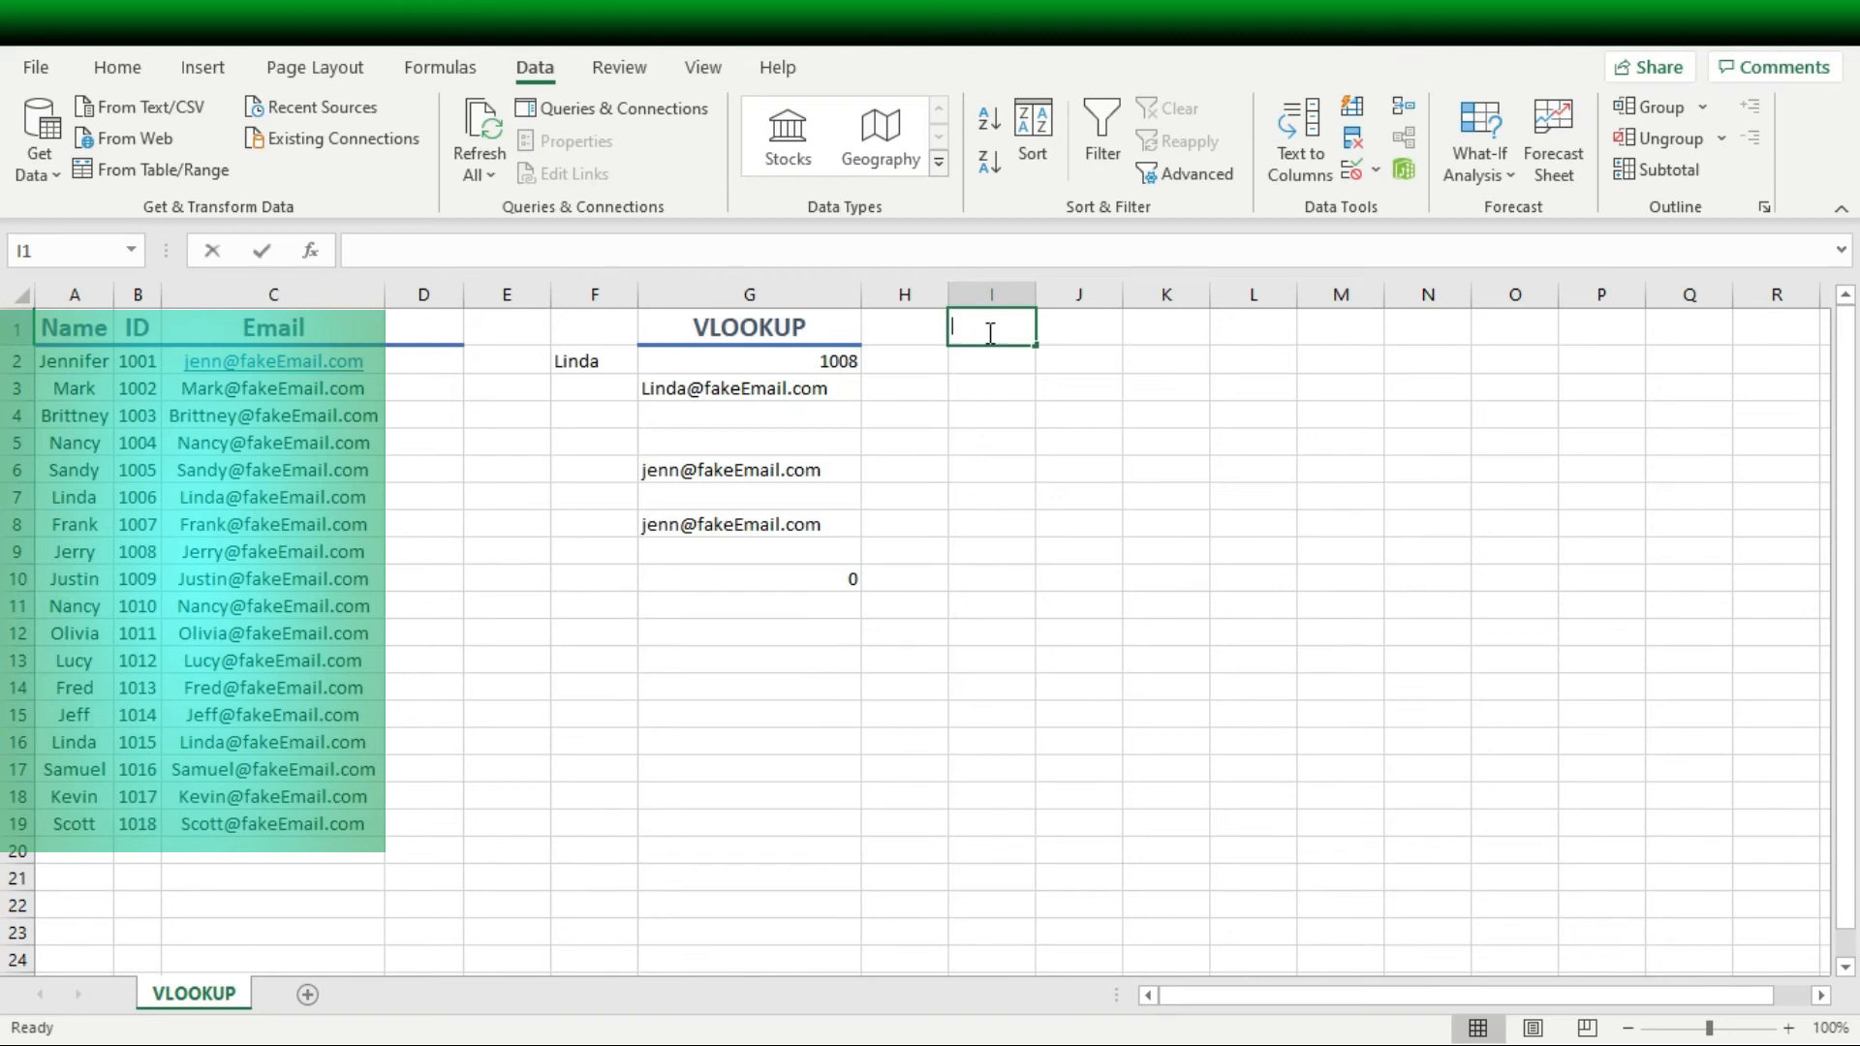
pyautogui.write('Choose')
pyautogui.hotkey('ctrl', 'Return')
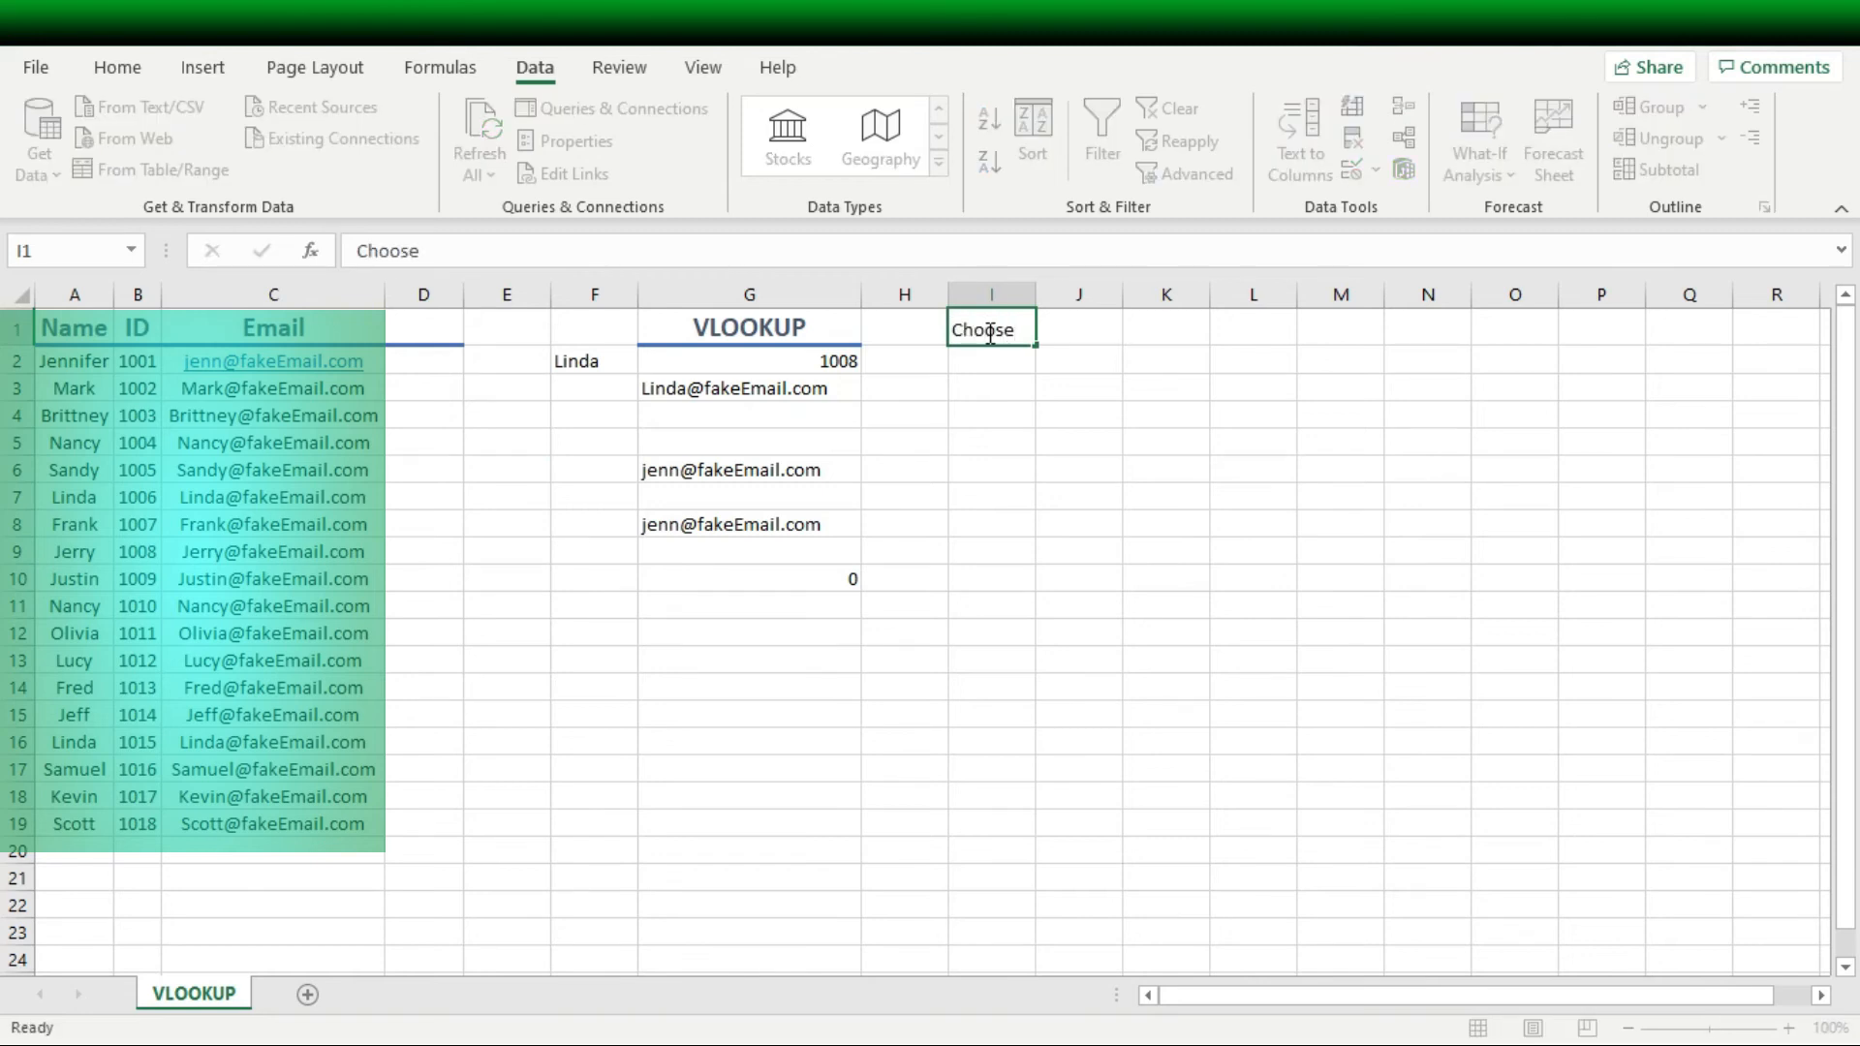
pyautogui.press('Return')
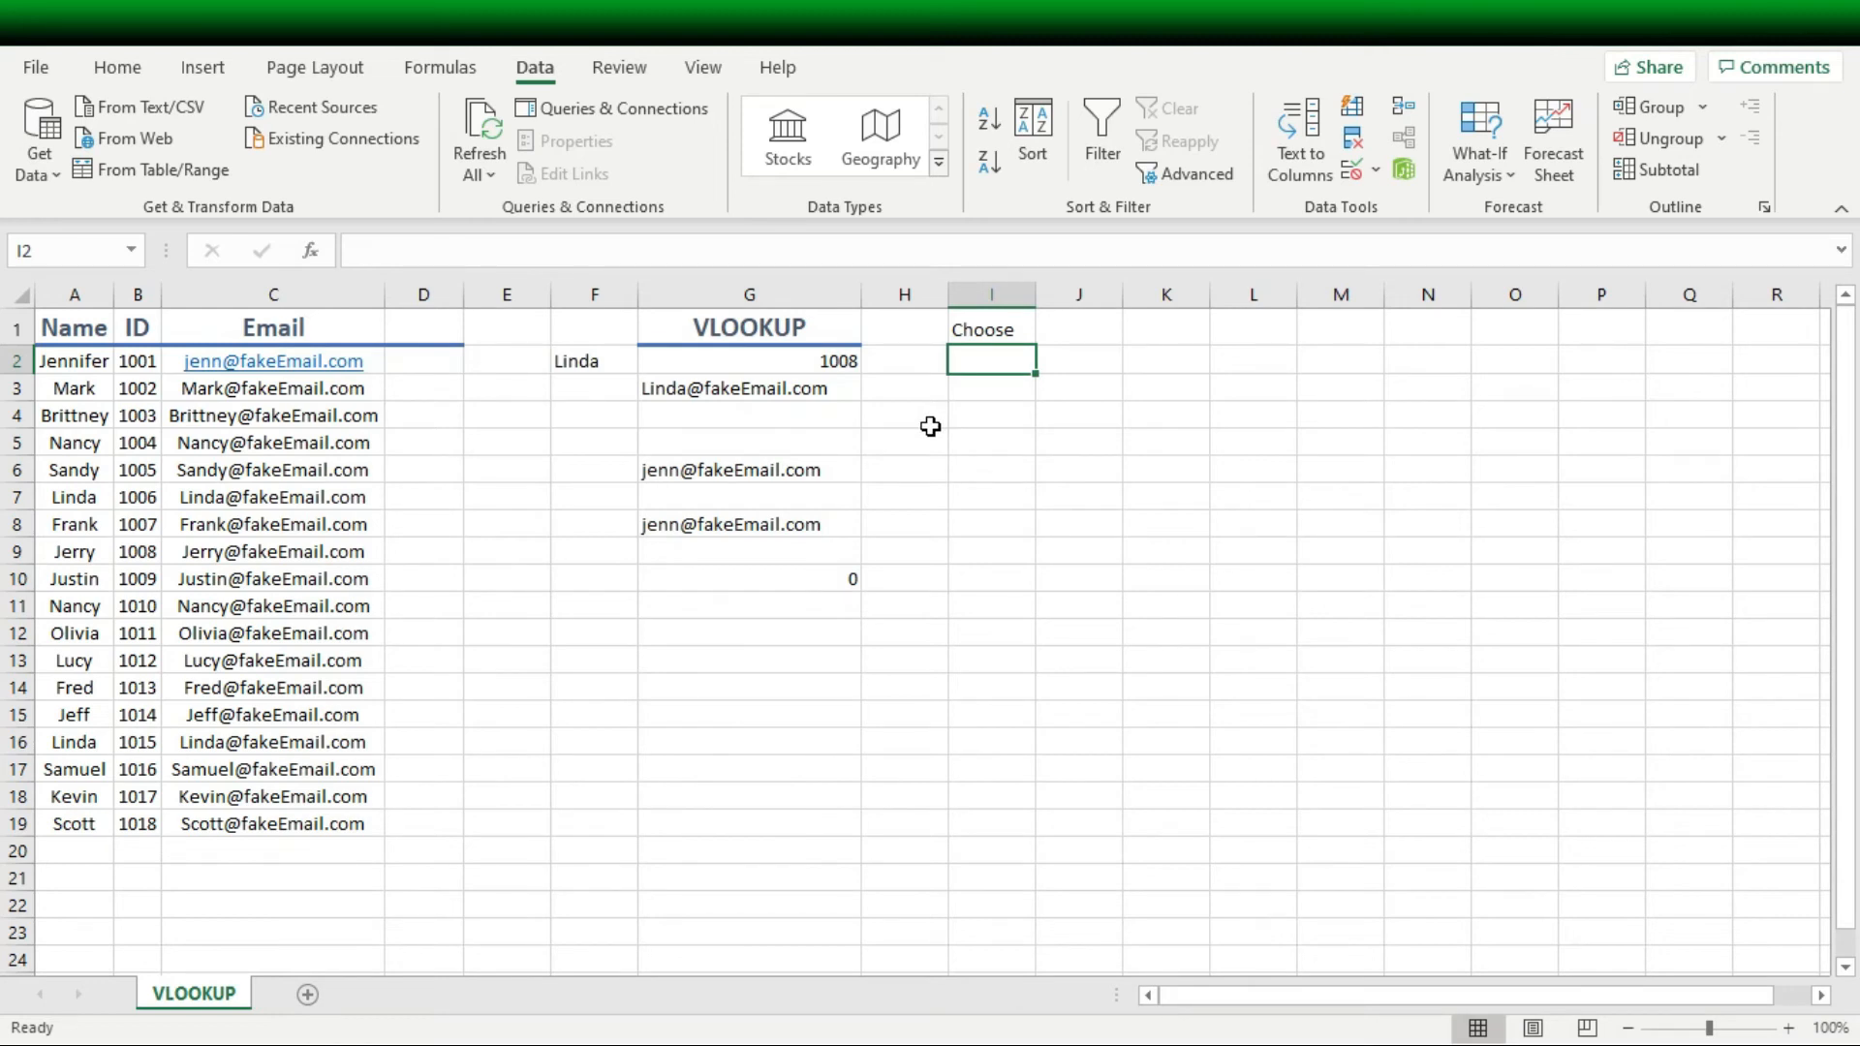
pyautogui.press('XF86AudioLowerVolume')
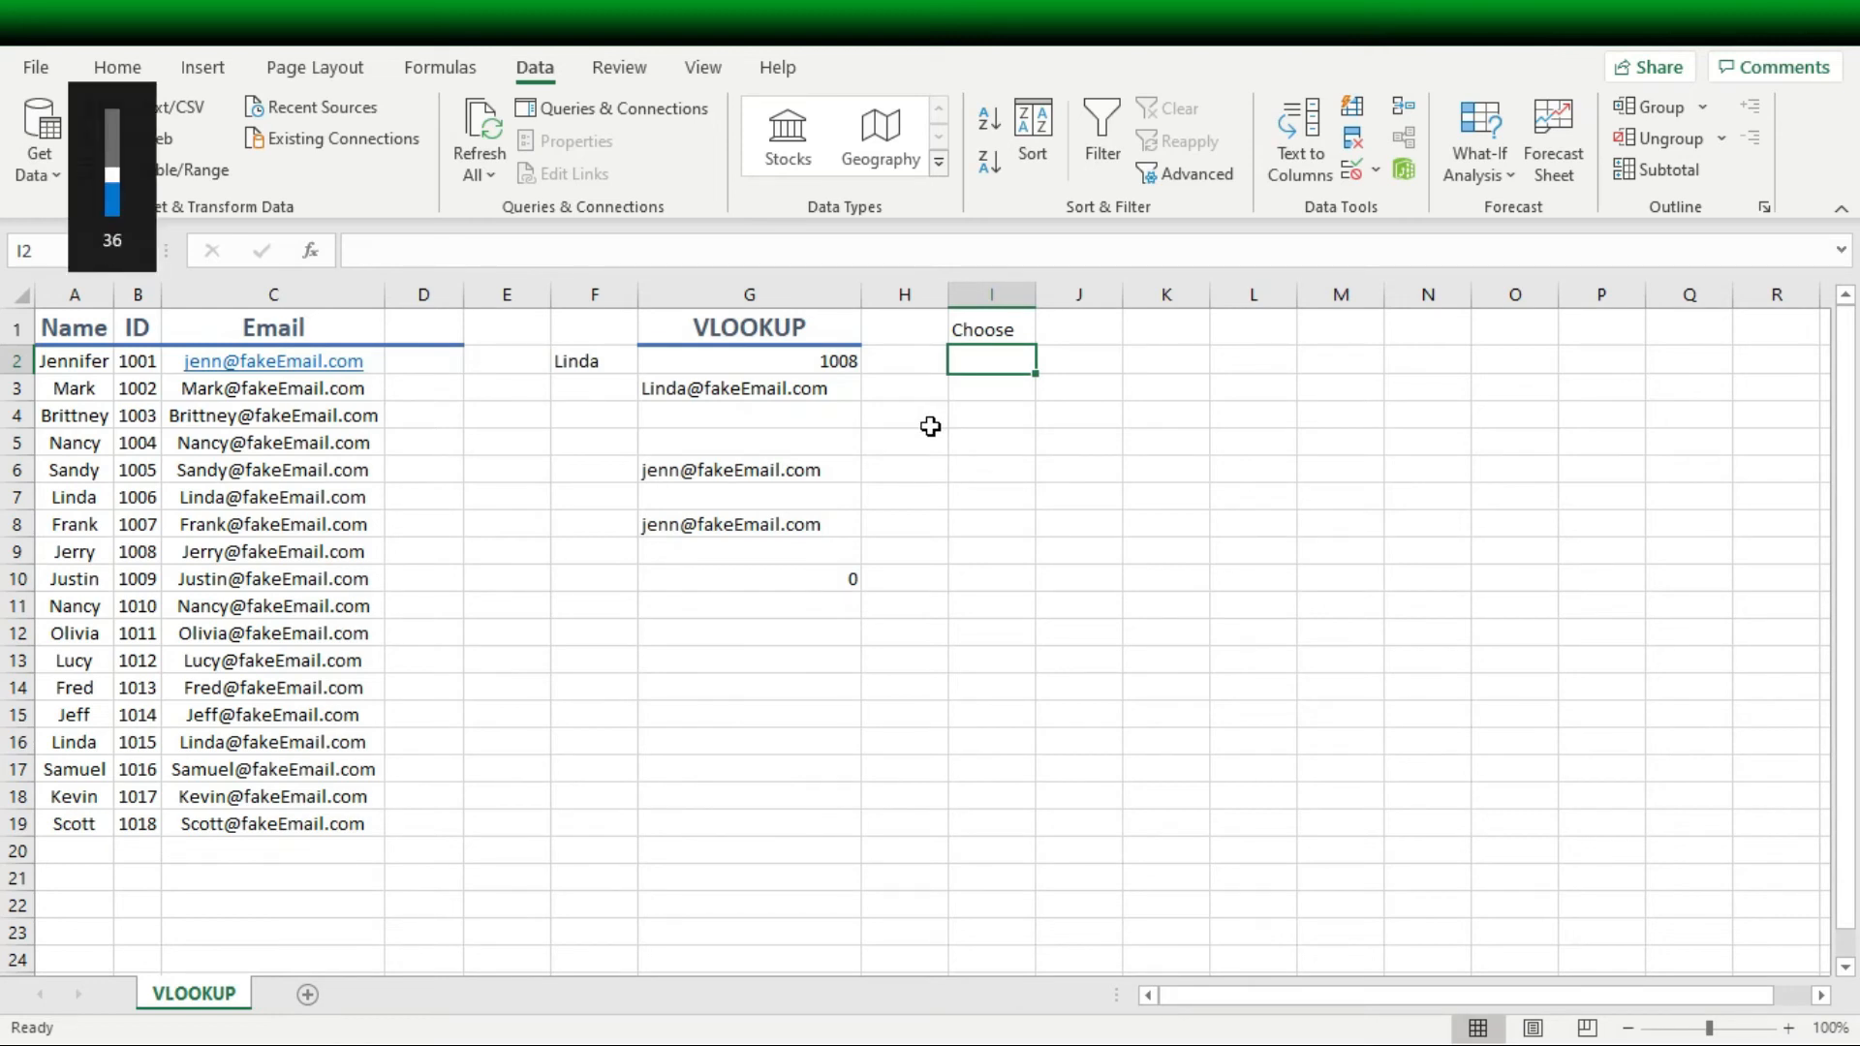
pyautogui.press('XF86AudioRaiseVolume')
pyautogui.press('XF86AudioRaiseVolume')
pyautogui.press('XF86AudioRaiseVolume')
pyautogui.press('XF86AudioRaiseVolume')
pyautogui.press('XF86AudioRaiseVolume')
pyautogui.press('XF86AudioRaiseVolume')
pyautogui.press('XF86AudioRaiseVolume')
pyautogui.press('XF86AudioRaiseVolume')
pyautogui.press('XF86AudioRaiseVolume')
pyautogui.press('XF86AudioRaiseVolume')
pyautogui.press('XF86AudioRaiseVolume')
pyautogui.press('XF86AudioRaiseVolume')
pyautogui.press('XF86AudioRaiseVolume')
pyautogui.press('XF86AudioRaiseVolume')
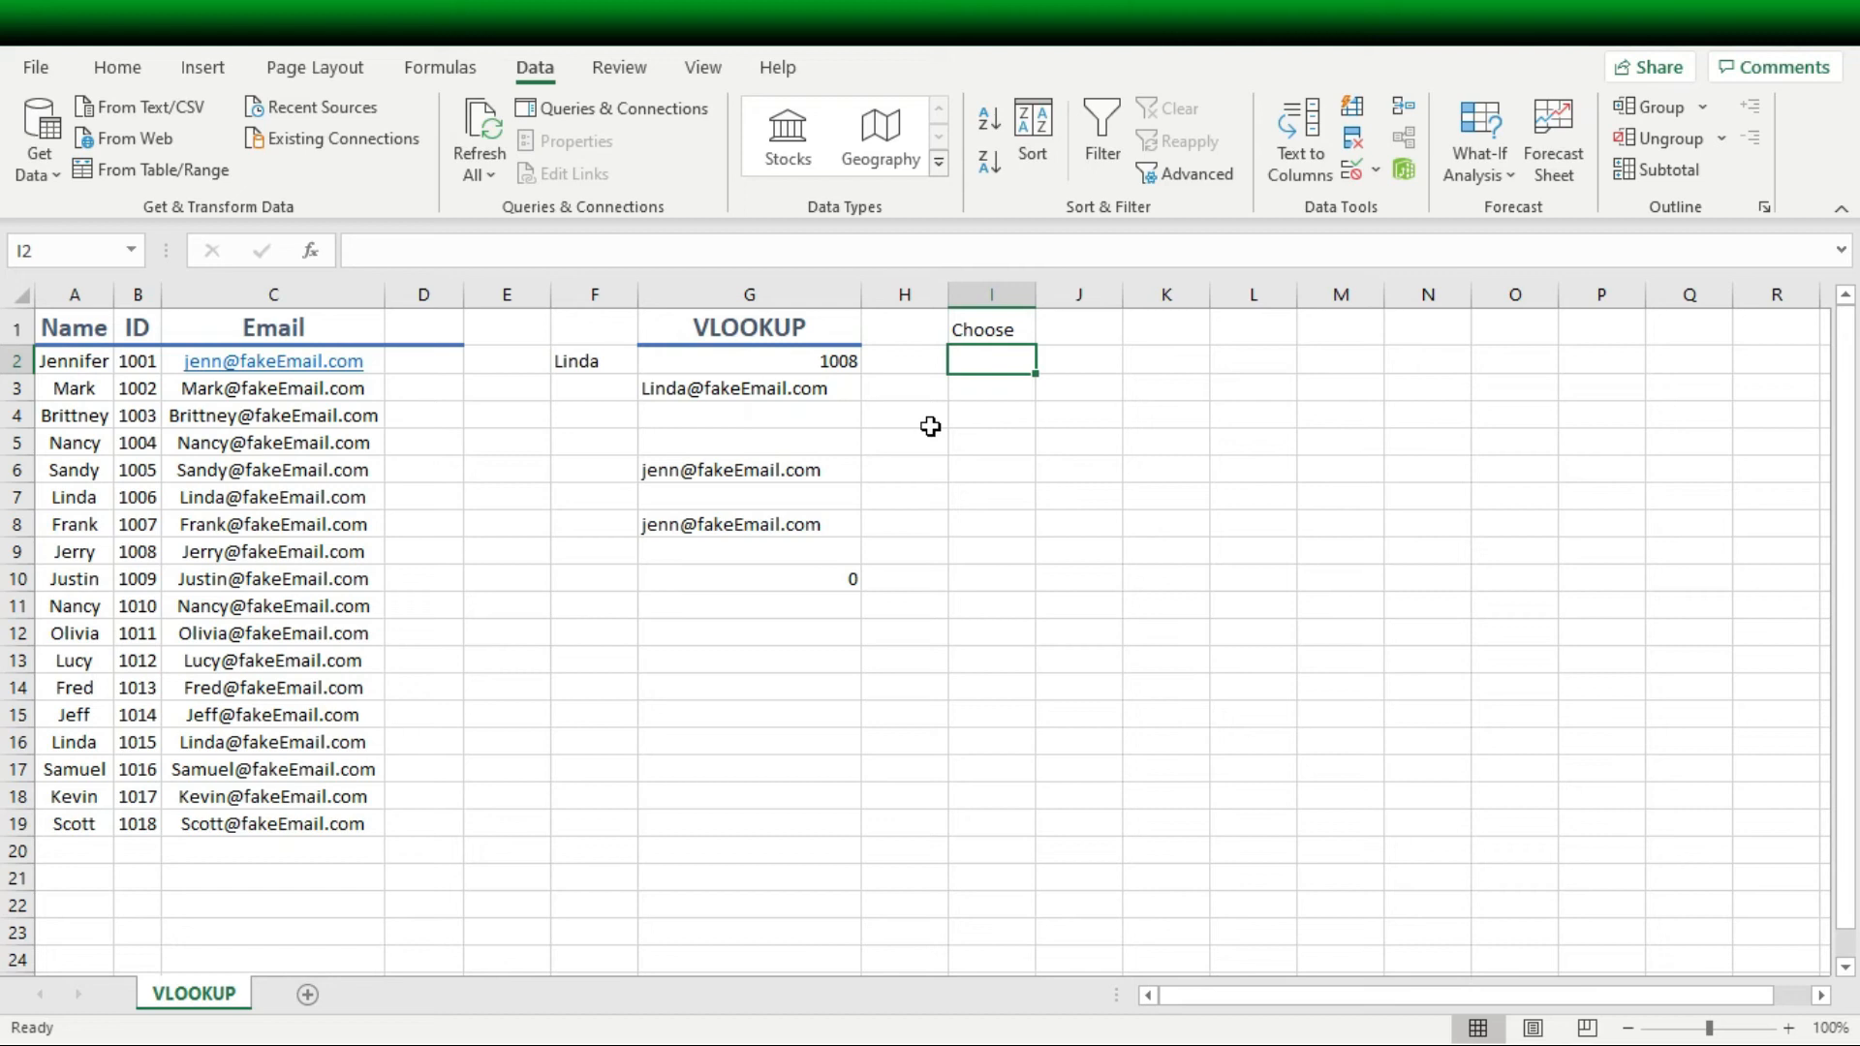
# - Enter a CHOOSE formula in I3 with index array {1,2,3} and the ranges B2:B19, A2:A19 and C2:C19, in that order
pyautogui.click(977, 390)
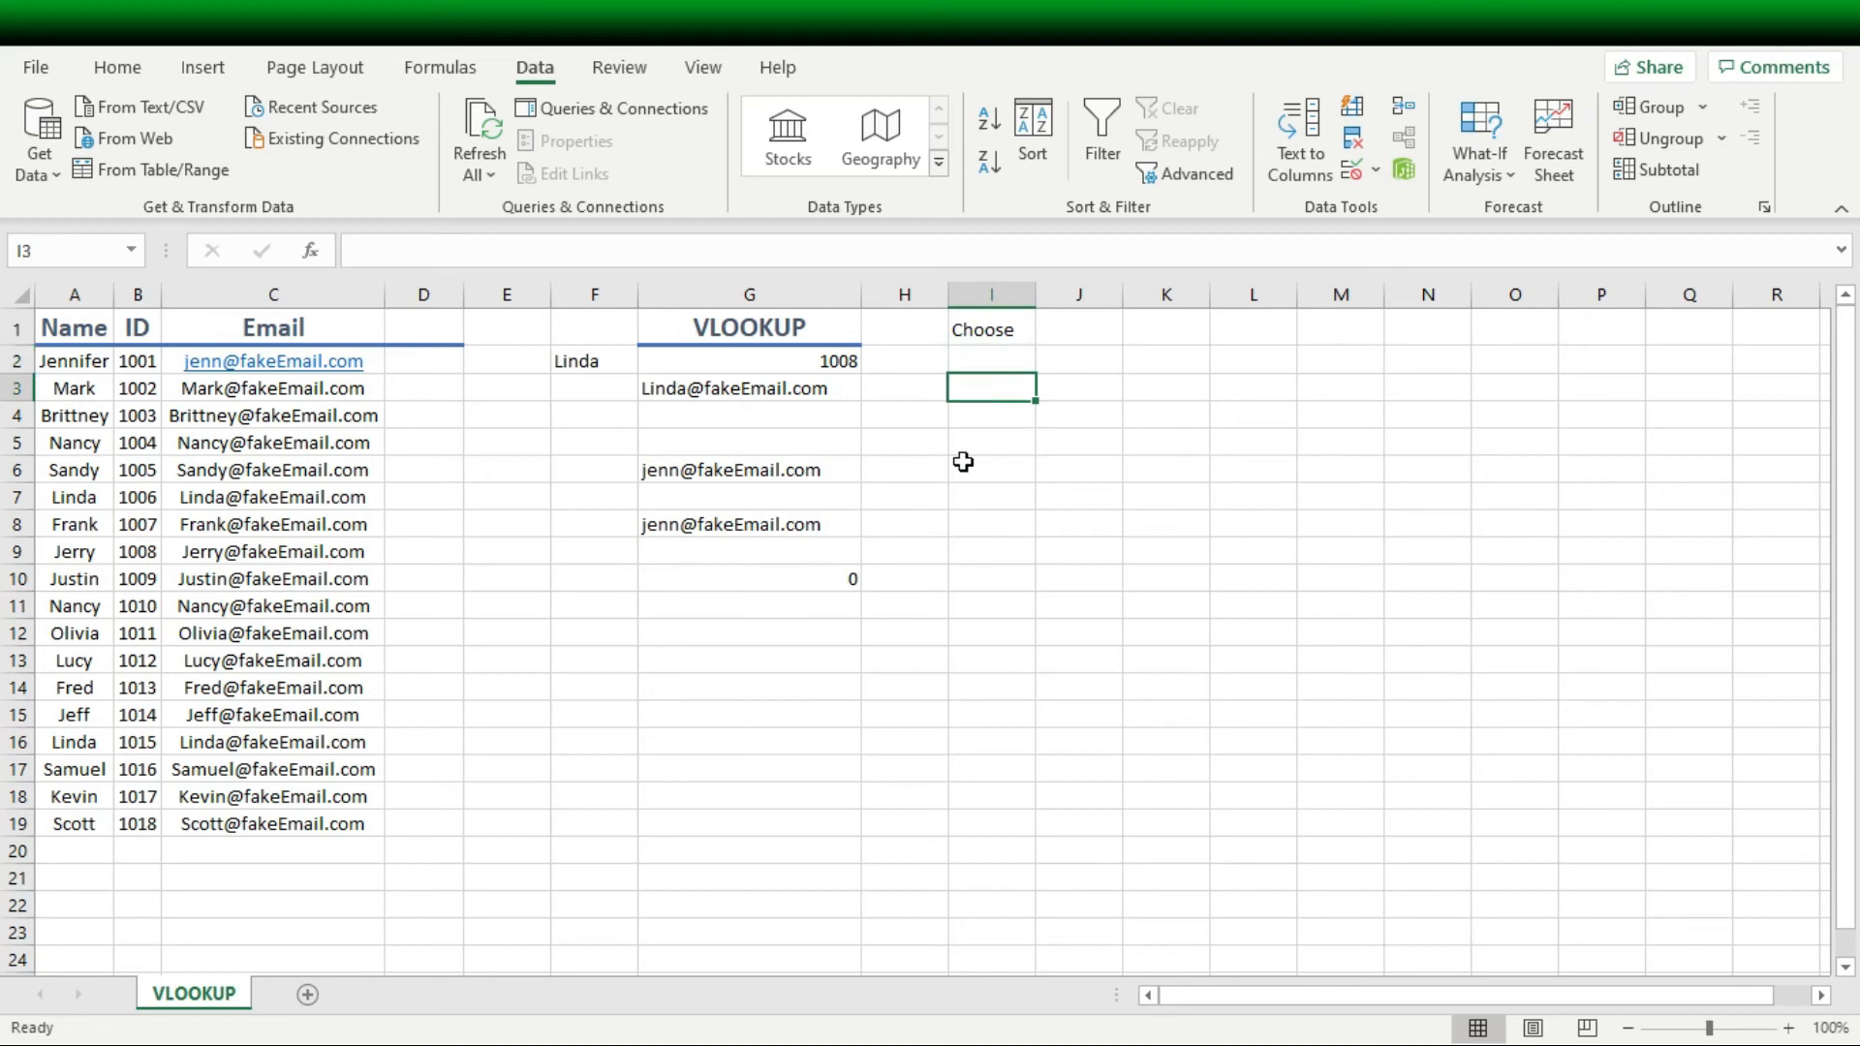
pyautogui.write('=')
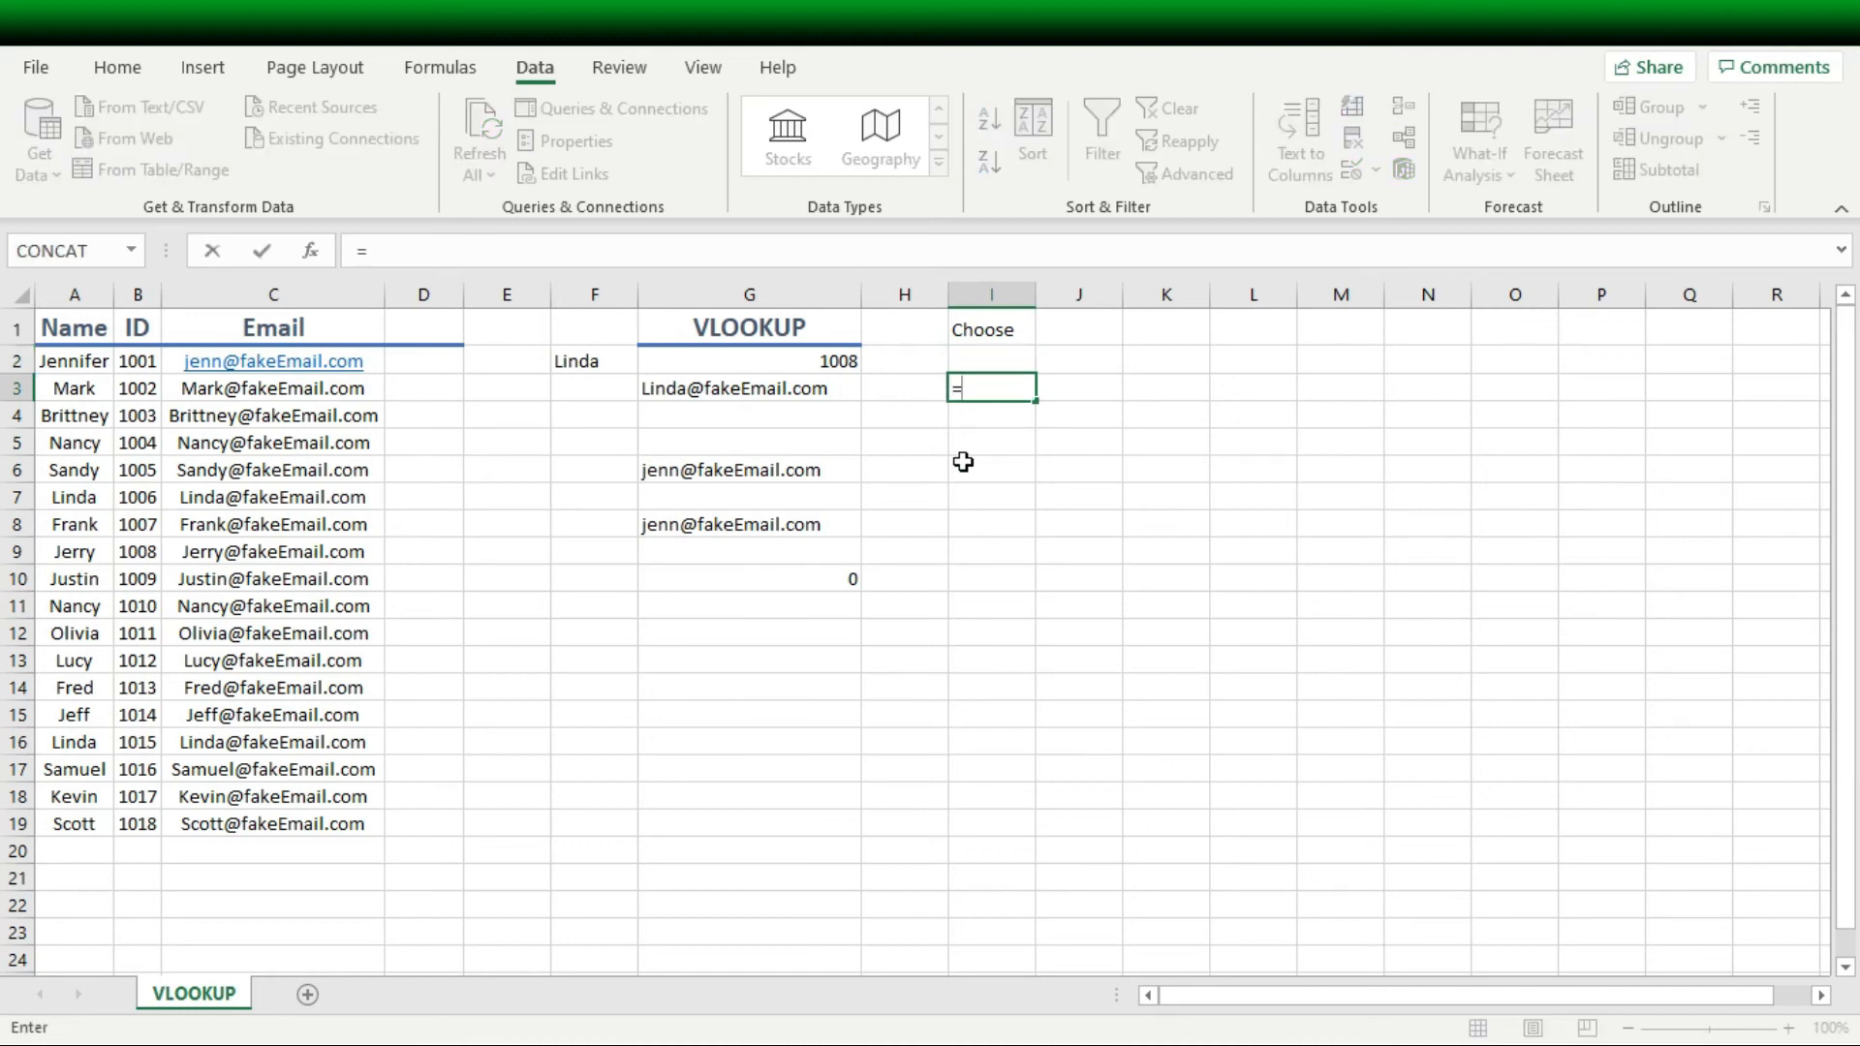
pyautogui.write('choo')
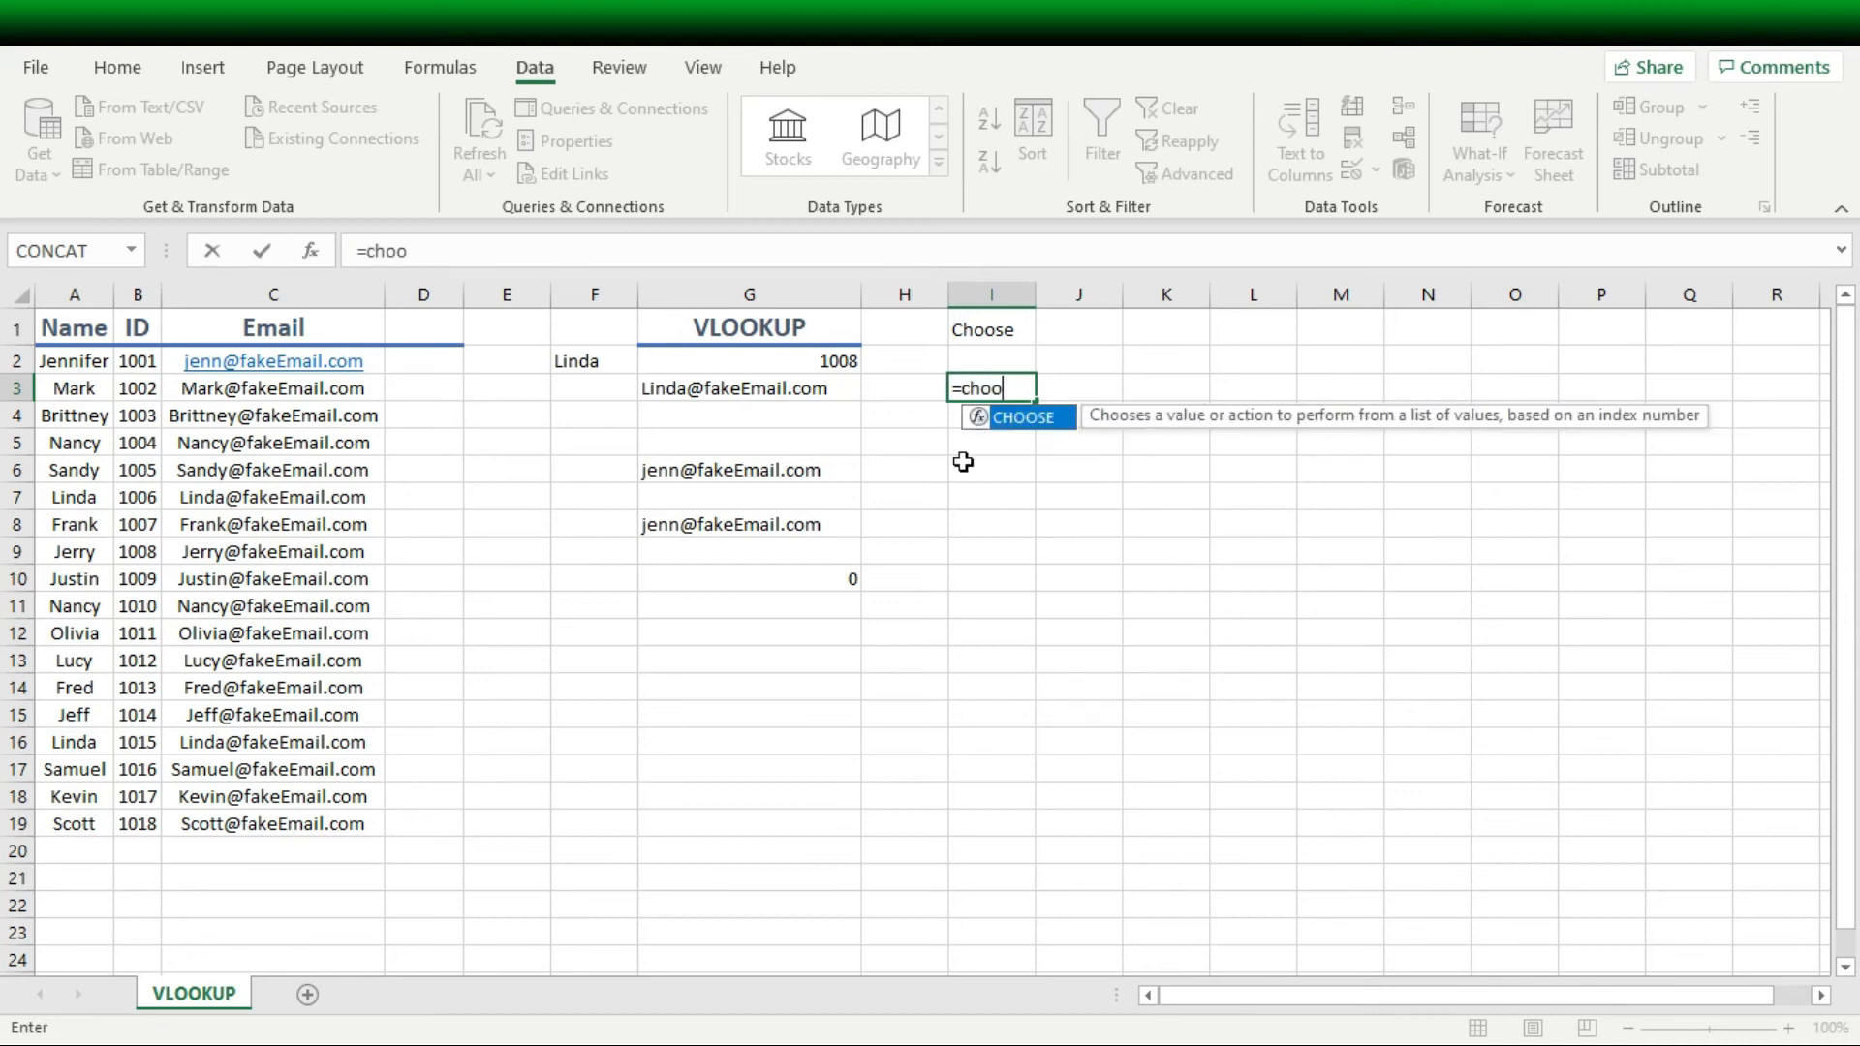
pyautogui.press('Tab')
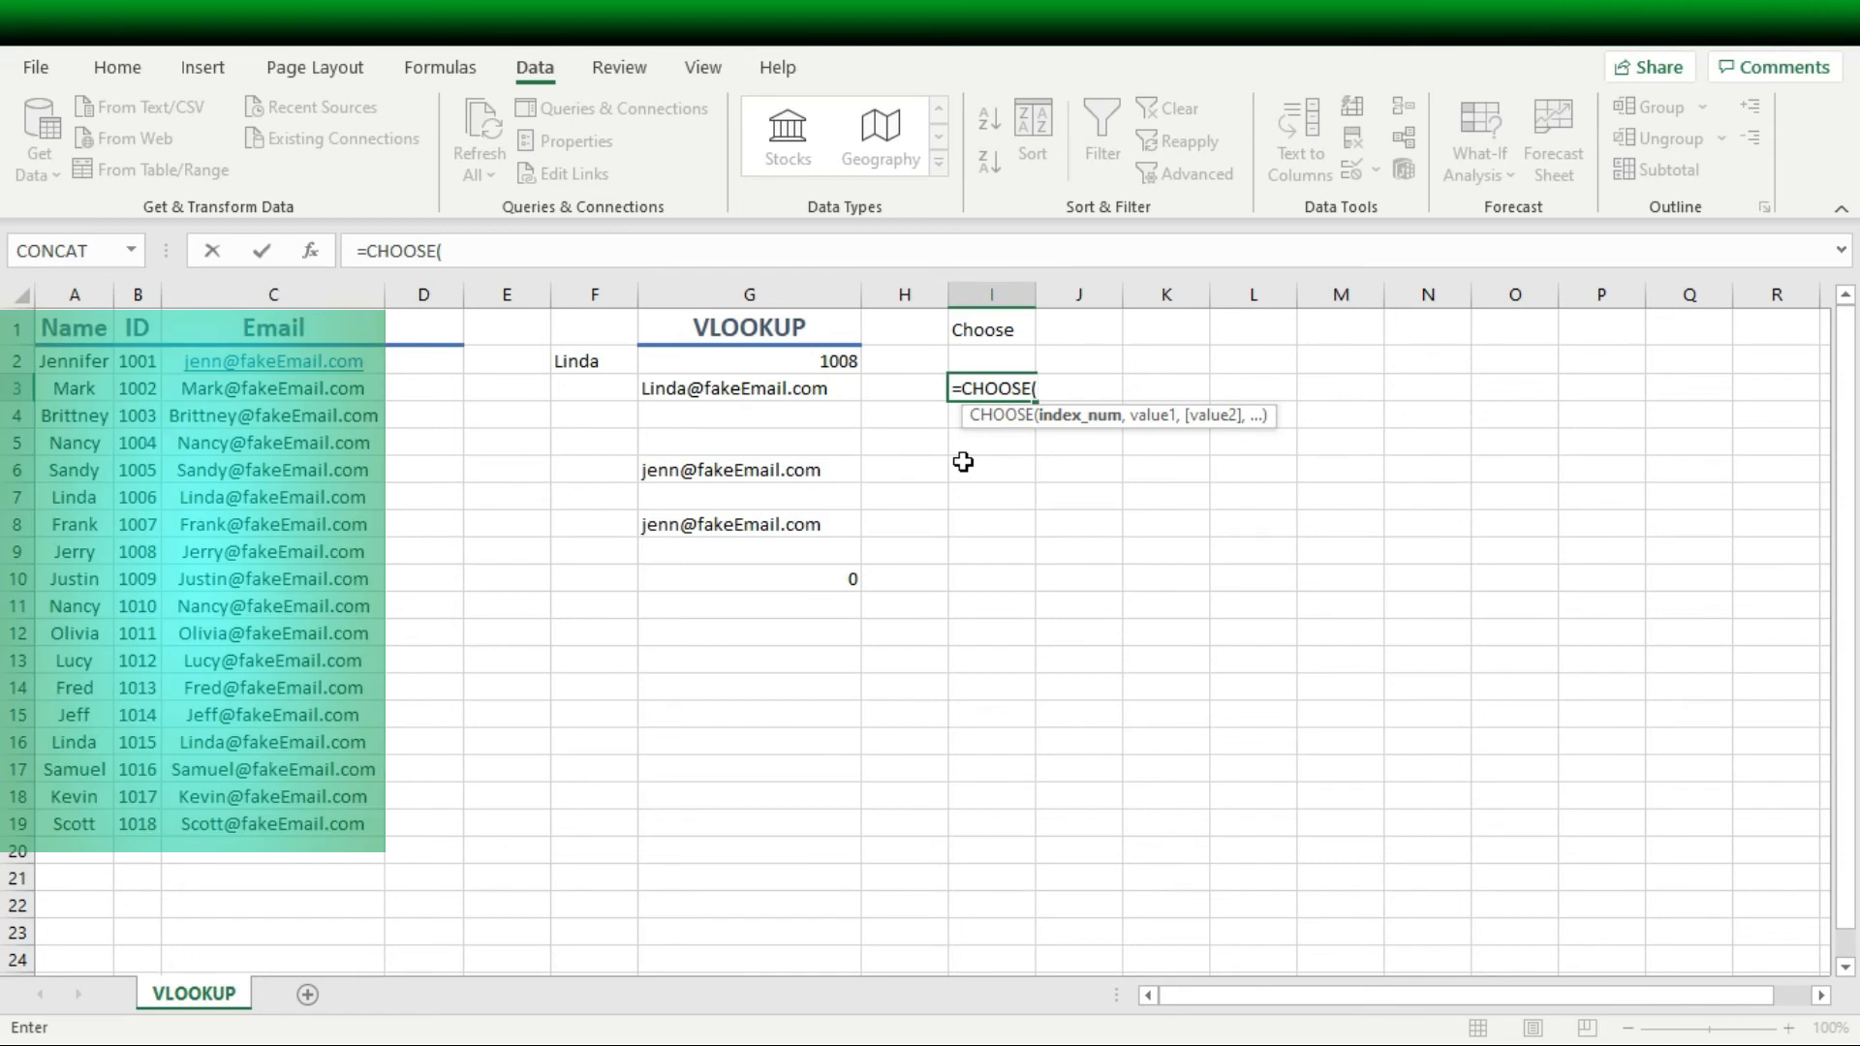
pyautogui.write('{1,2,3}')
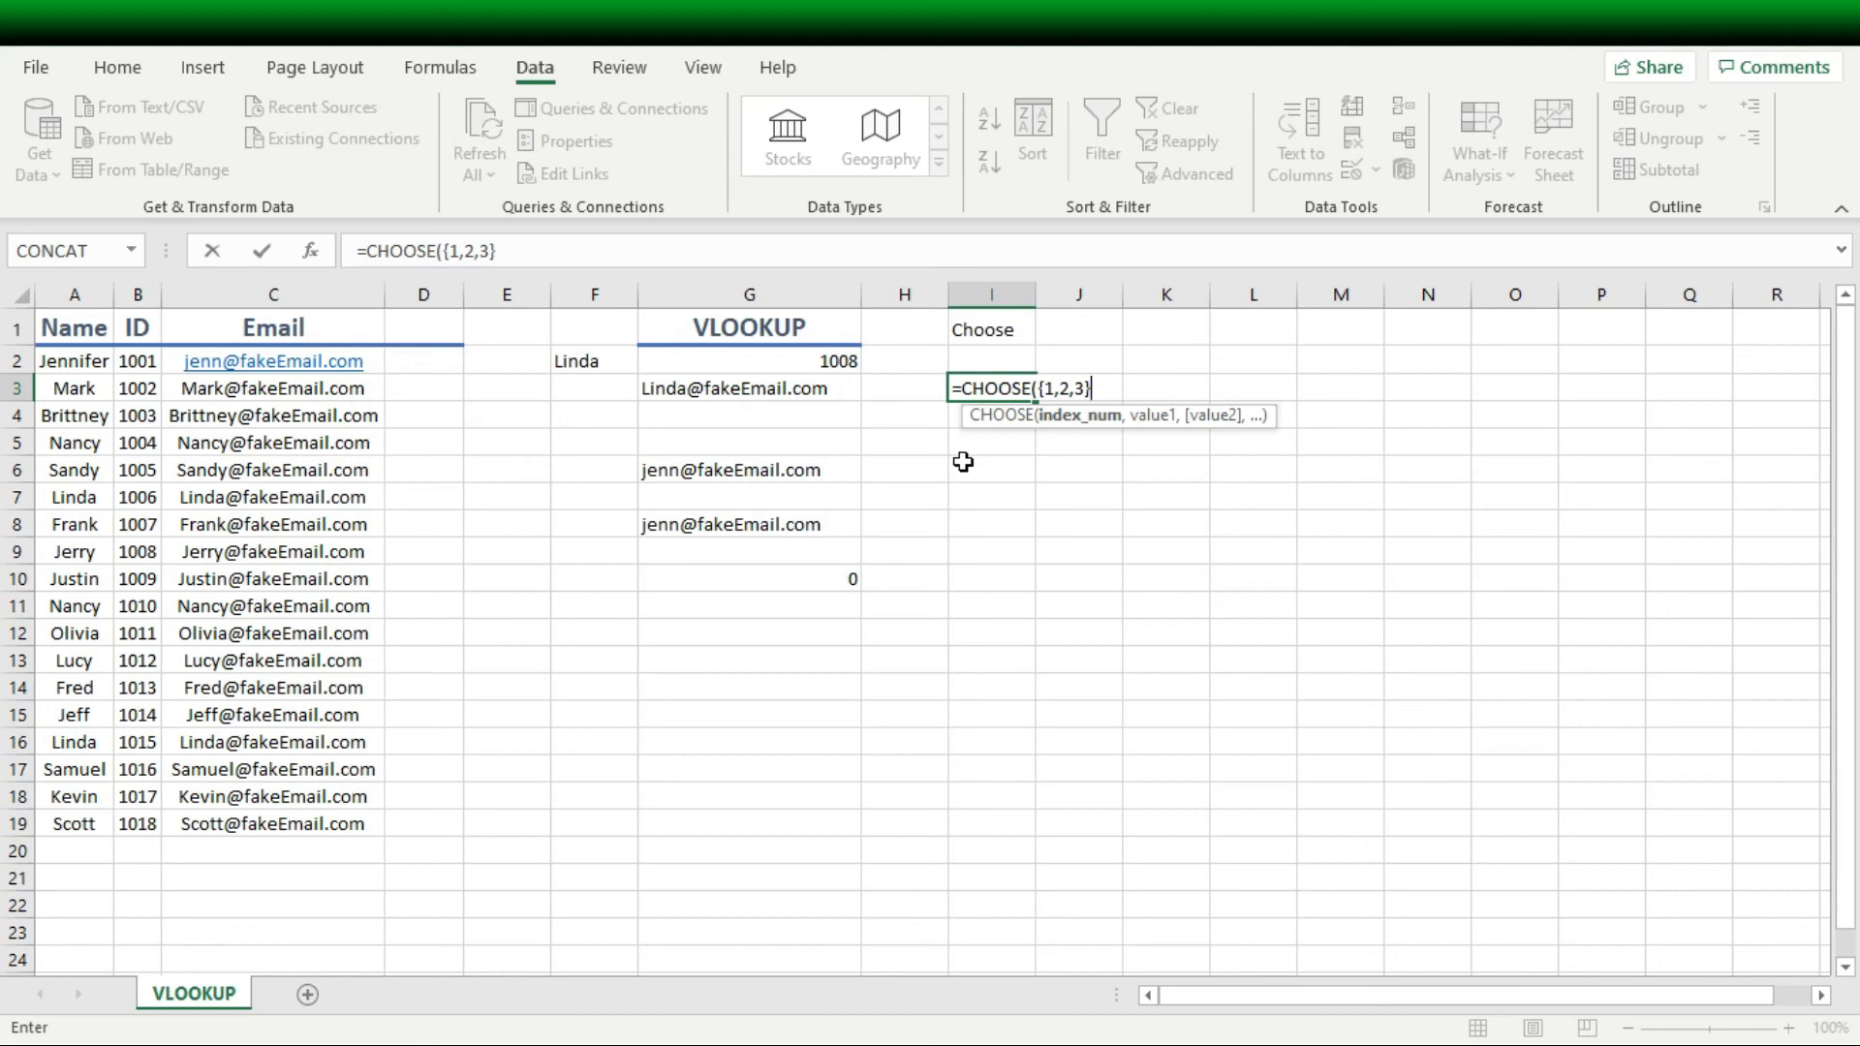
pyautogui.write(',')
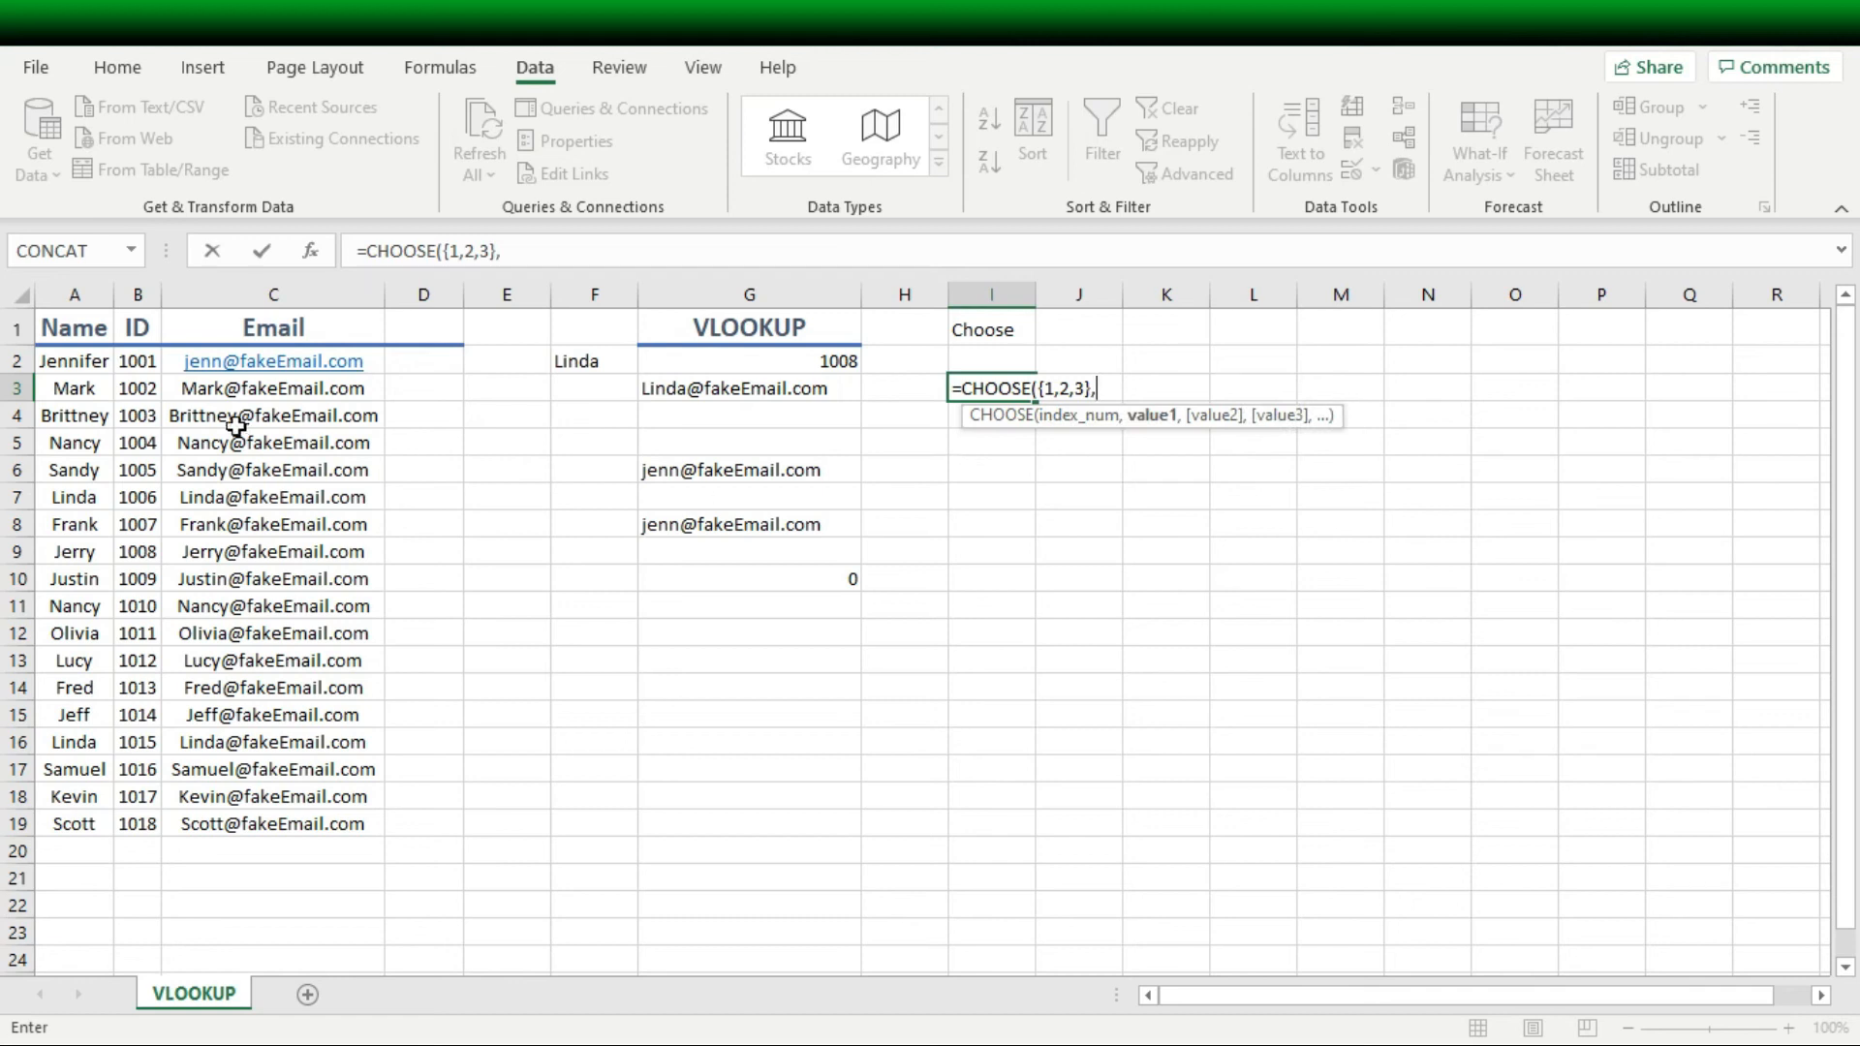
pyautogui.moveTo(137, 360); pyautogui.dragTo(137, 819)
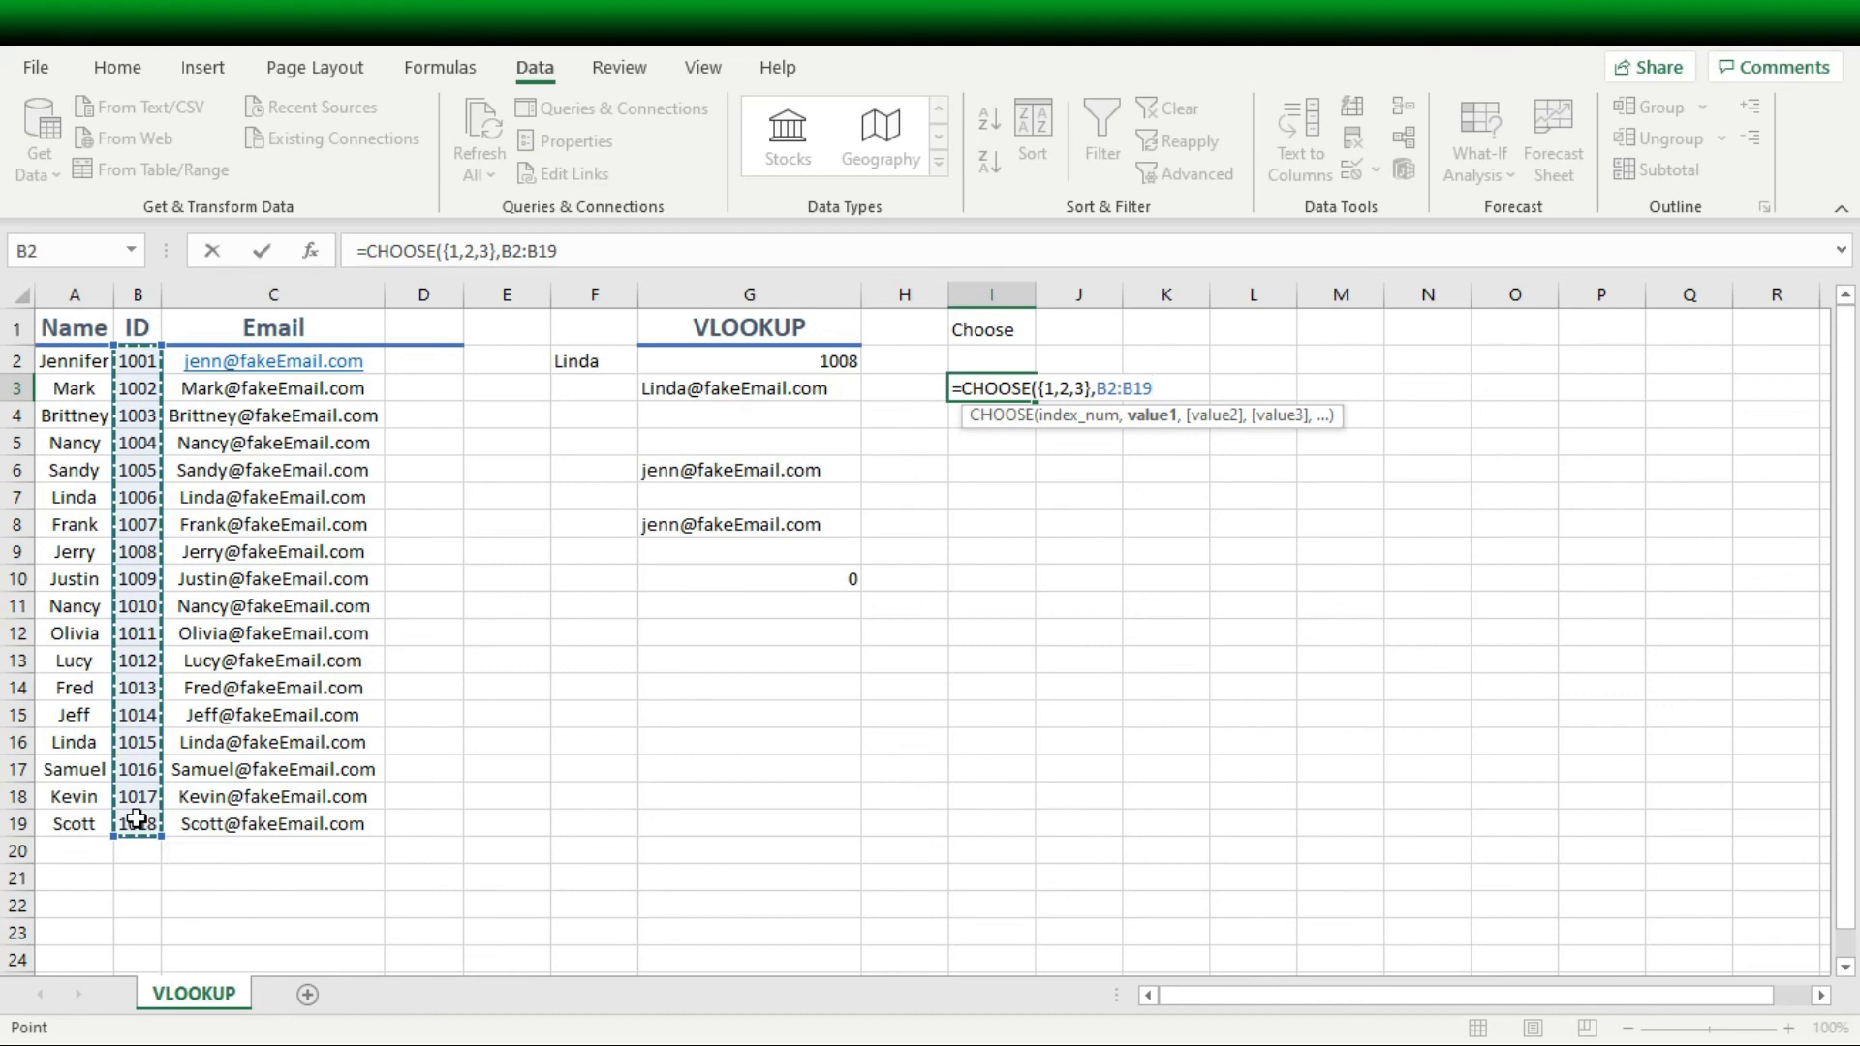
pyautogui.write(',')
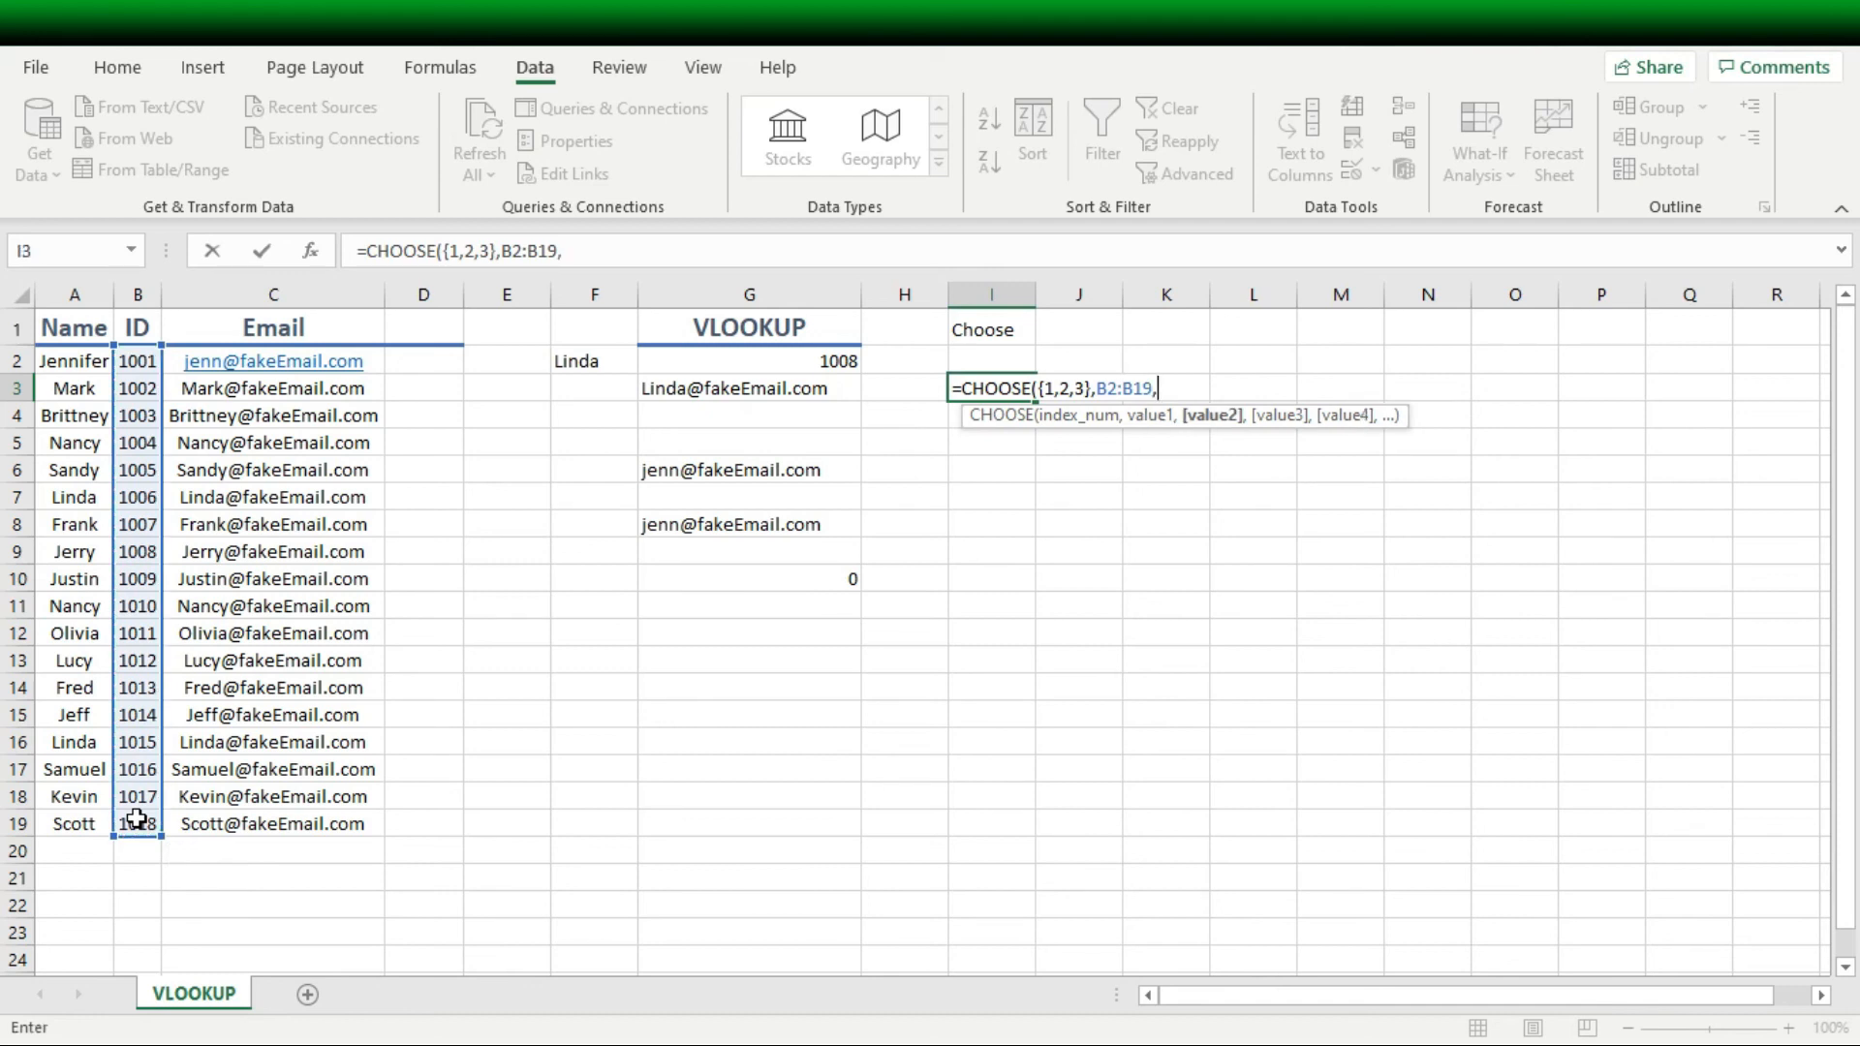
pyautogui.moveTo(71, 363); pyautogui.dragTo(77, 838)
pyautogui.write(',')
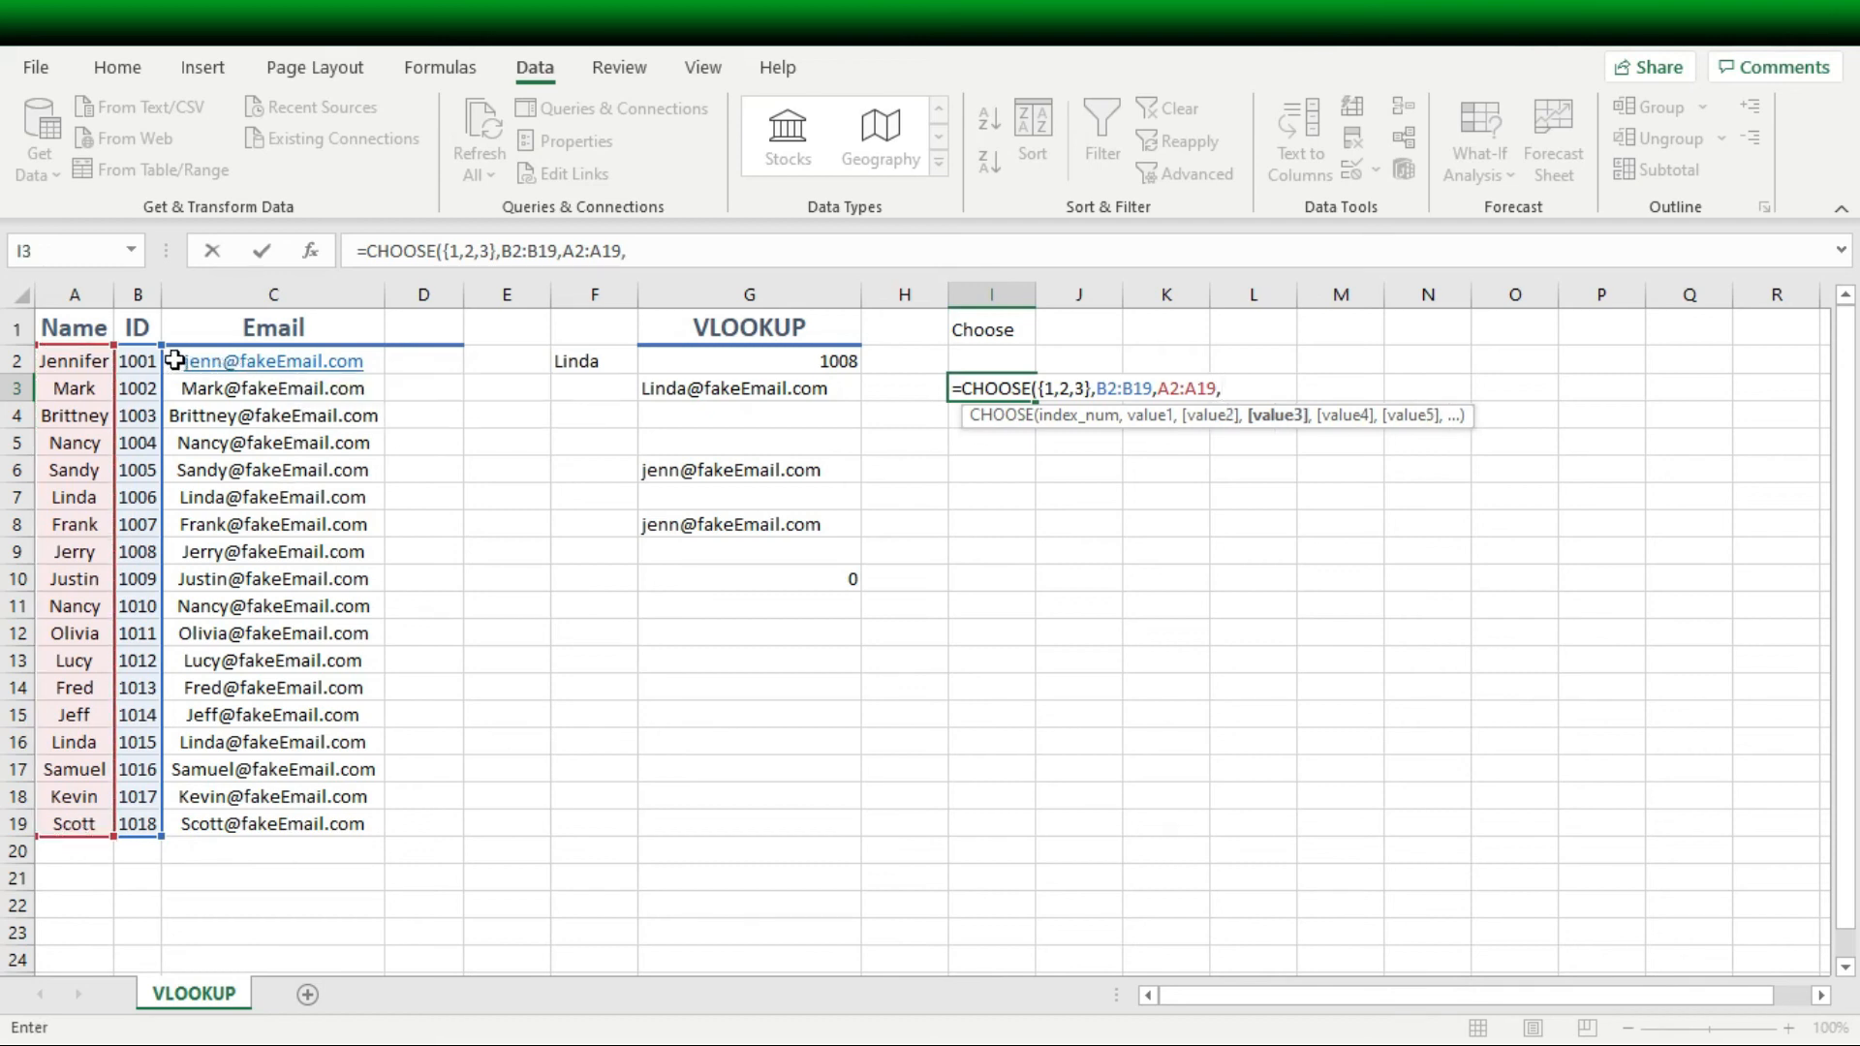
pyautogui.moveTo(180, 361); pyautogui.dragTo(249, 825)
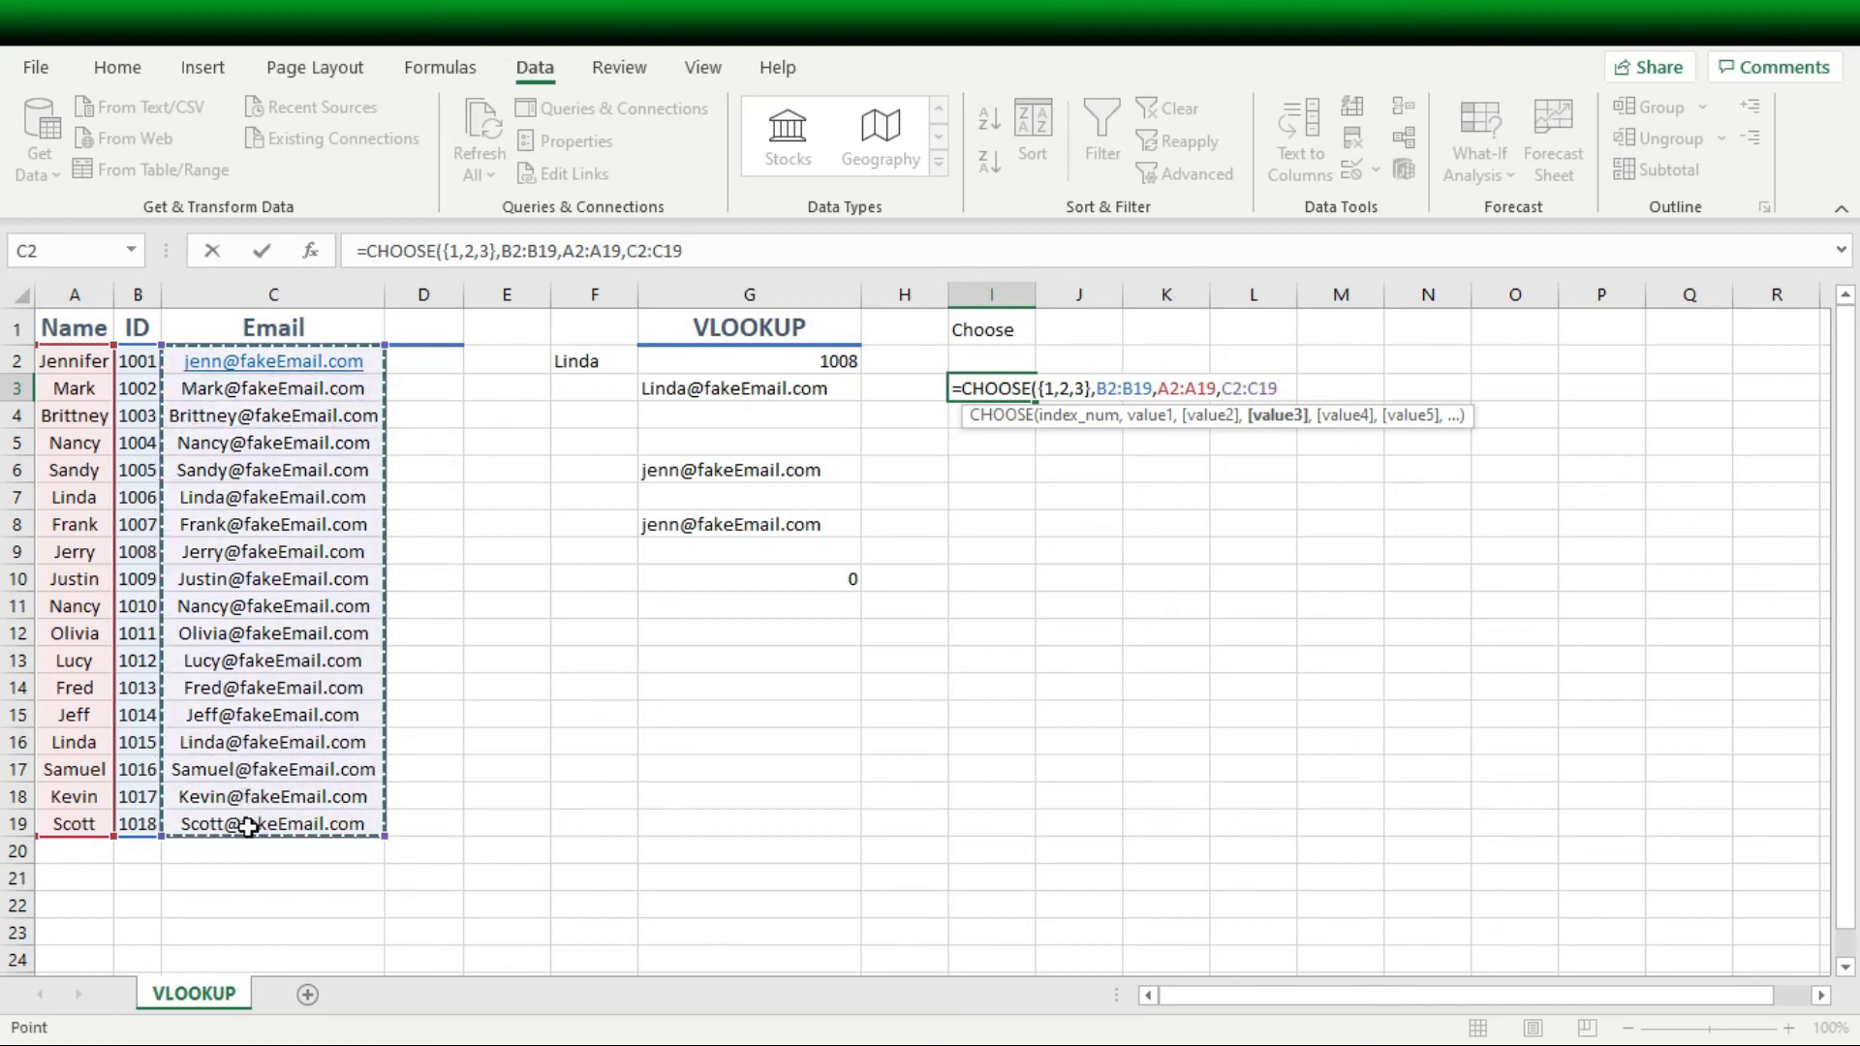
pyautogui.write(')')
pyautogui.press('Return')
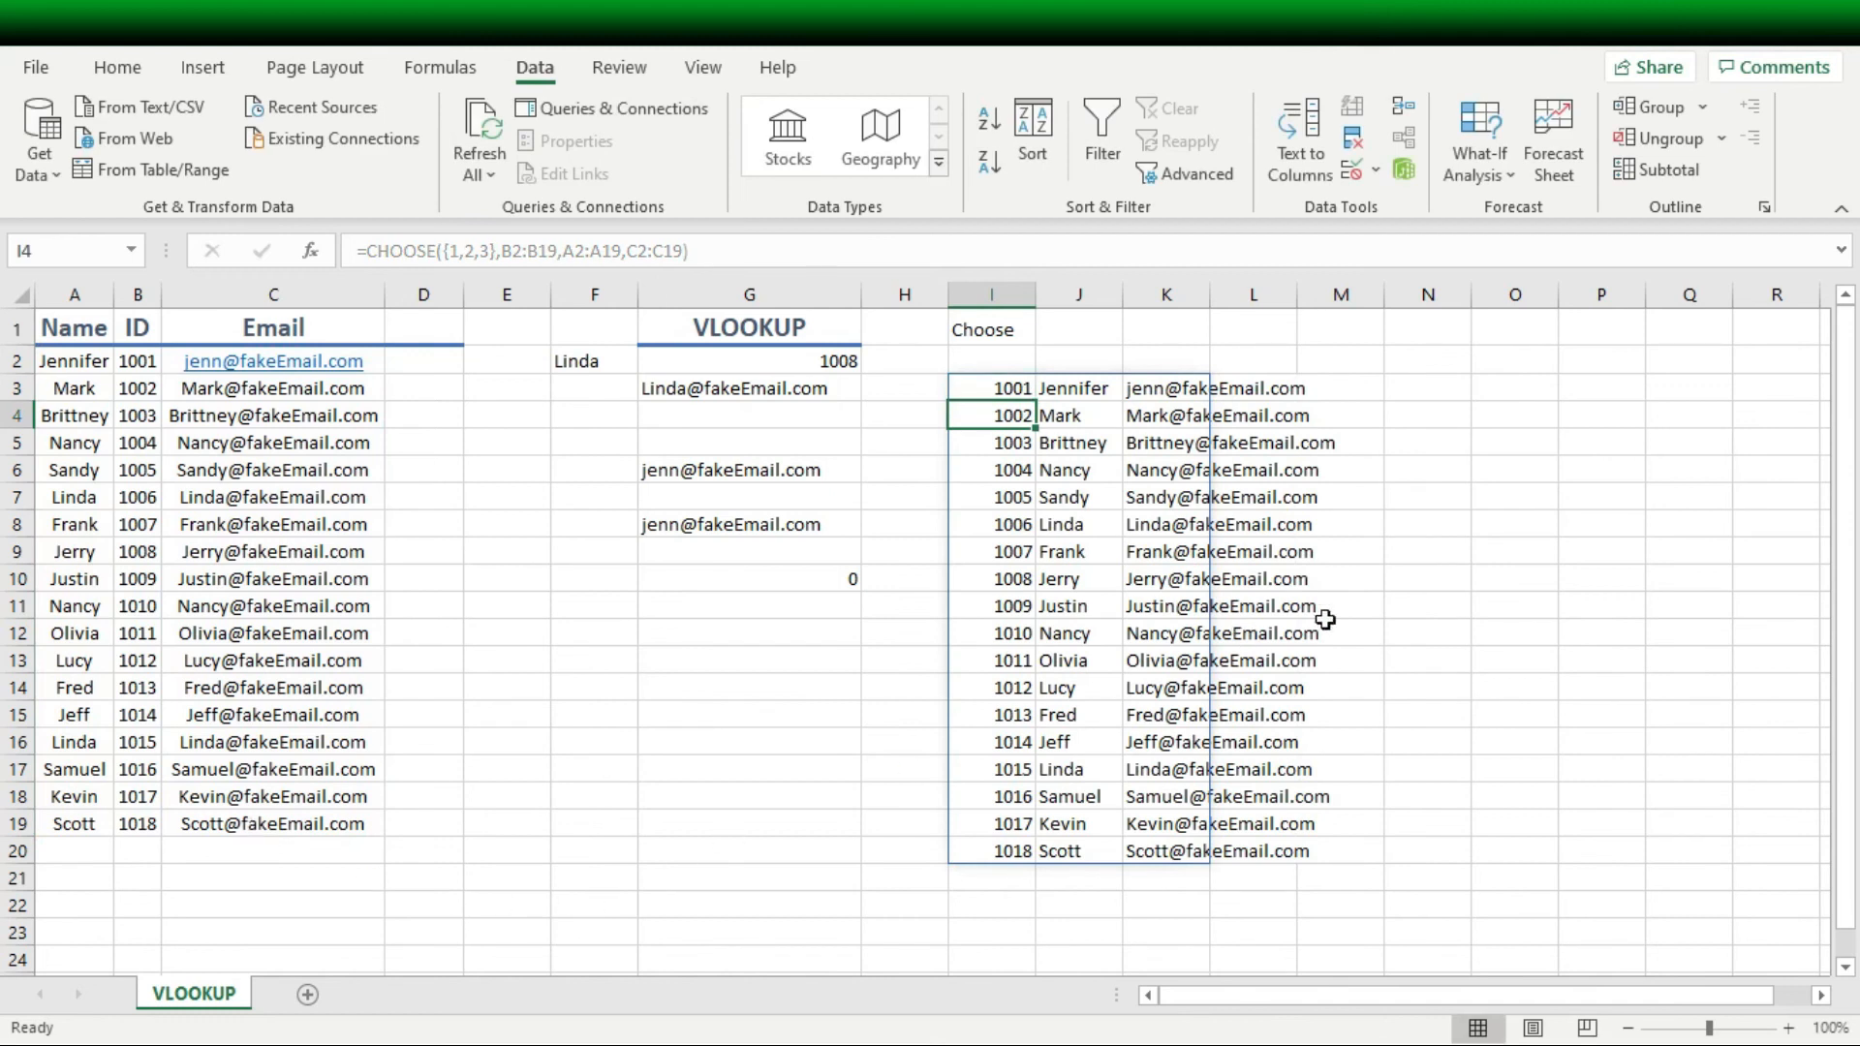
pyautogui.click(1439, 604)
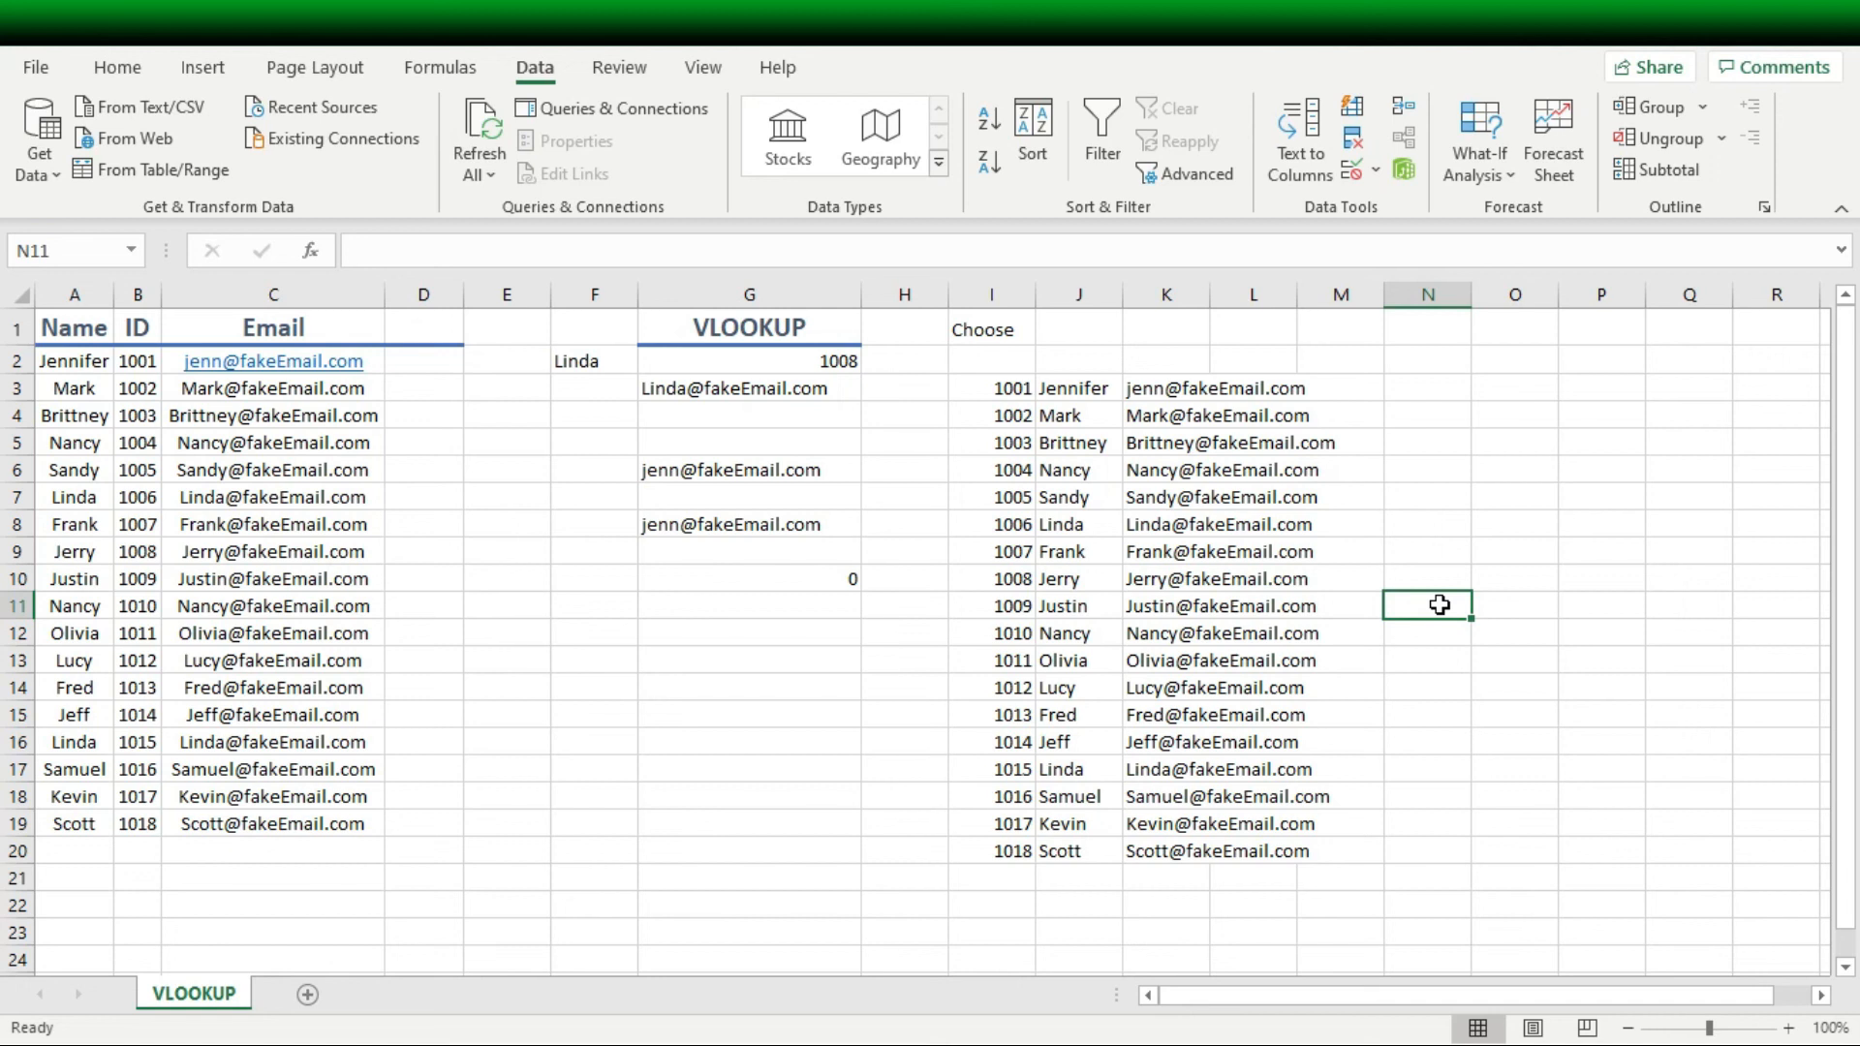
# - Copy the text of the CHOOSE formula in I3 without its equals sign, leaving the cell unchanged
pyautogui.click(1012, 389)
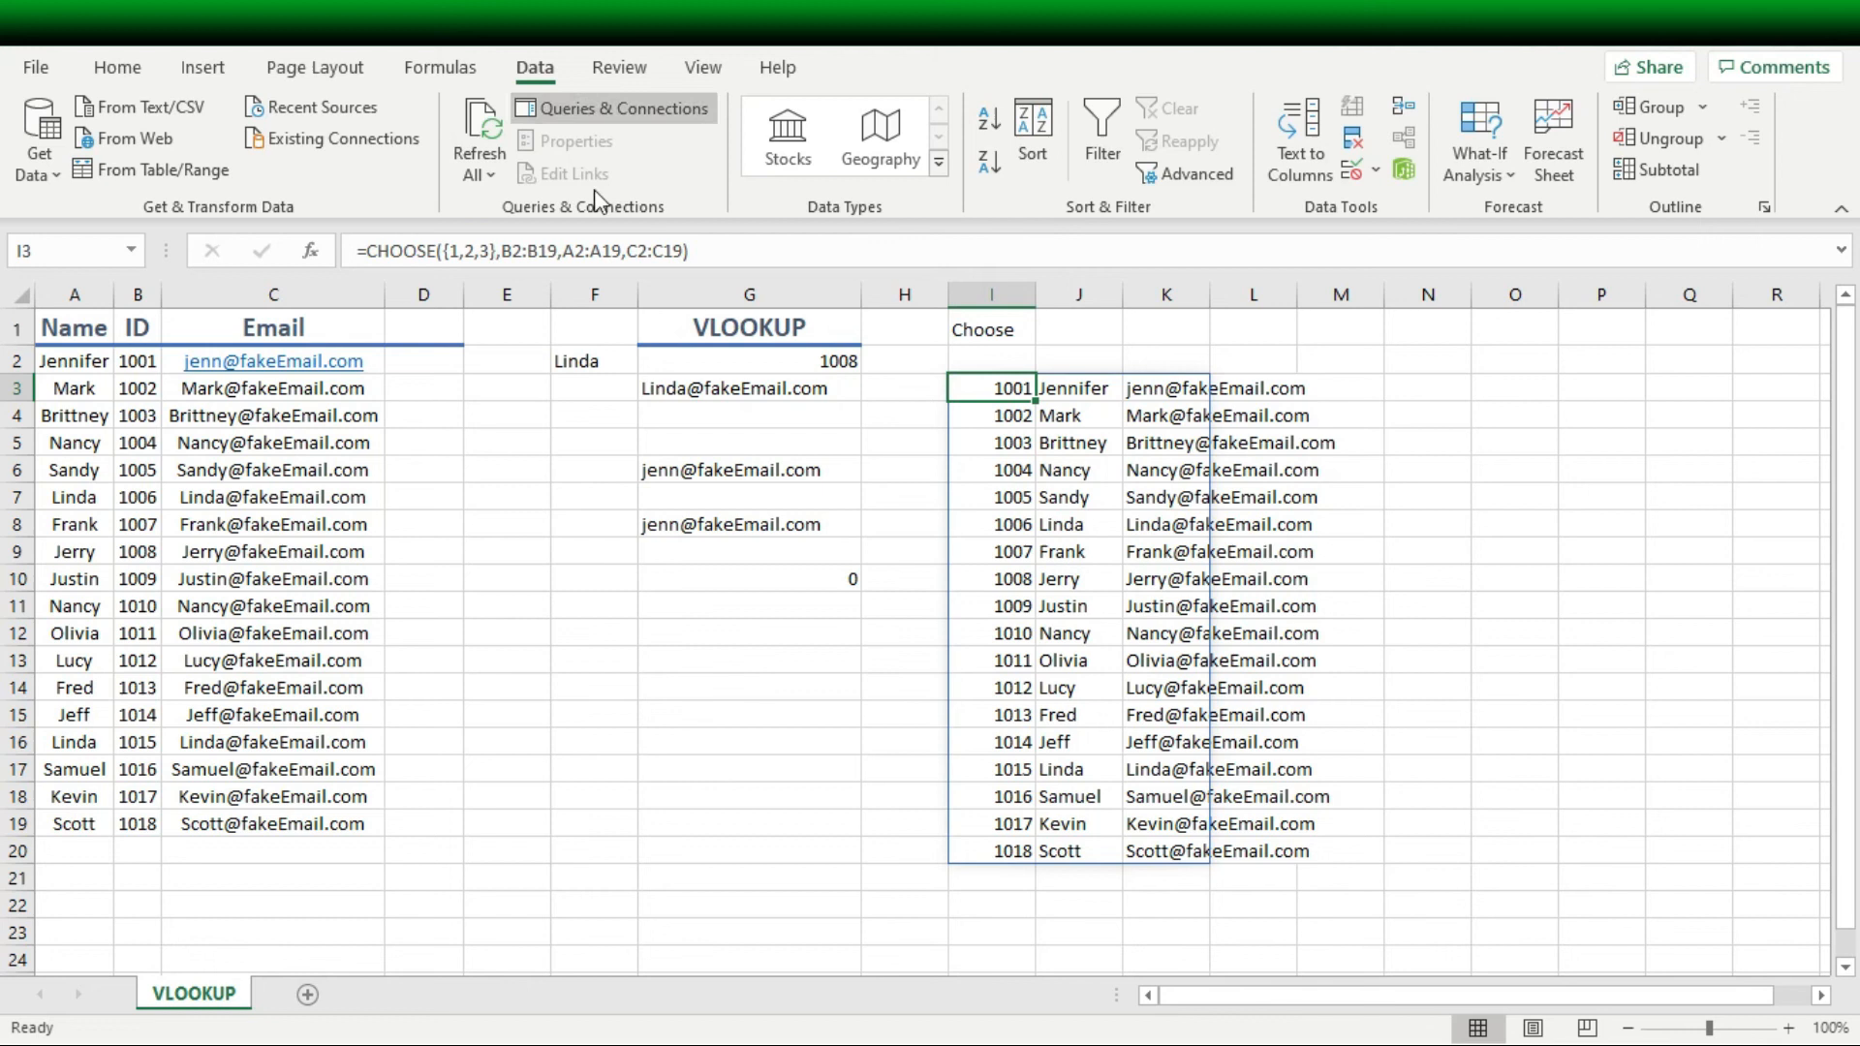
pyautogui.click(687, 251)
pyautogui.moveTo(687, 252); pyautogui.dragTo(369, 252)
pyautogui.hotkey('ctrl', 'c')
pyautogui.press('Escape')
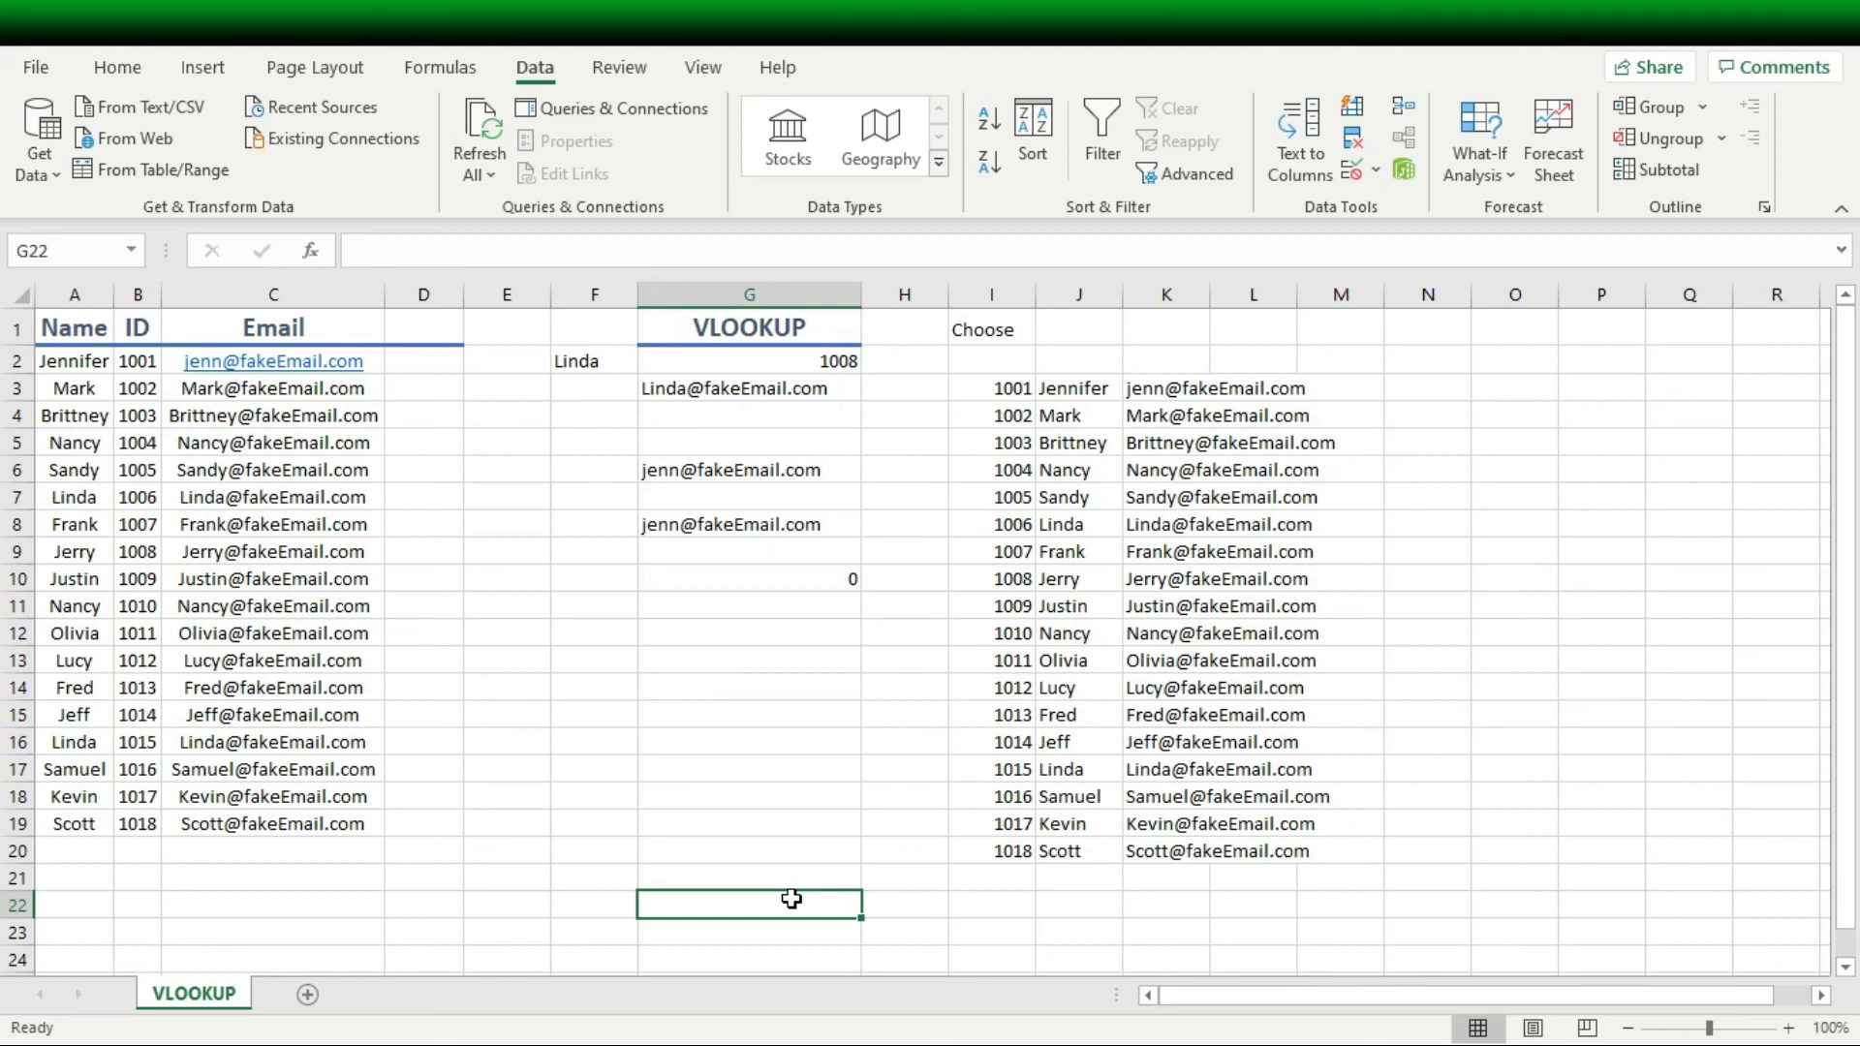
# - Enter a VLOOKUP formula in G22 for ID 1005 with the copied CHOOSE expression as table array, column index 2 and FALSE for exact match
pyautogui.write('=vloo')
pyautogui.press('Tab')
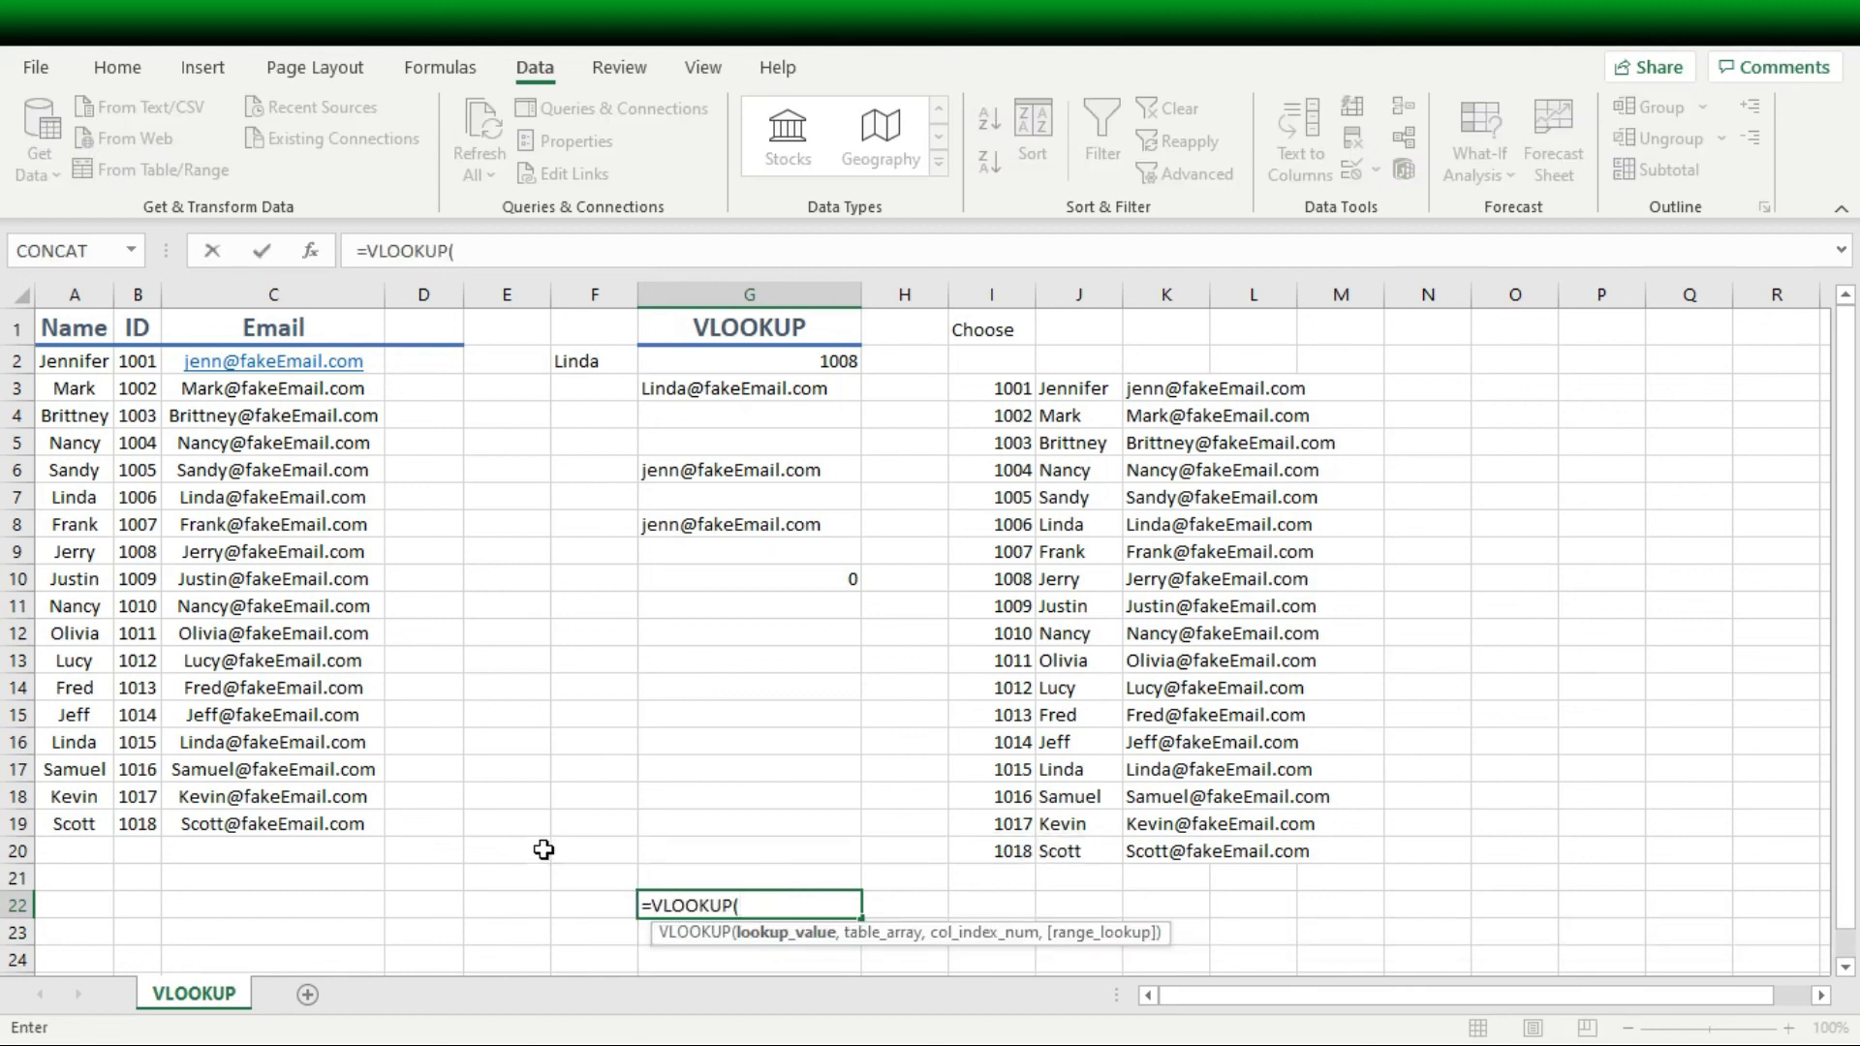
pyautogui.write('1005,')
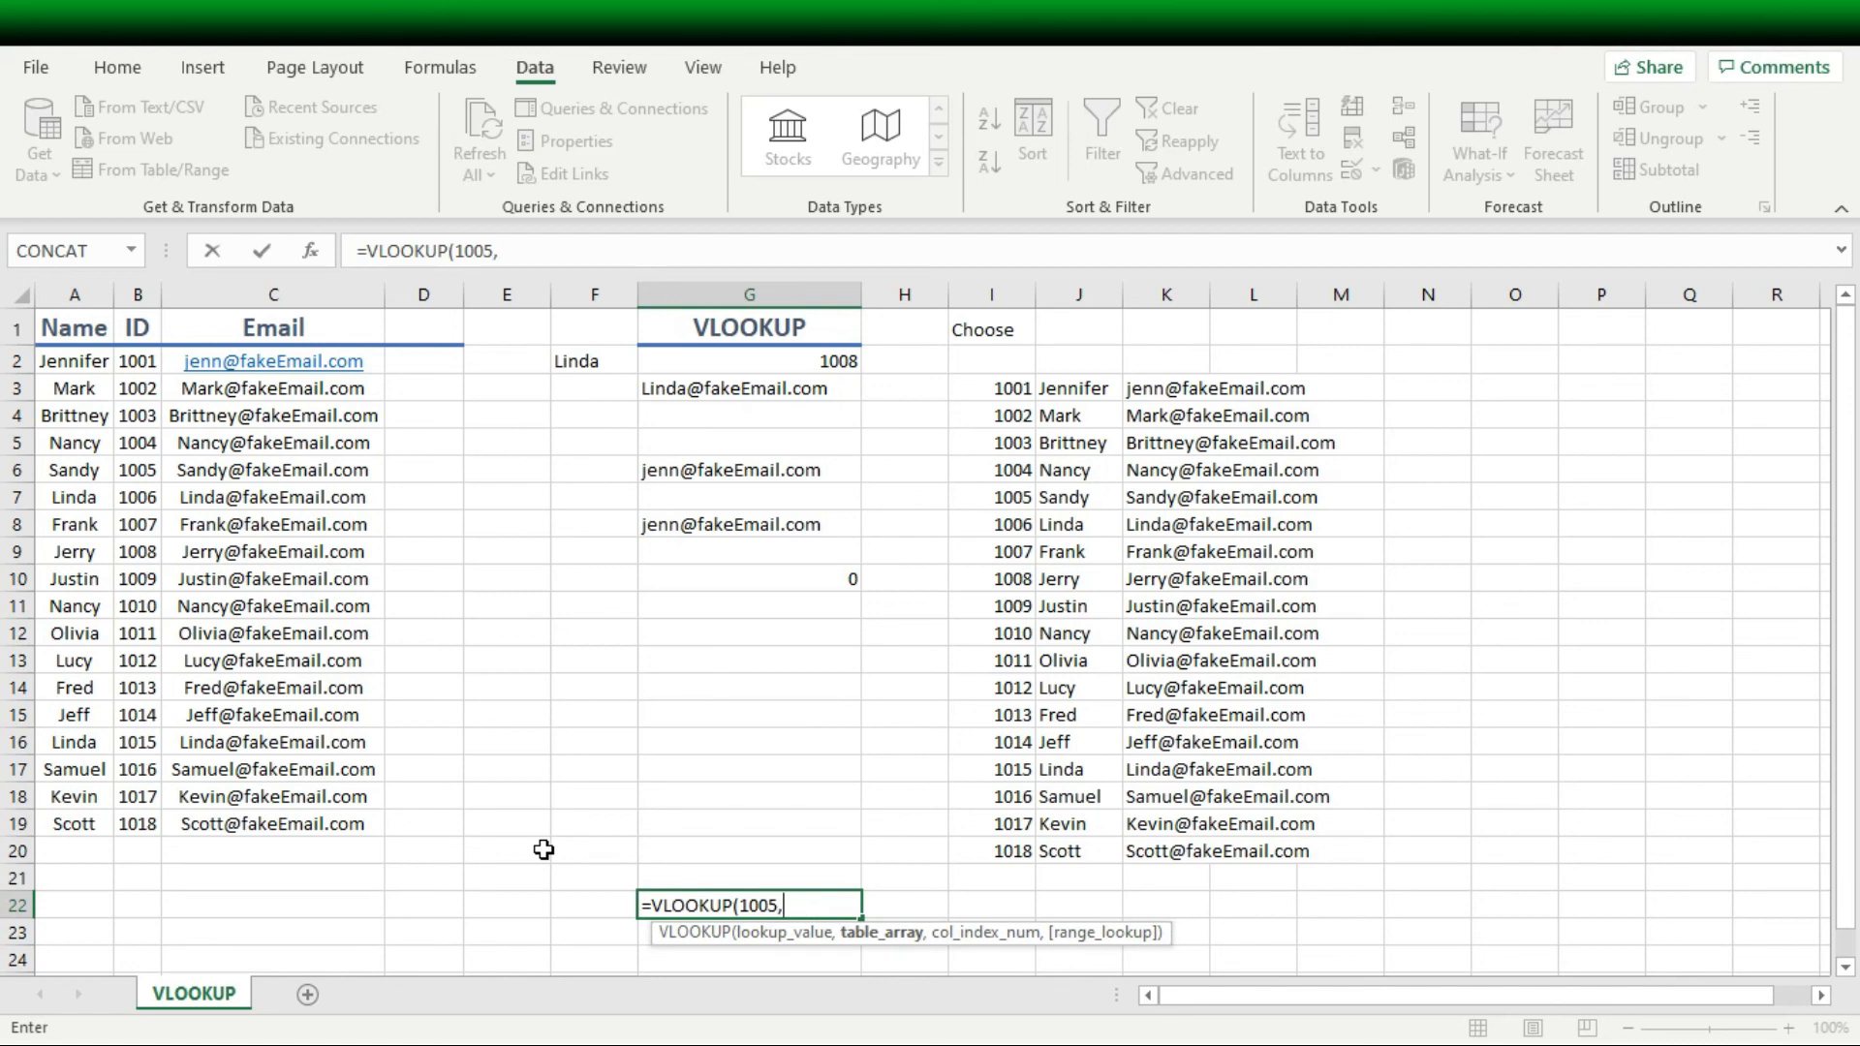
pyautogui.hotkey('ctrl', 'v')
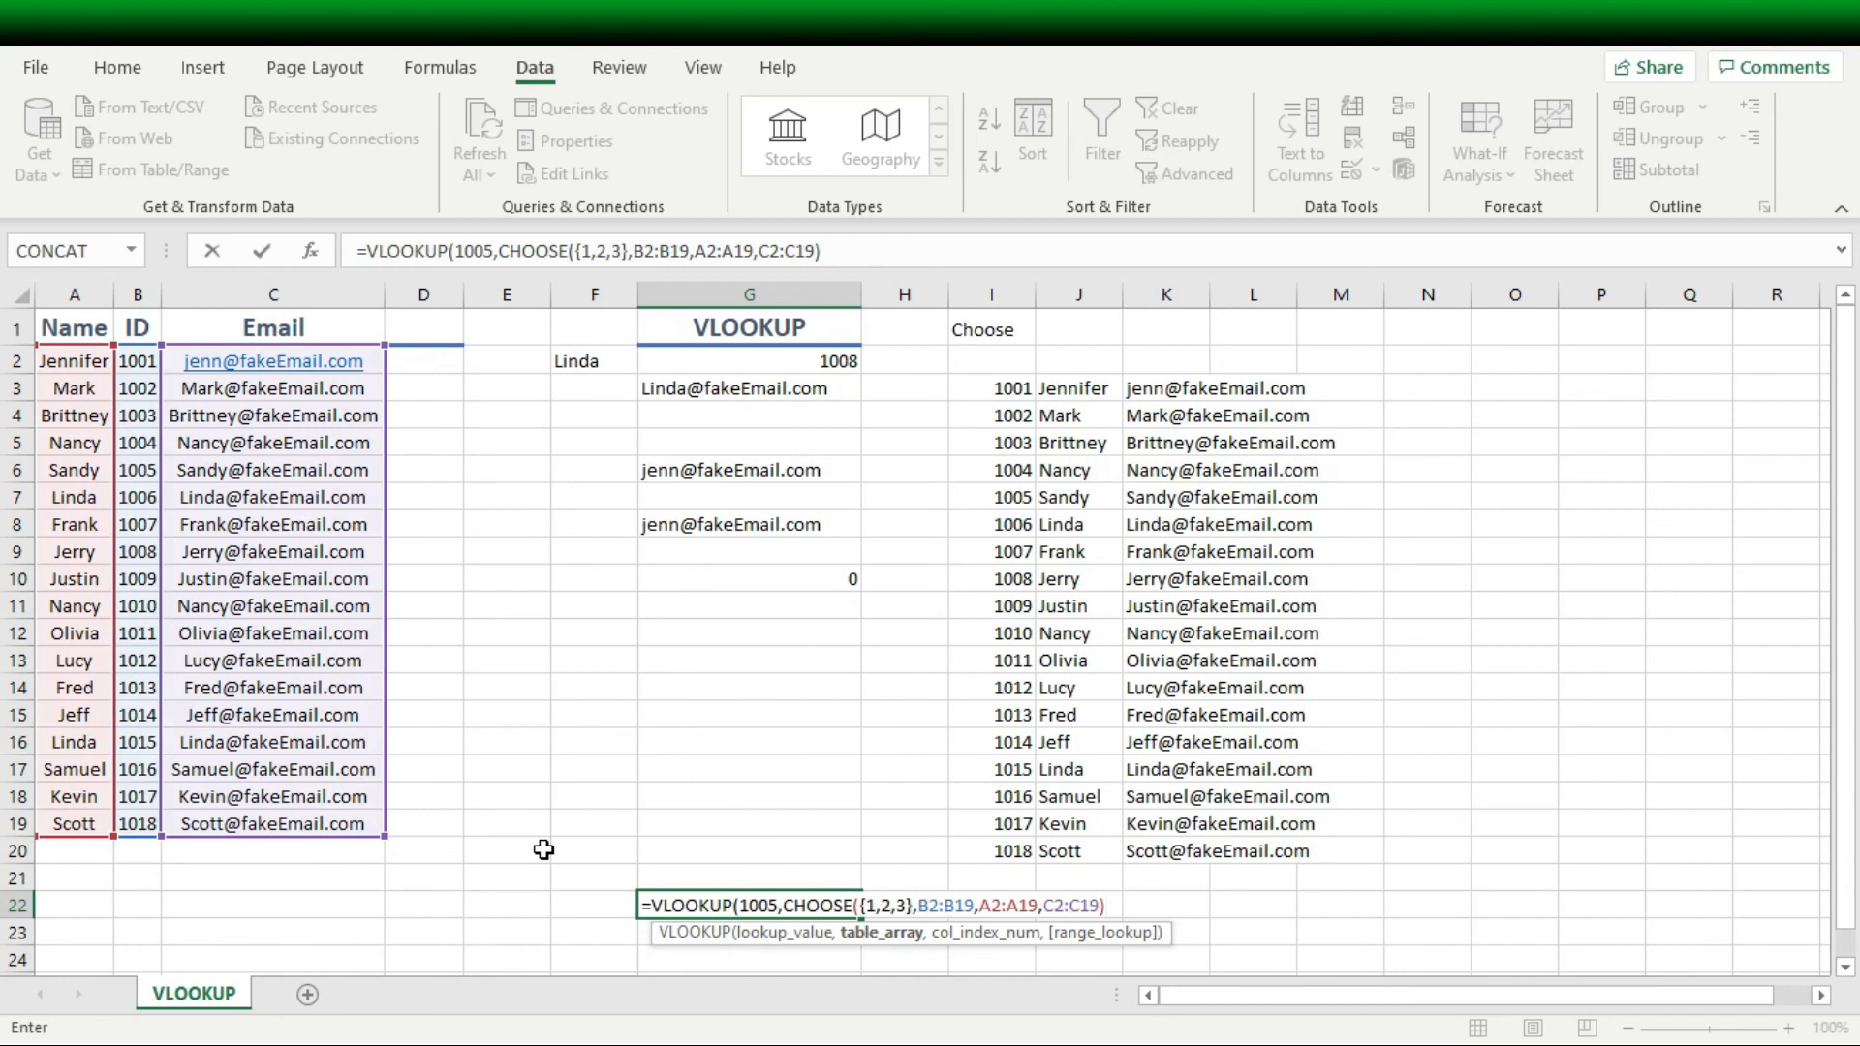
pyautogui.write(',')
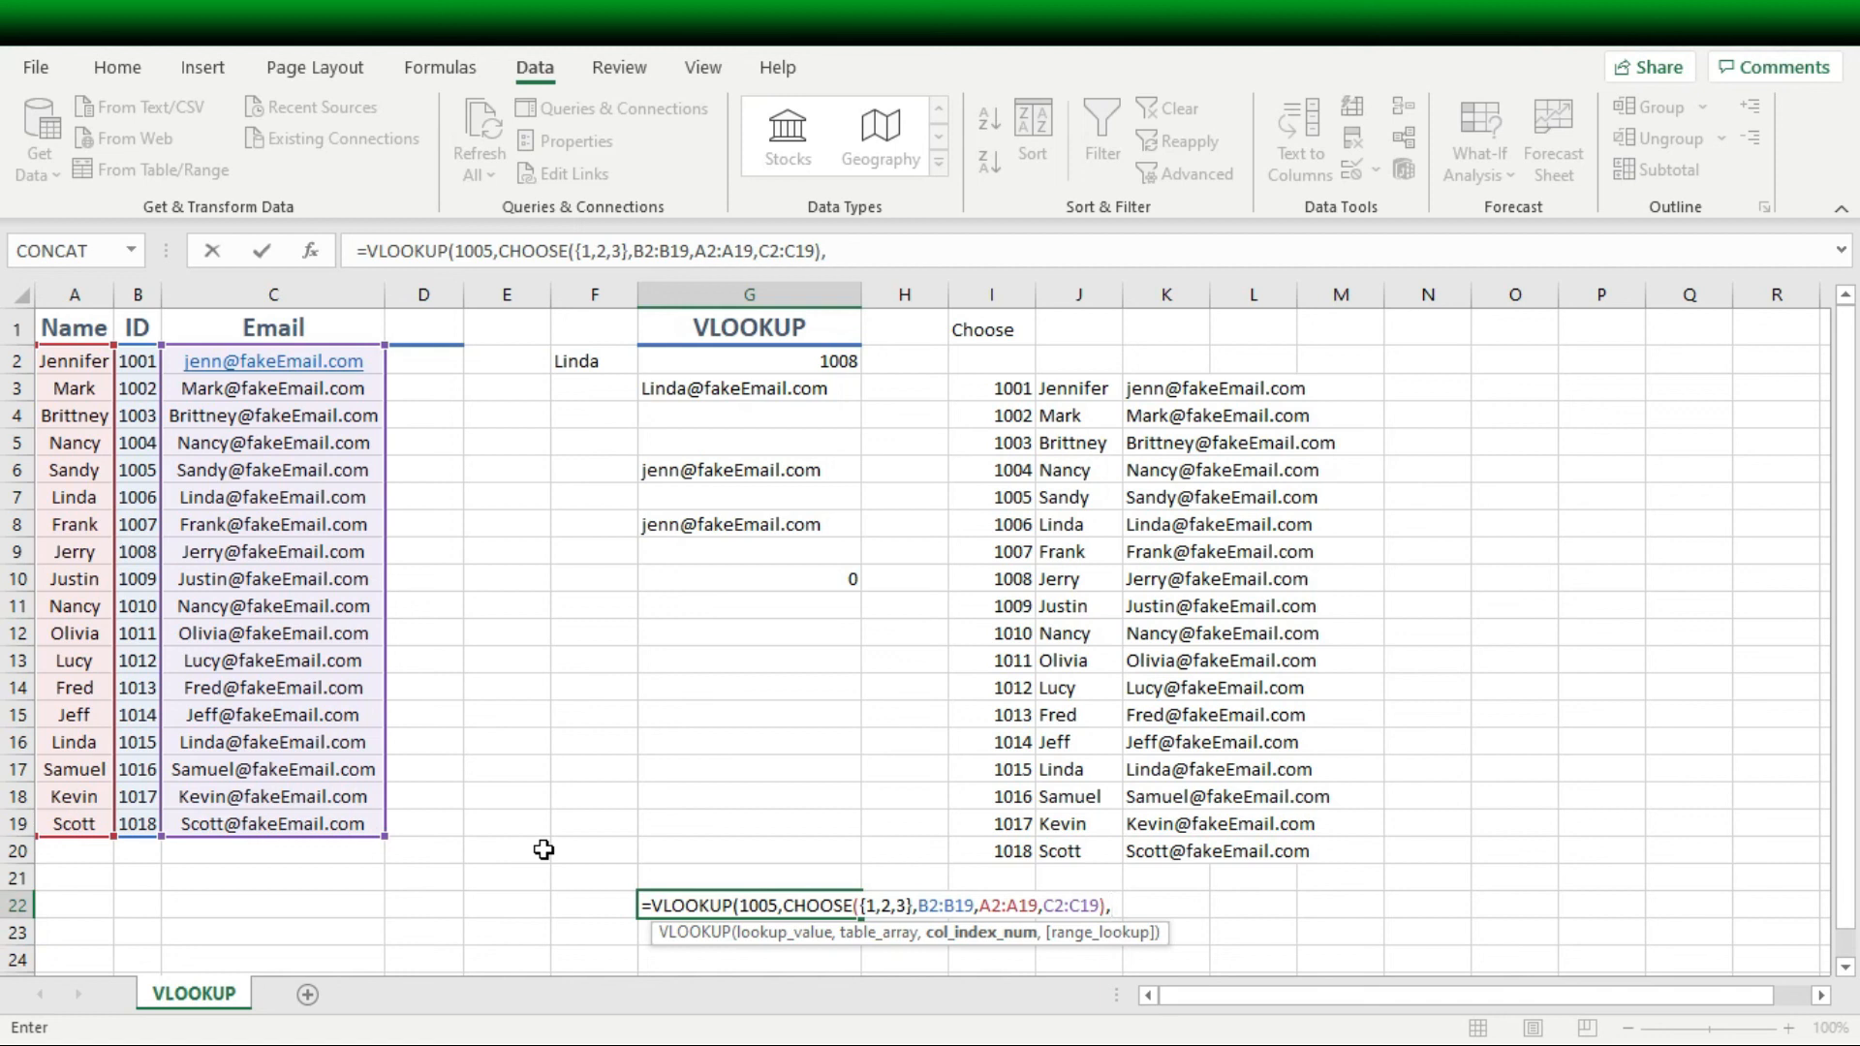
pyautogui.write('2')
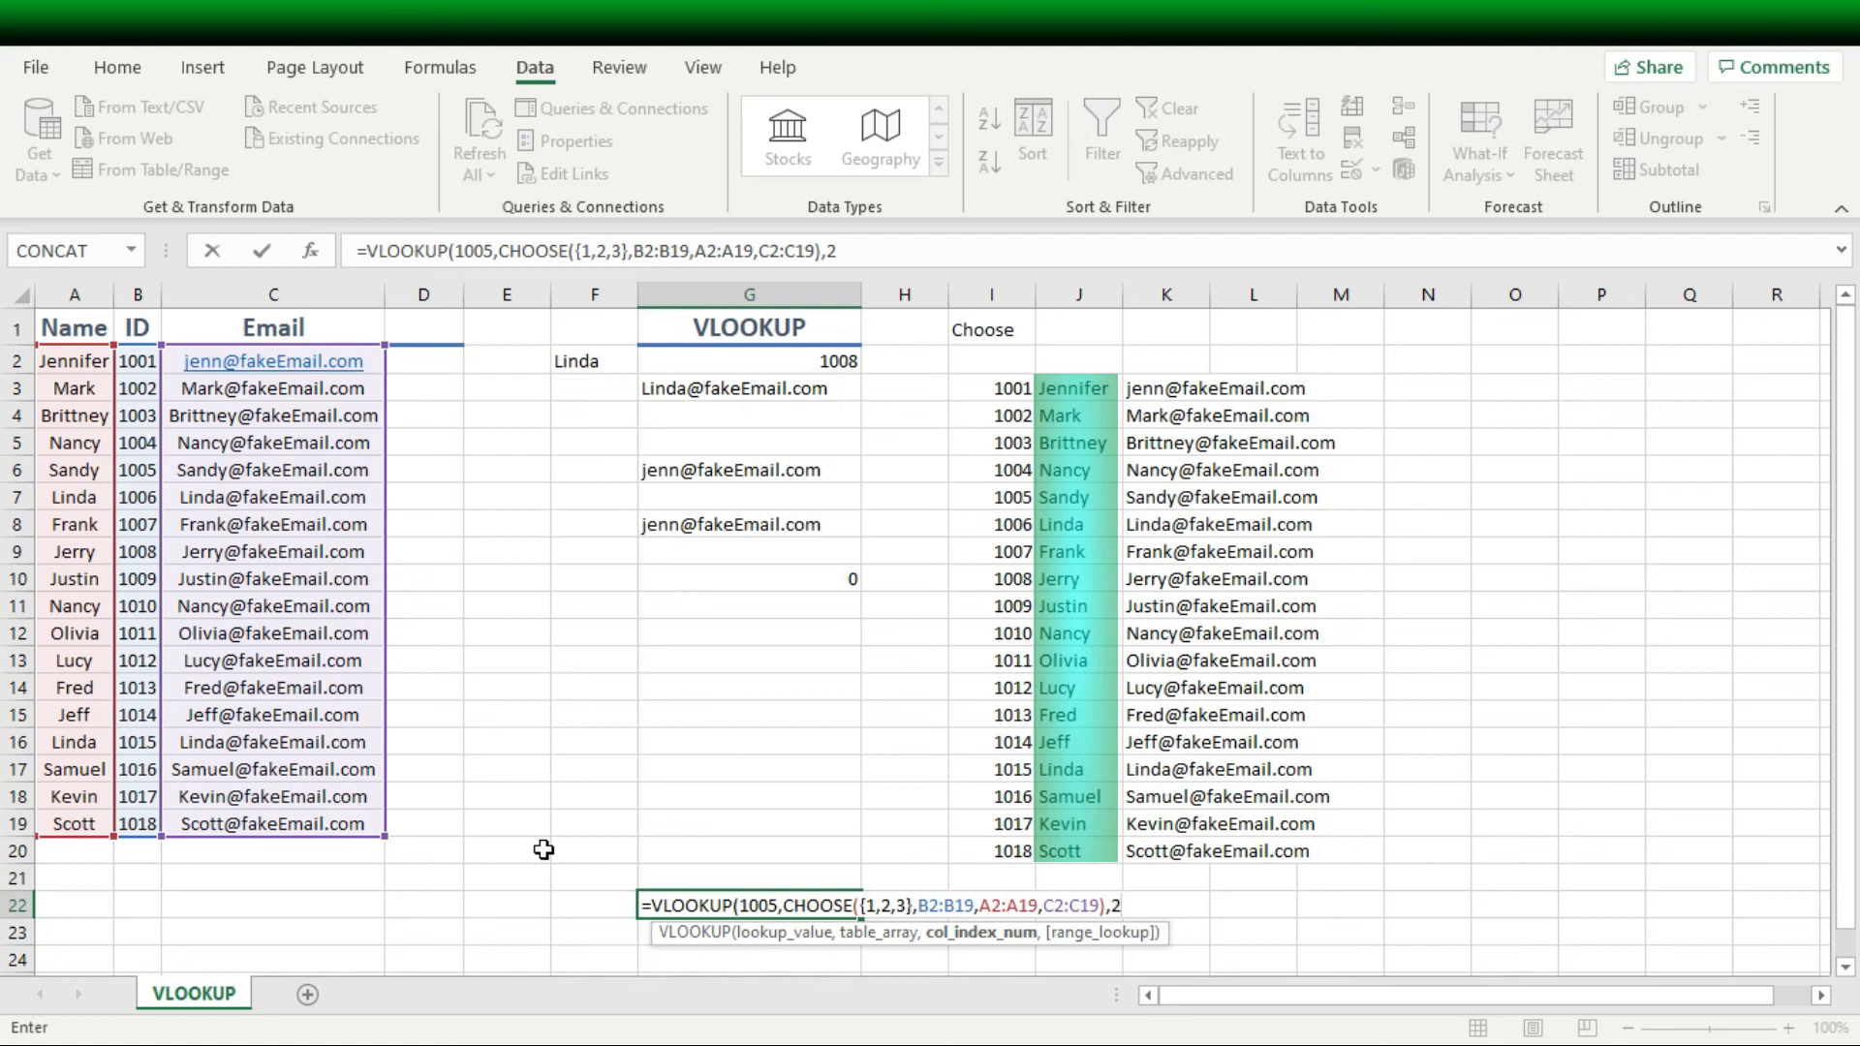
pyautogui.write(',')
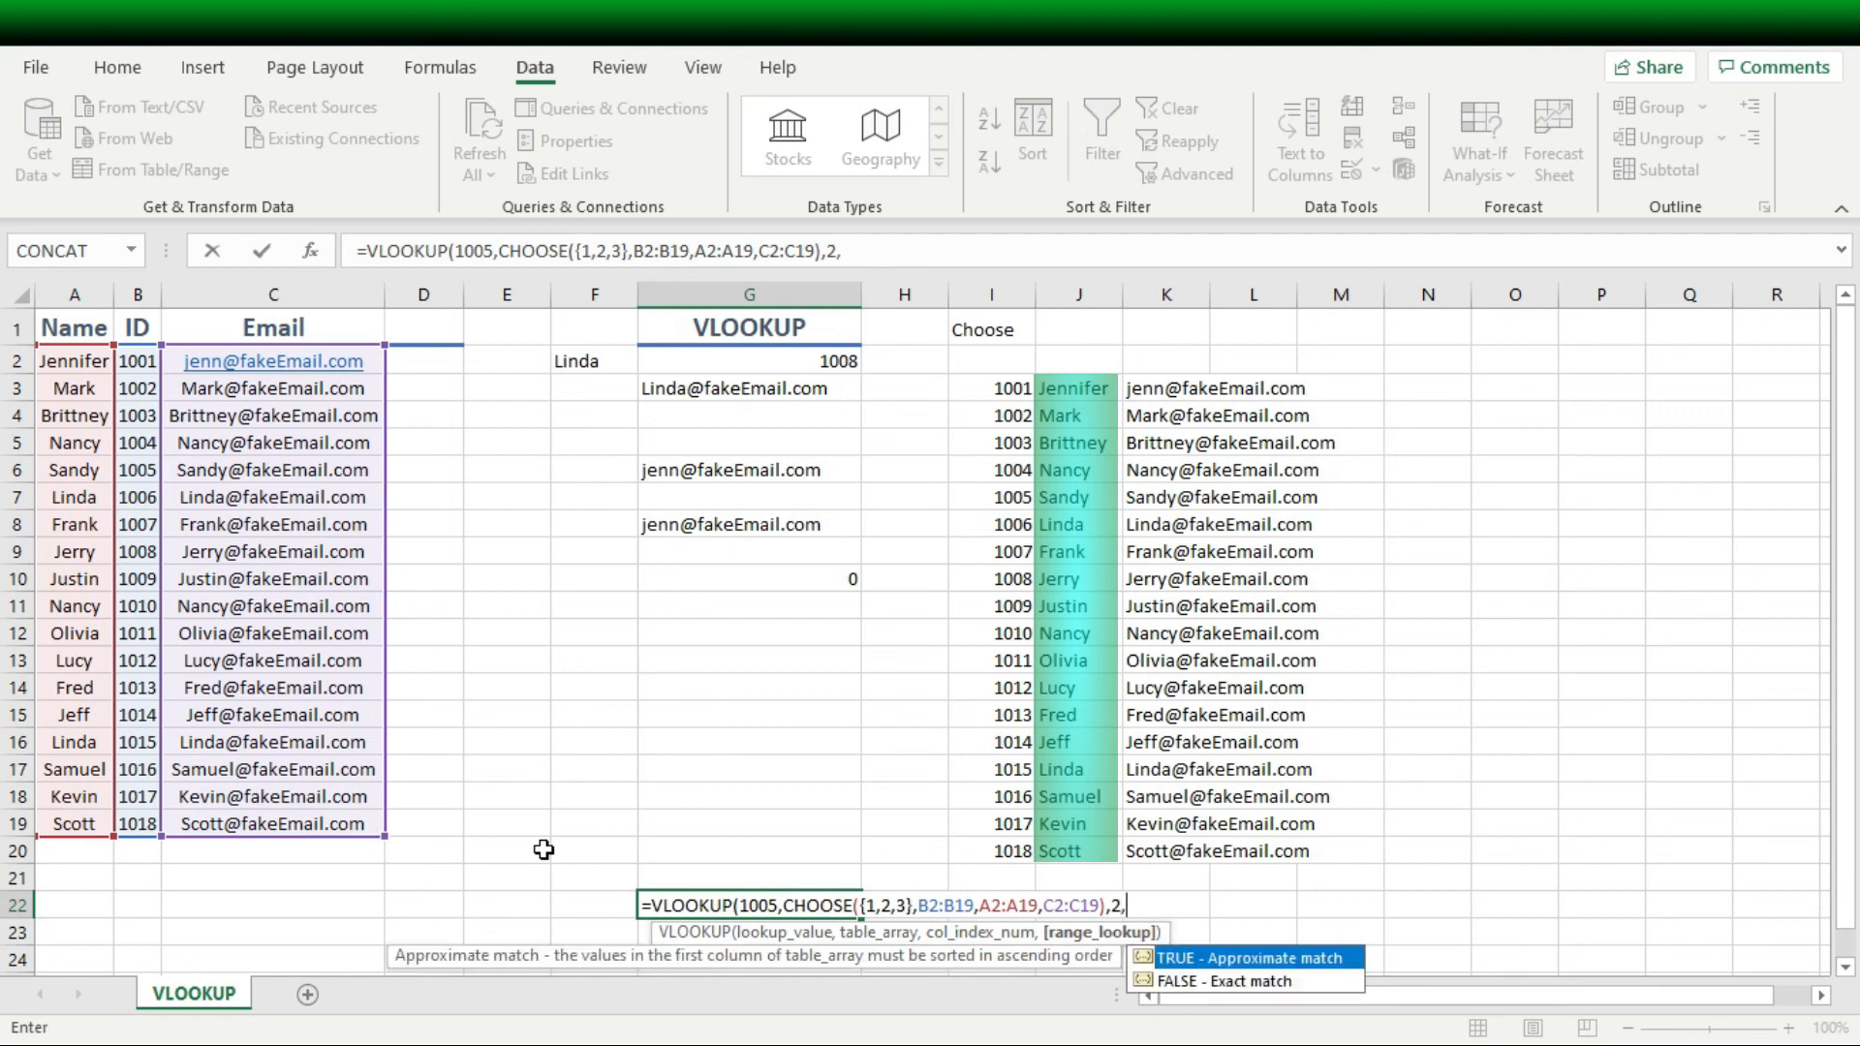
pyautogui.press('Down')
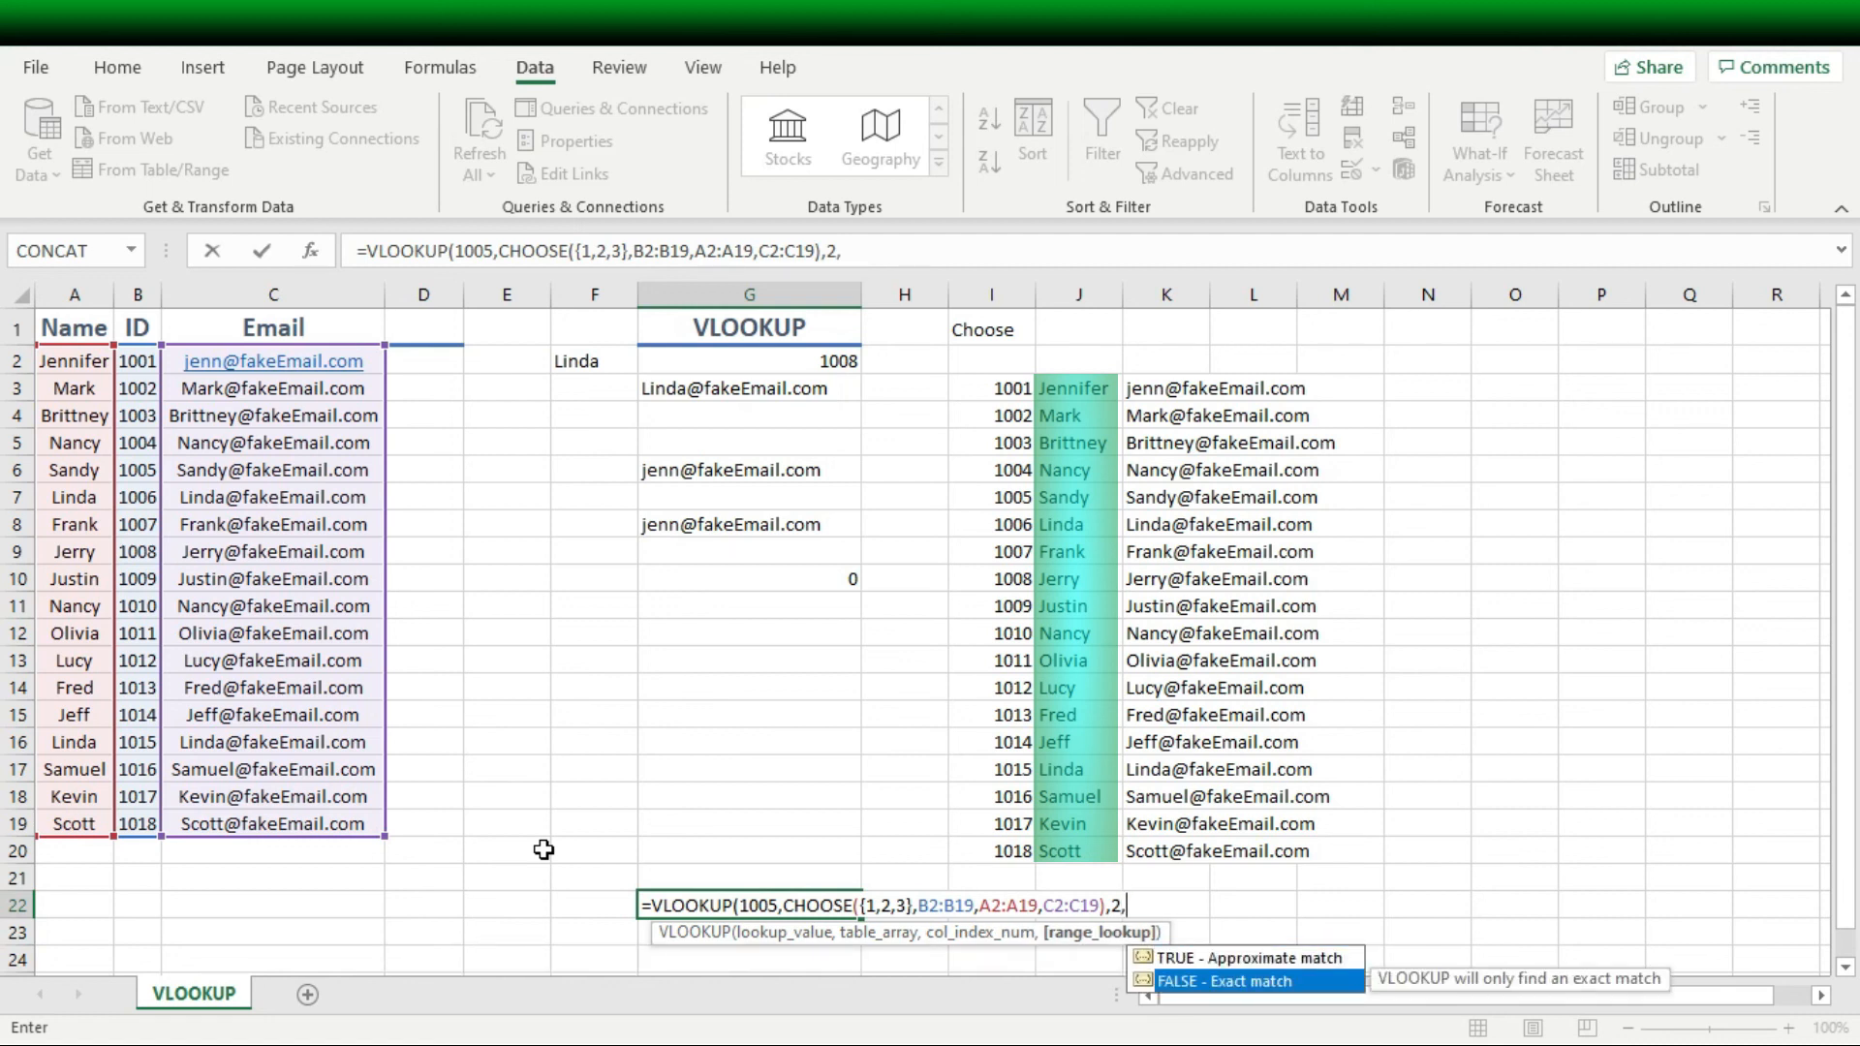
pyautogui.press('Tab')
pyautogui.write(')')
pyautogui.press('Return')
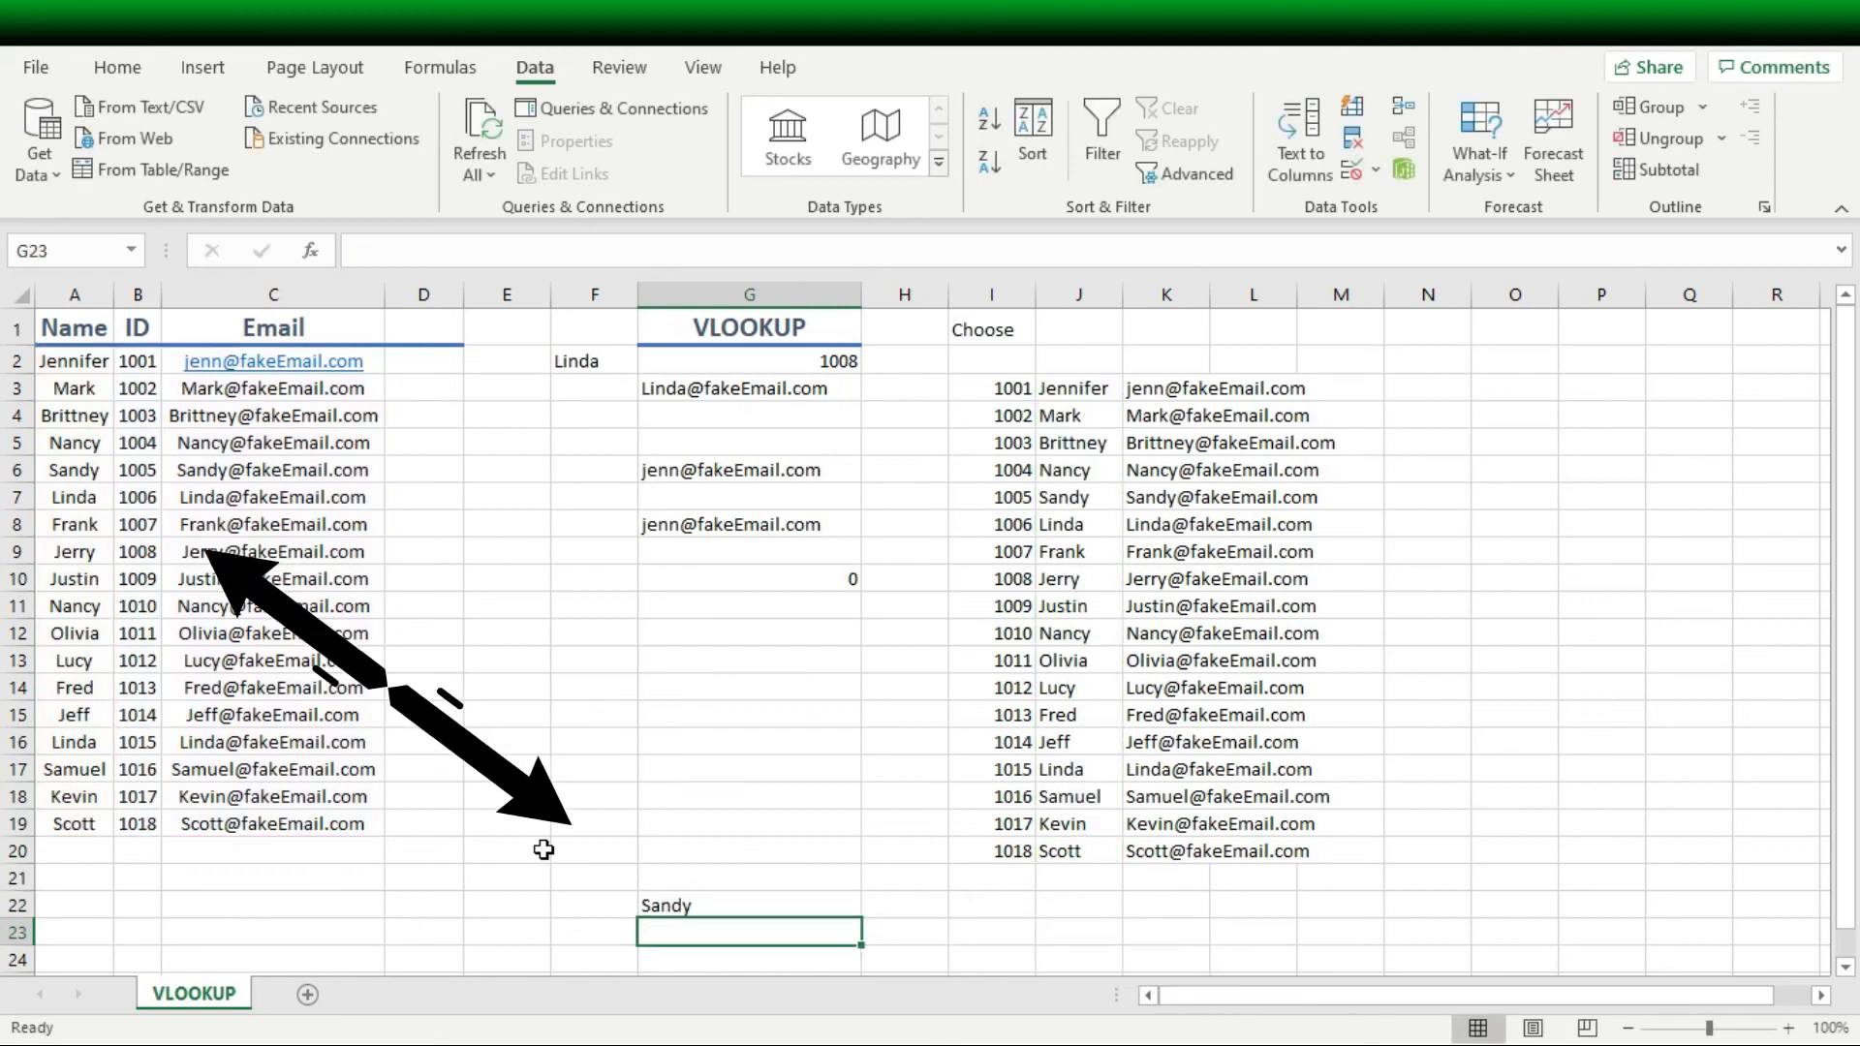